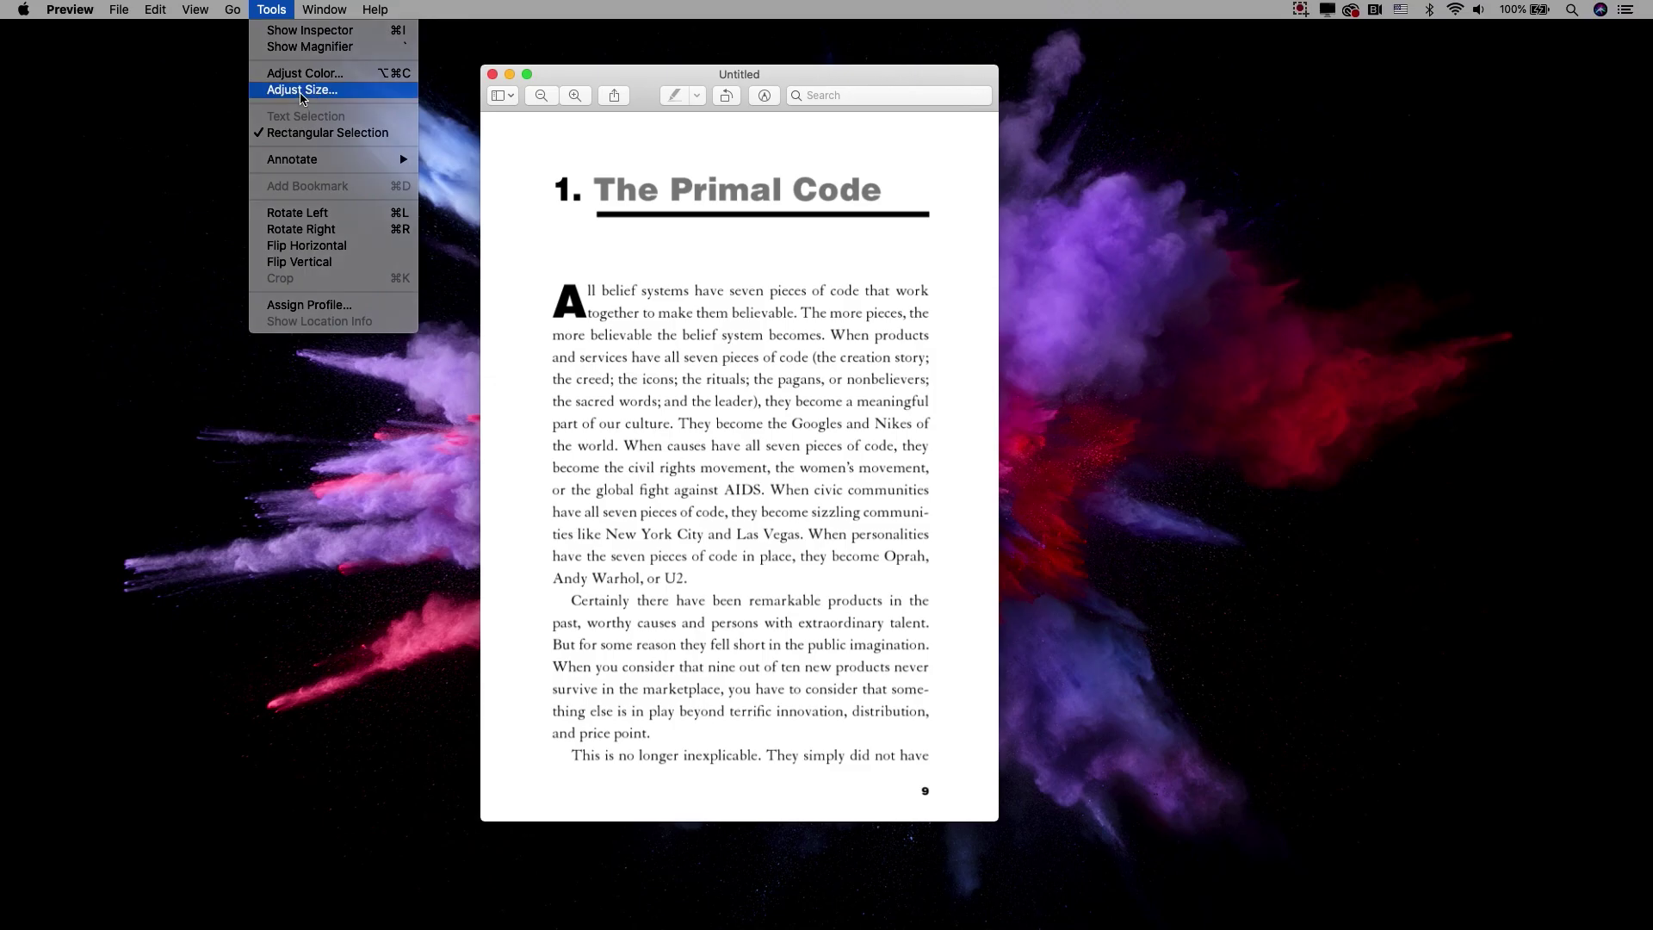
Resize the book page image proportionally to 2000 × 2738 pixels and zoom out to the full page
left_click(297, 85)
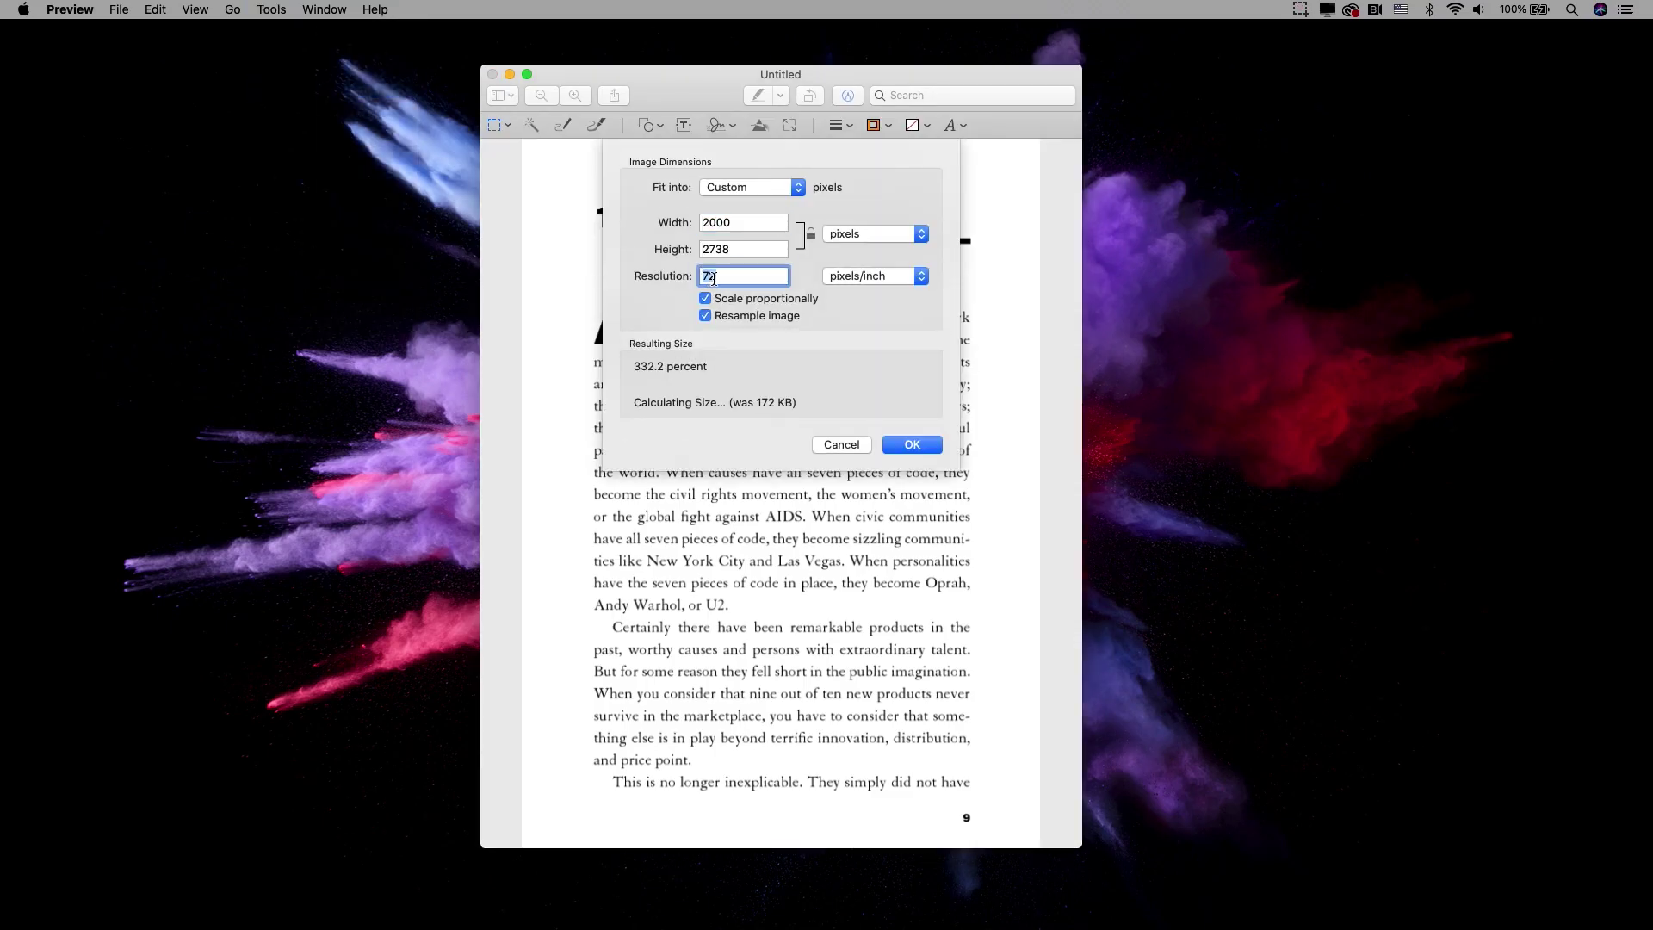
left_click(911, 441)
key("super+minus")
key("super+minus")
key("super+minus")
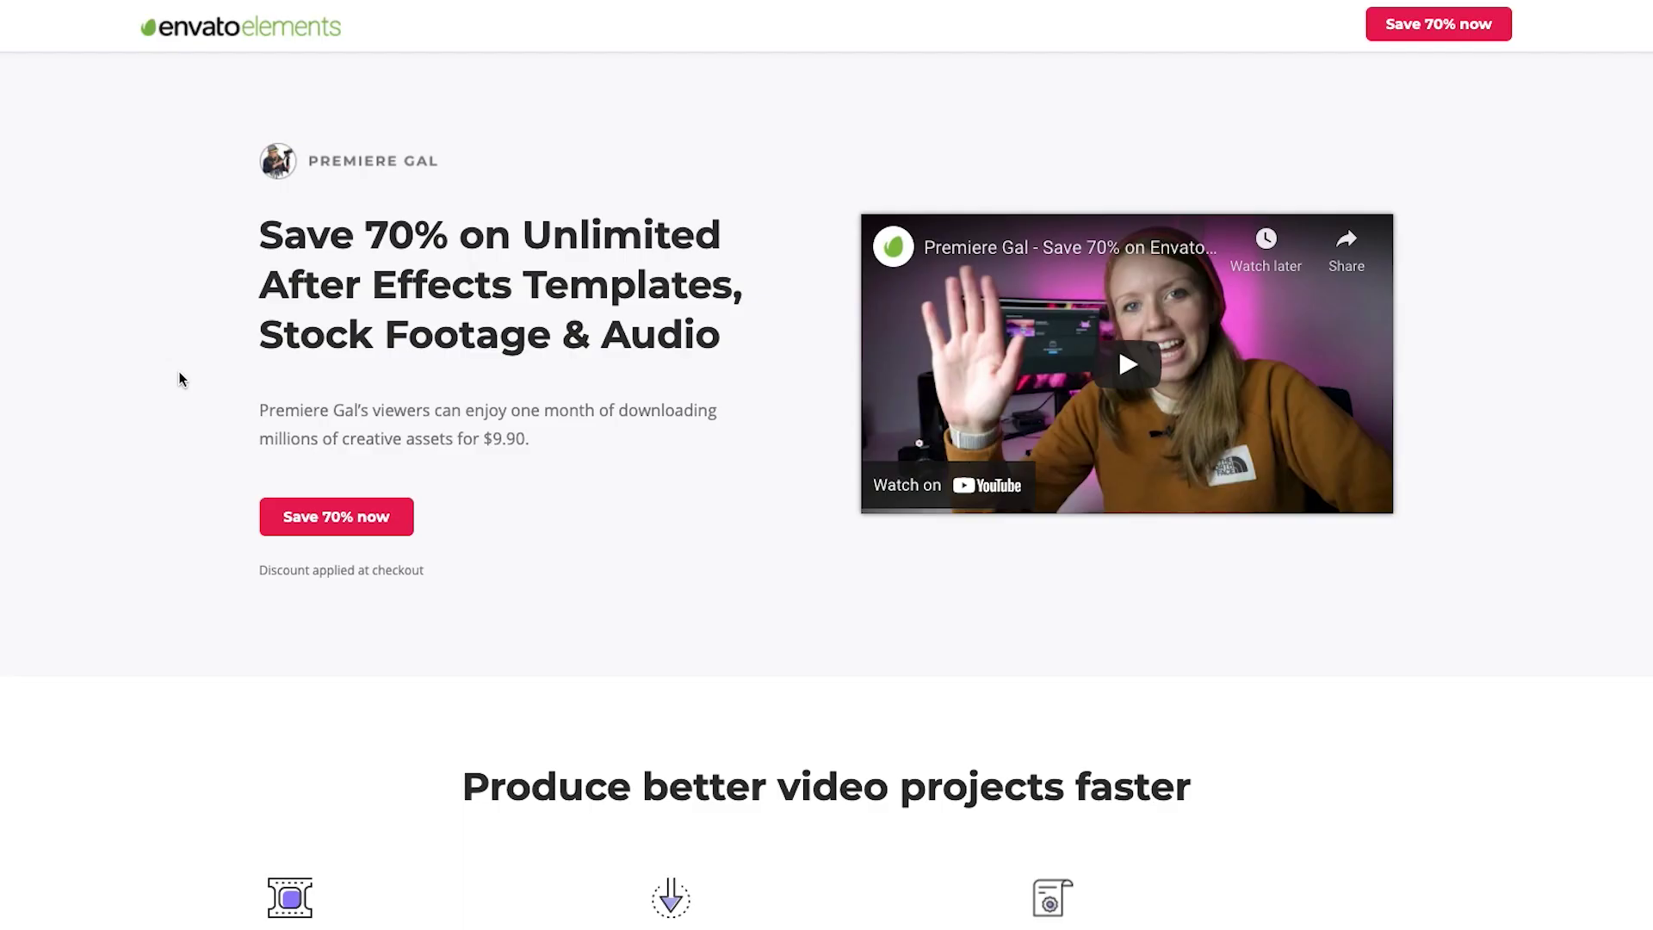
Scroll the Envato Elements offer page down to the discount steps and order summary
scroll(181, 378, "down", 4)
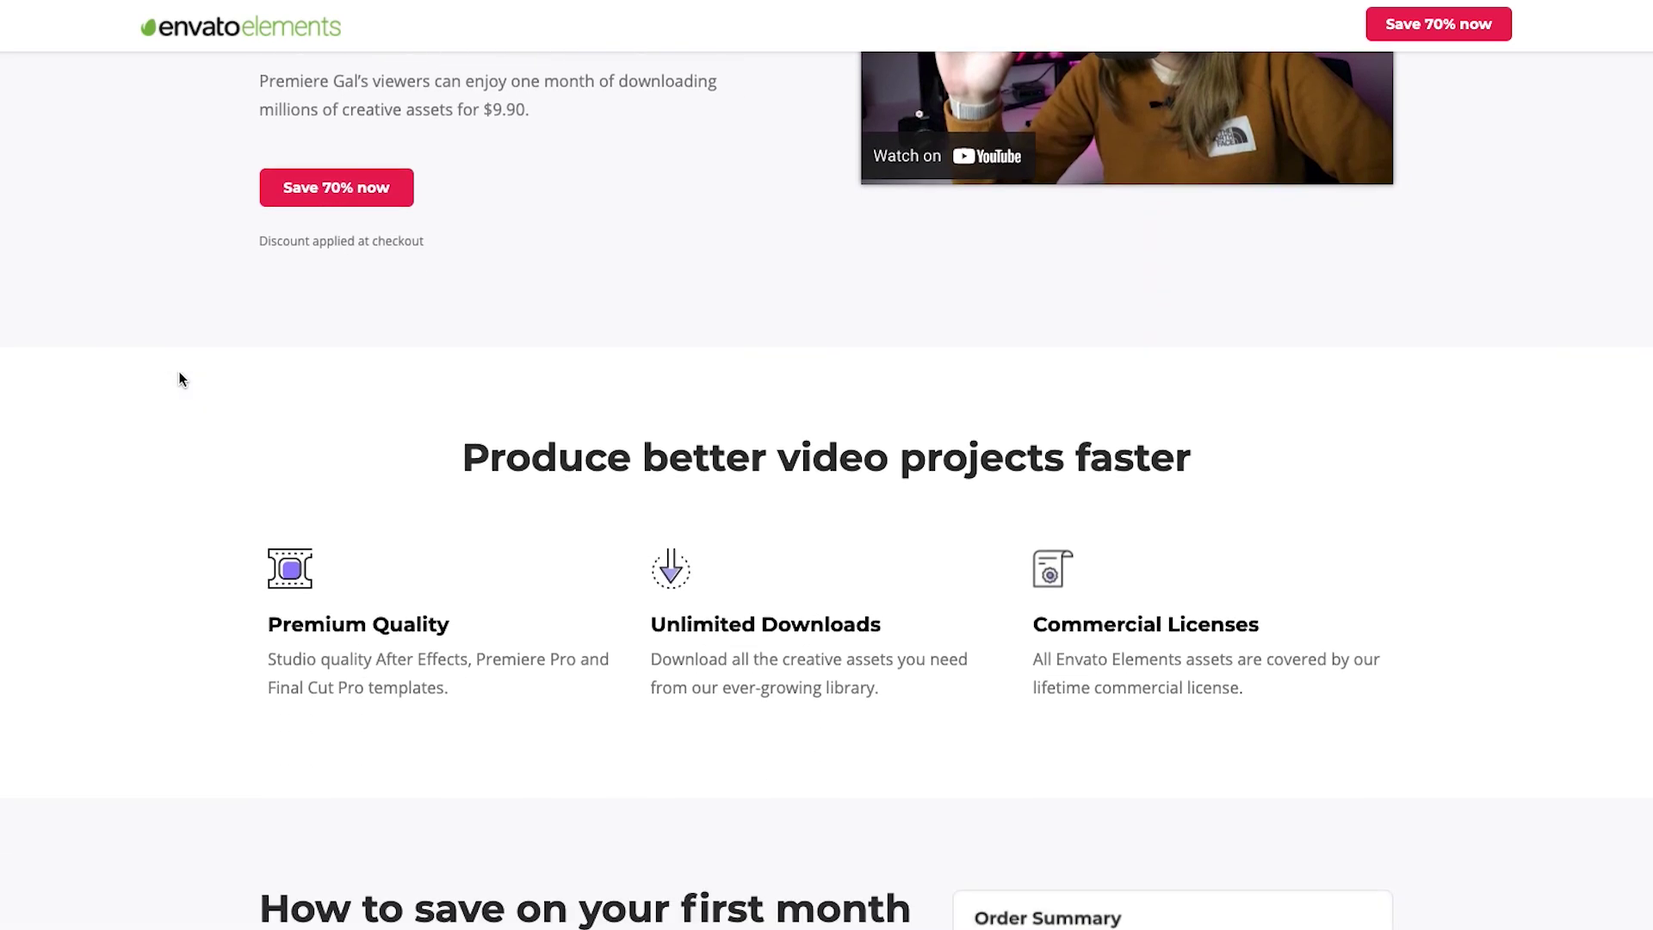
scroll(181, 378, "down", 4)
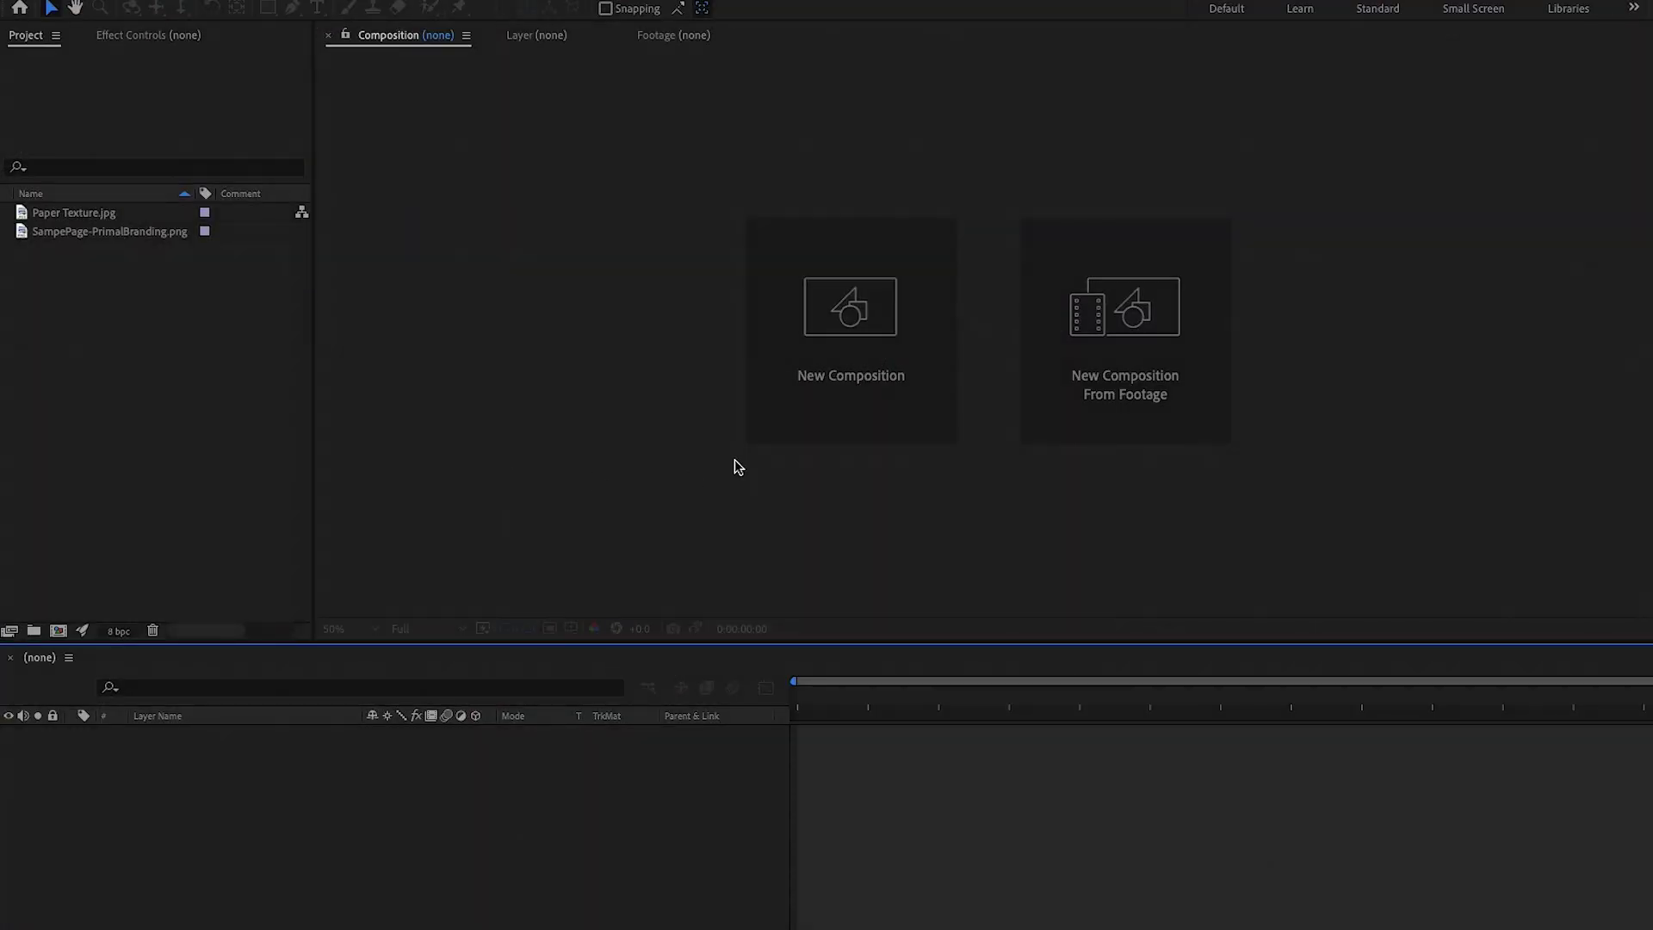
Create a new composition at the default 1920×1080, 30 fps and 10 seconds
left_click(874, 419)
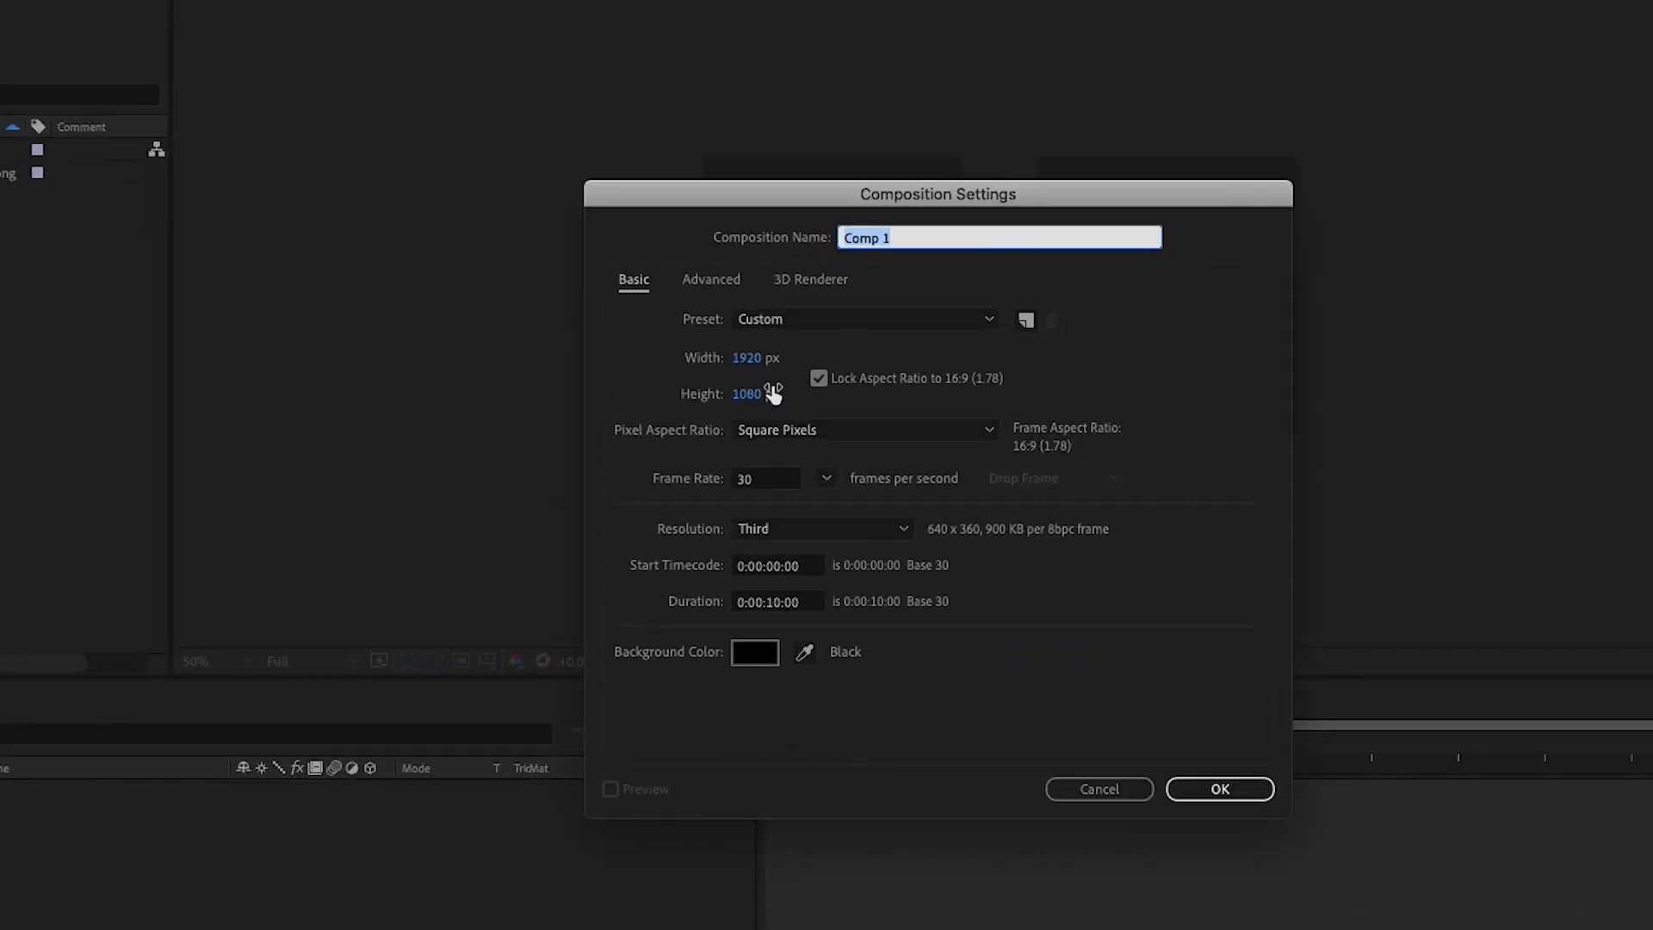
left_click(1217, 791)
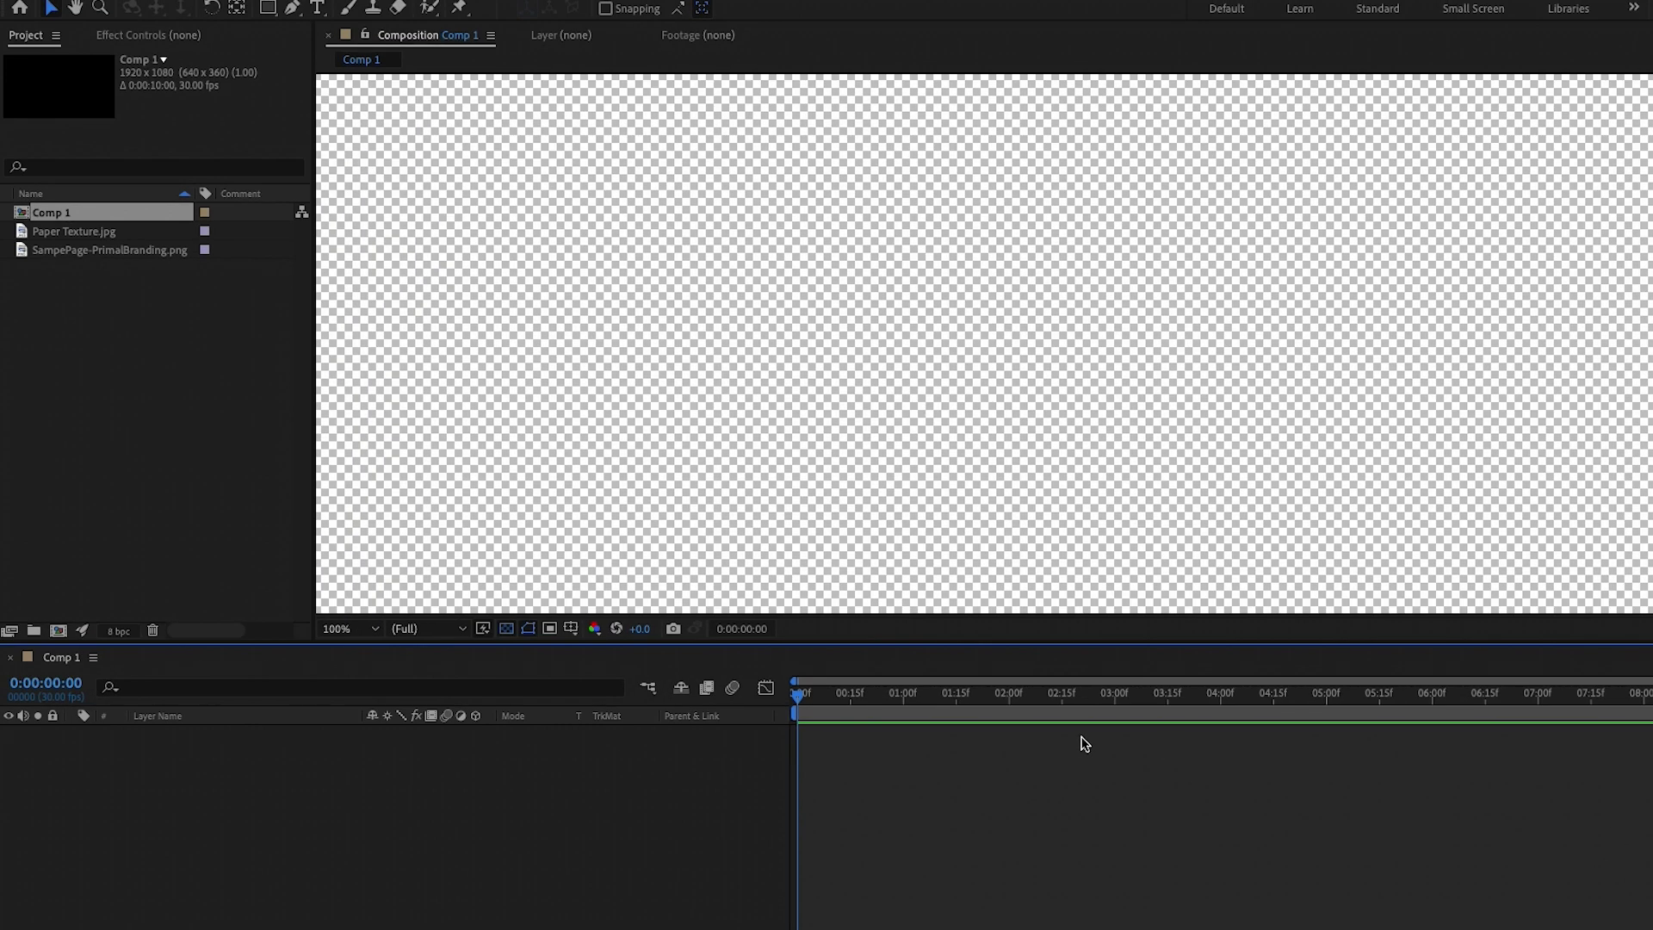
Add SampePage-PrimalBranding.png to the timeline and set the viewer magnification to Fit
left_click(81, 231)
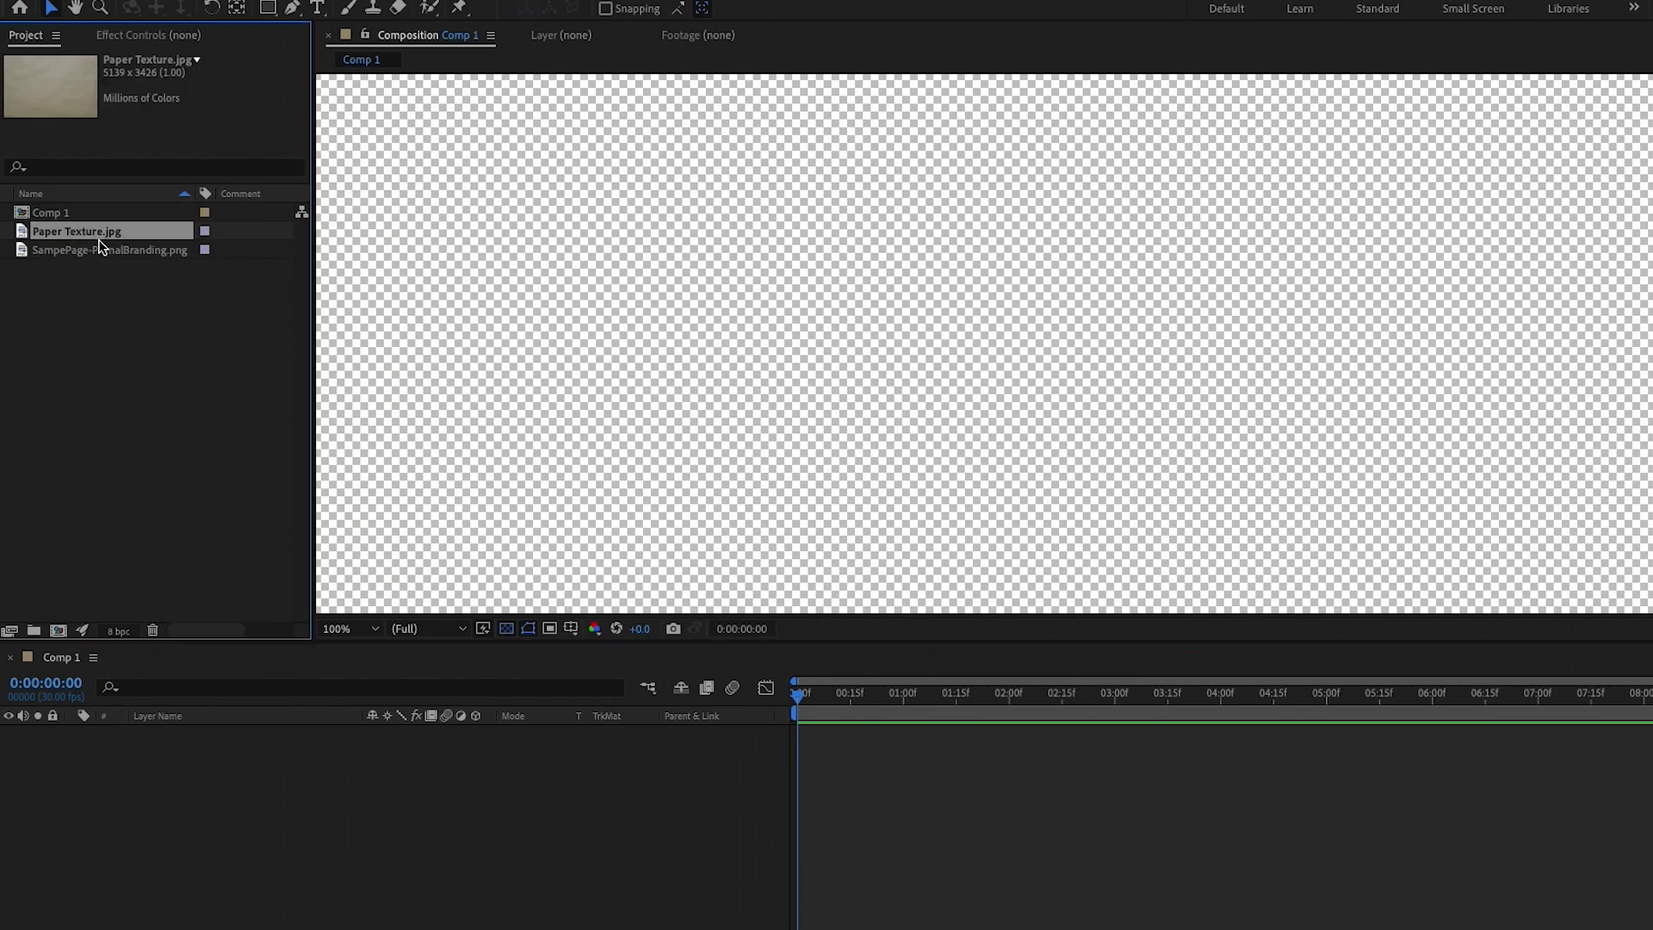
left_click(100, 249)
left_click_drag(153, 257, 238, 836)
left_click(422, 628)
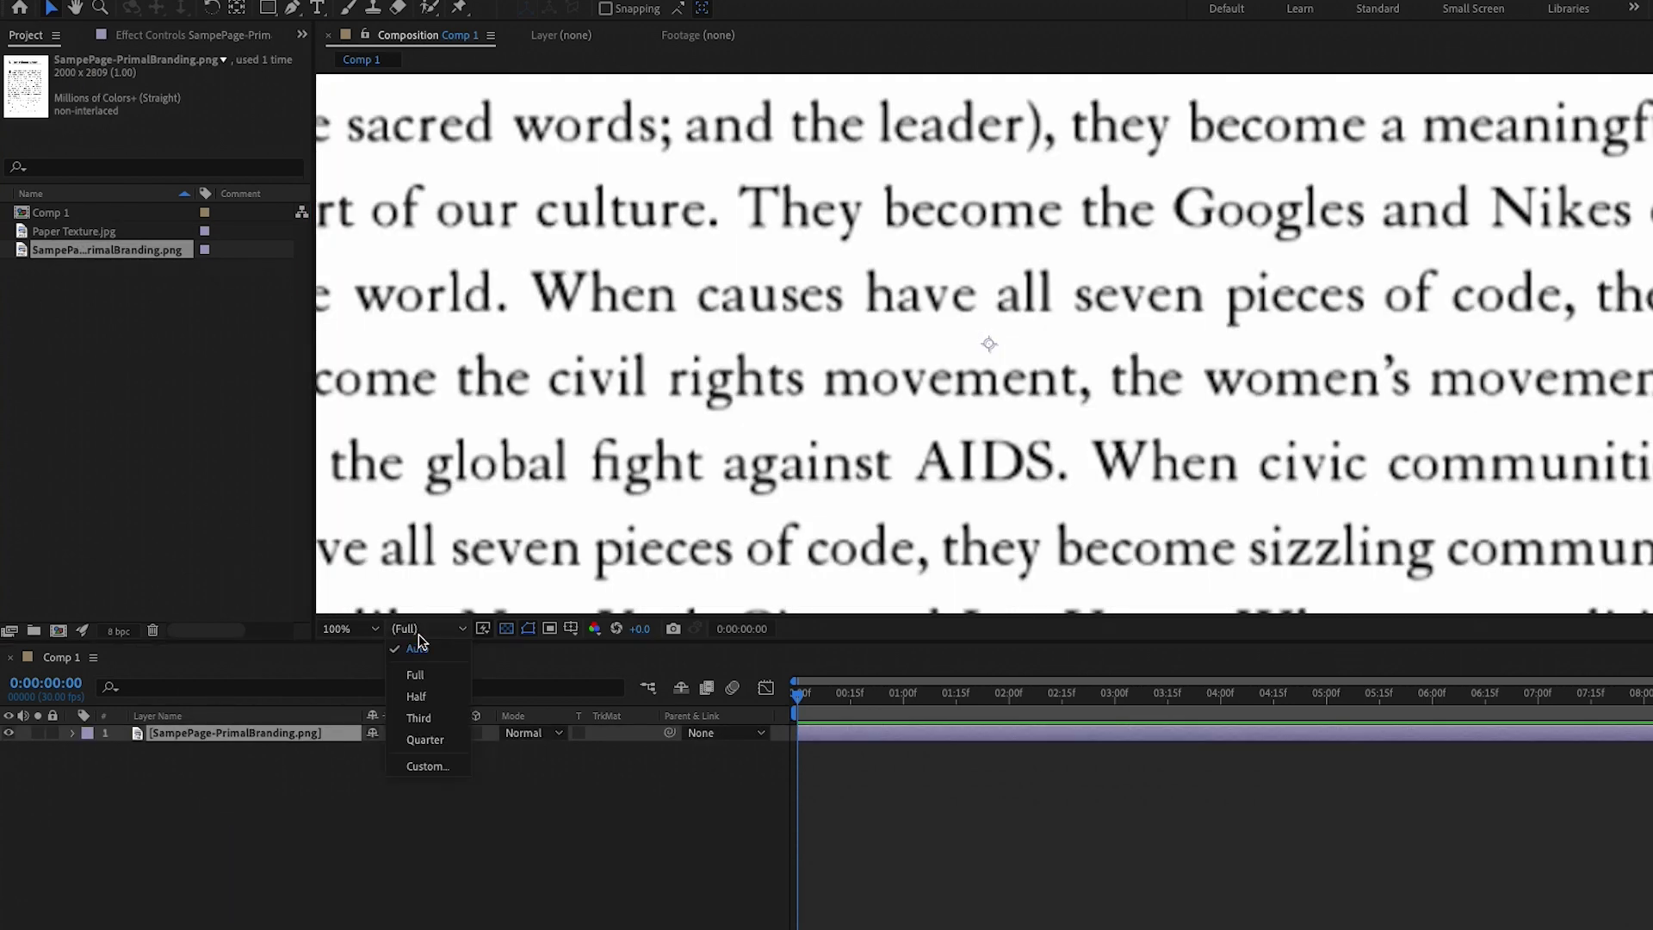
left_click(348, 629)
left_click(354, 650)
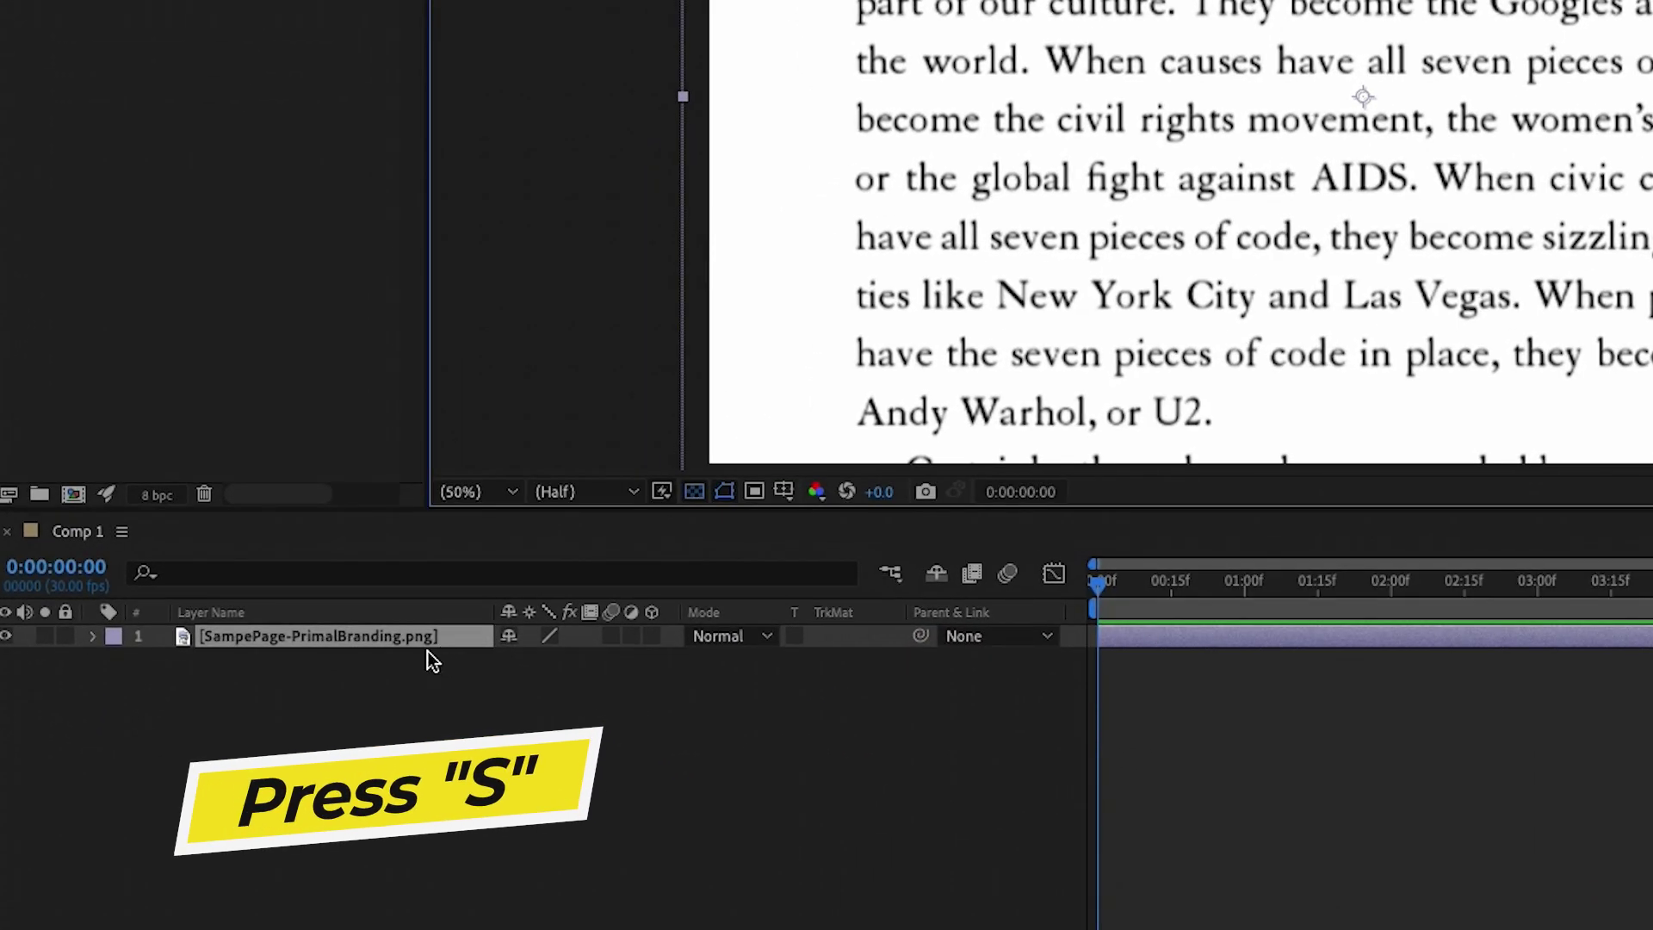
Scale the book page layer down to 39%
key("s")
left_click_drag(594, 661, 521, 670)
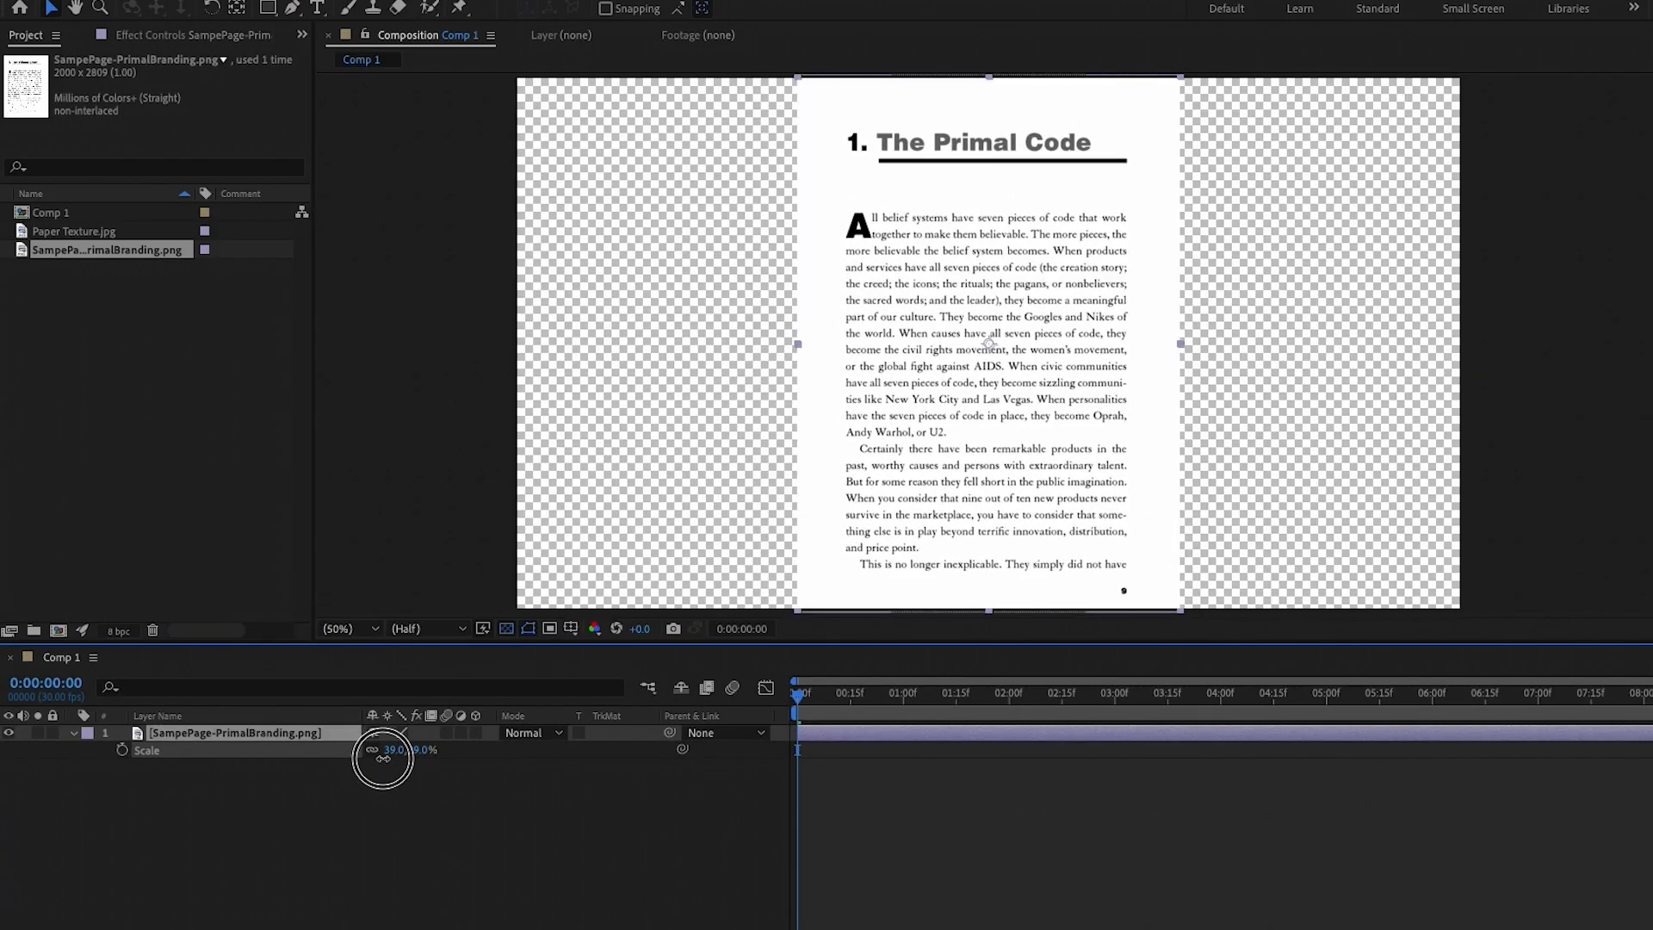
left_click(347, 911)
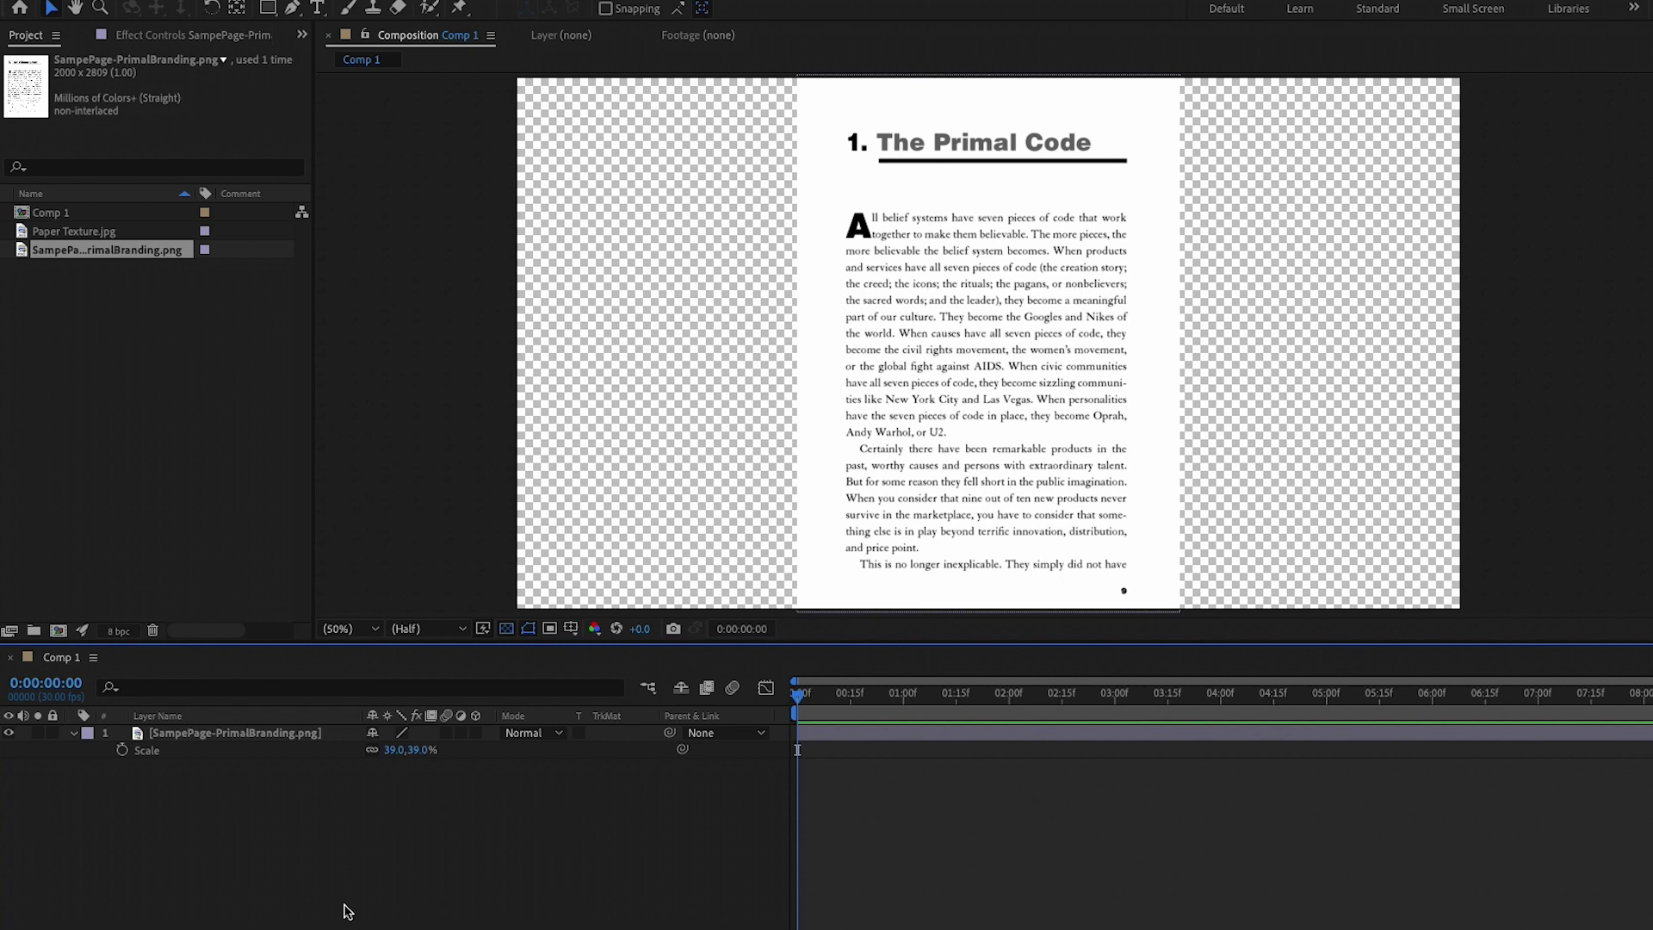
Add Paper Texture.jpg as the top layer and scale it to 38%
left_click(112, 233)
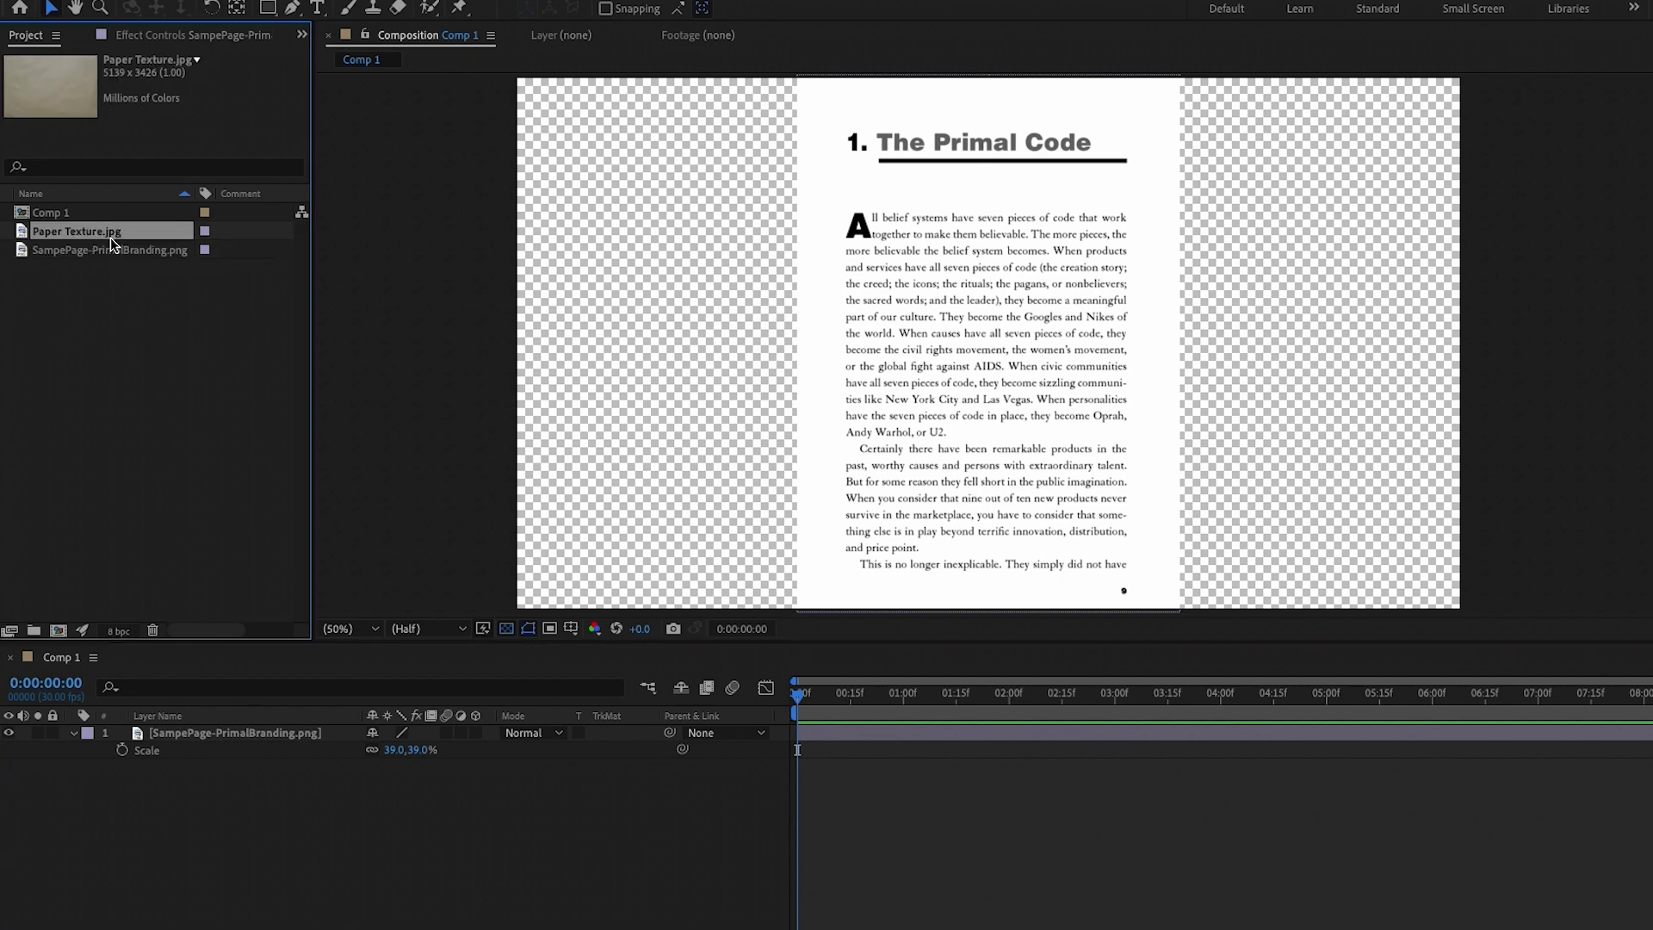
left_click_drag(109, 237, 284, 738)
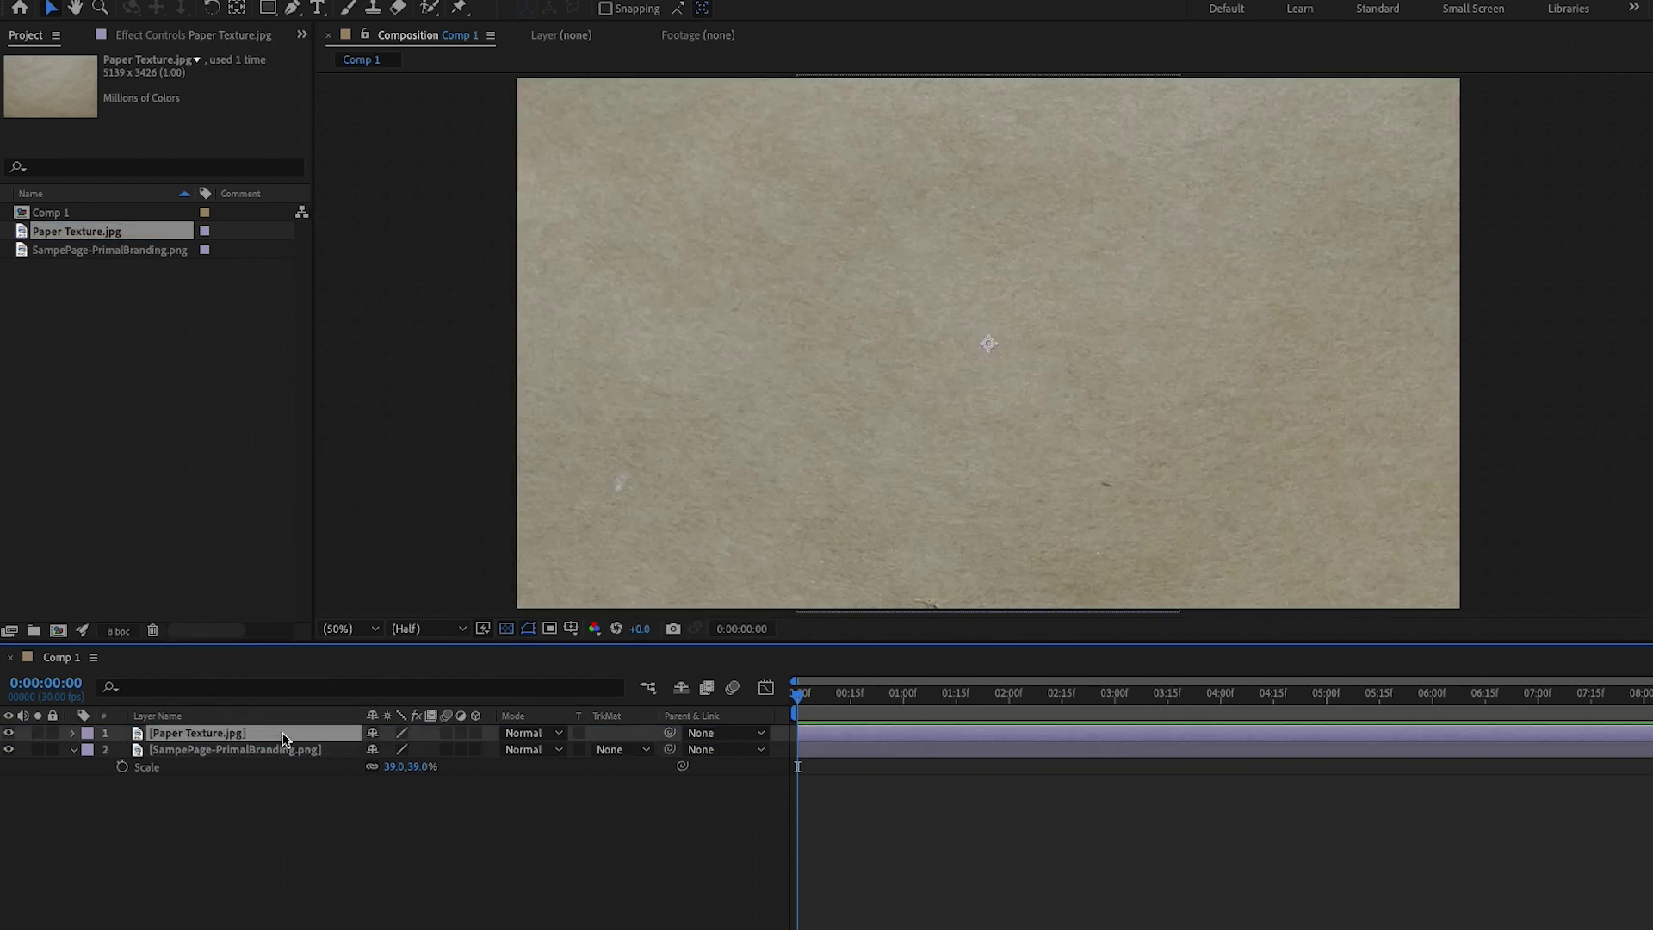
key("s")
left_click_drag(400, 750, 333, 756)
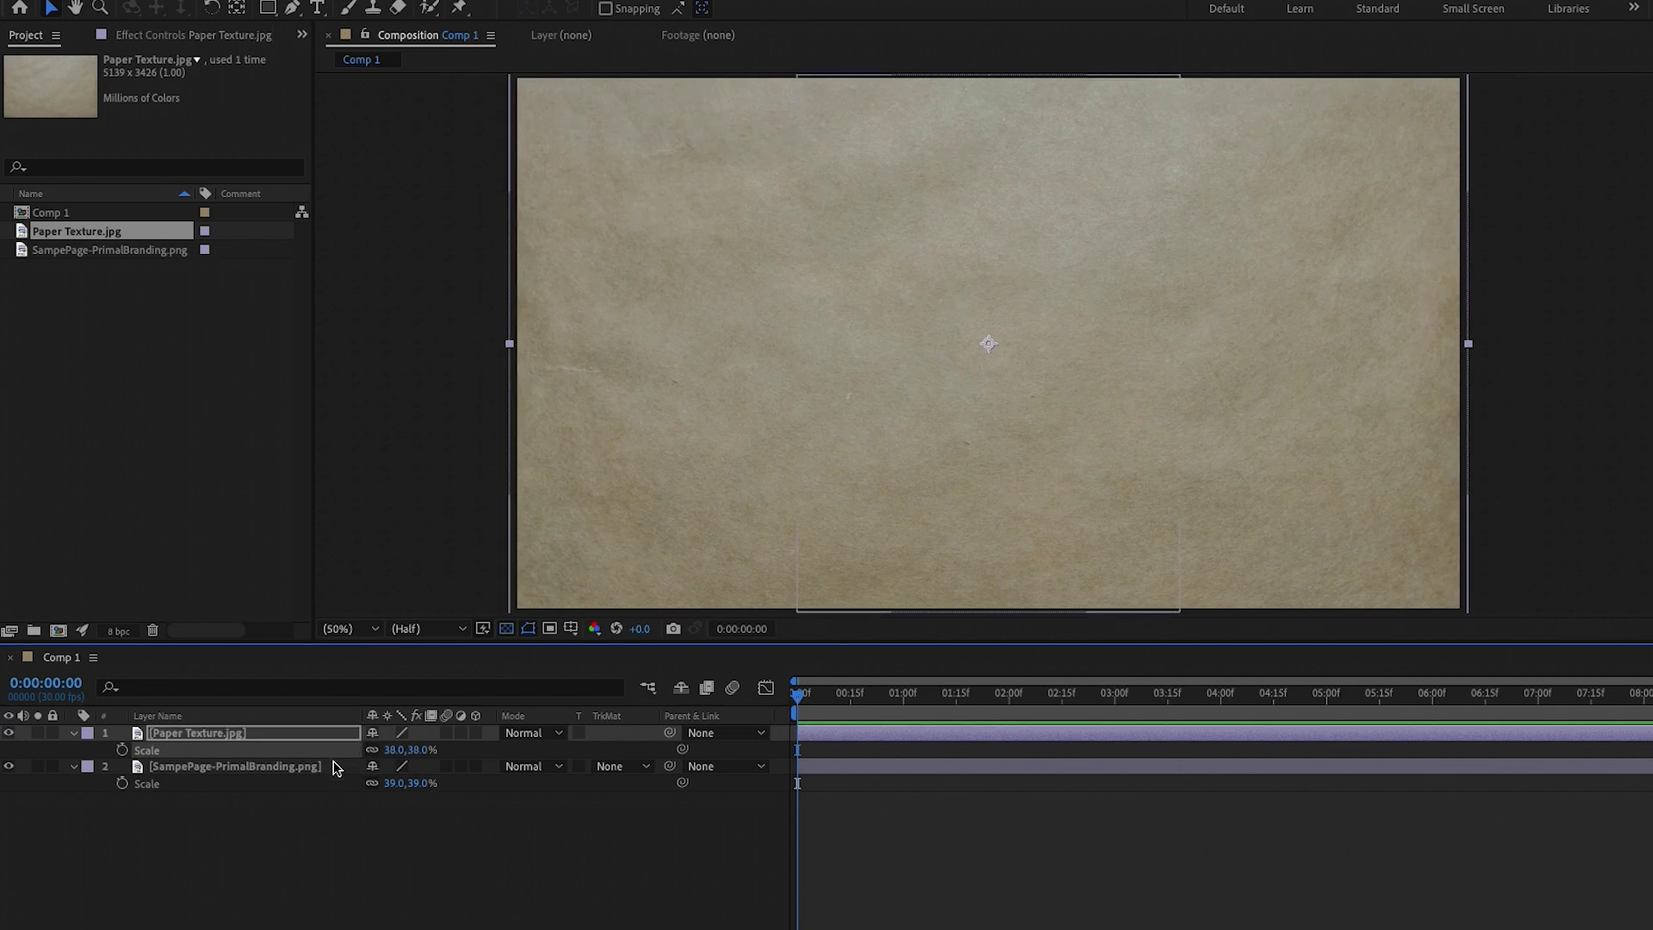
Set the paper texture's blending mode to Multiply and nudge the book page slightly upward
left_click(318, 734)
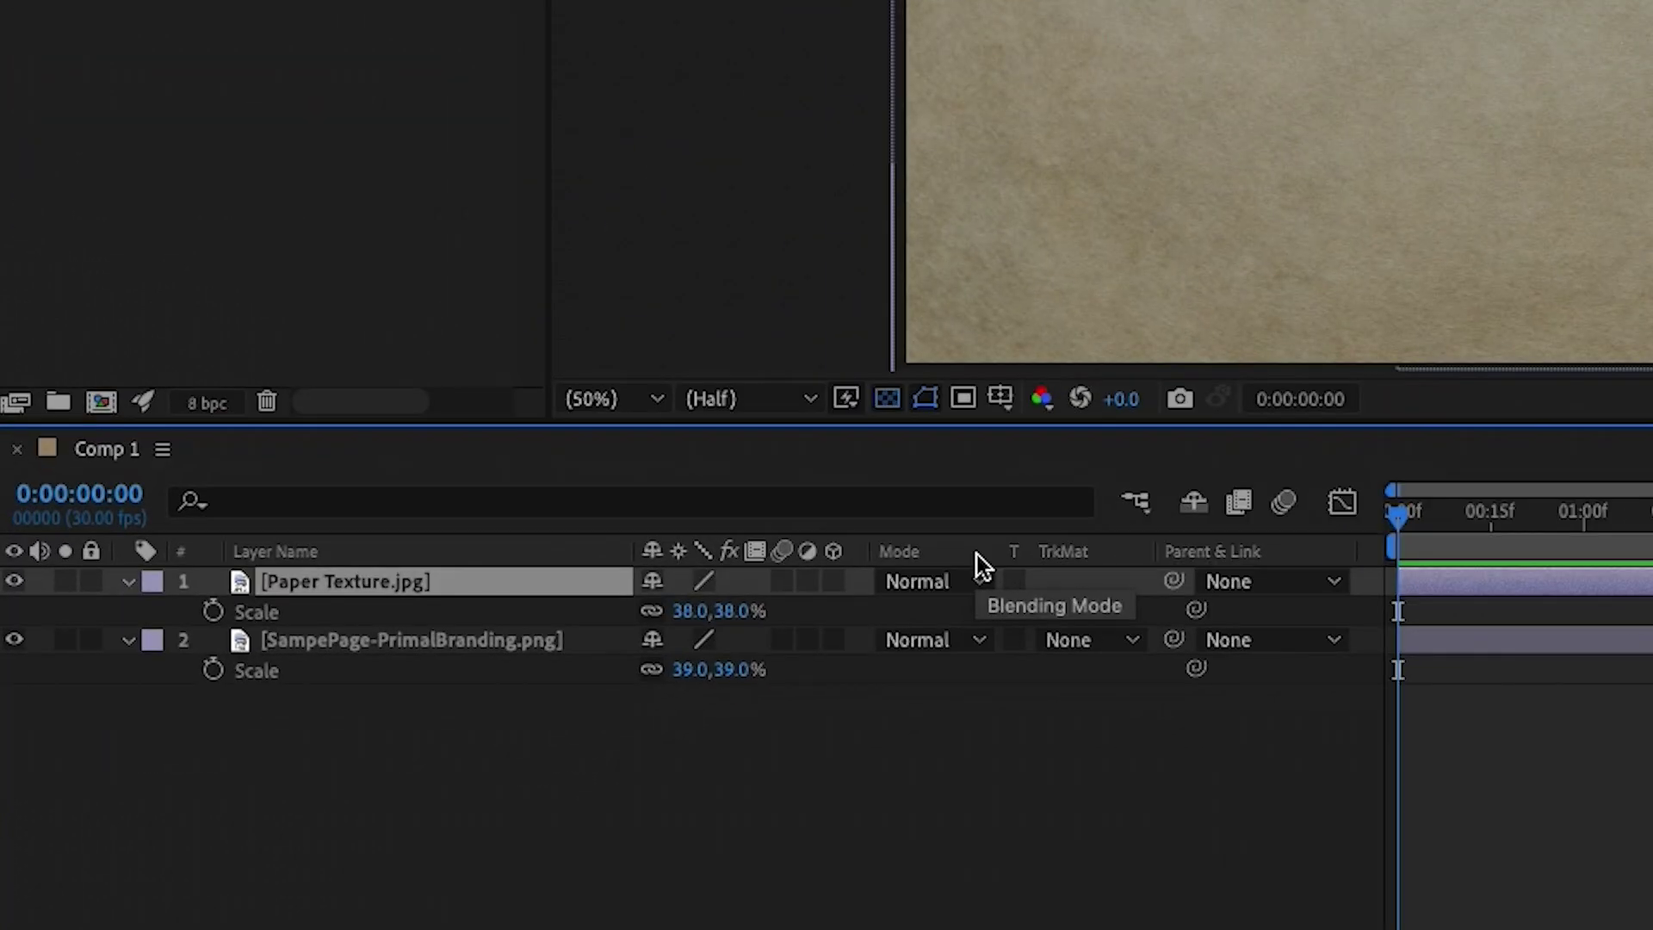
right_click(978, 558)
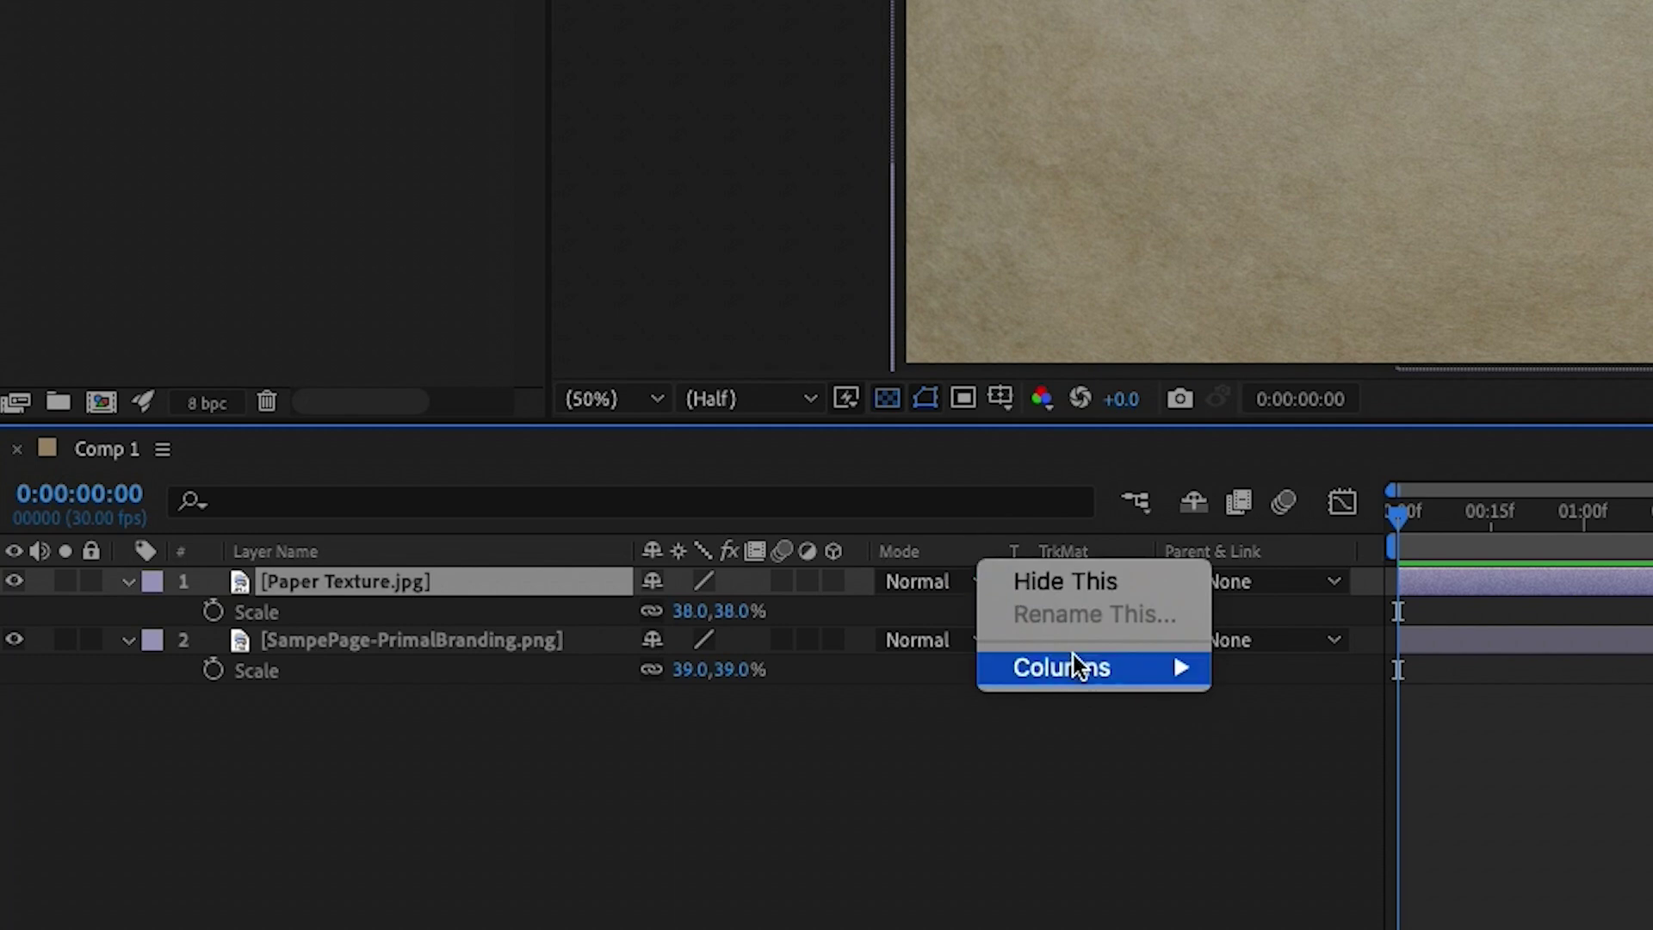
mouse_move(1077, 670)
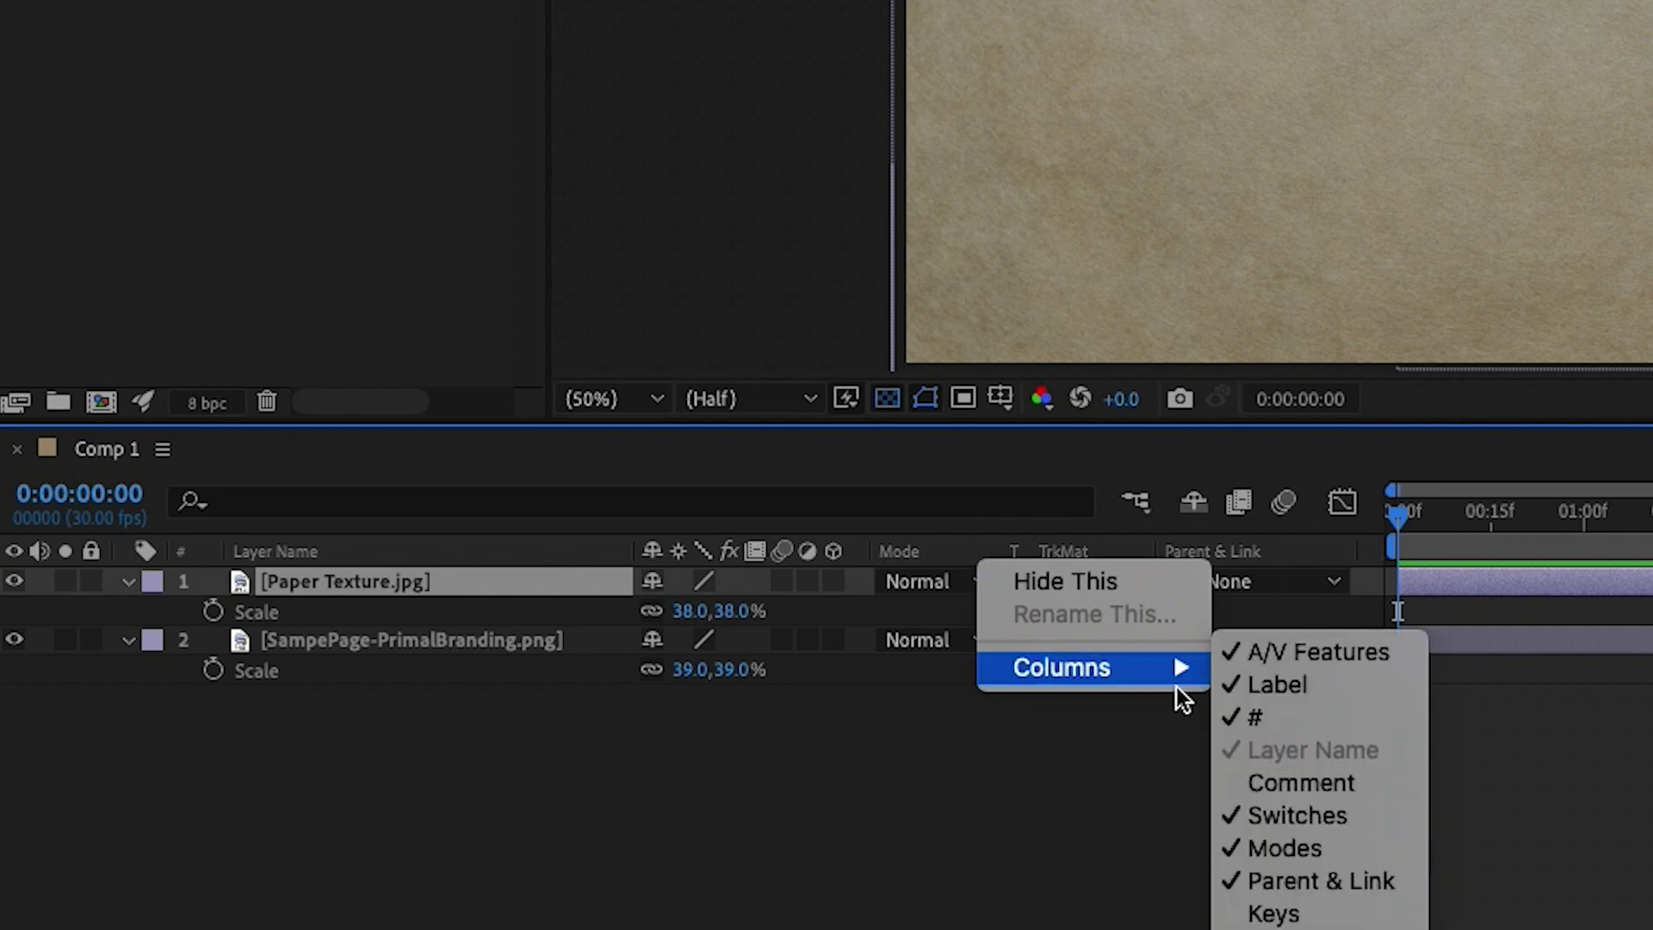
left_click(936, 575)
left_click(947, 581)
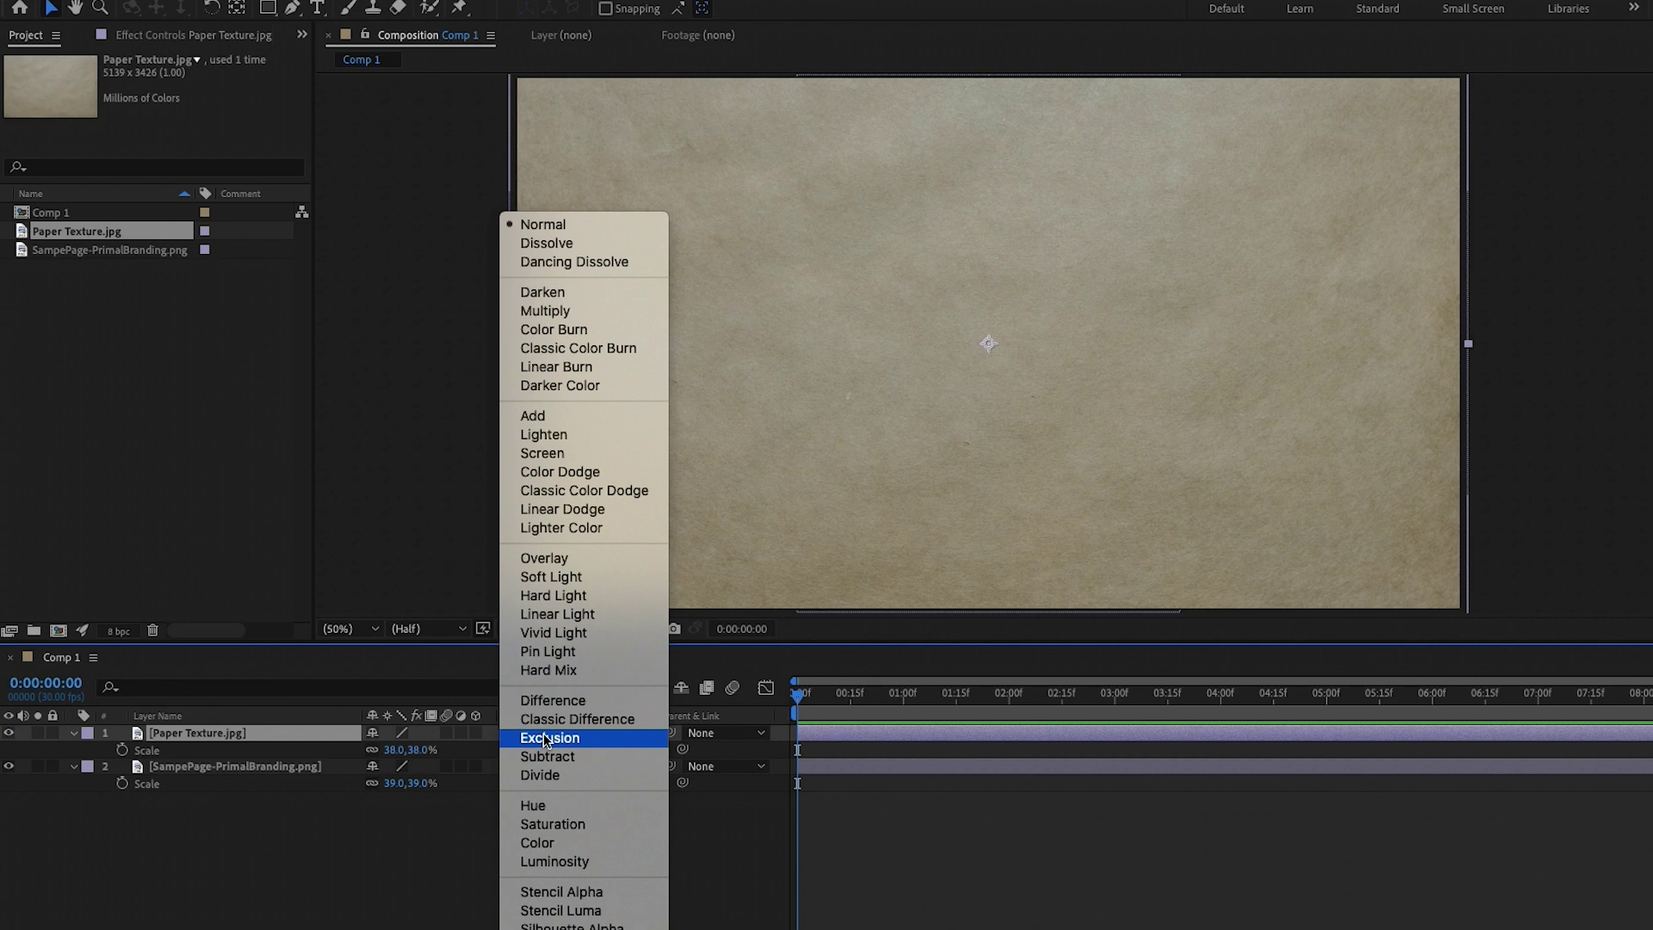
key("Escape")
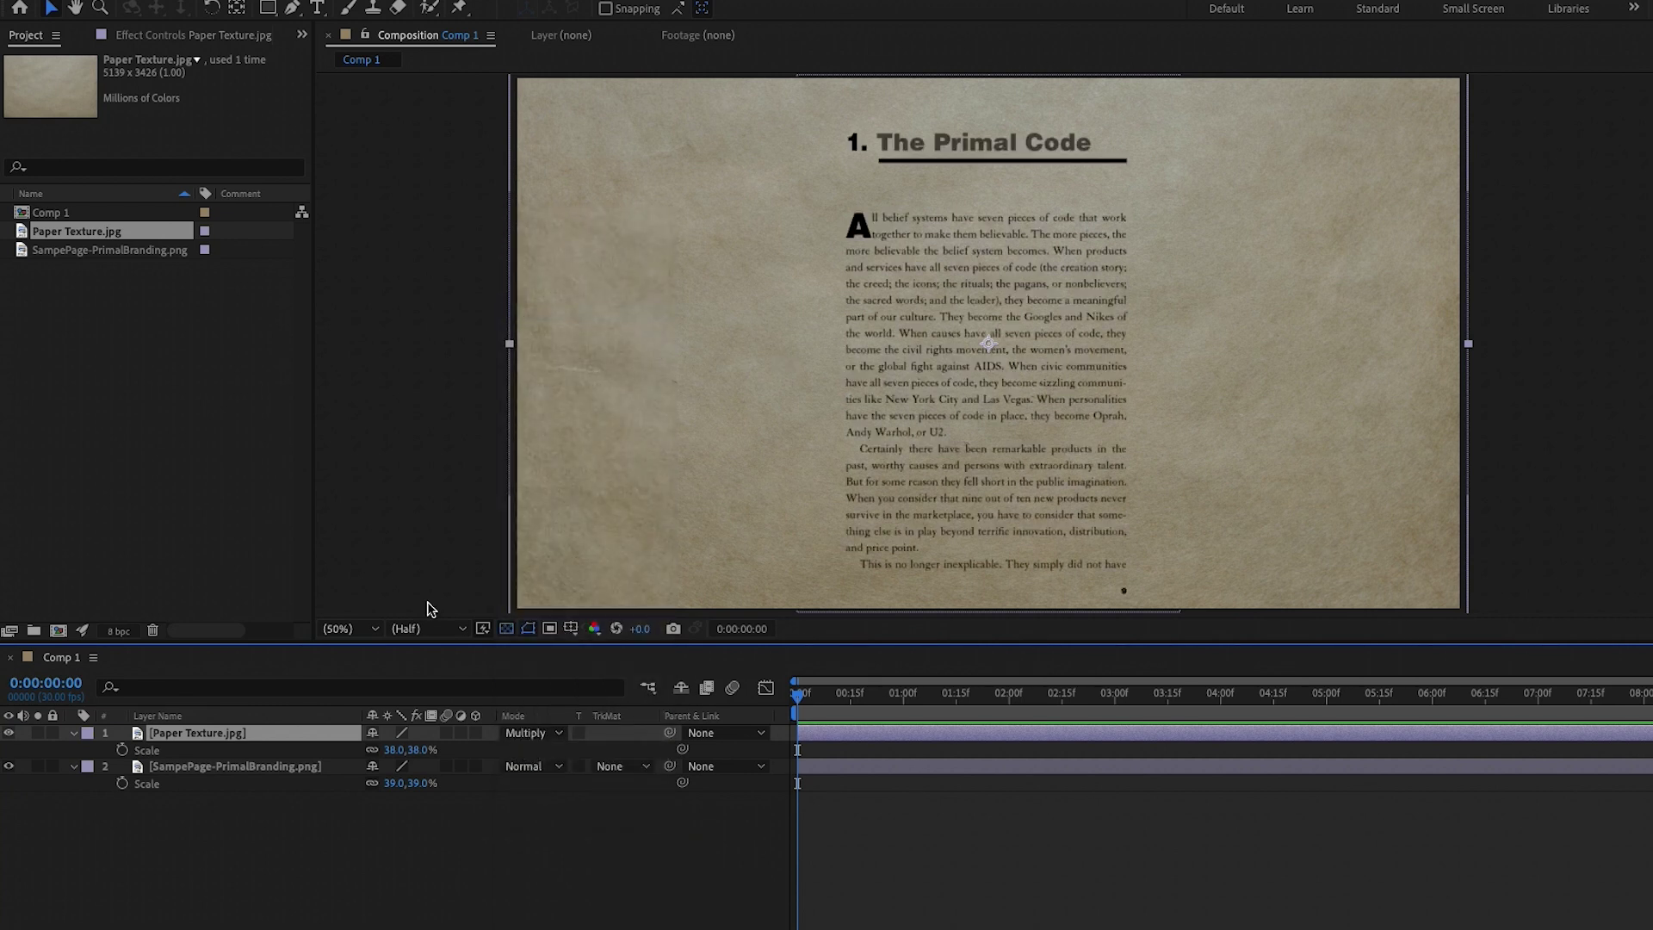
left_click(255, 768)
left_click_drag(943, 450, 943, 441)
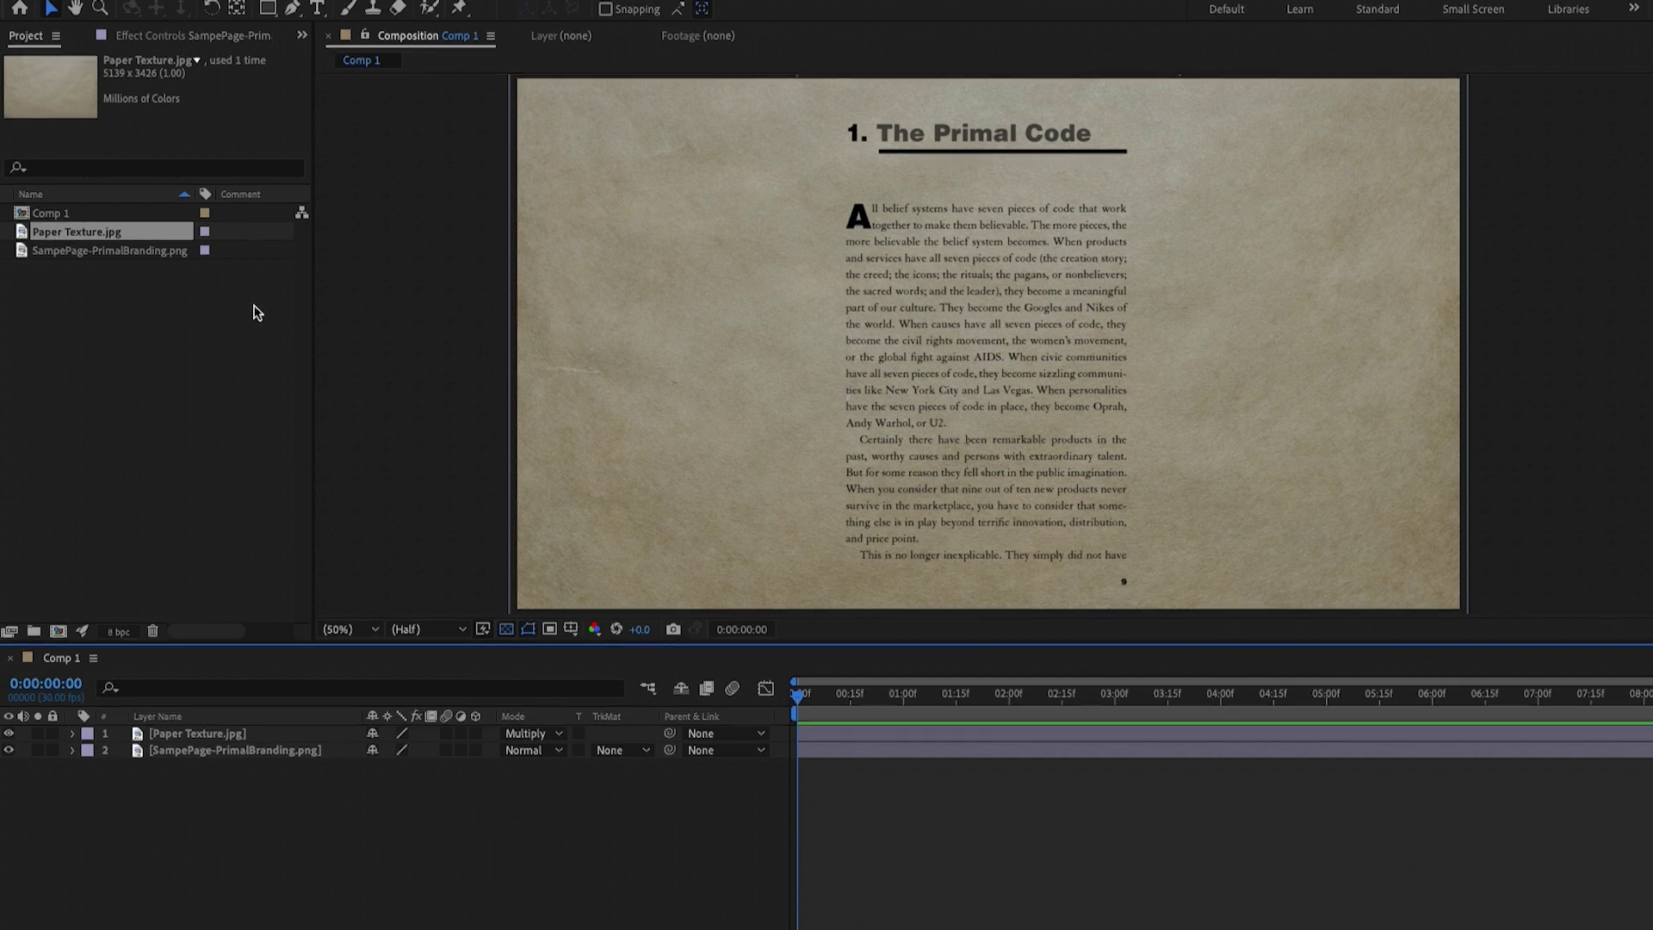
Create Yellow Solid 1, a comp-sized yellow solid layer, on top of the page
left_click(352, 8)
mouse_move(359, 33)
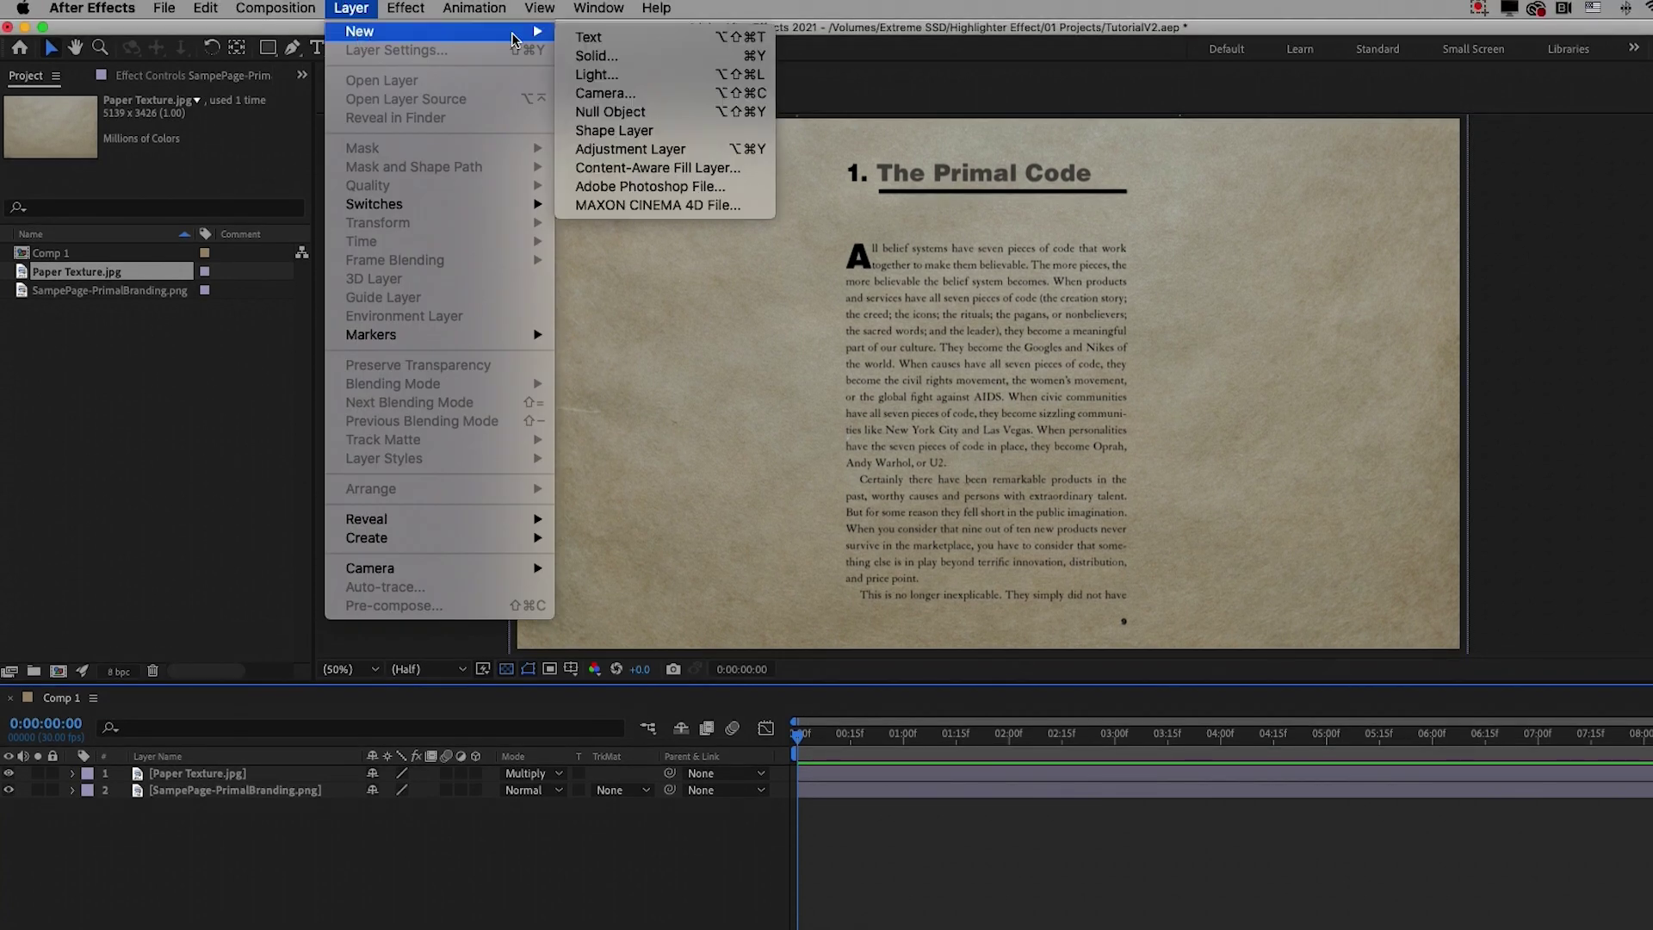
left_click(679, 57)
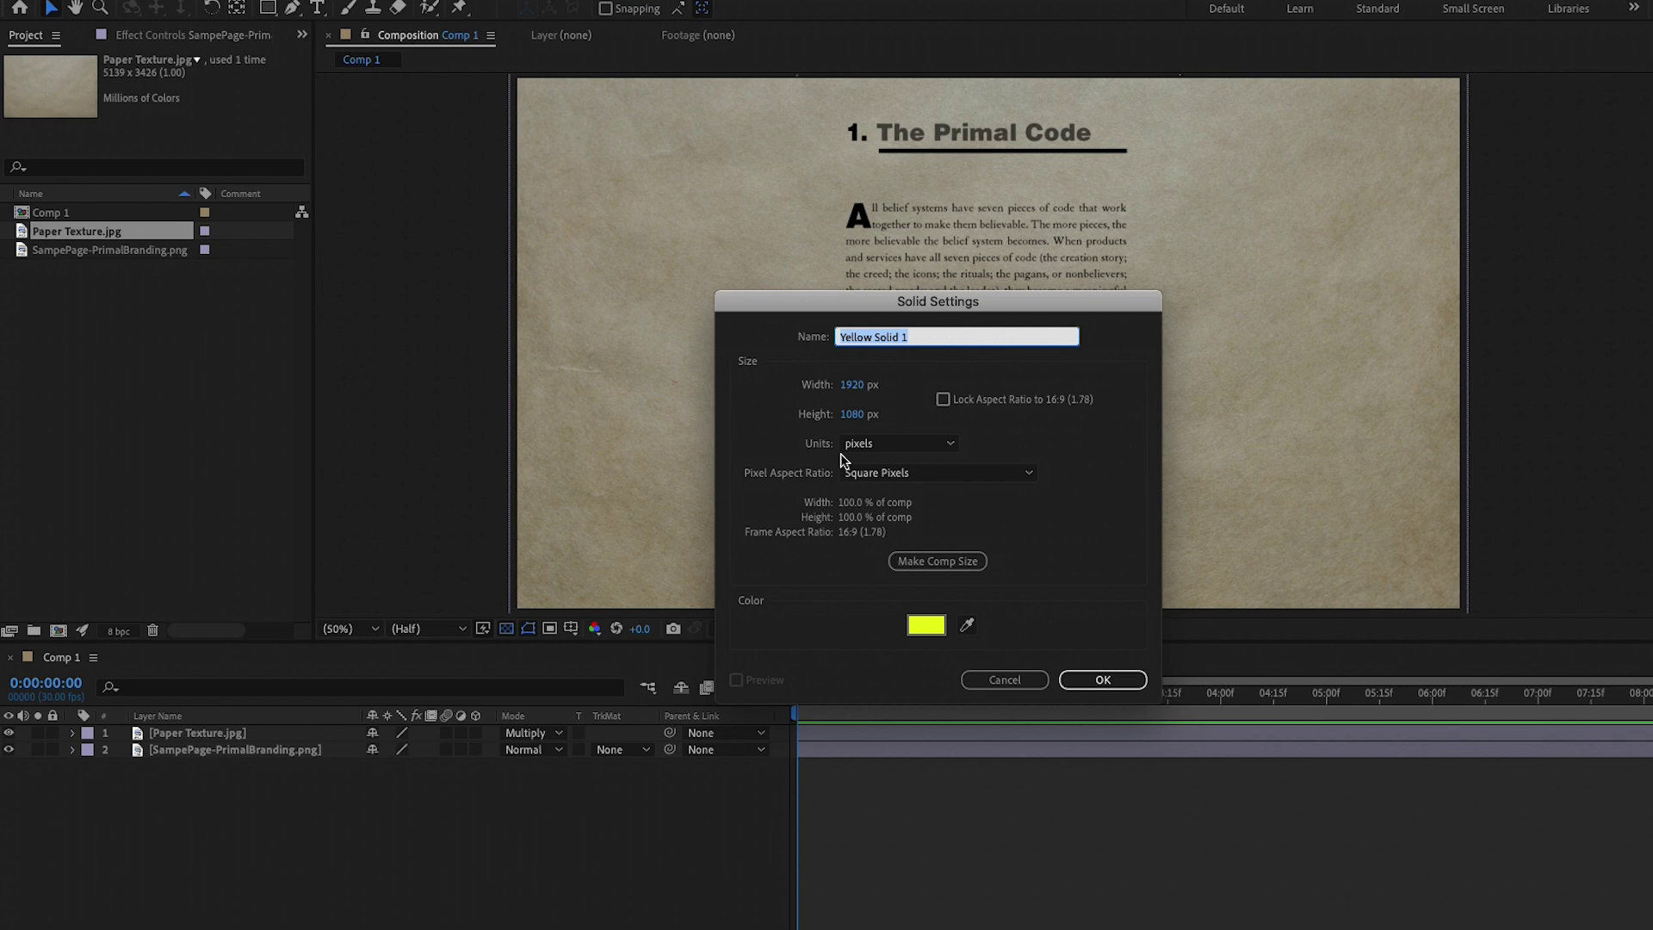
left_click(1123, 686)
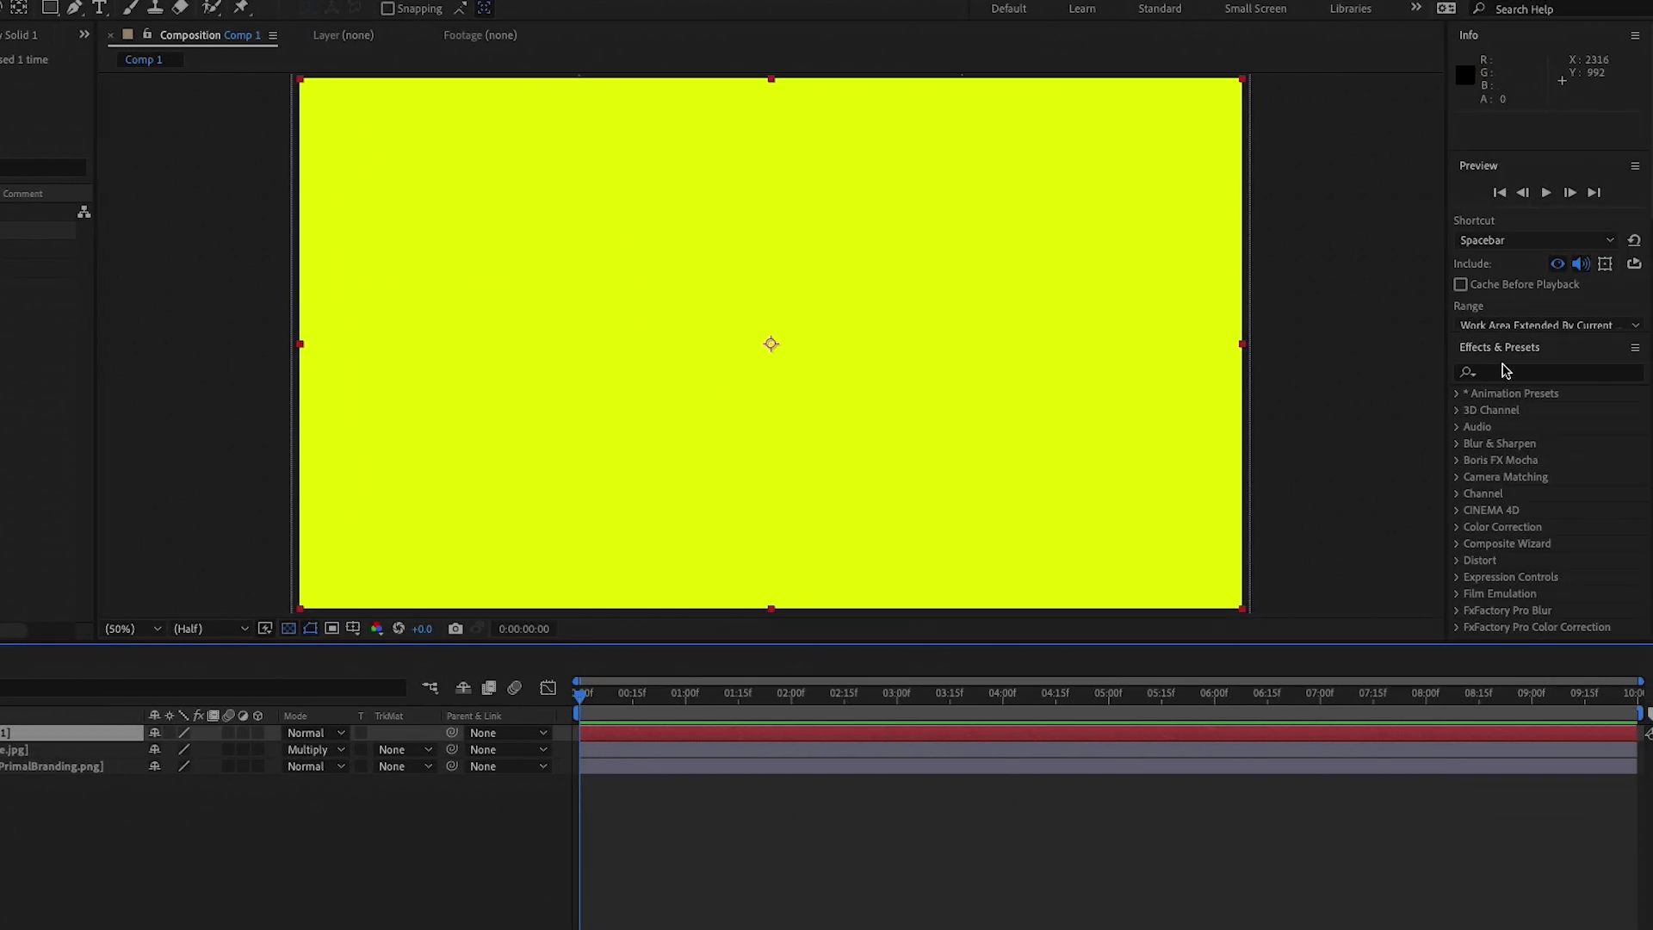
Apply the 'stroke' effect from Effects & Presets to Yellow Solid 1 and hide that layer
left_click(1504, 371)
type("stroke")
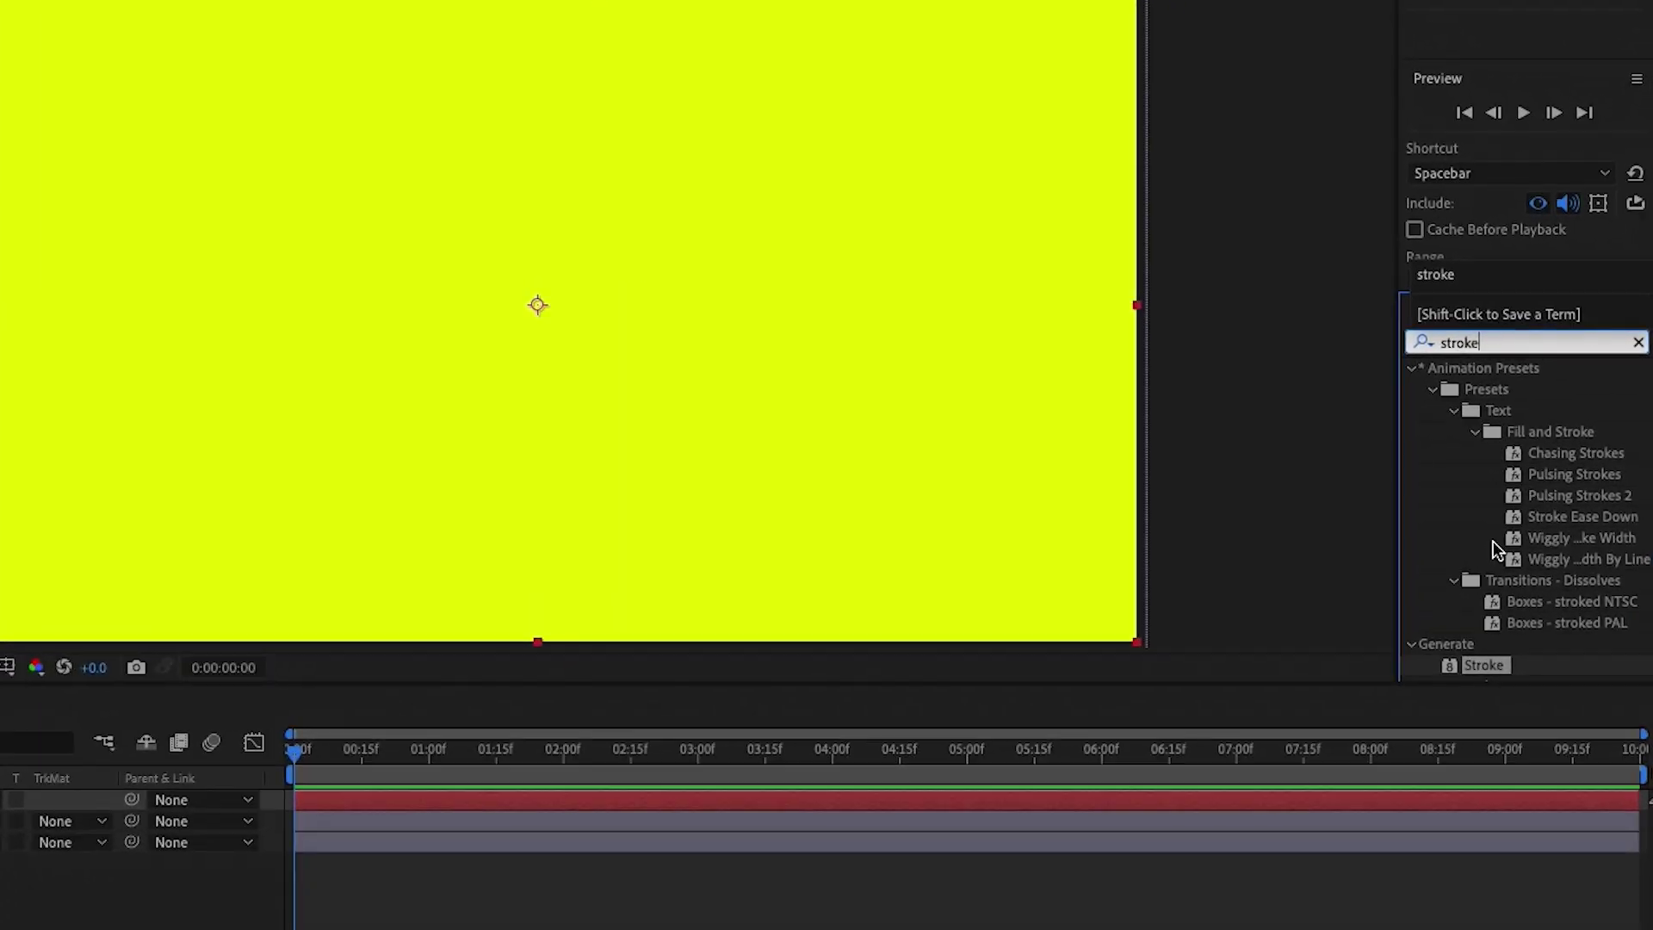
left_click_drag(1480, 672, 759, 431)
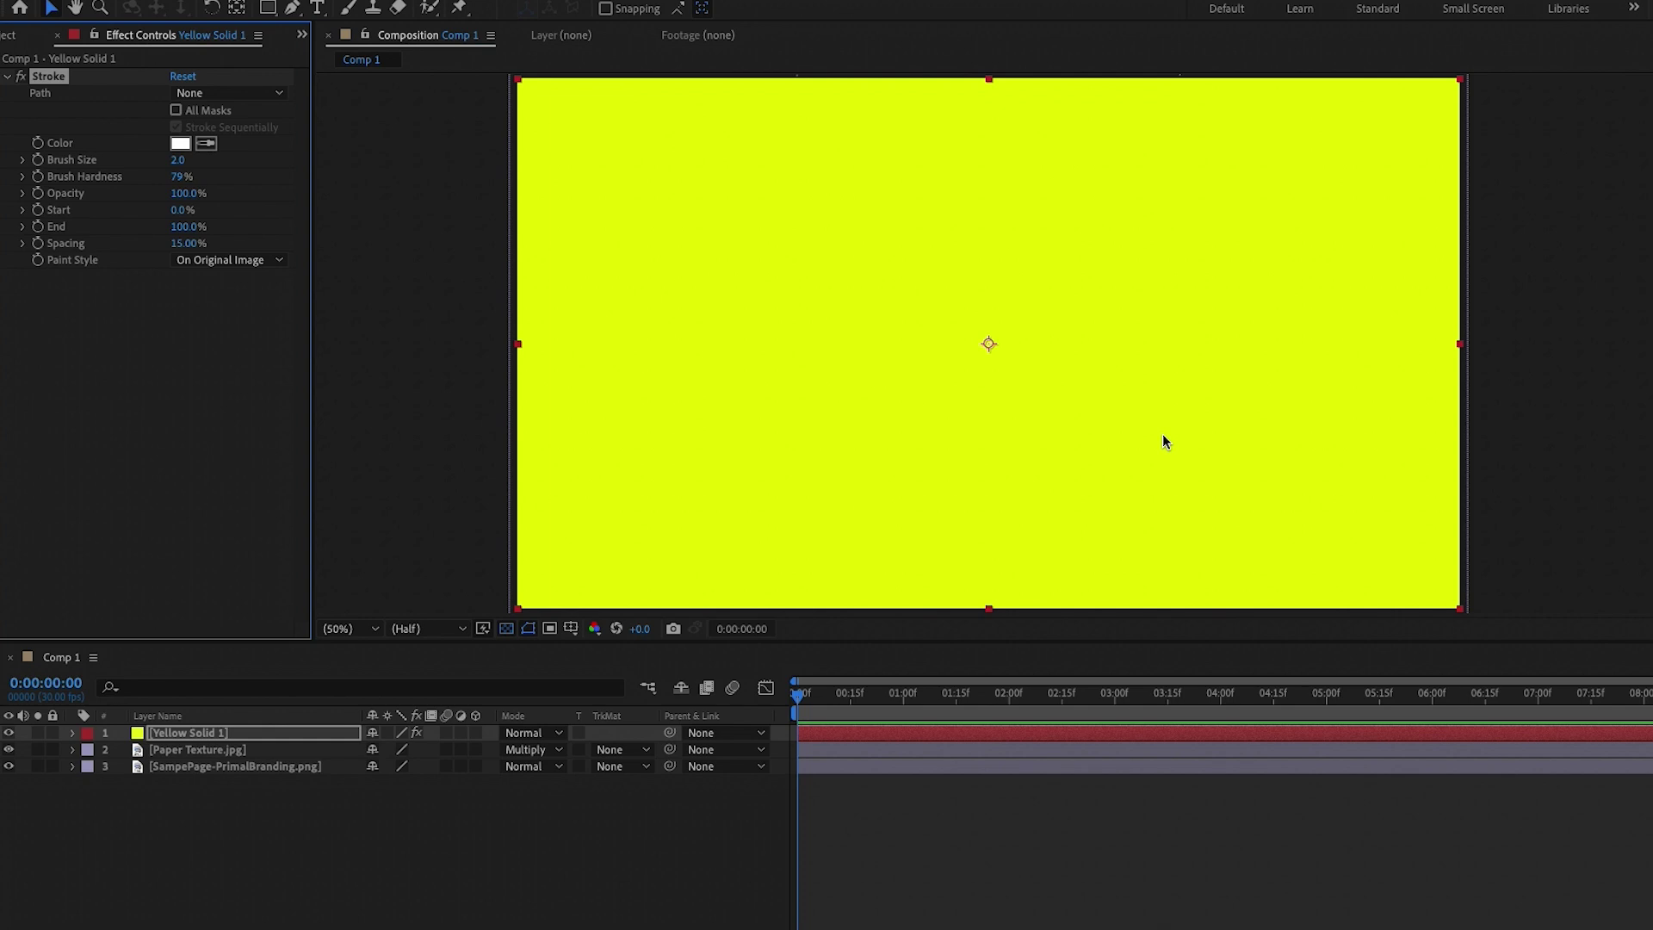
left_click(8, 733)
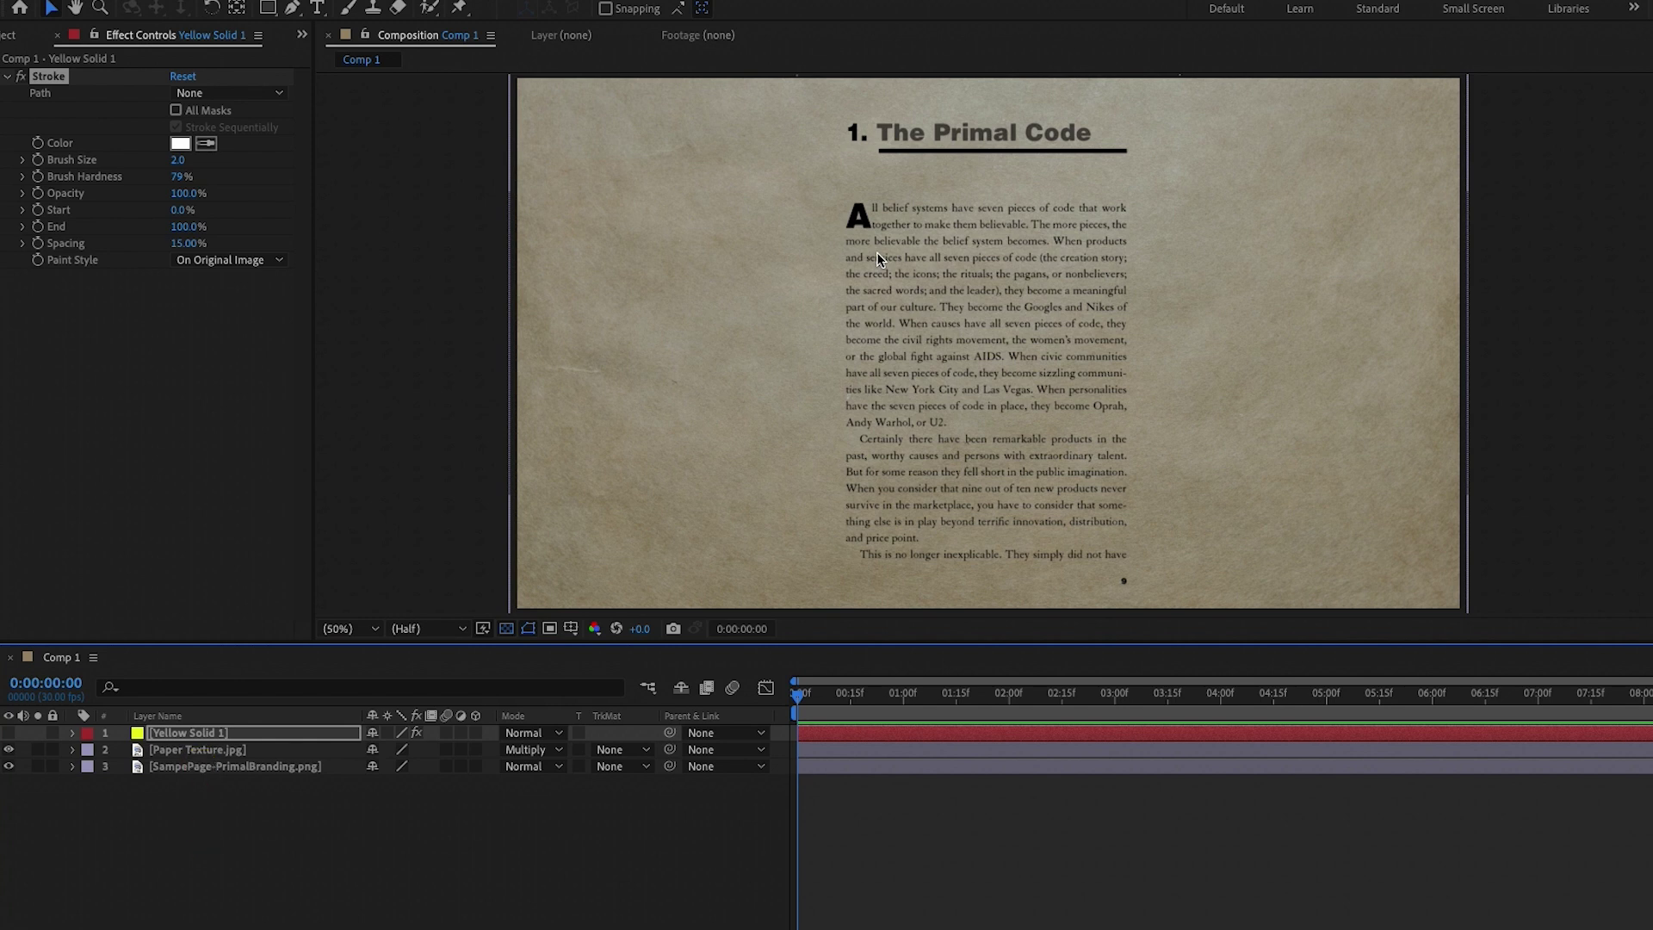
key("period")
Trace a mask from the drop-cap A to 'work' on the first line, then unhide Yellow Solid 1
key("space")
left_click_drag(876, 251, 907, 433)
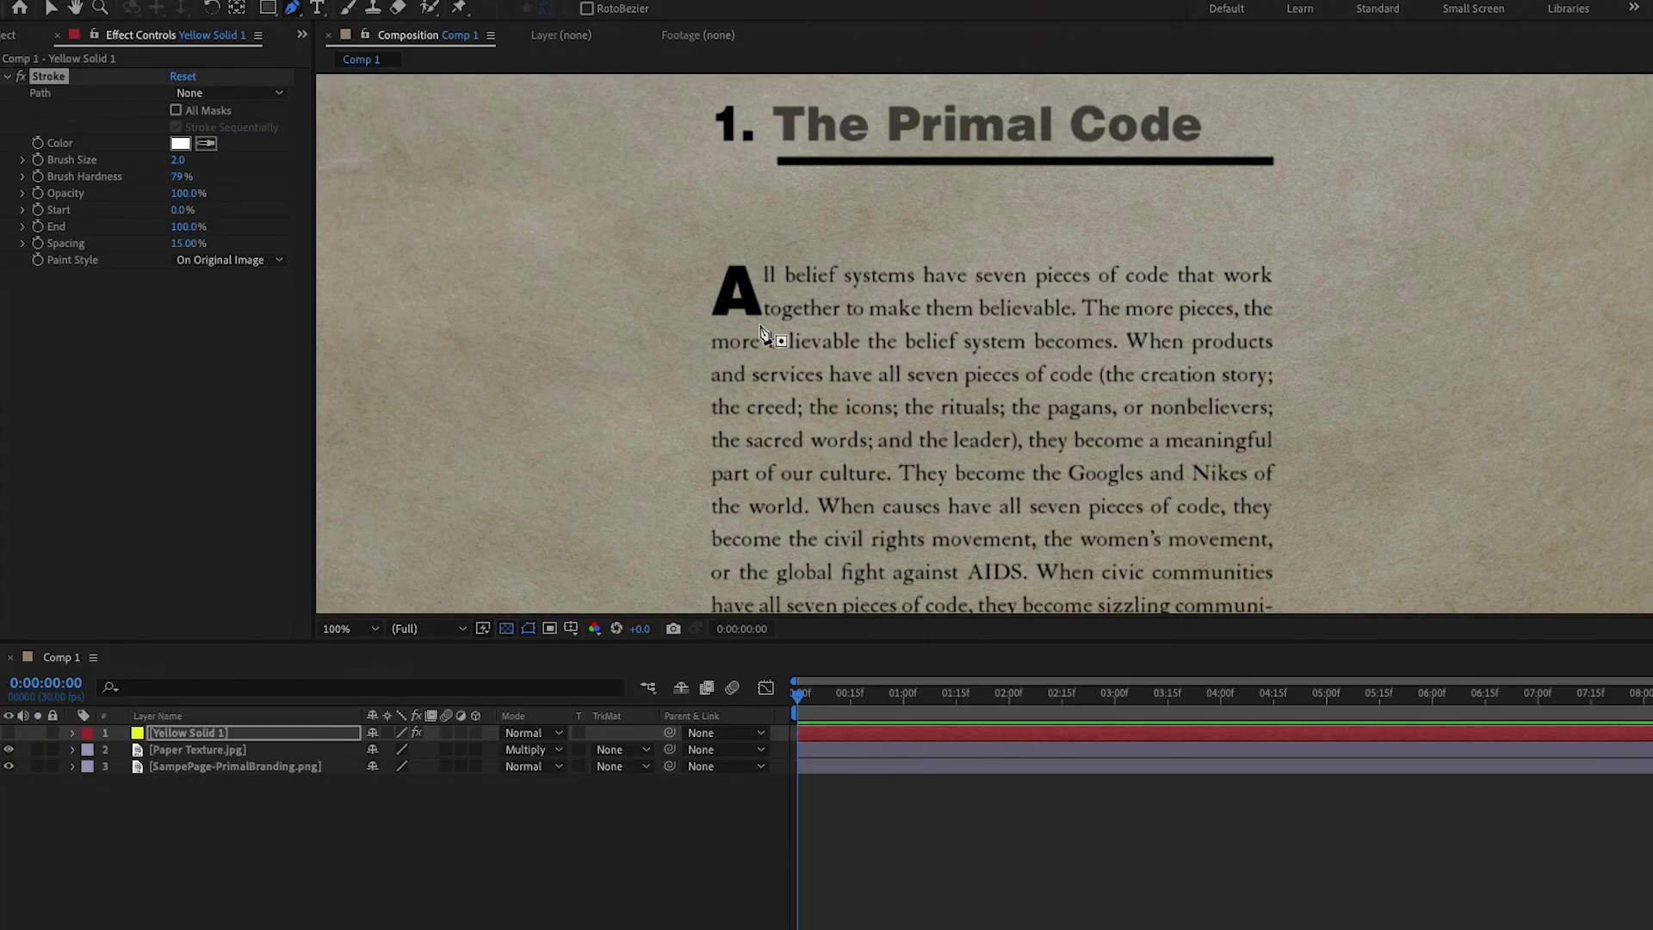
left_click(730, 275)
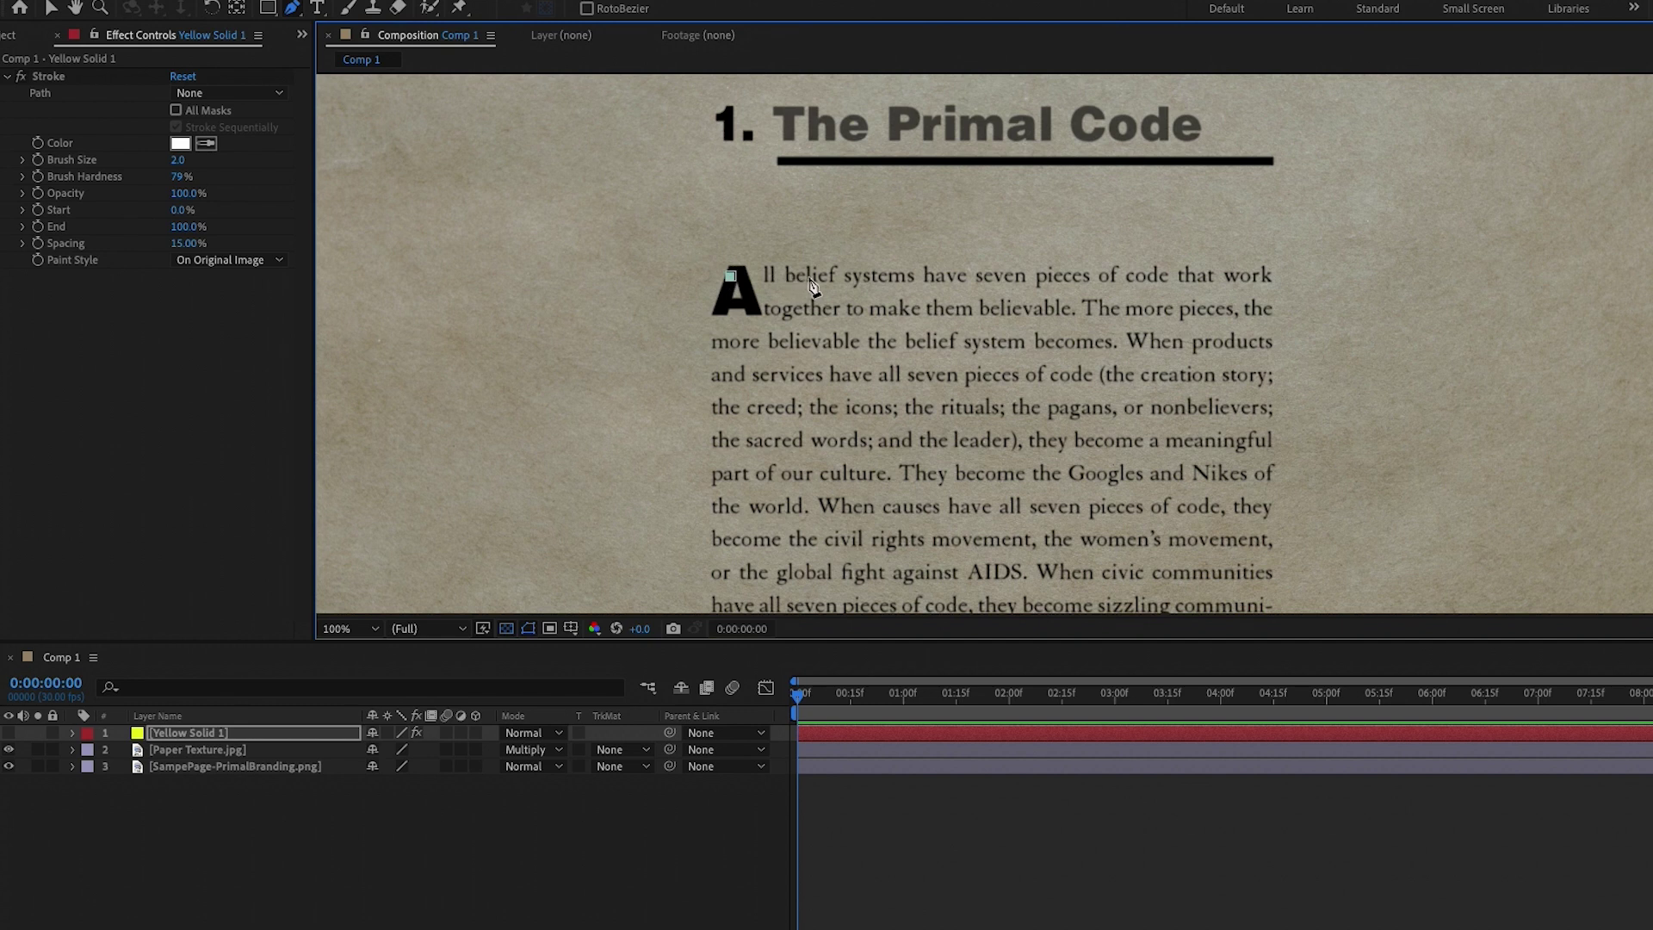
left_click(812, 277)
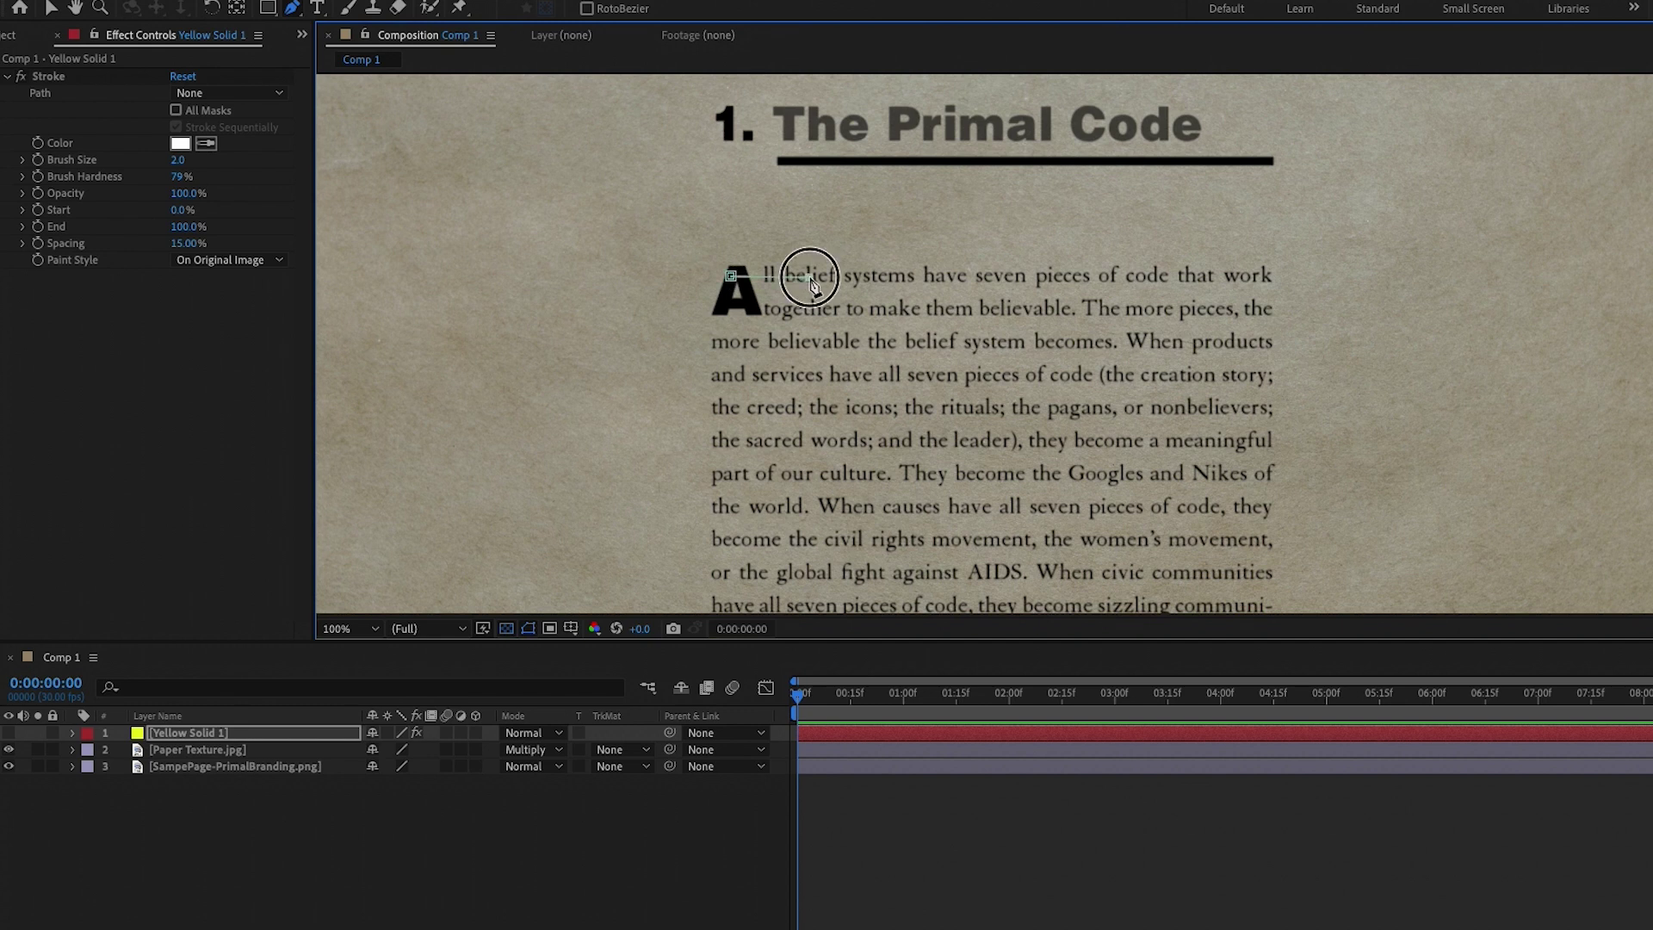
left_click(911, 275)
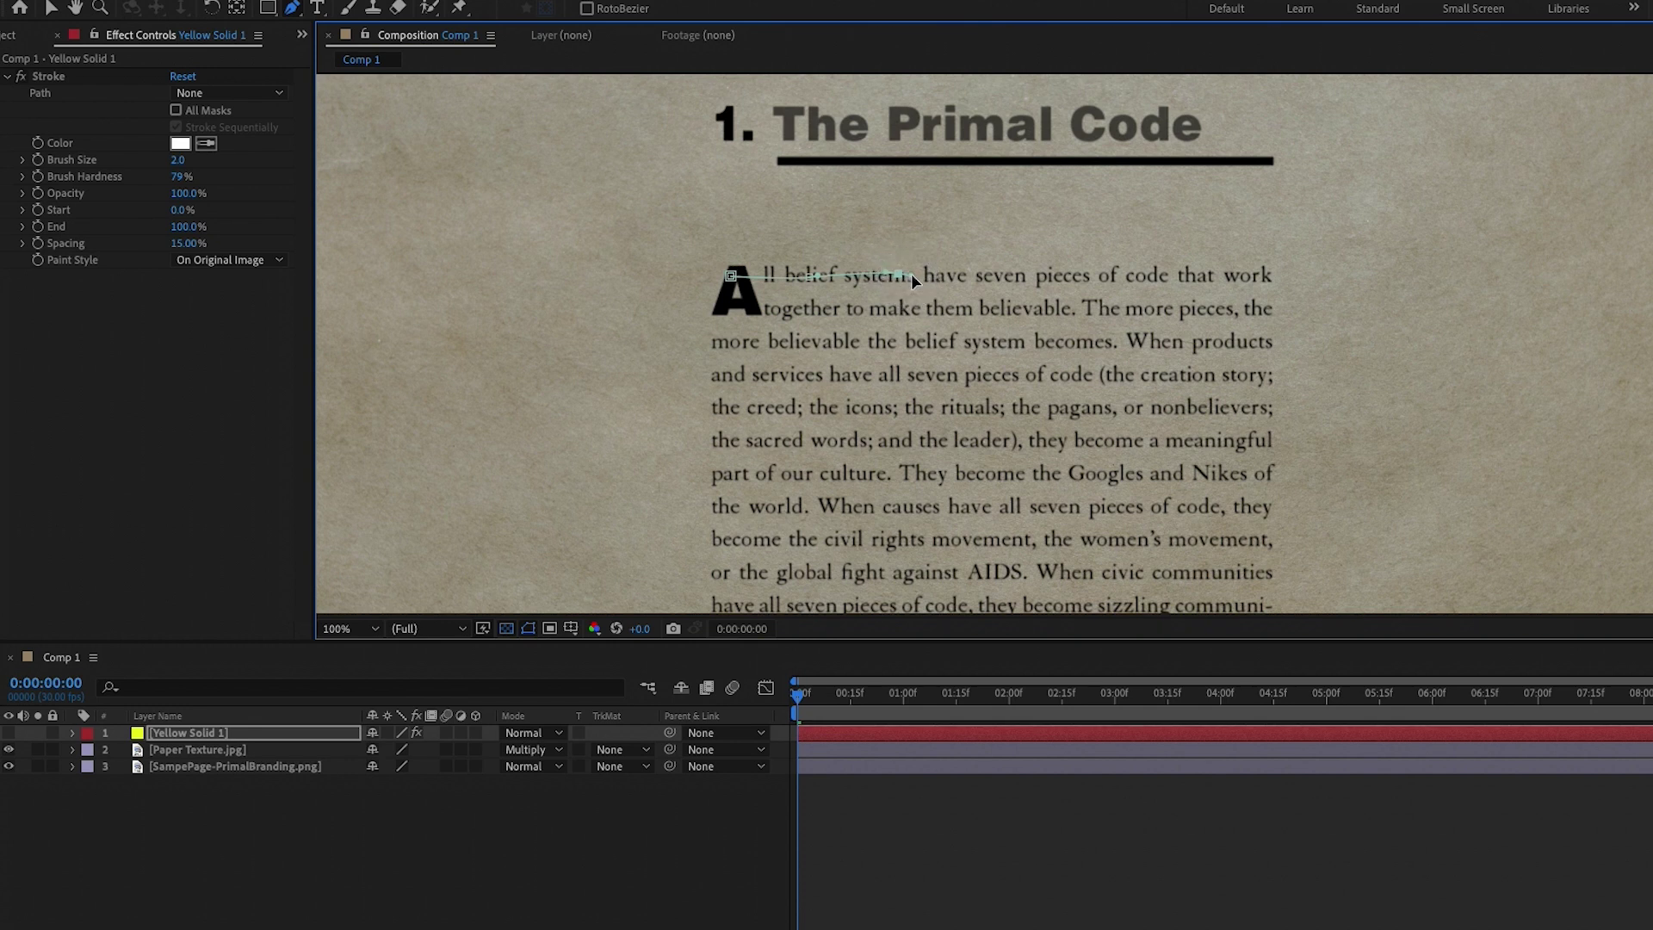
left_click(998, 275)
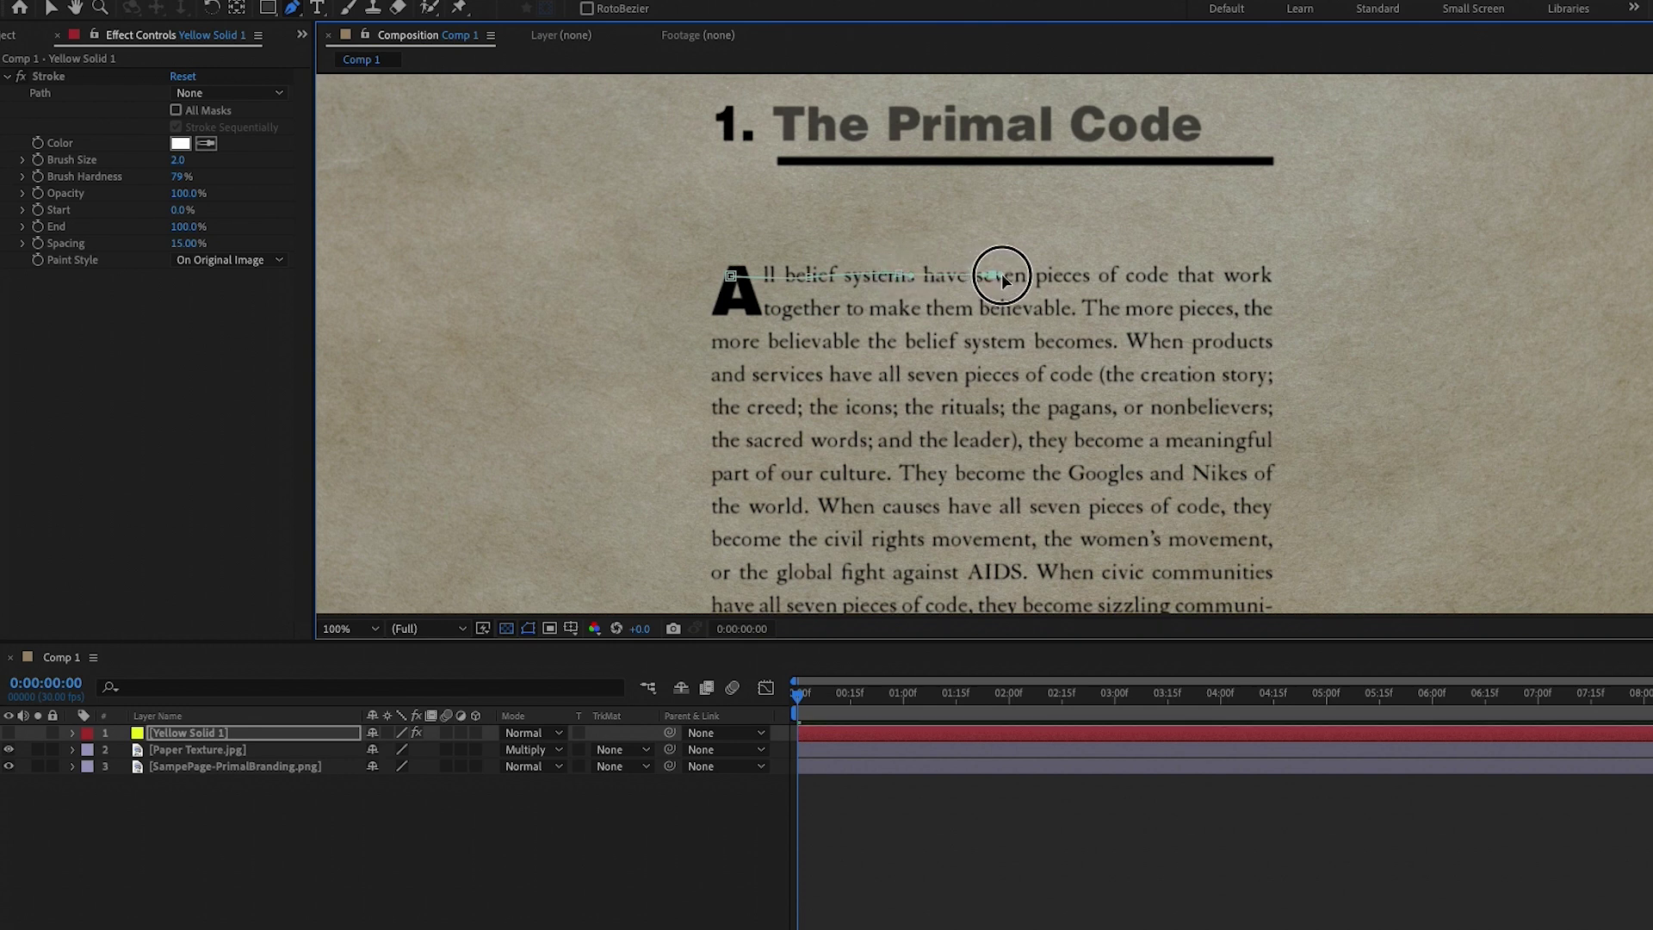
left_click(1114, 276)
left_click(1195, 276)
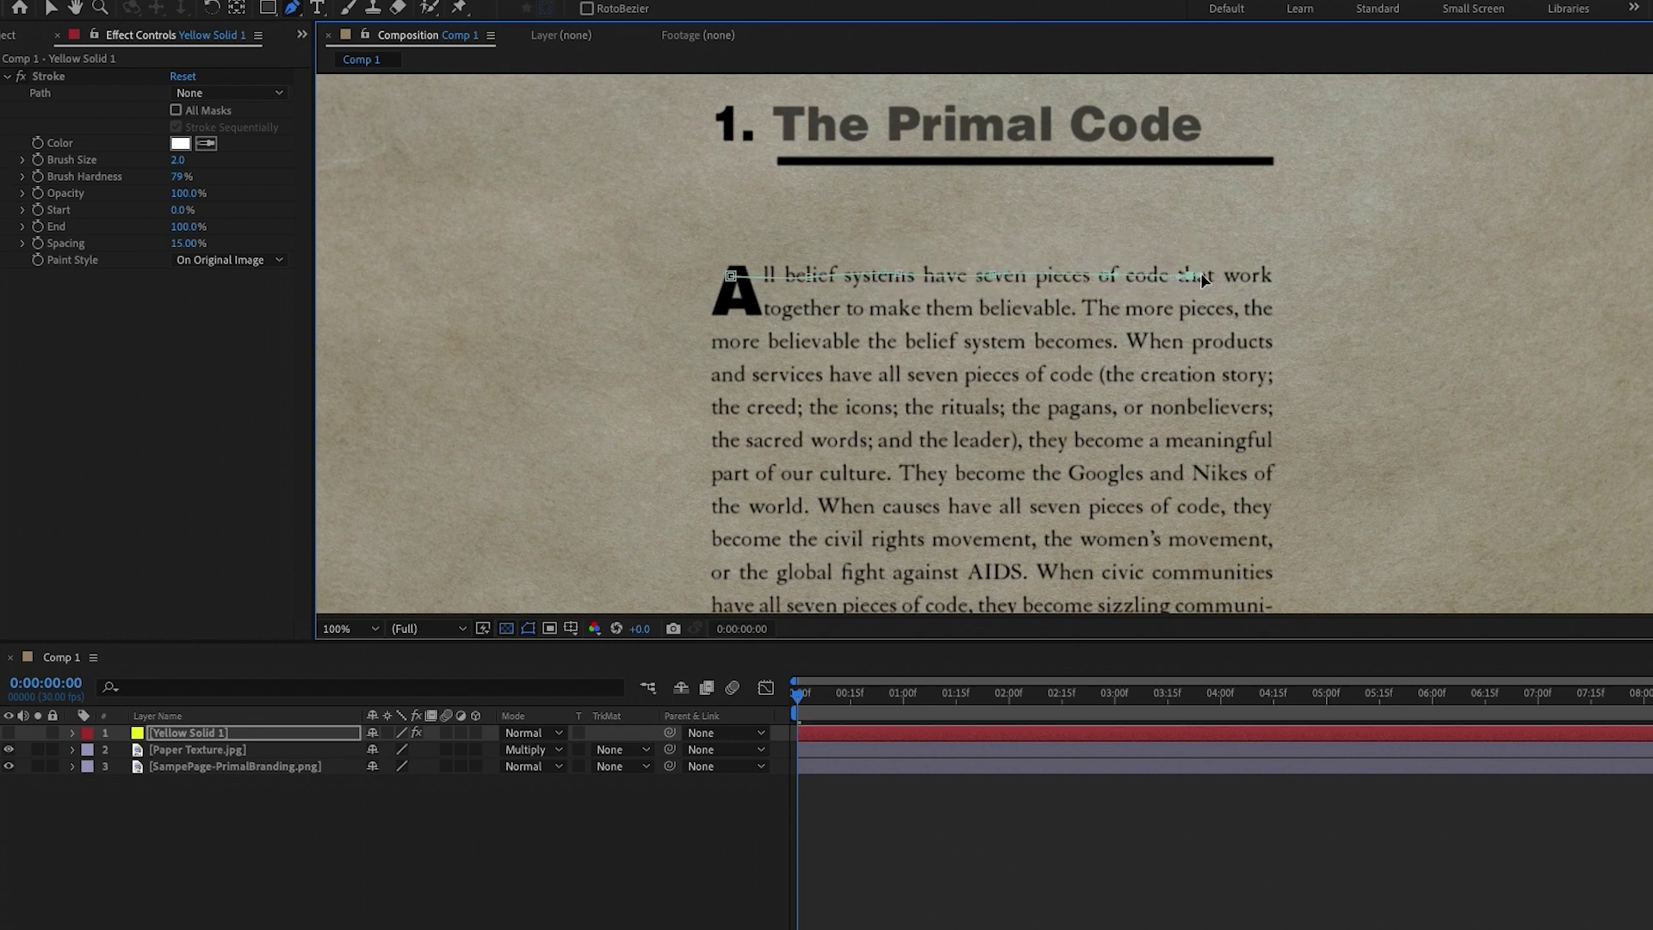
left_click(1280, 275)
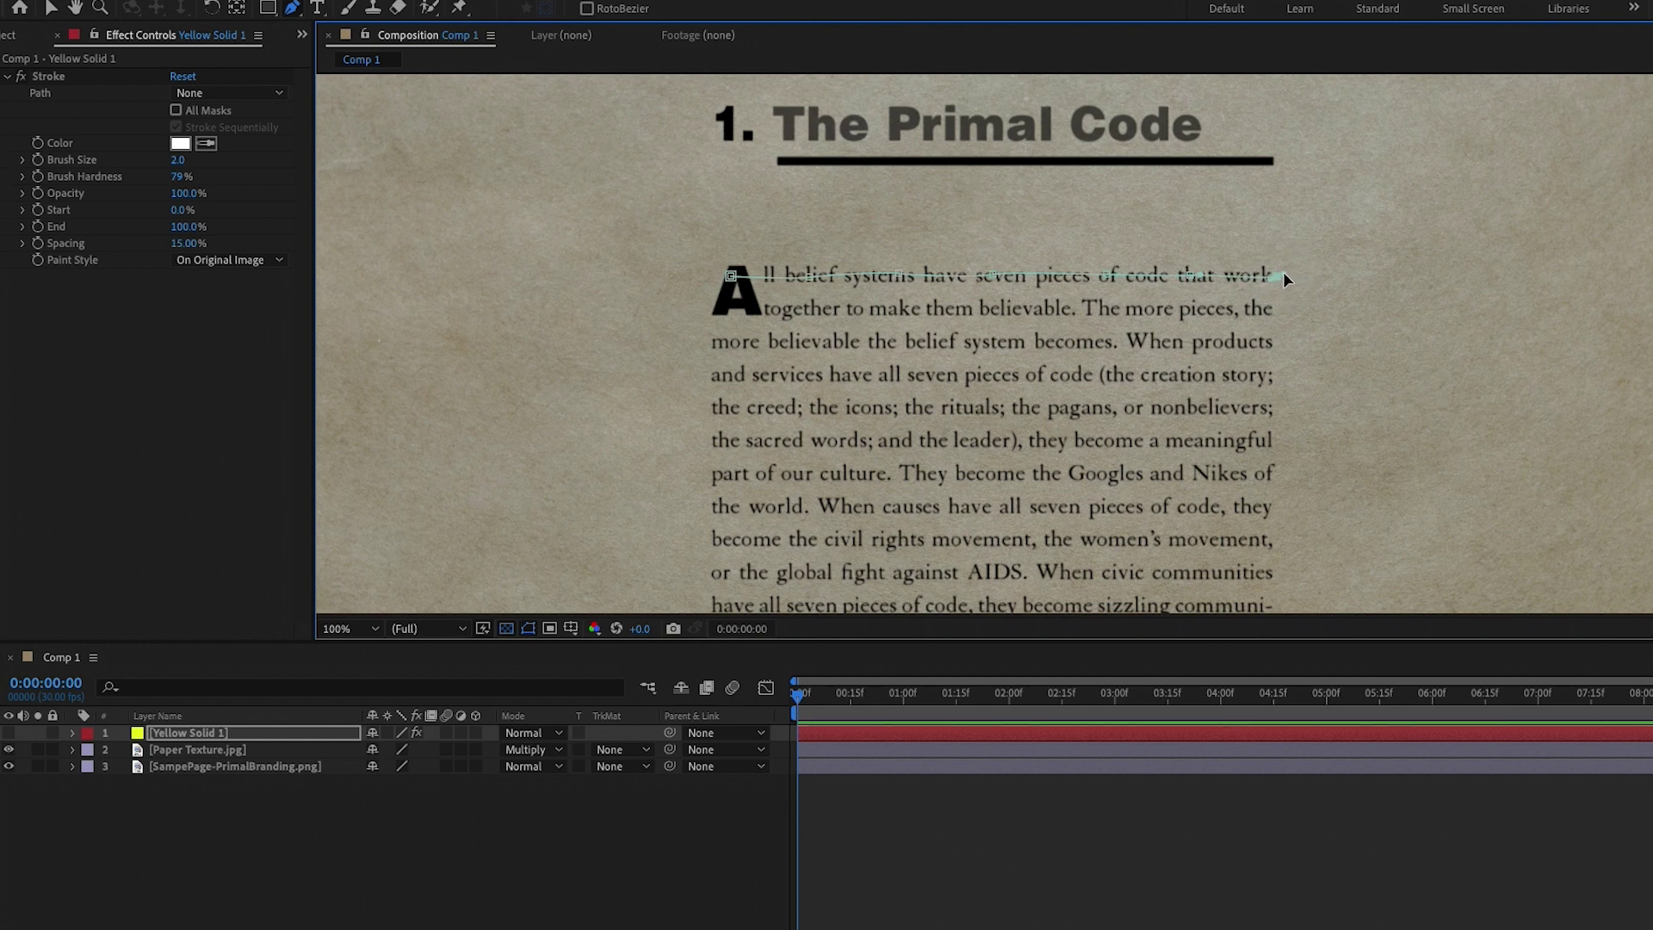
left_click(217, 494)
left_click(9, 731)
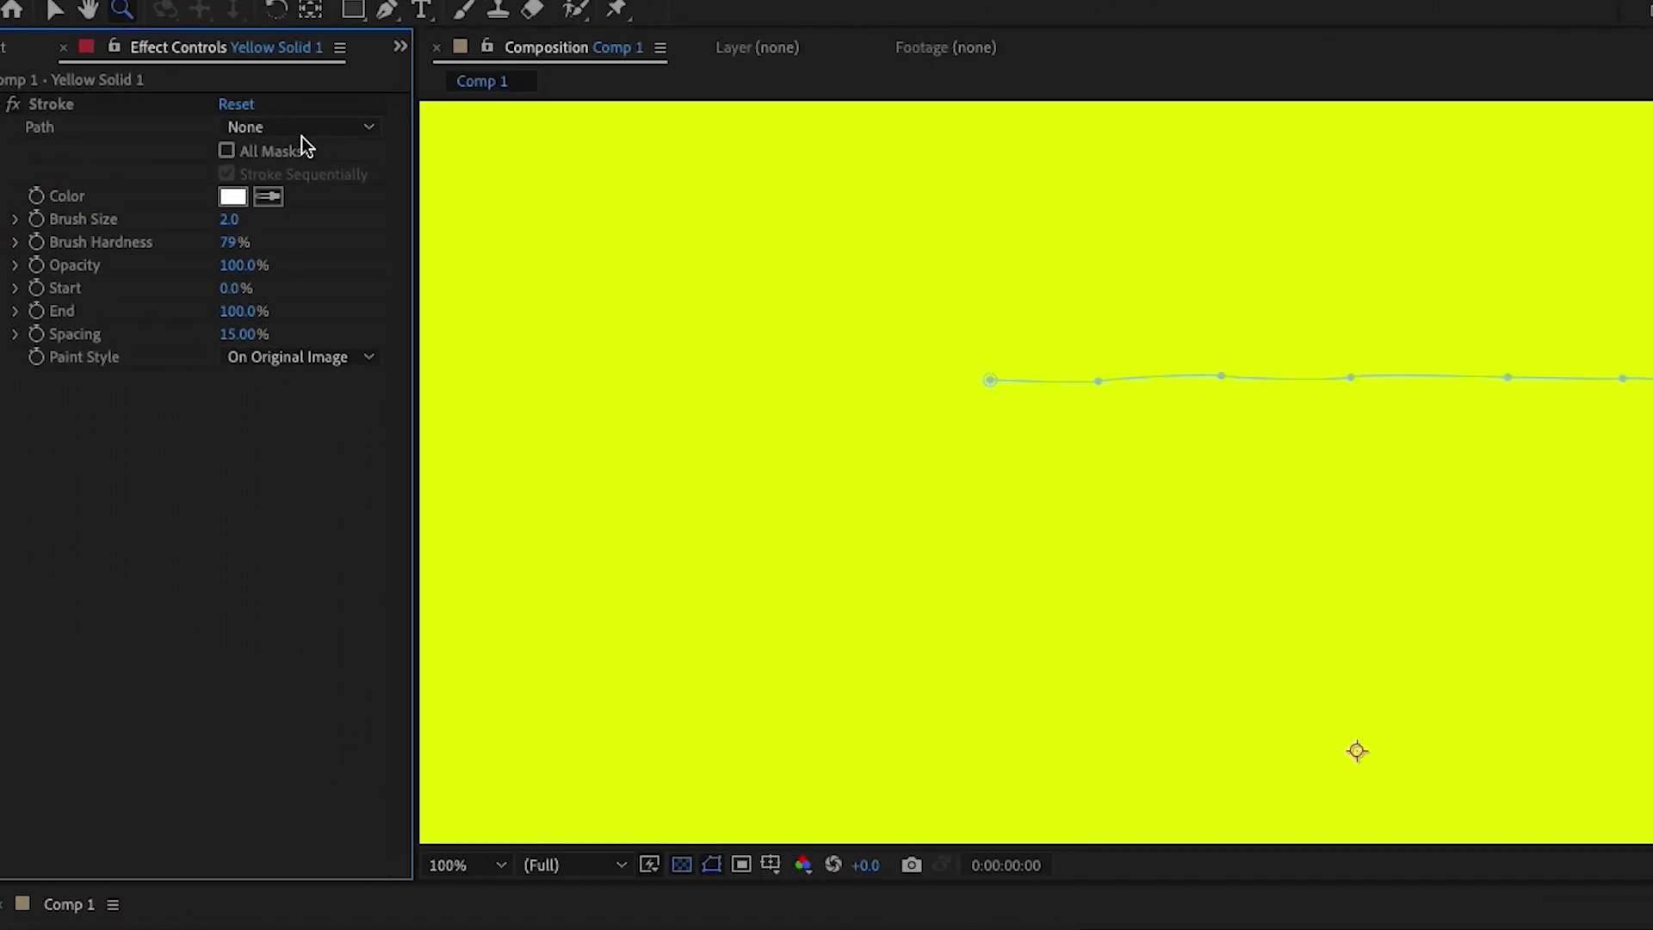
Set the Stroke path to Mask 1 and paint style to On Transparent
left_click(301, 129)
left_click(298, 210)
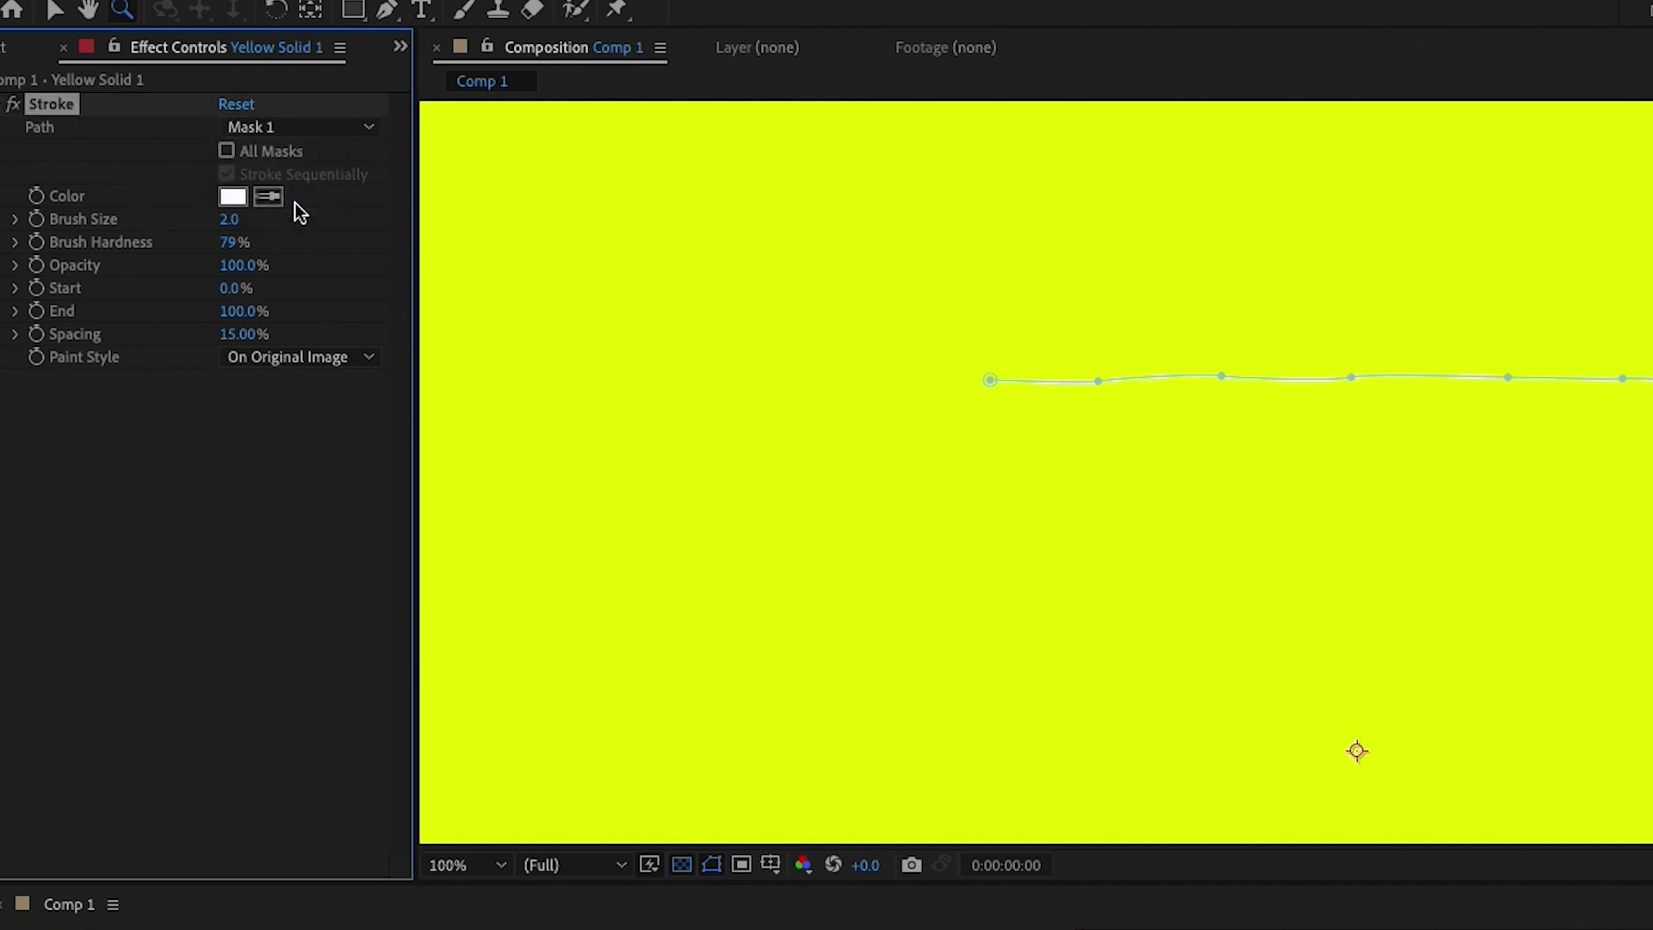
left_click(298, 366)
left_click(306, 410)
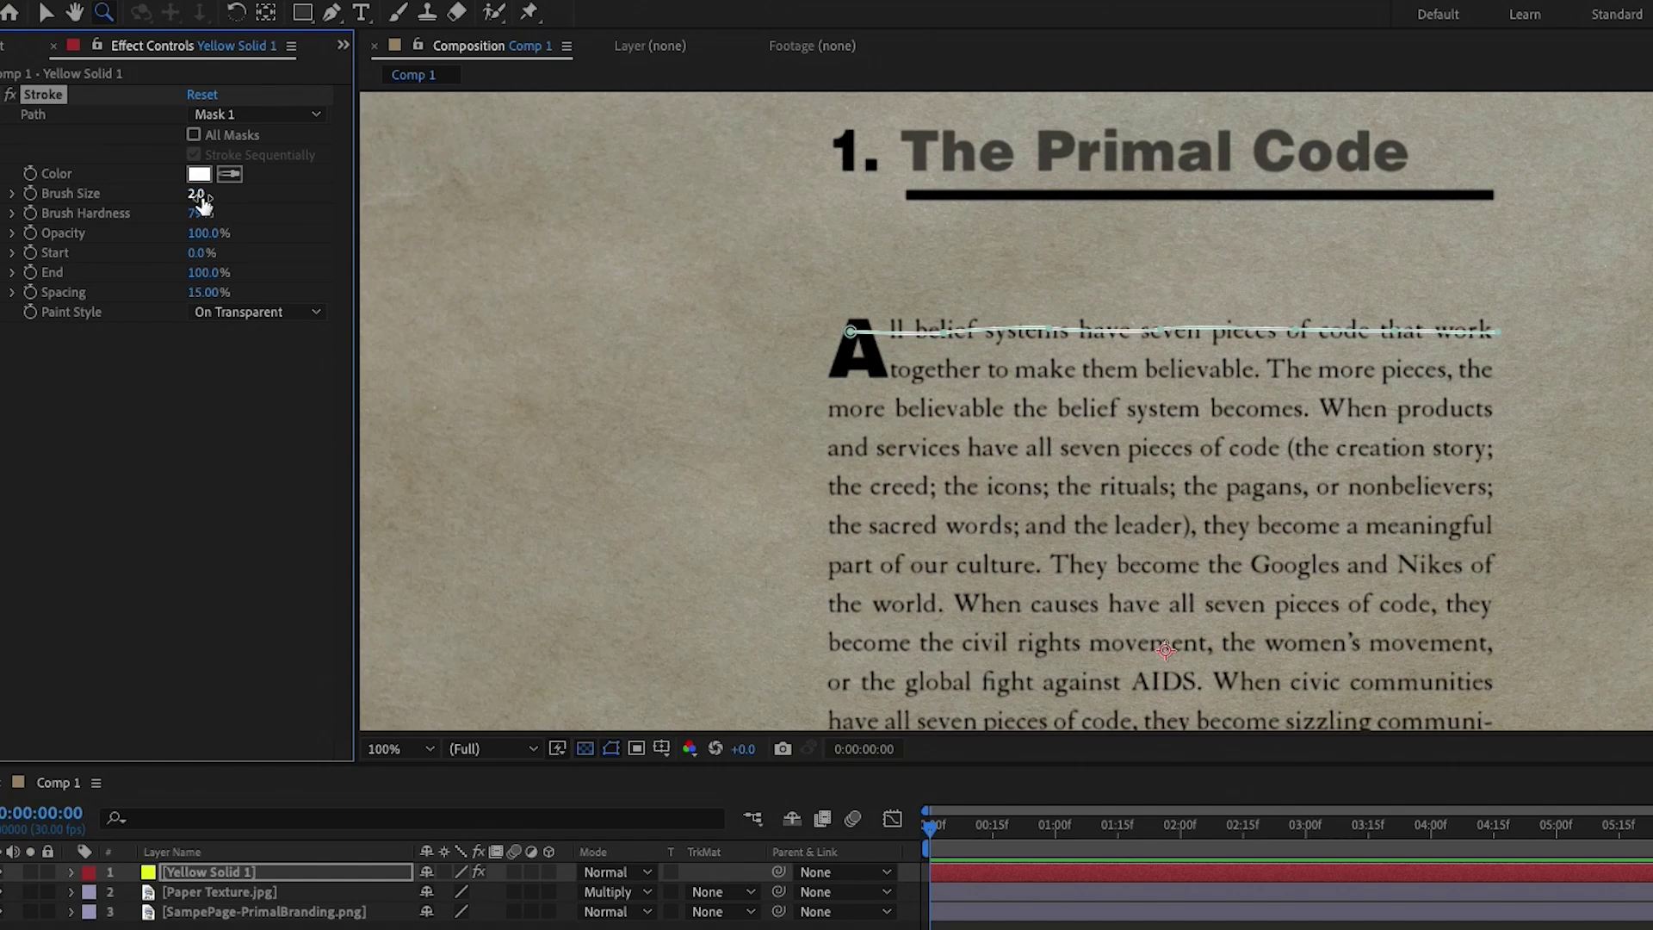
Set the stroke brush size to 13 and sample yellow as the stroke colour
mouse_move(228, 216)
left_mouse_down()
mouse_move(271, 211)
mouse_move(263, 182)
mouse_move(305, 182)
left_mouse_up()
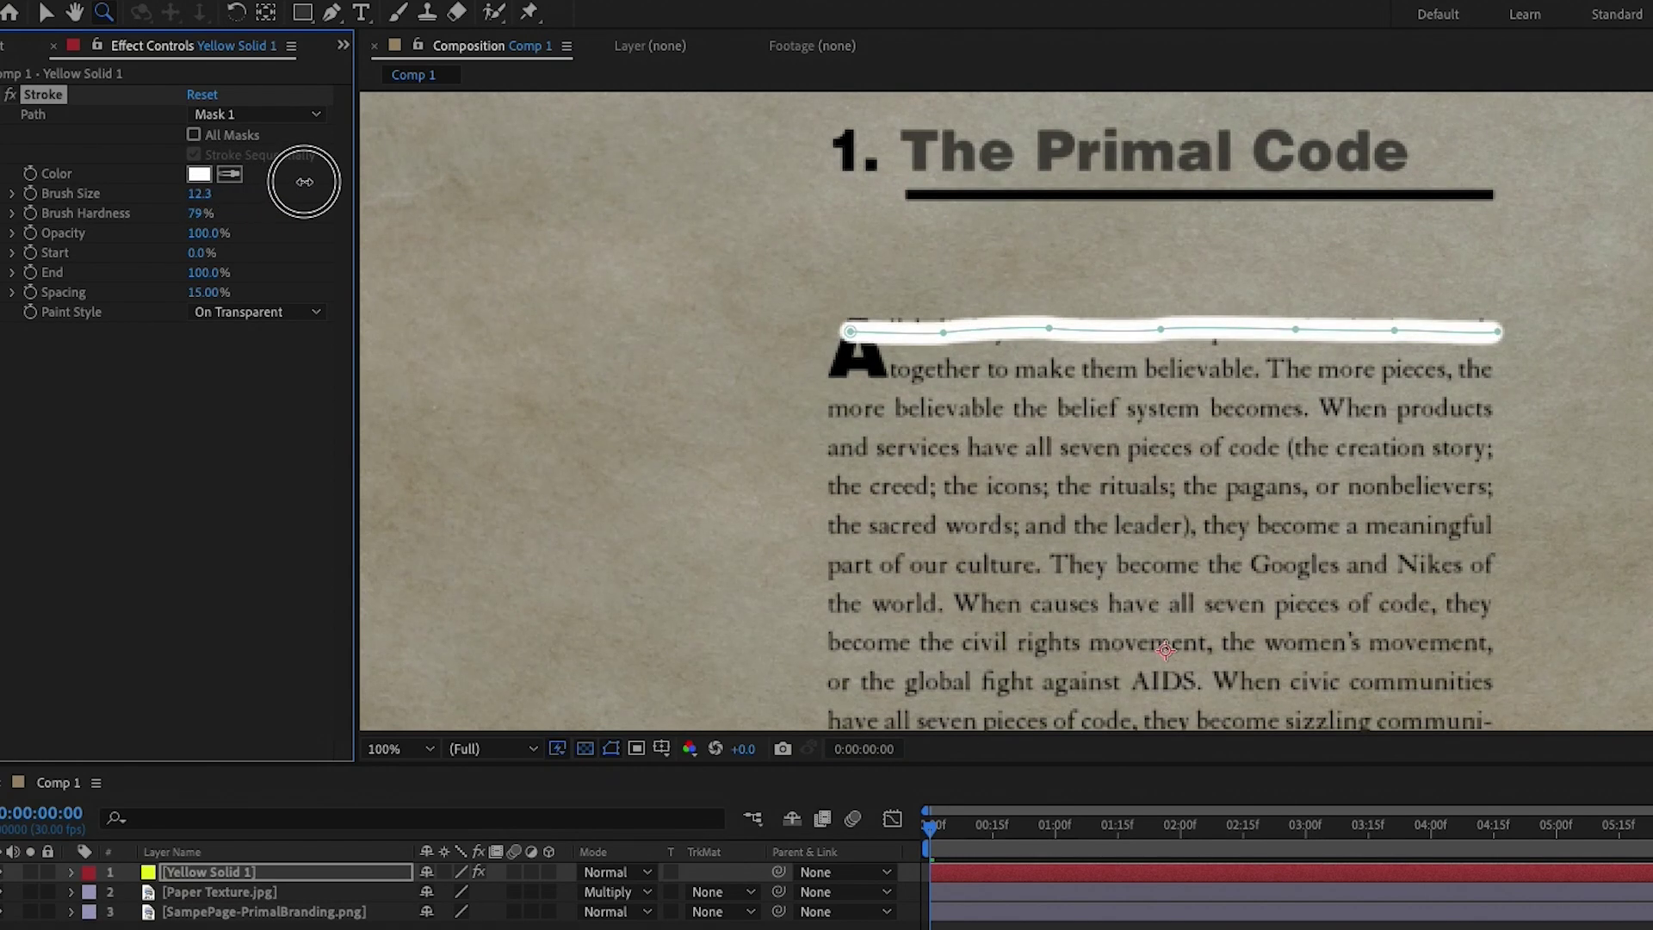
left_click(200, 192)
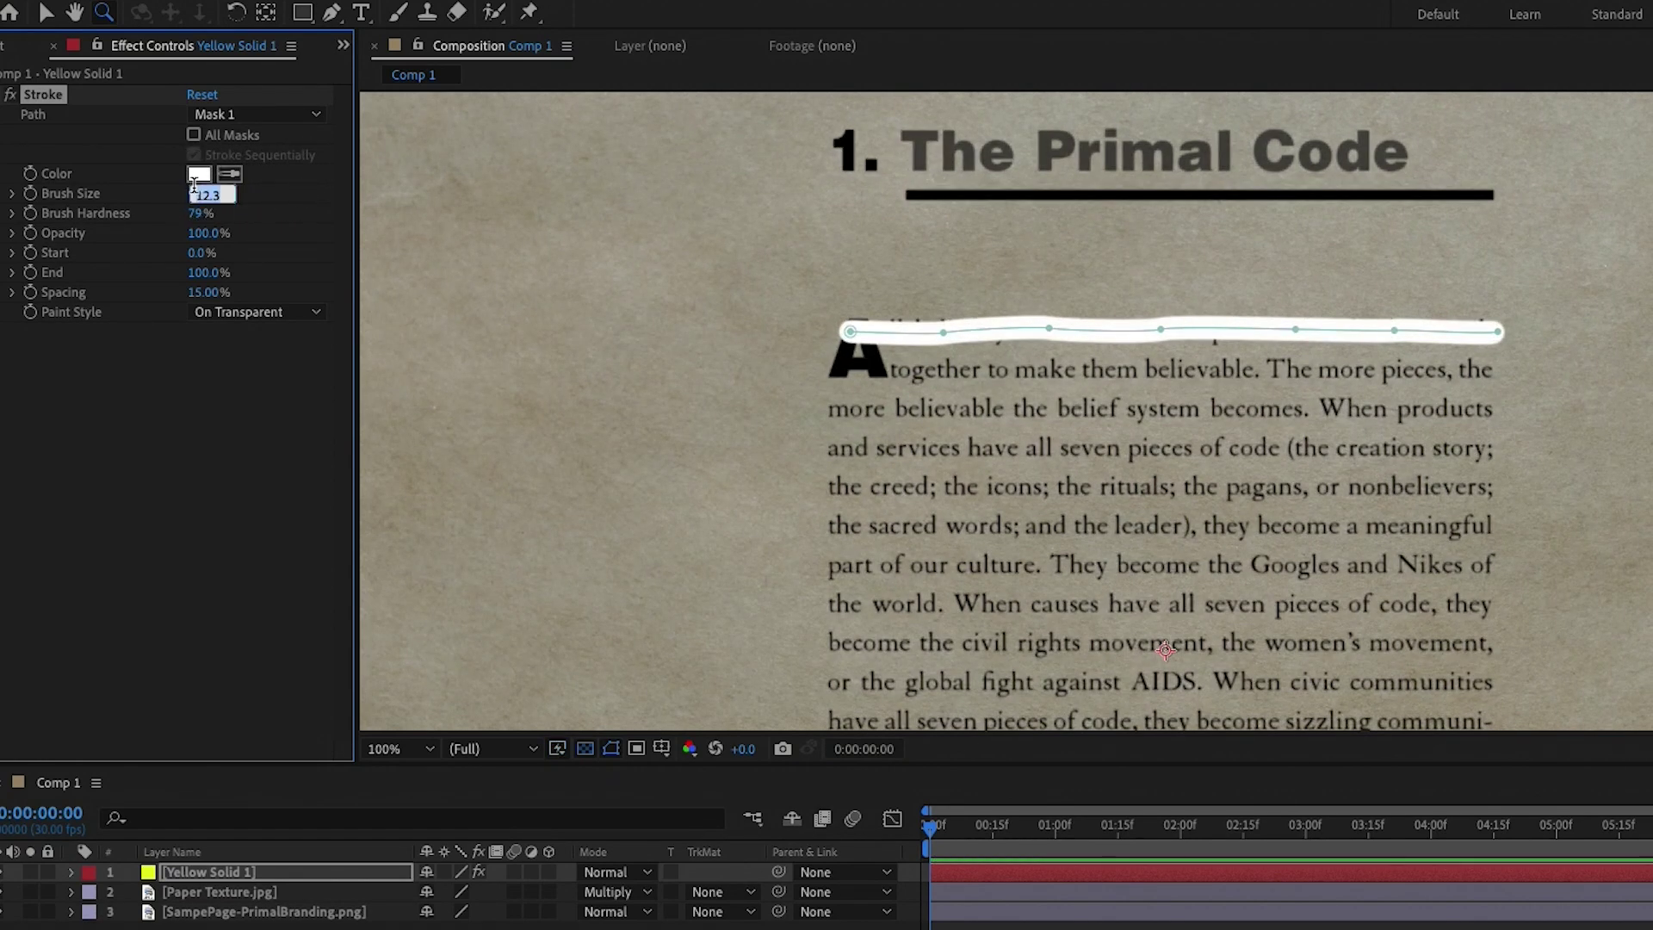
type("13")
key("Return")
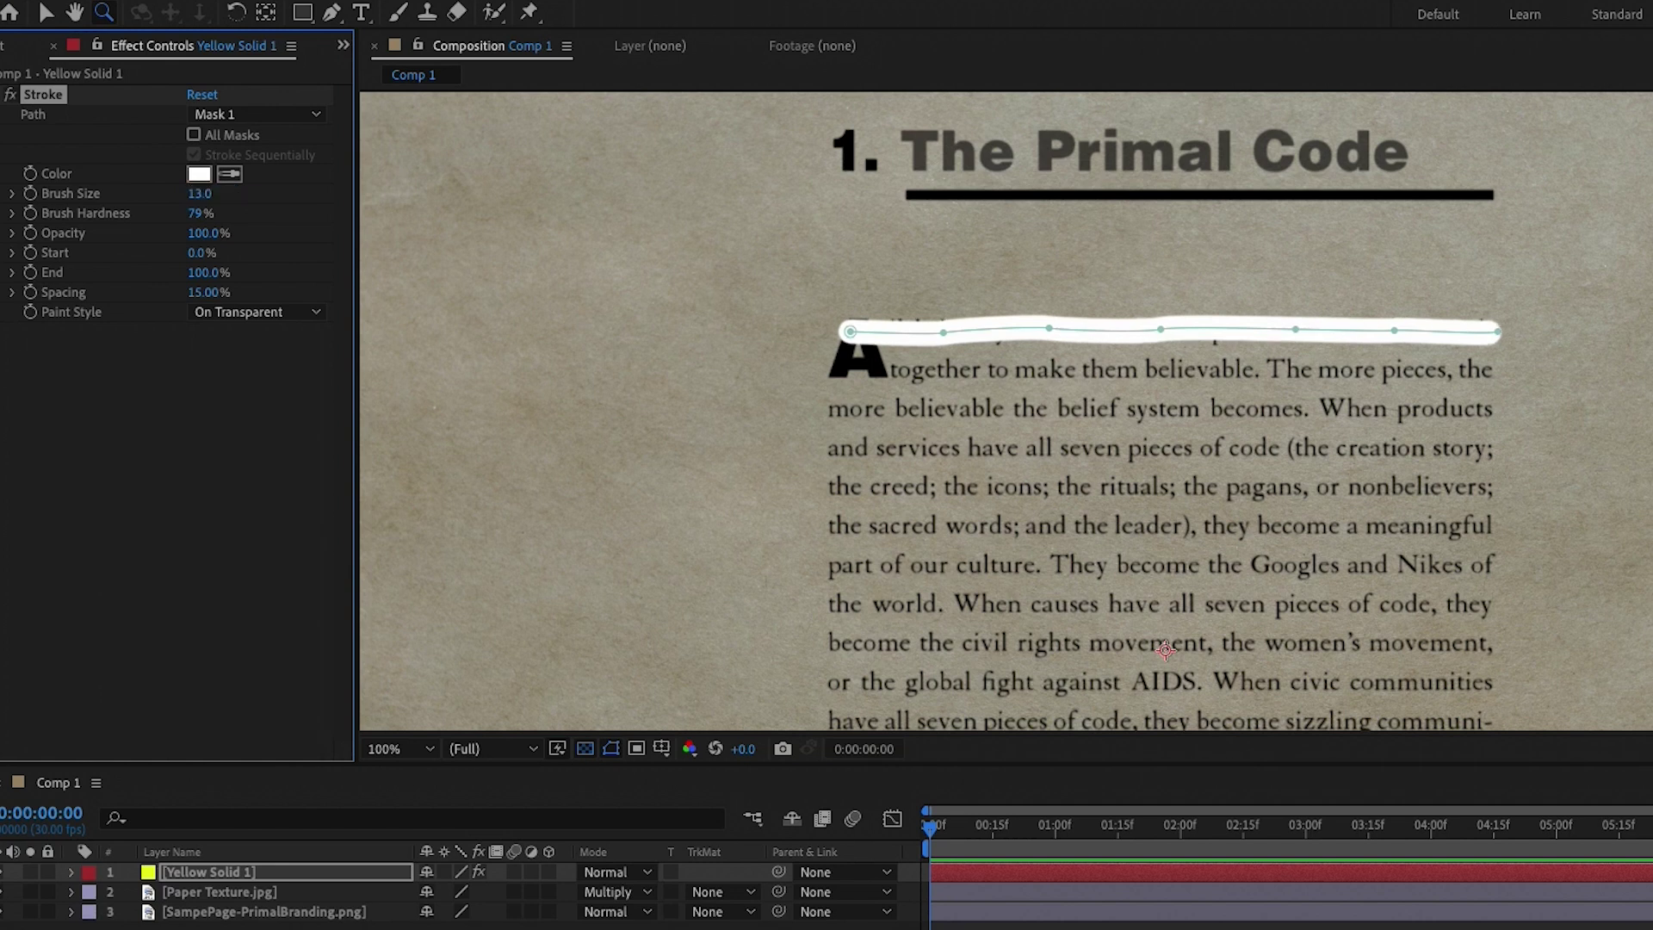
left_click(229, 176)
left_click(150, 872)
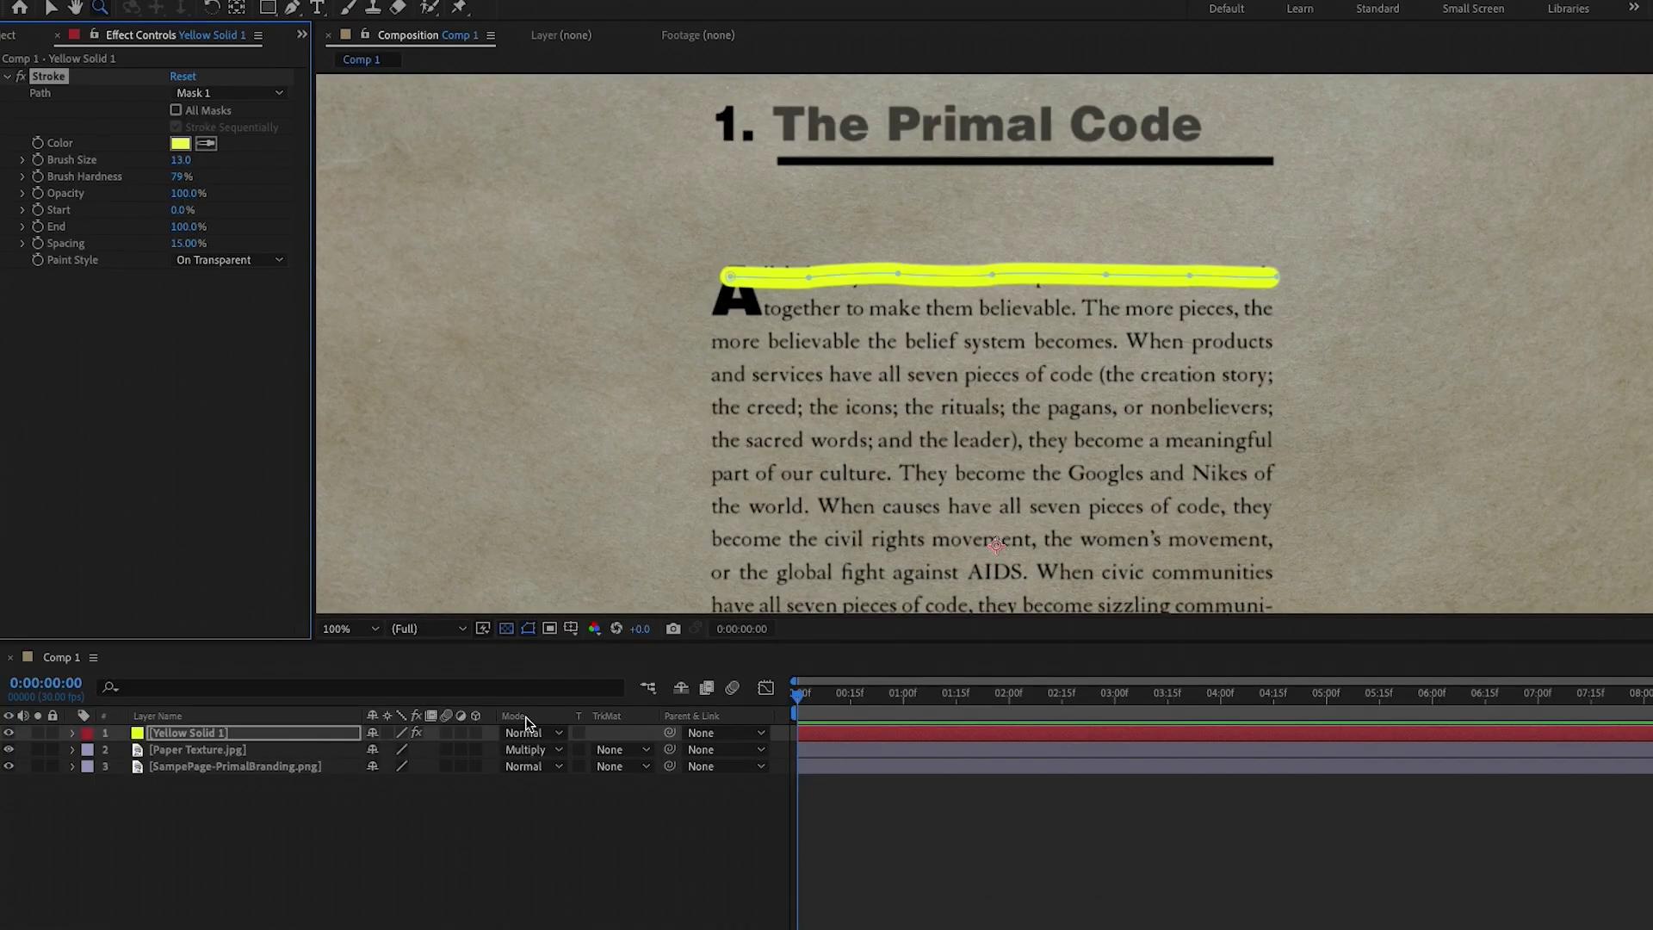
left_click(529, 731)
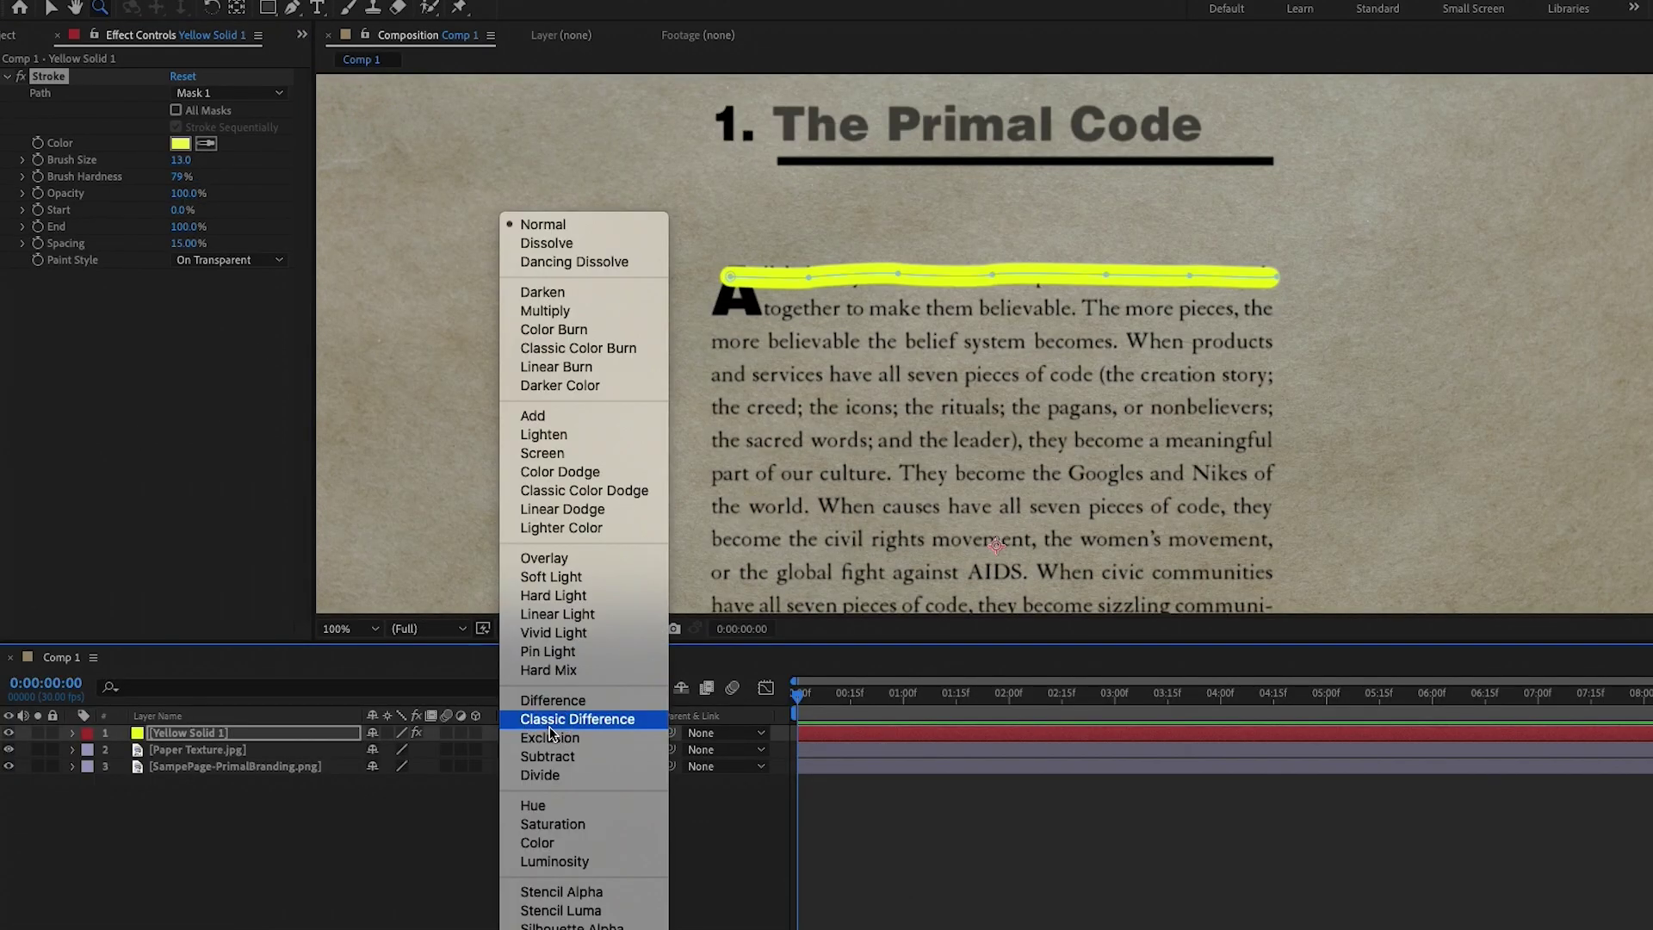
Set Yellow Solid 1 to Multiply, then zoom in and pan to the highlighted first line
left_click(587, 313)
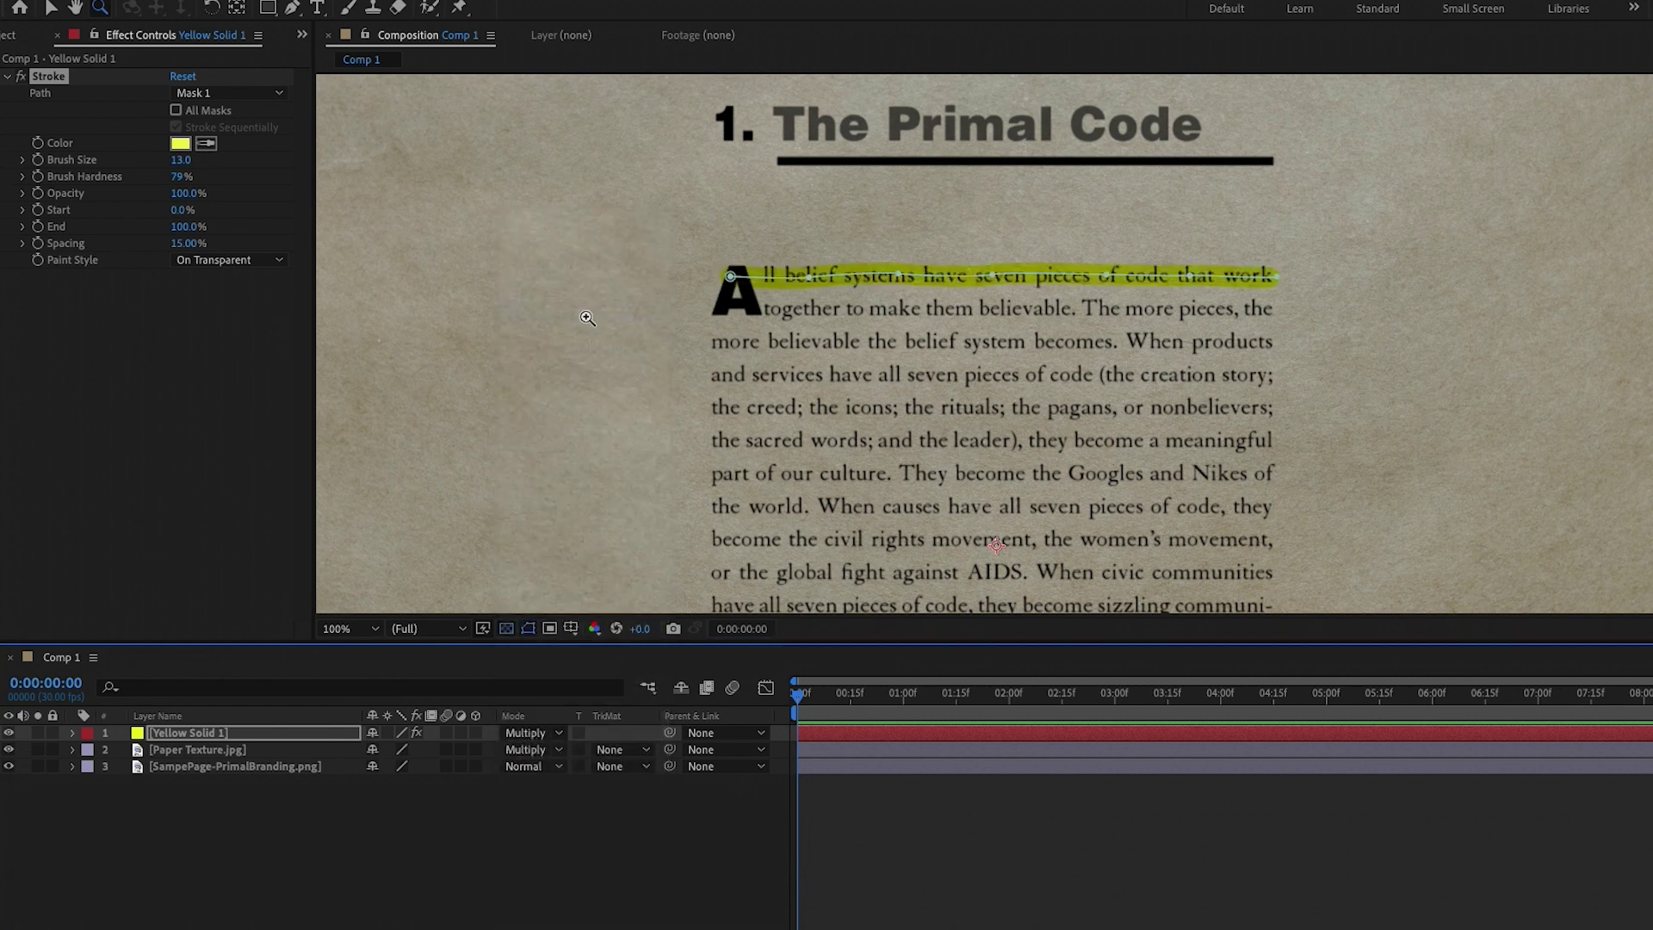
left_click(542, 819)
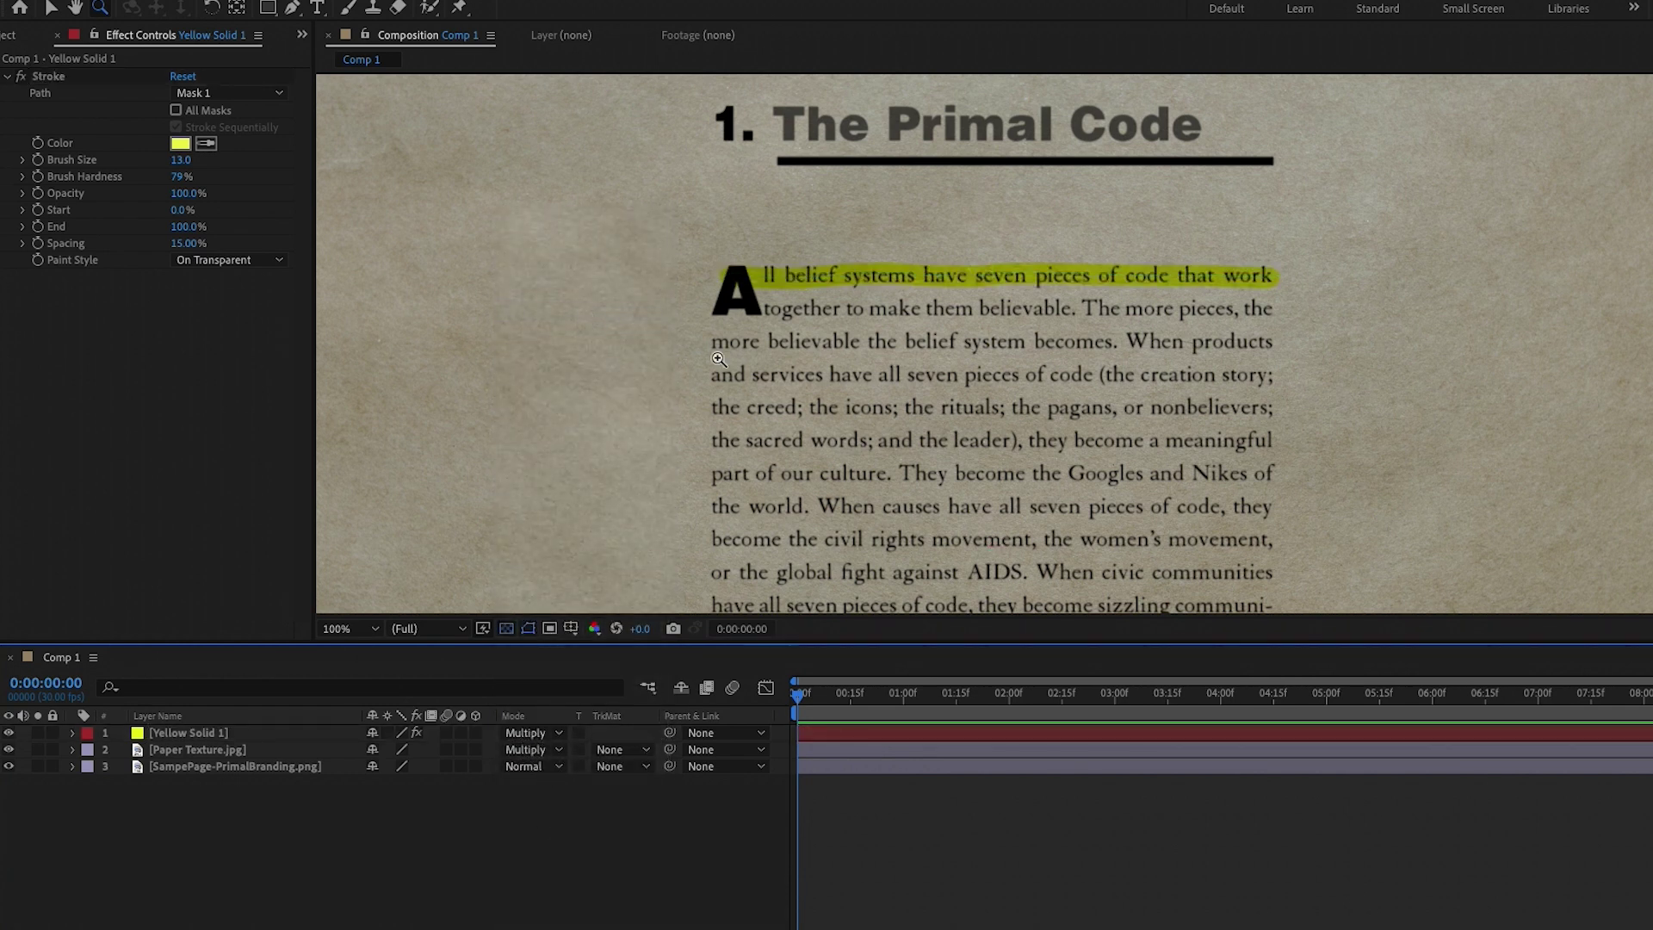
left_click(162, 739)
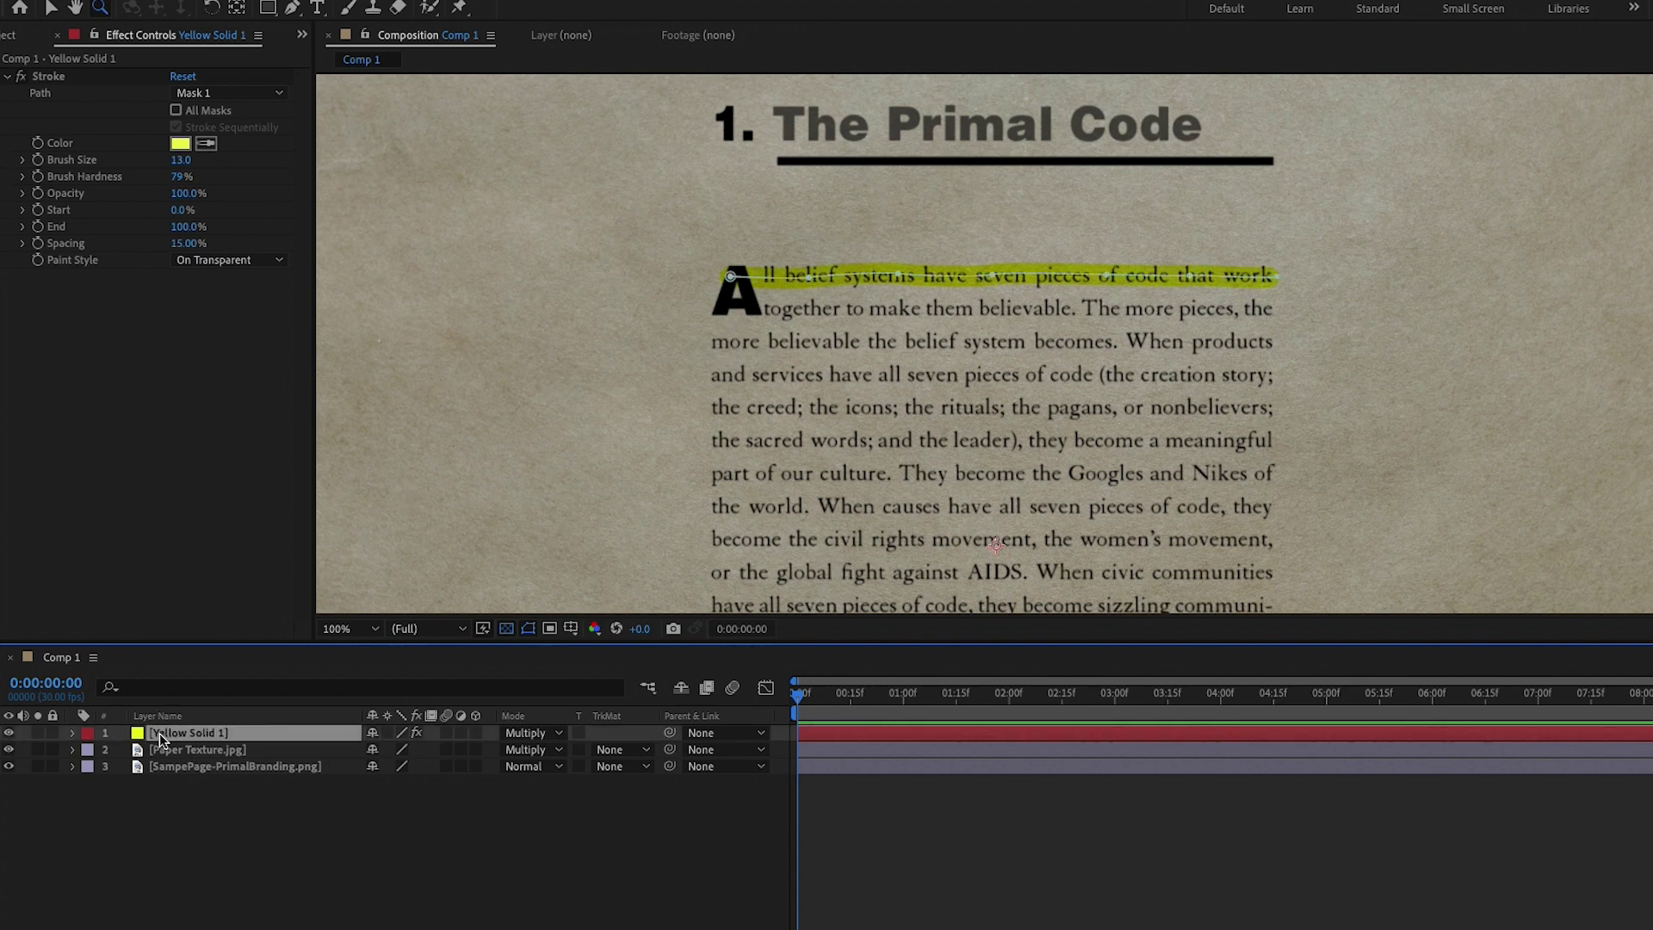
left_click(829, 328)
key("v")
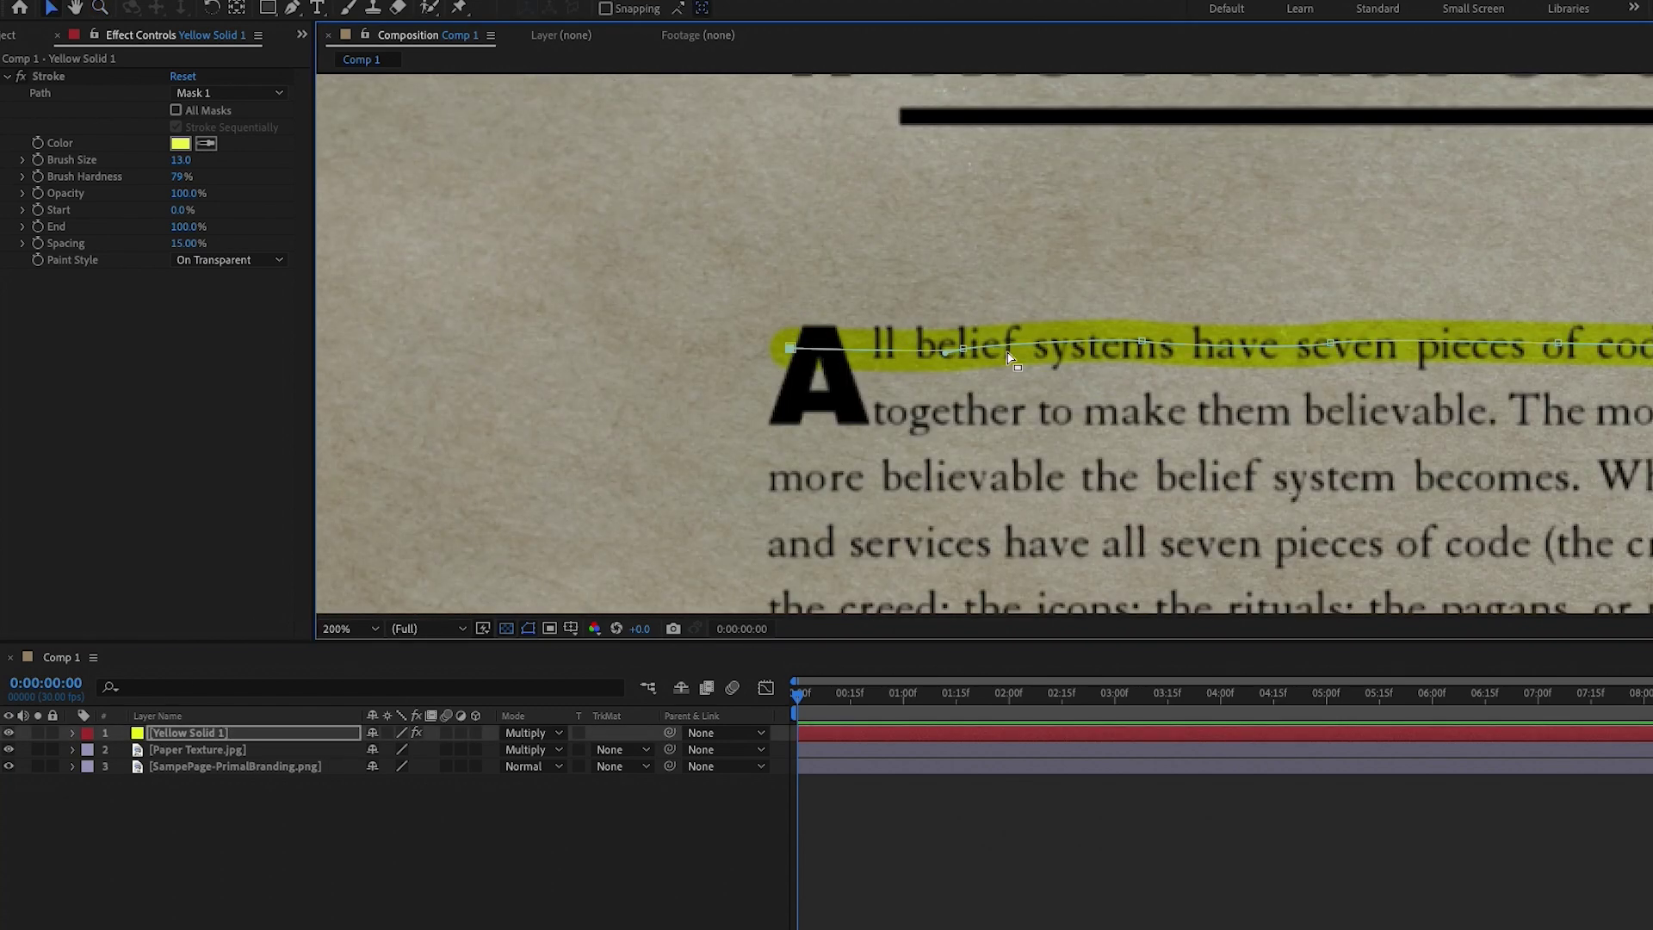
left_click_drag(1164, 374, 769, 359)
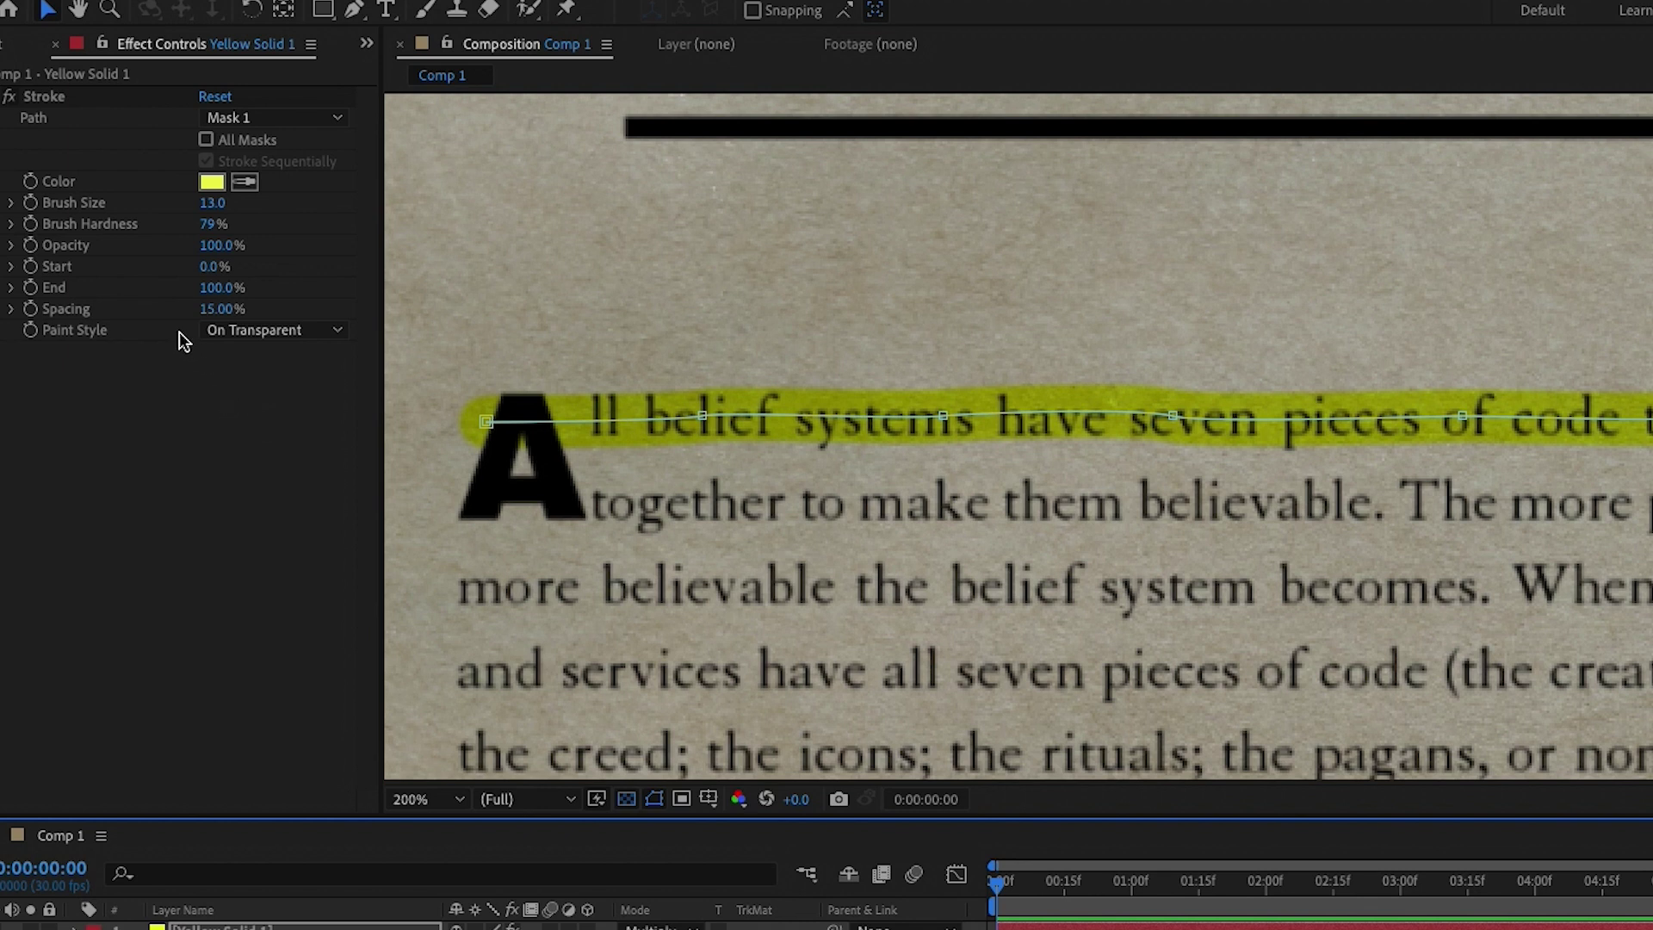
Set the stroke's End to 0% and keyframe it at the start of the timeline
left_click(215, 288)
type("0")
key("Return")
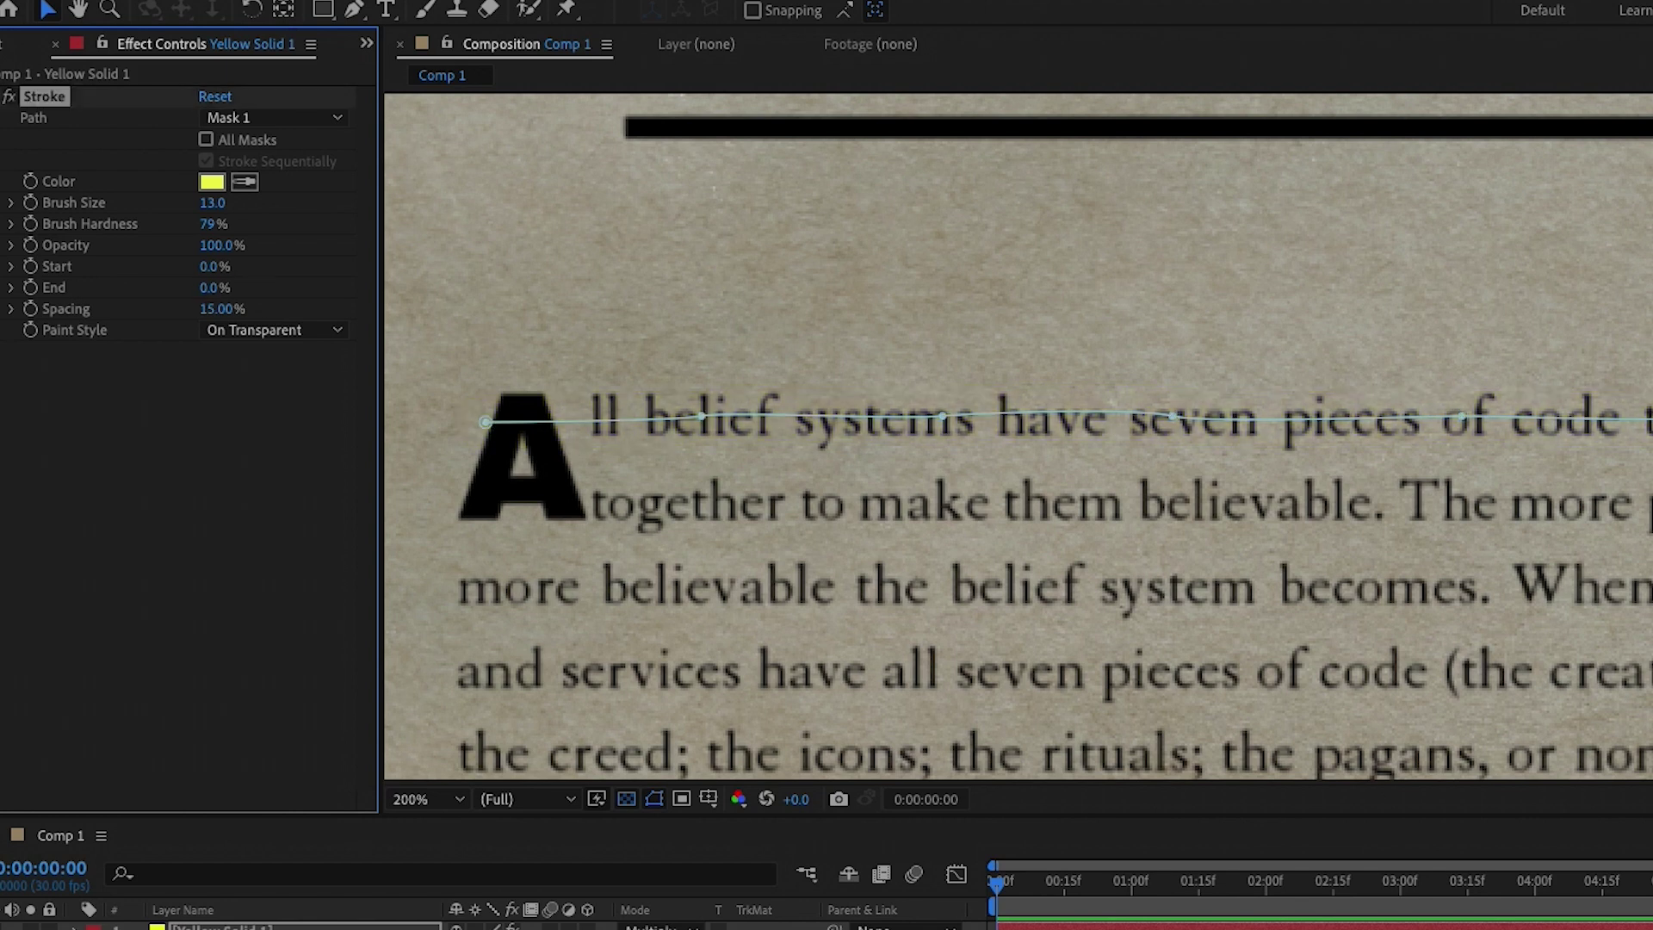
left_click(30, 288)
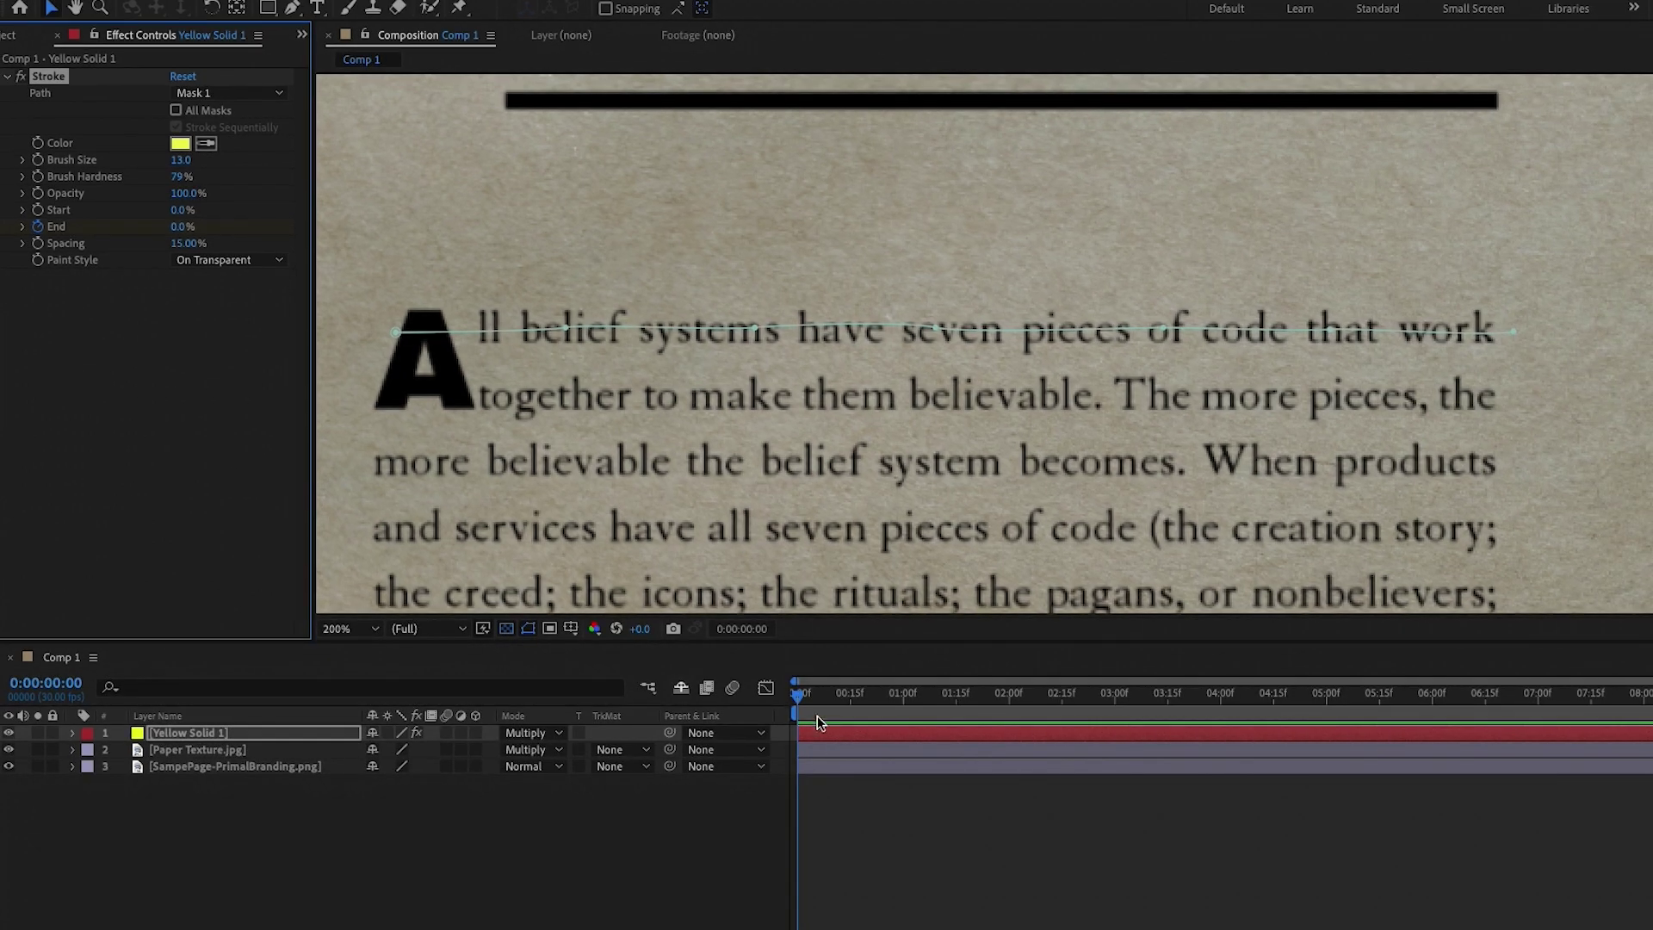
Keyframe End at 100% at 0:00:01:08 and preview the highlight sweeping across the first line
left_click(1039, 890)
left_click_drag(831, 701, 932, 720)
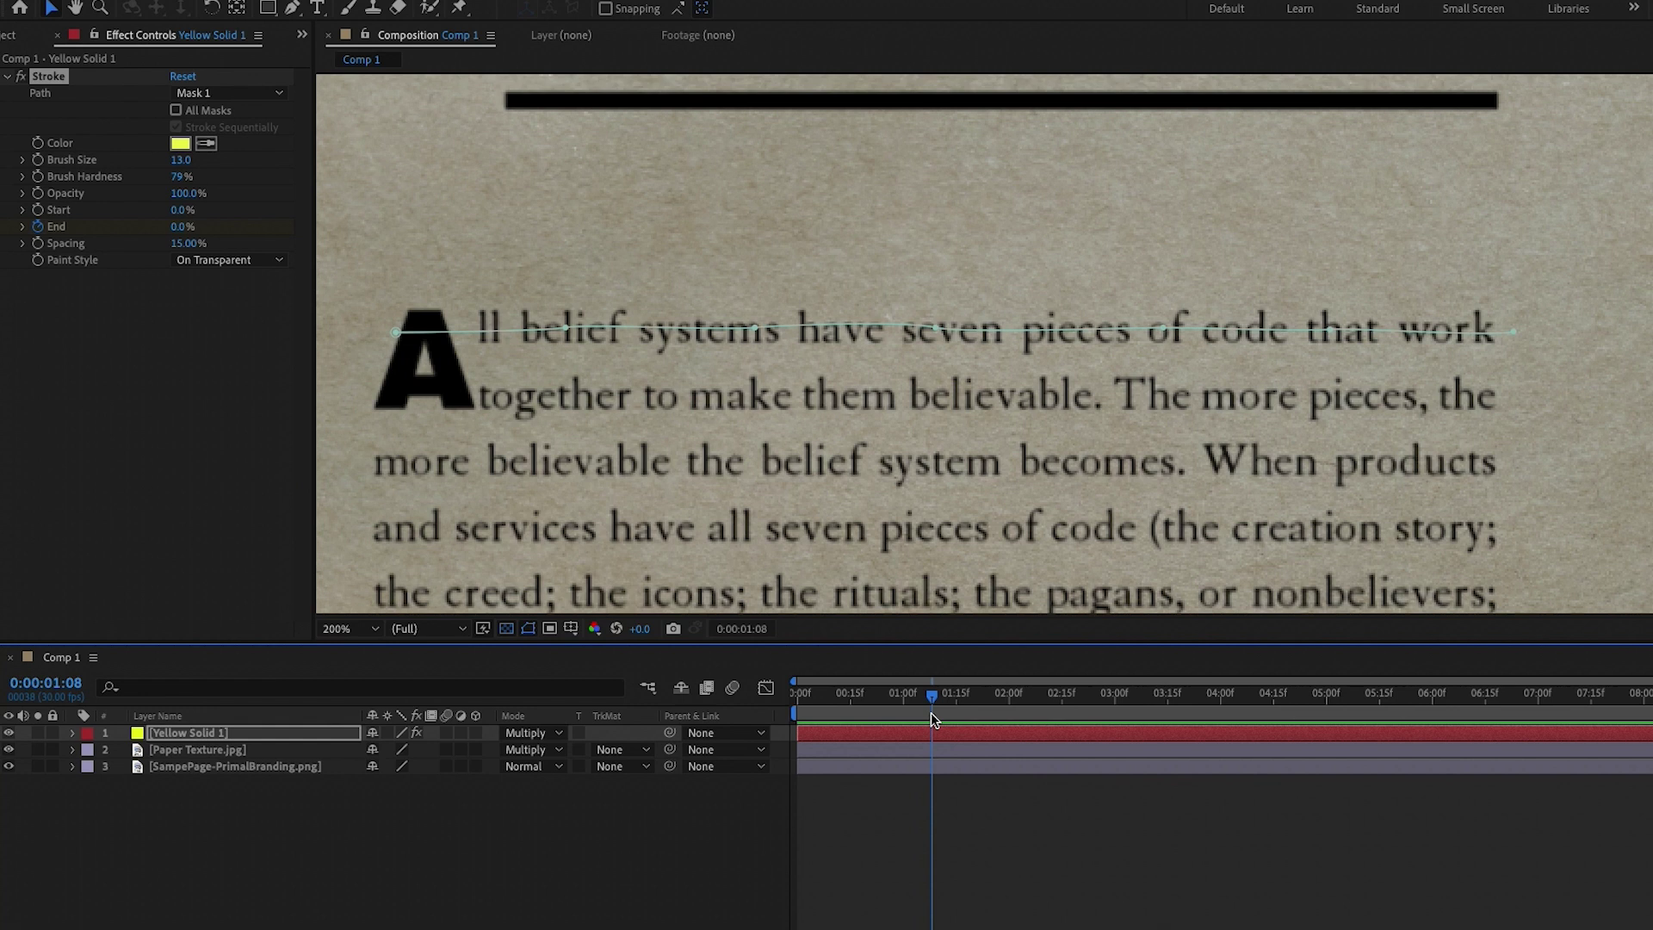
left_click(182, 228)
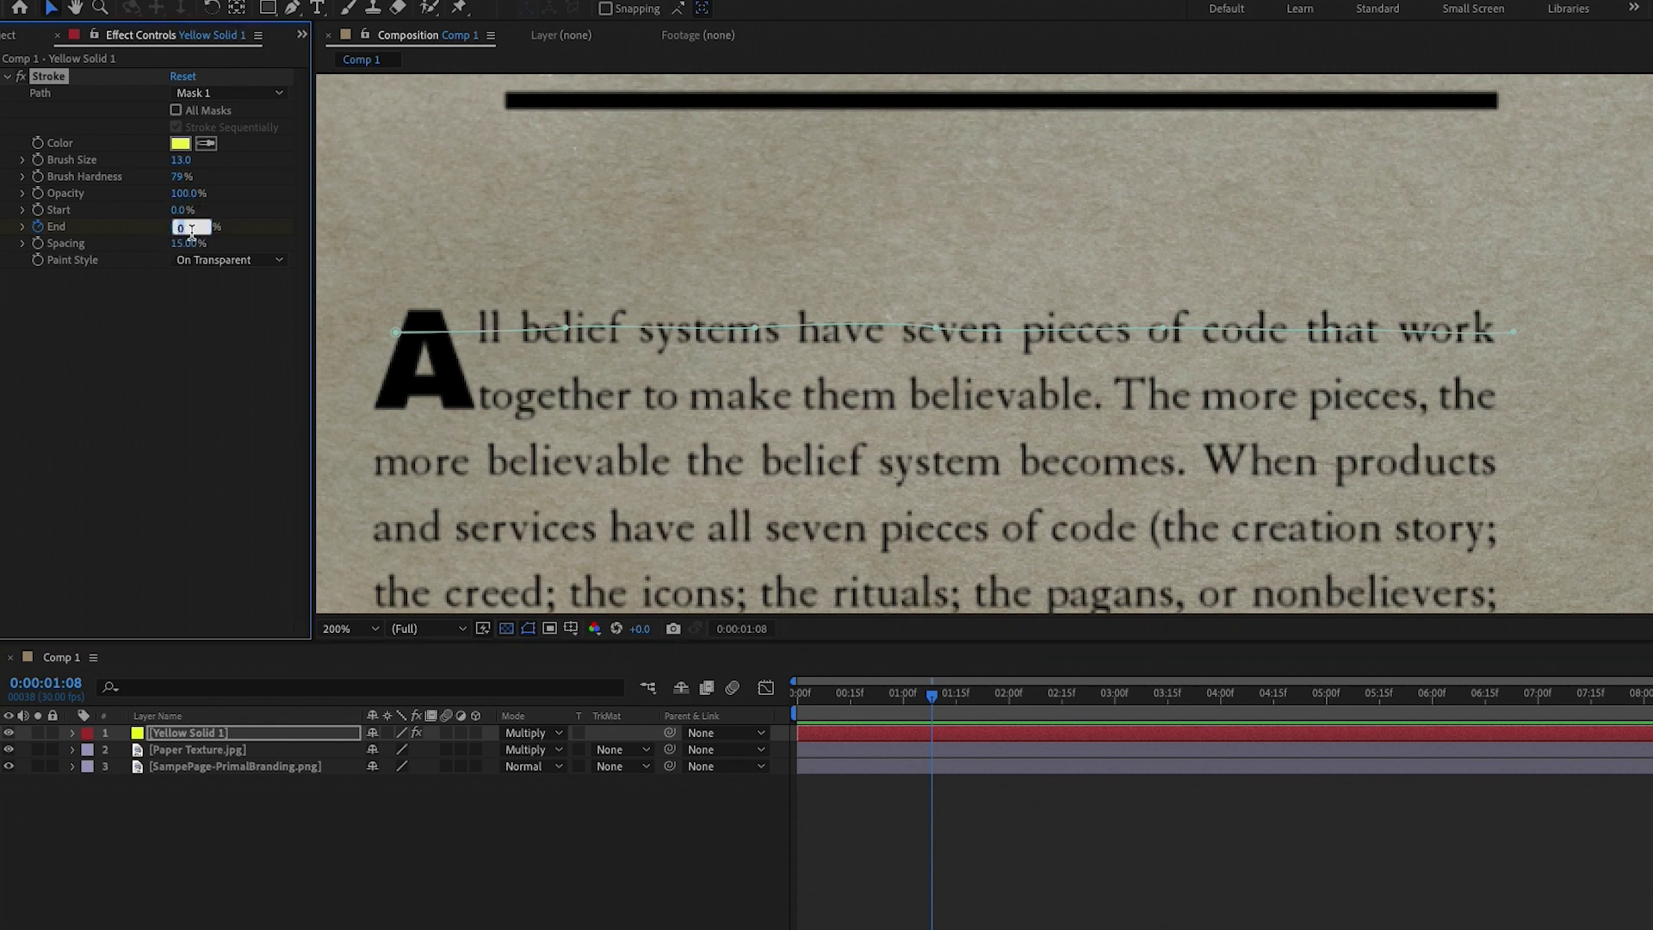
type("100")
key("Return")
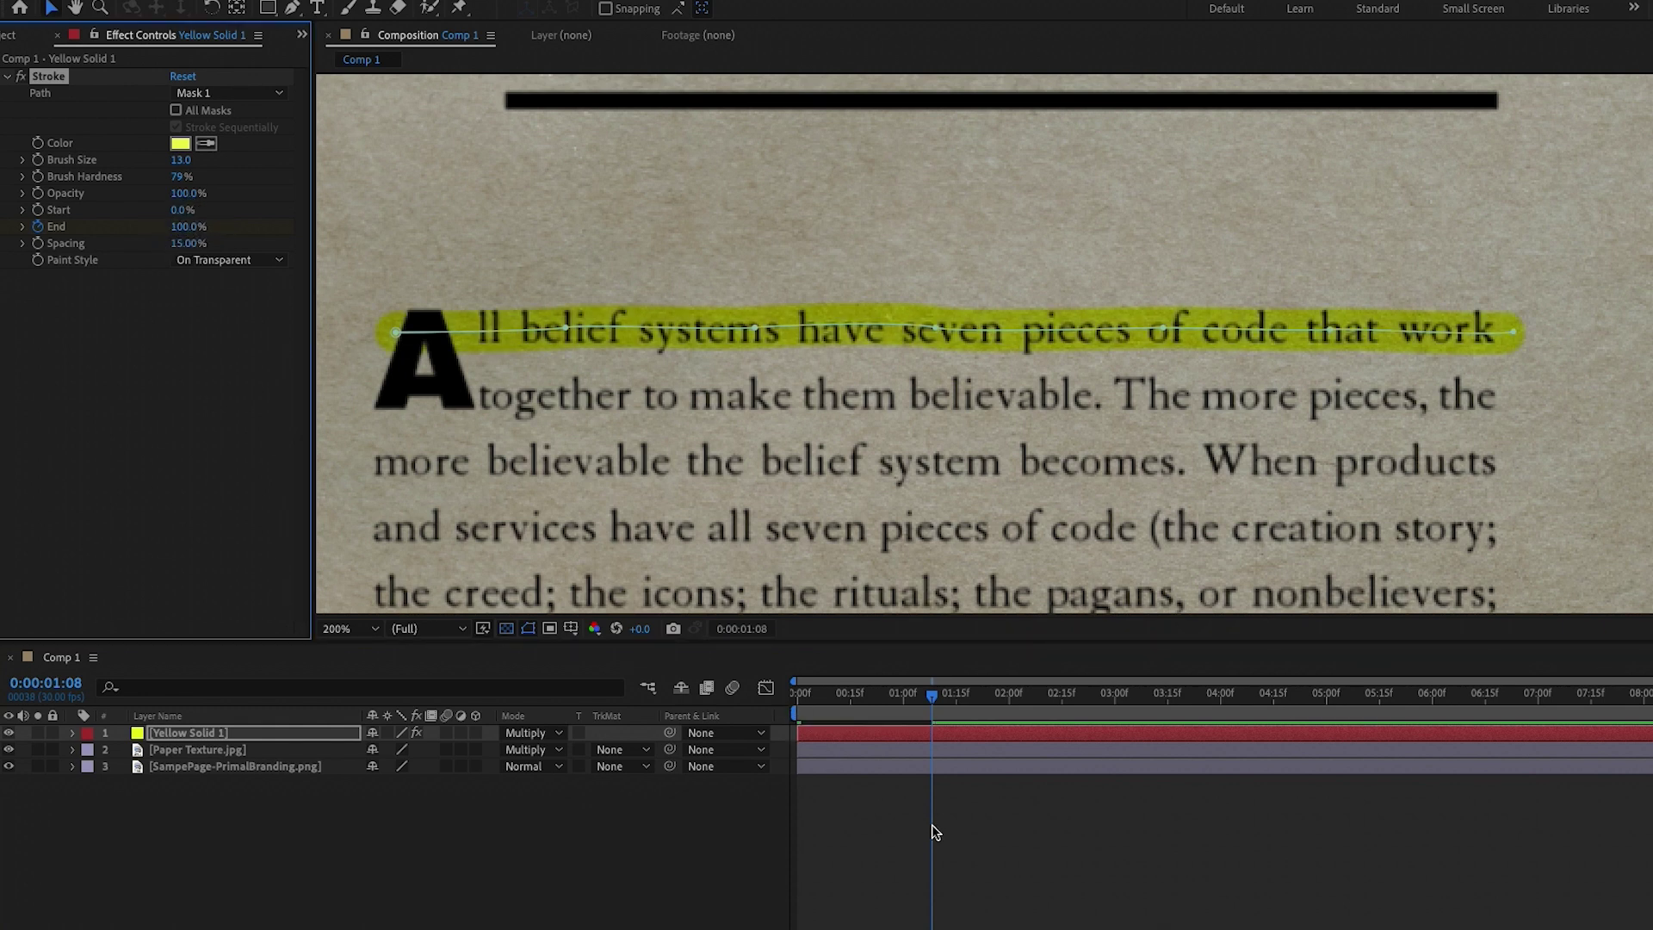
left_click_drag(931, 694, 709, 690)
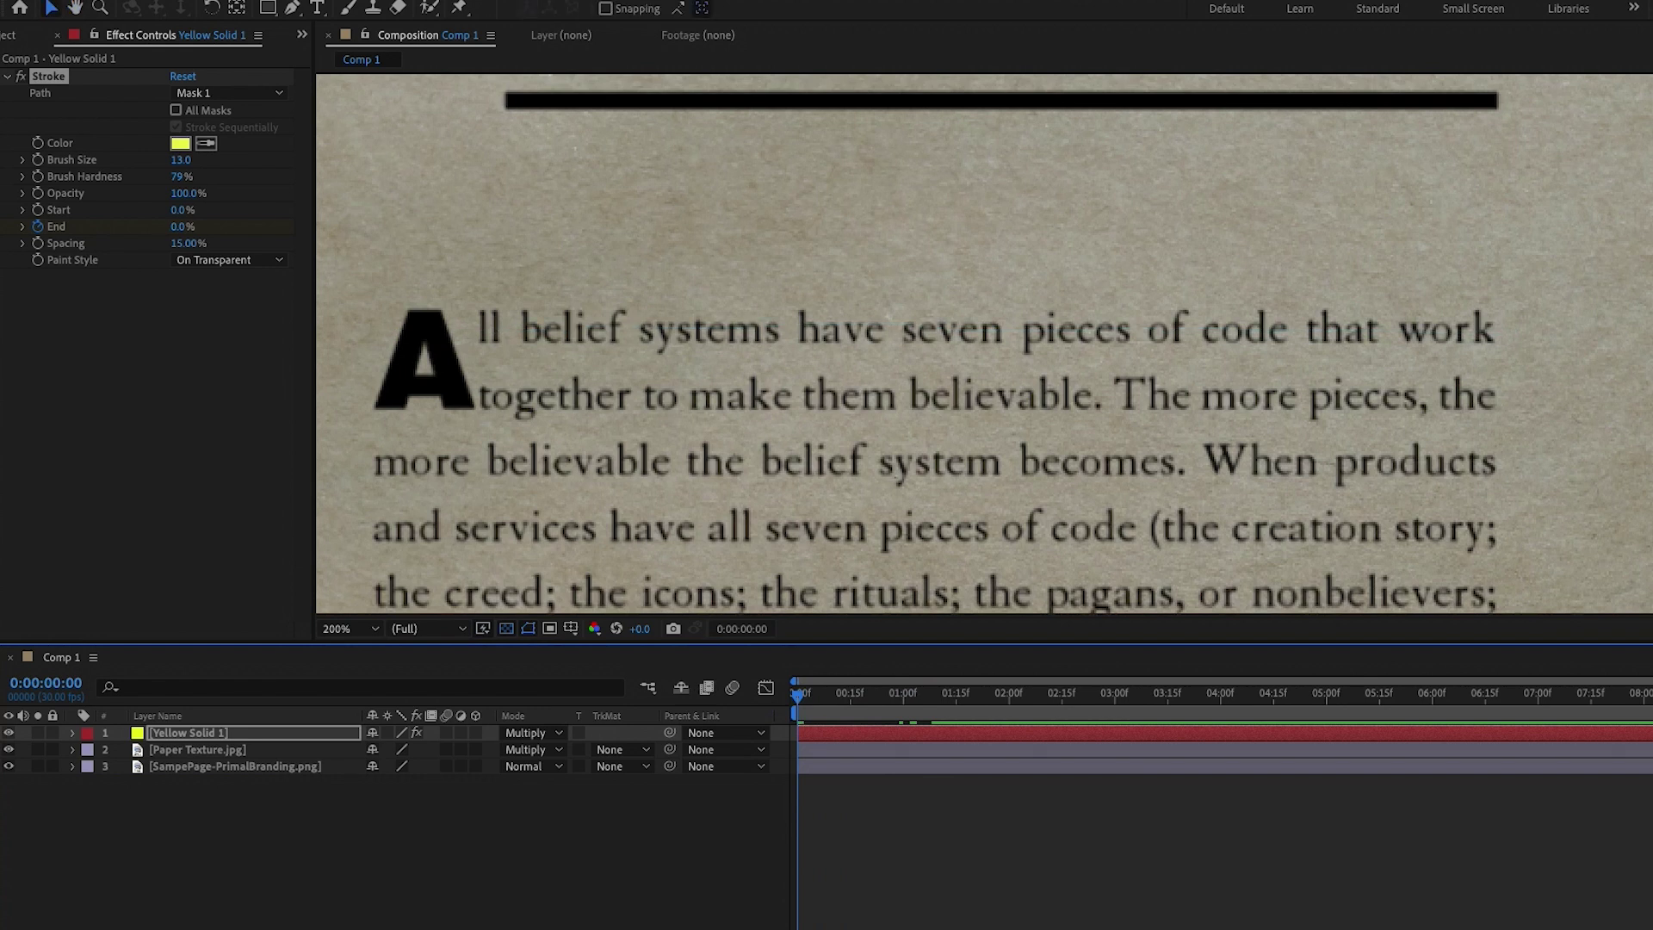
key("space")
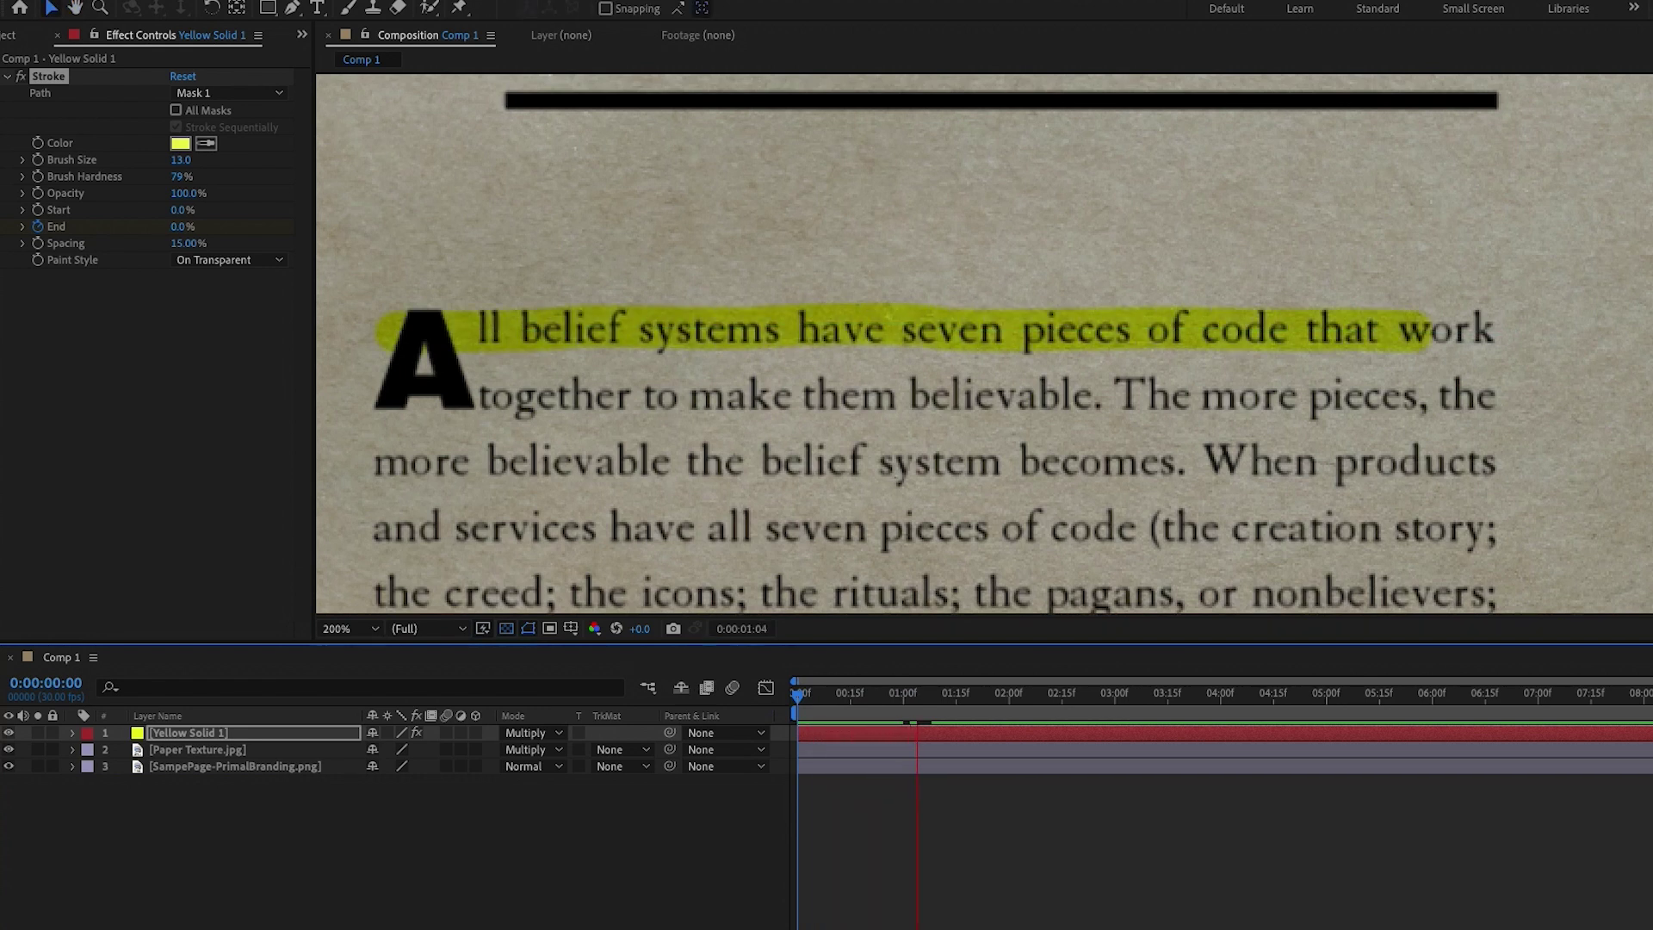
key("space")
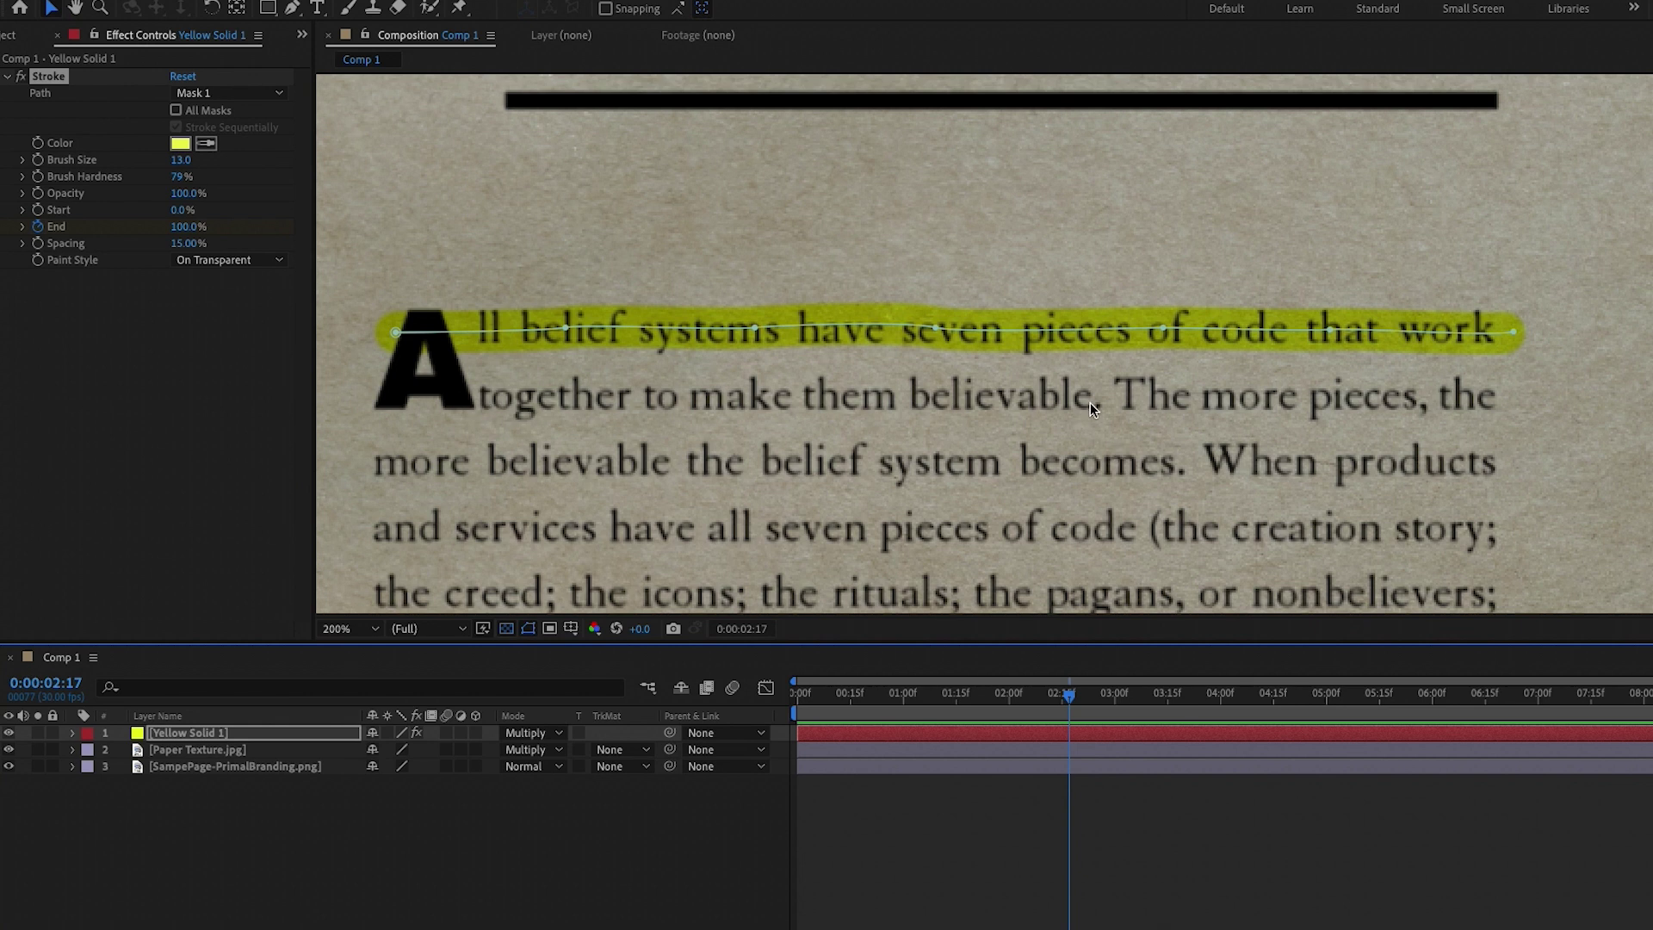
left_click(292, 7)
Draw a second mask path along the line "together to make them believable."
left_click(454, 401)
left_click(566, 400)
left_click(702, 401)
left_click(844, 399)
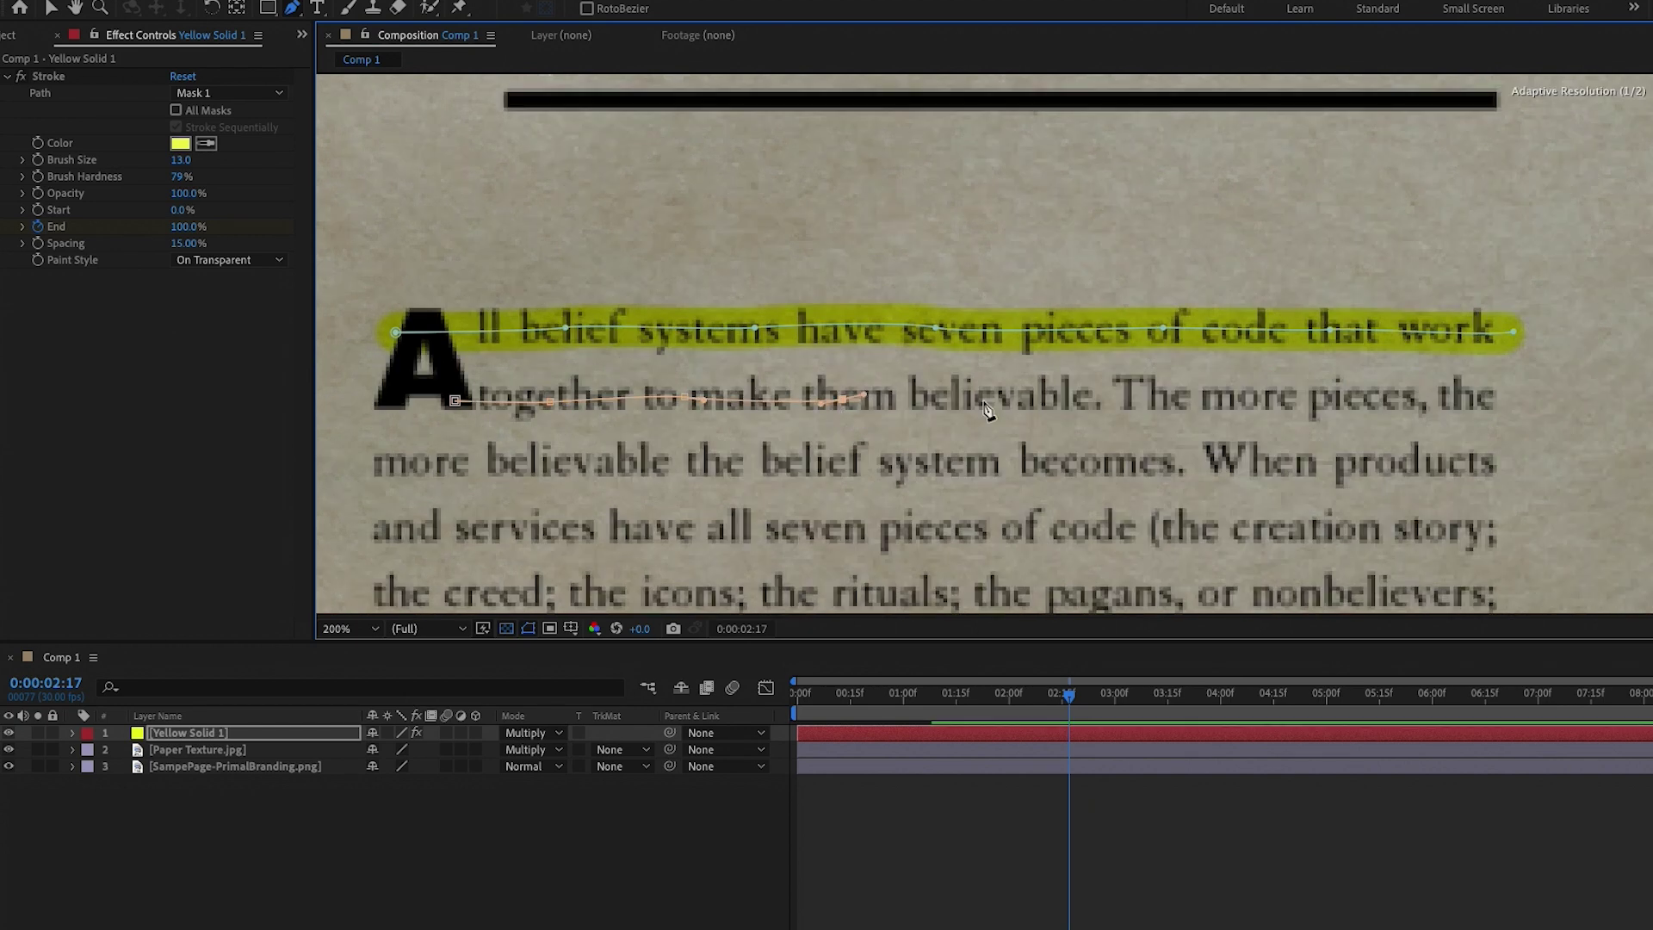
left_click(990, 400)
left_click(1102, 395)
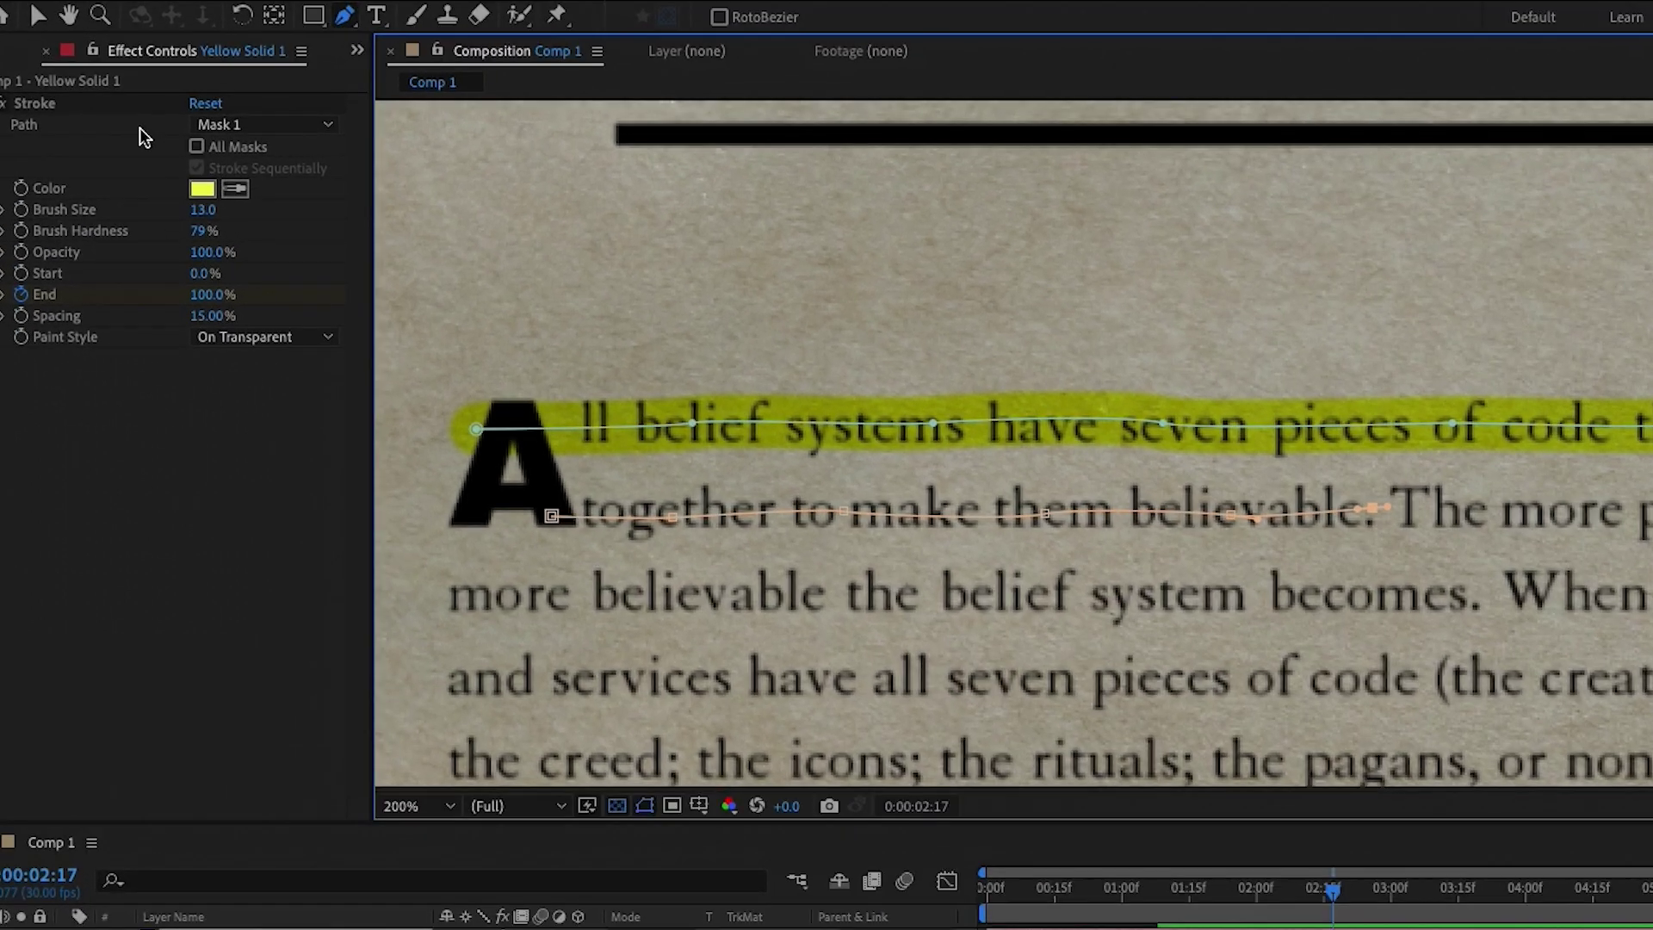
Enable All Masks and Stroke Sequentially in Stroke, then preview both lines highlighting in turn
left_click(209, 141)
left_click(196, 149)
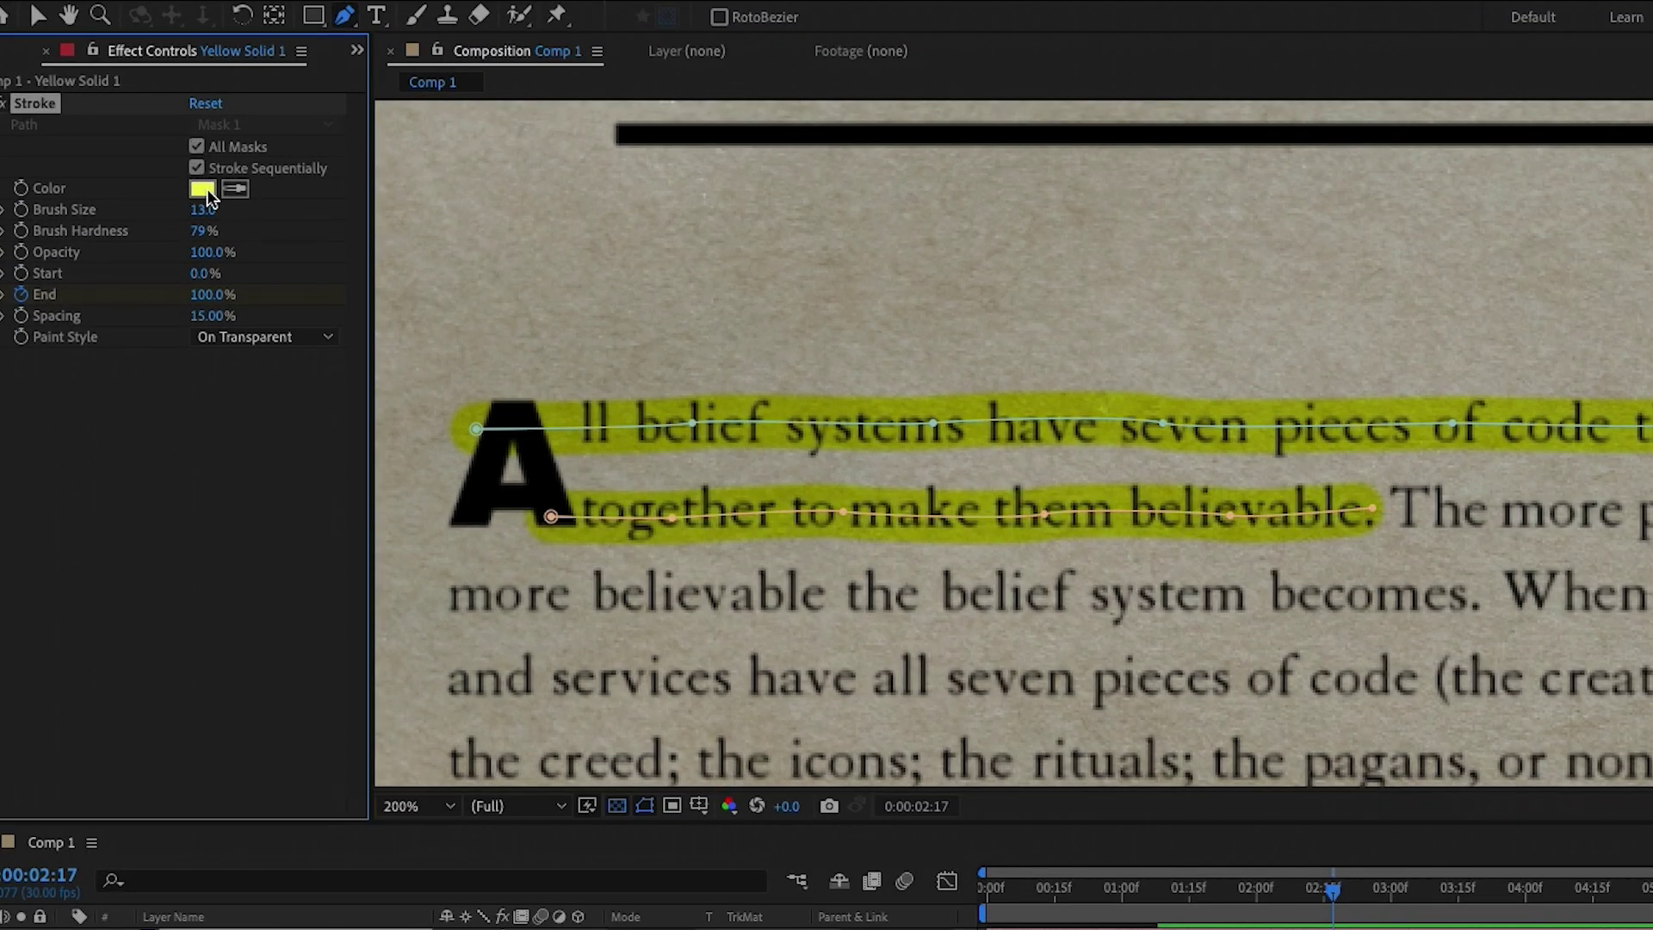
left_click(197, 168)
key("Home")
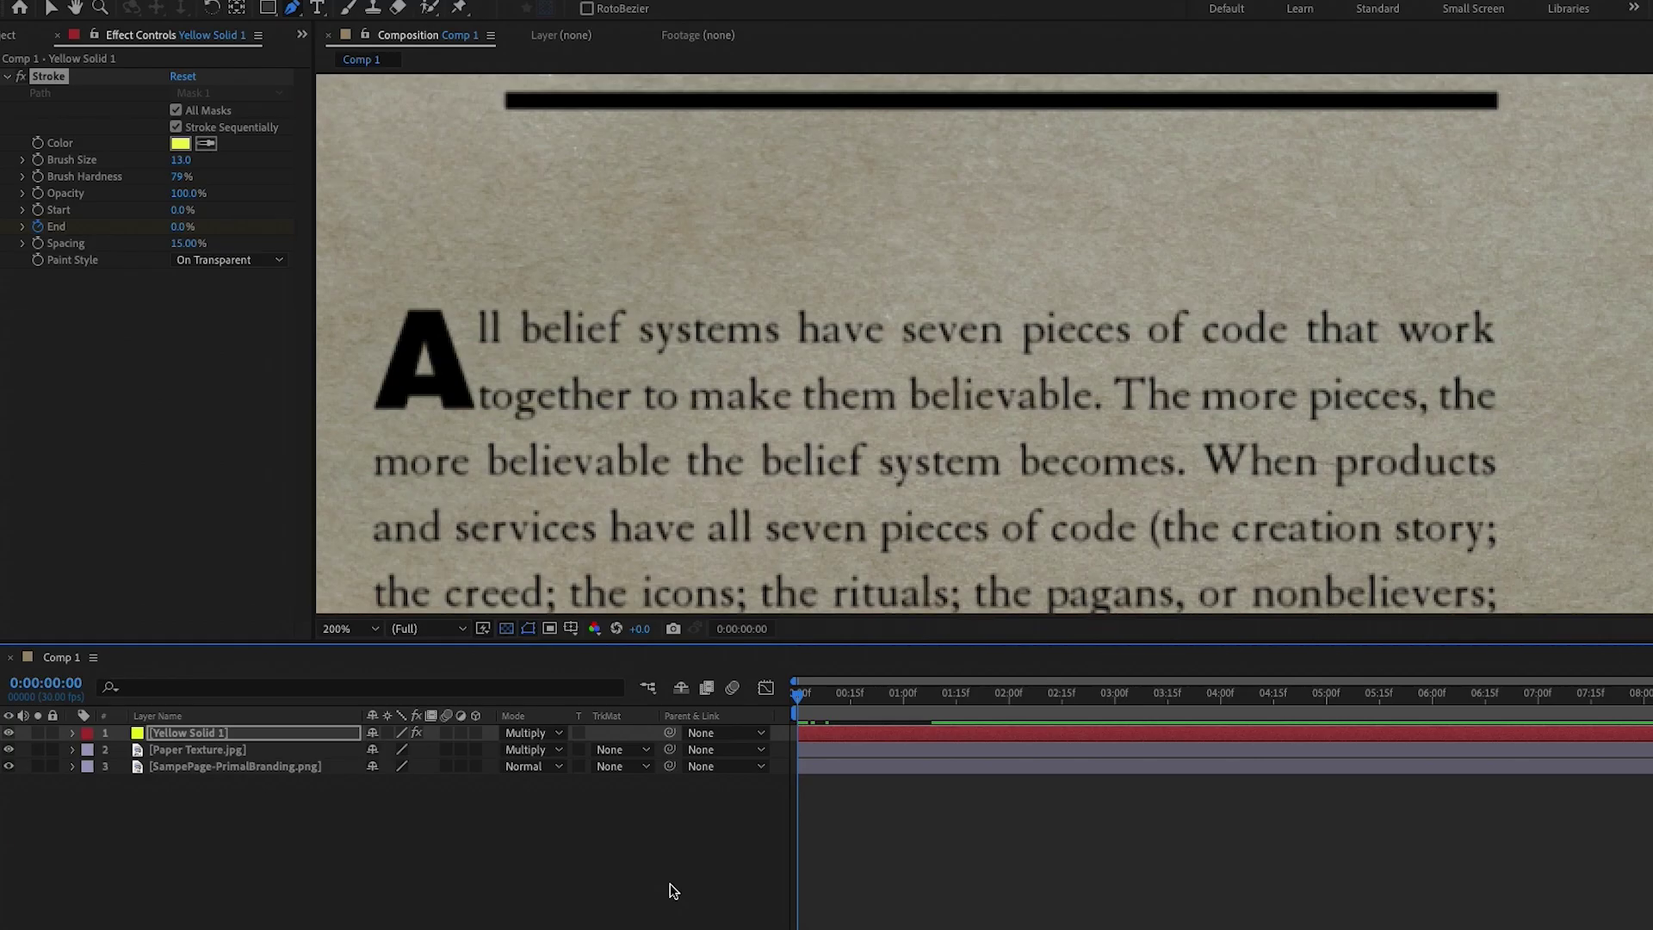
key("space")
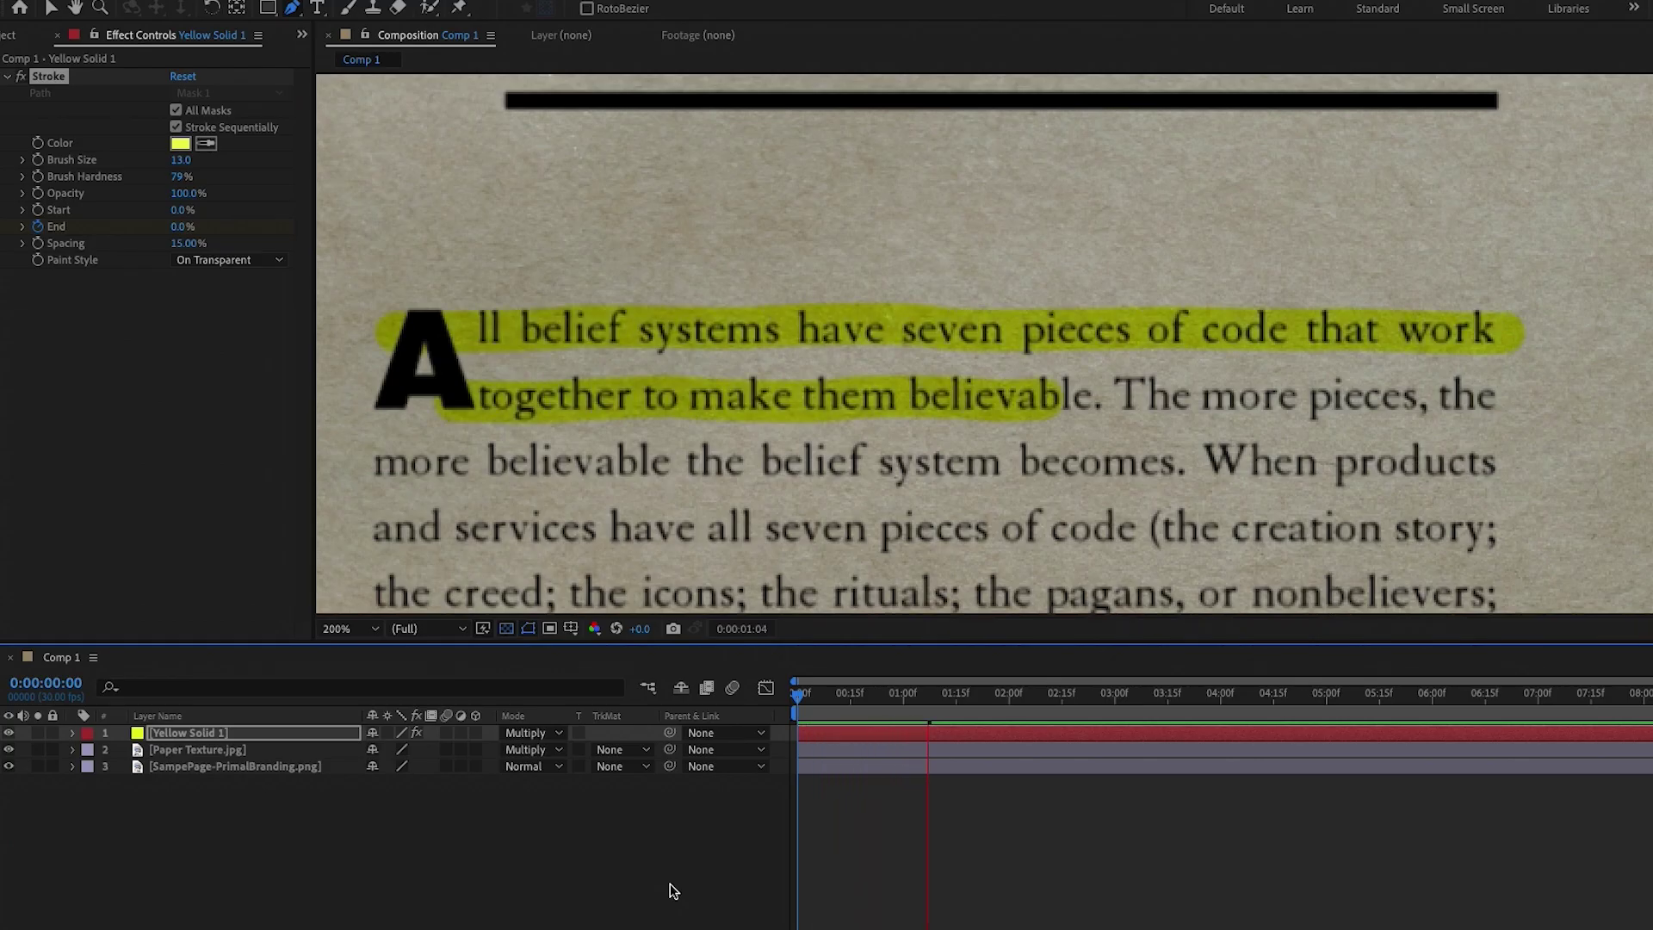
key("space")
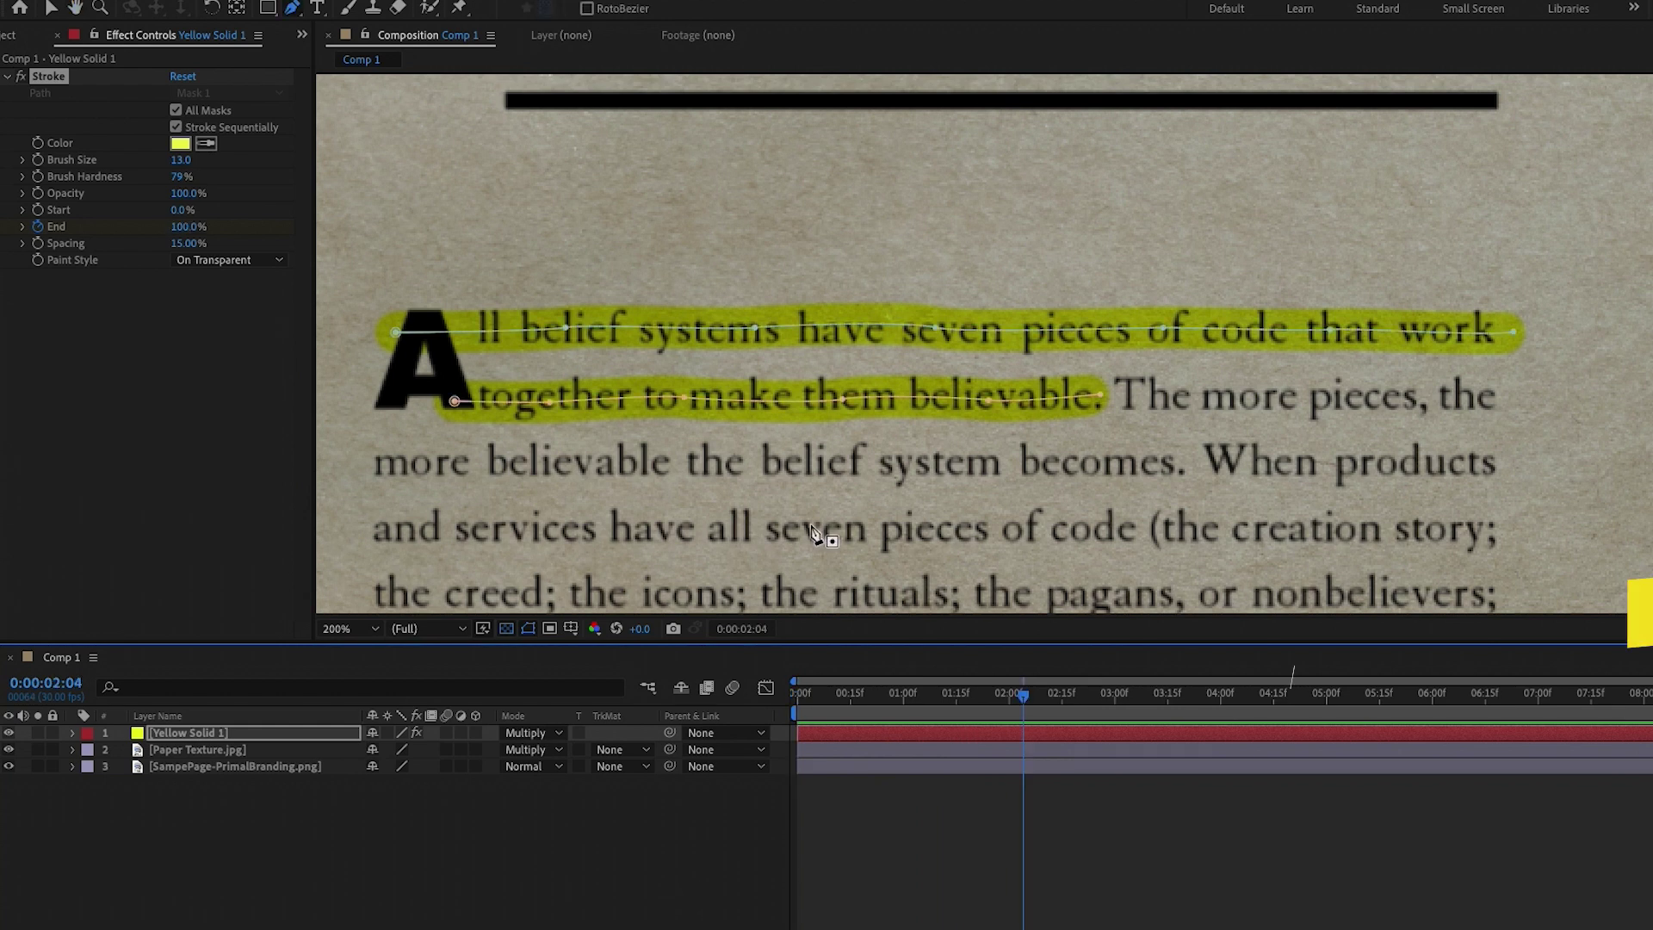
Duplicate the Yellow Solid 1 highlighter layer with Ctrl+D
left_click_drag(822, 521, 853, 343)
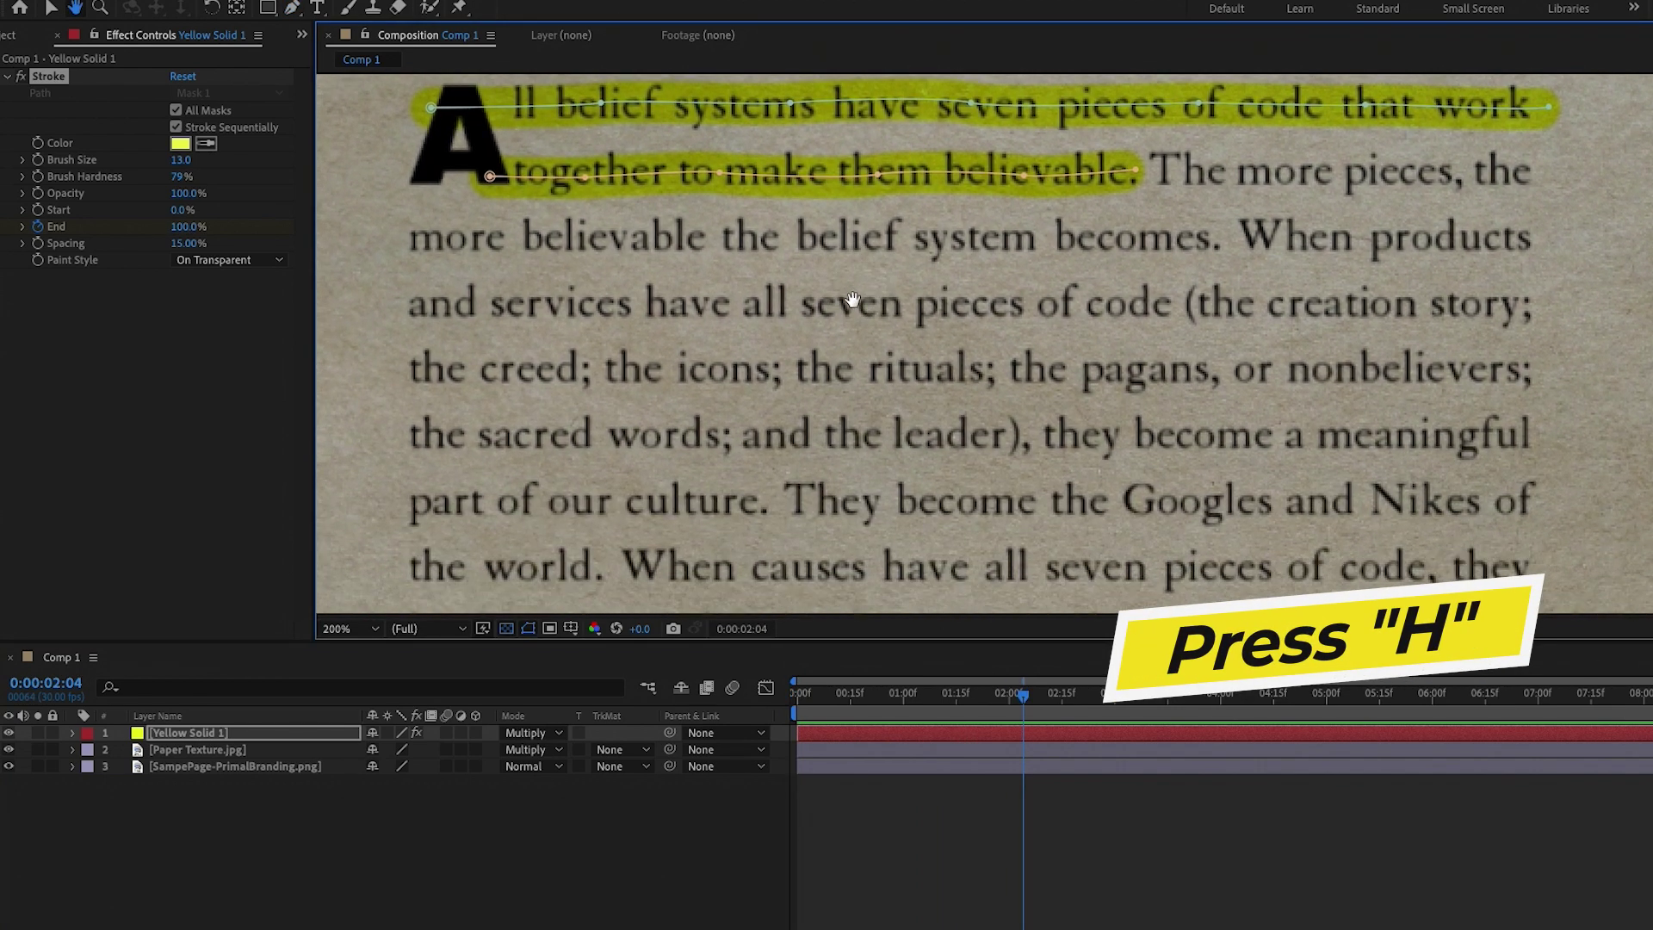
left_click_drag(852, 543, 853, 450)
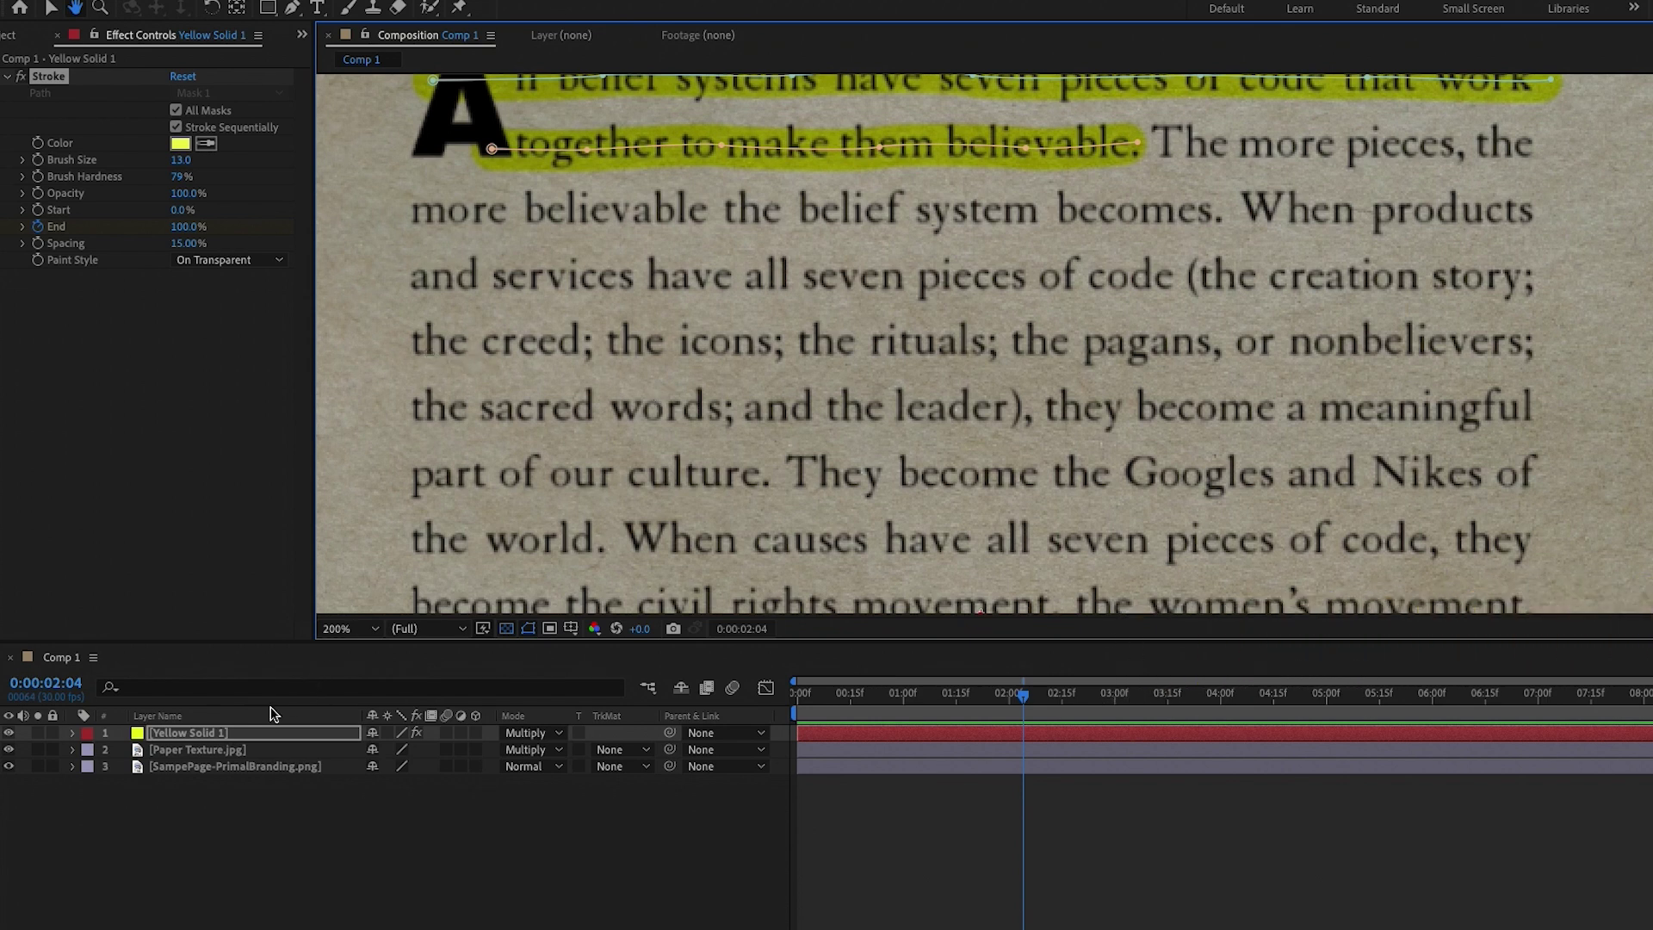
key("v")
left_click(203, 733)
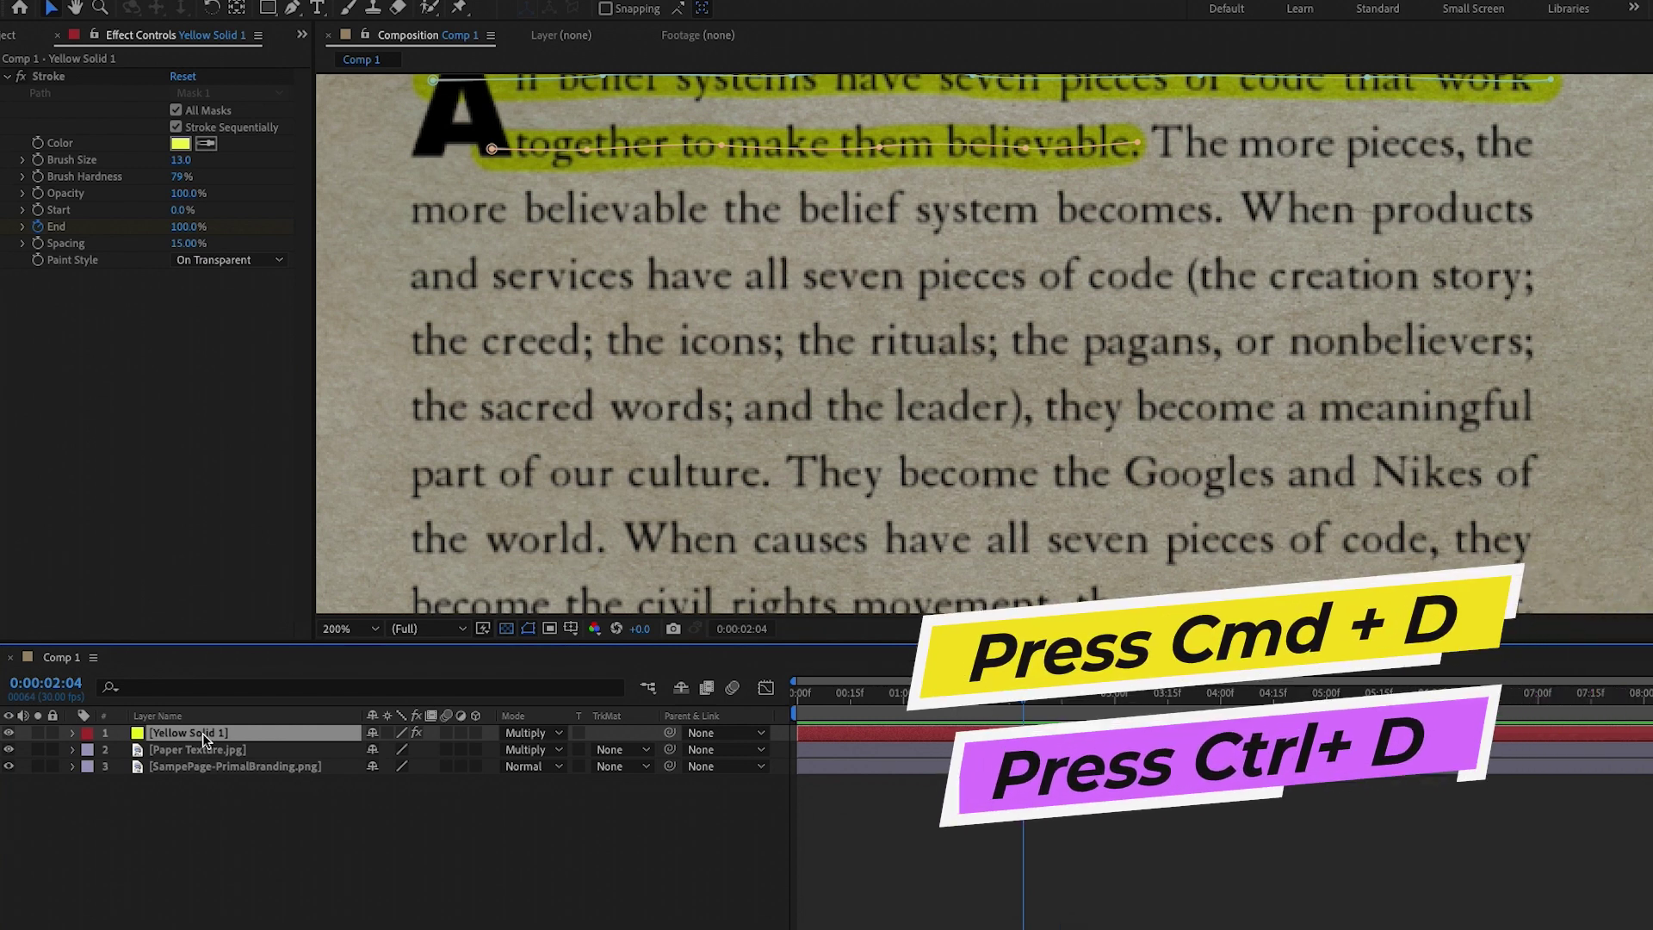
key("ctrl+d")
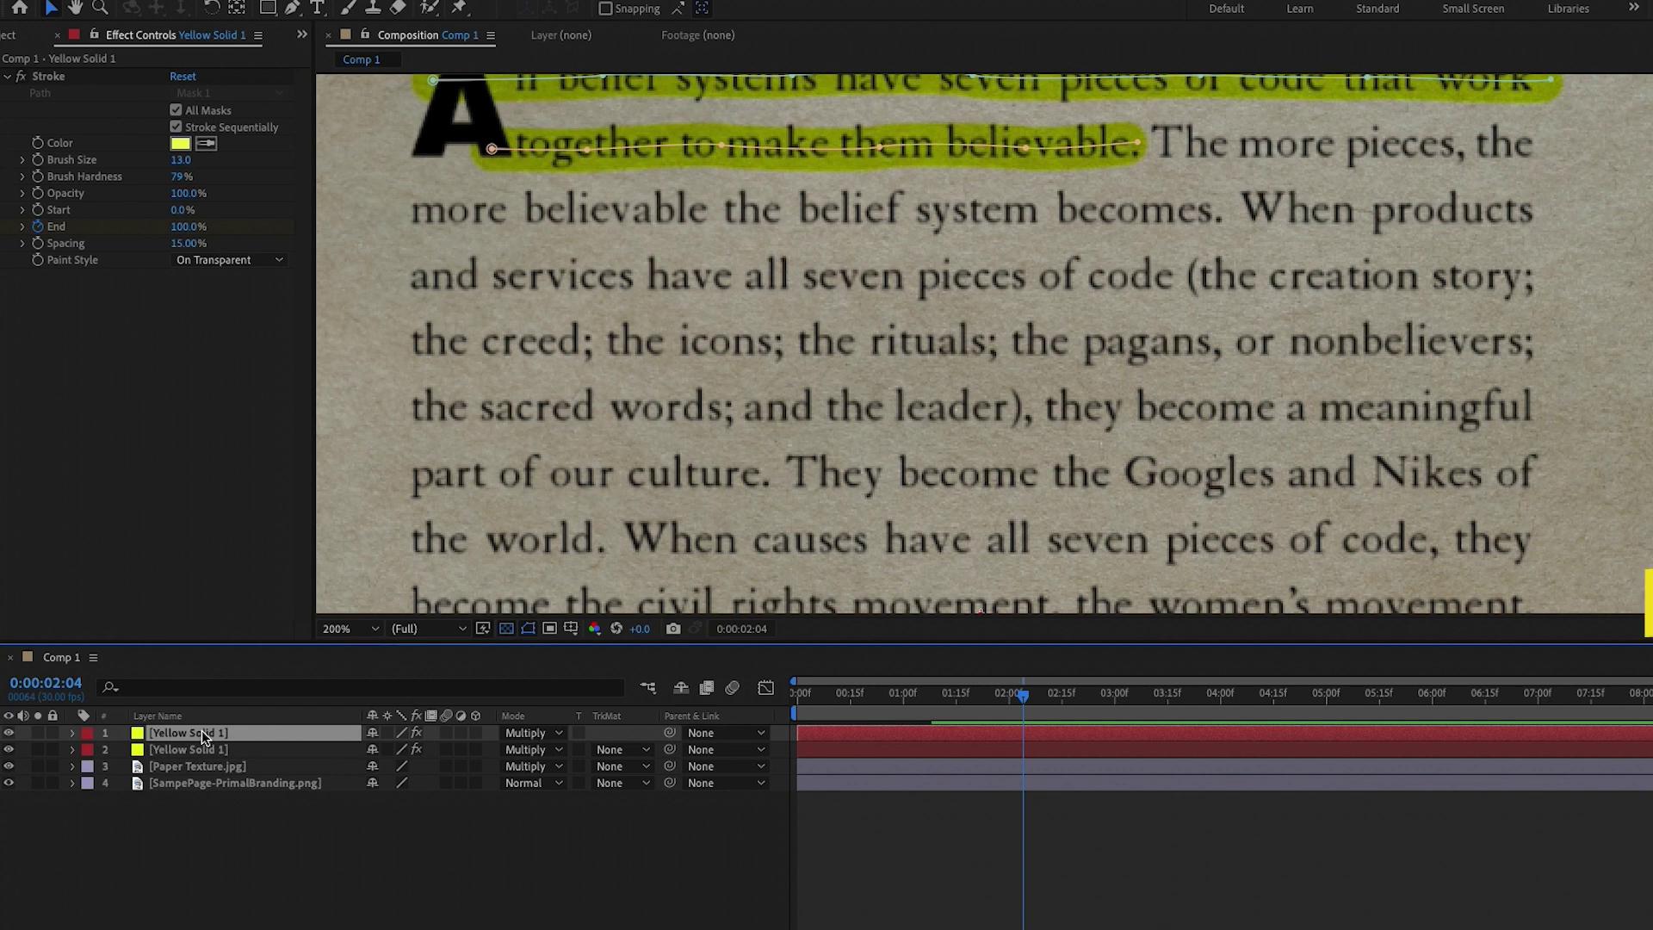
Rename the two highlighter layers Section 1 and Section 2, and expand Section 2
key("Return")
type("Section 1")
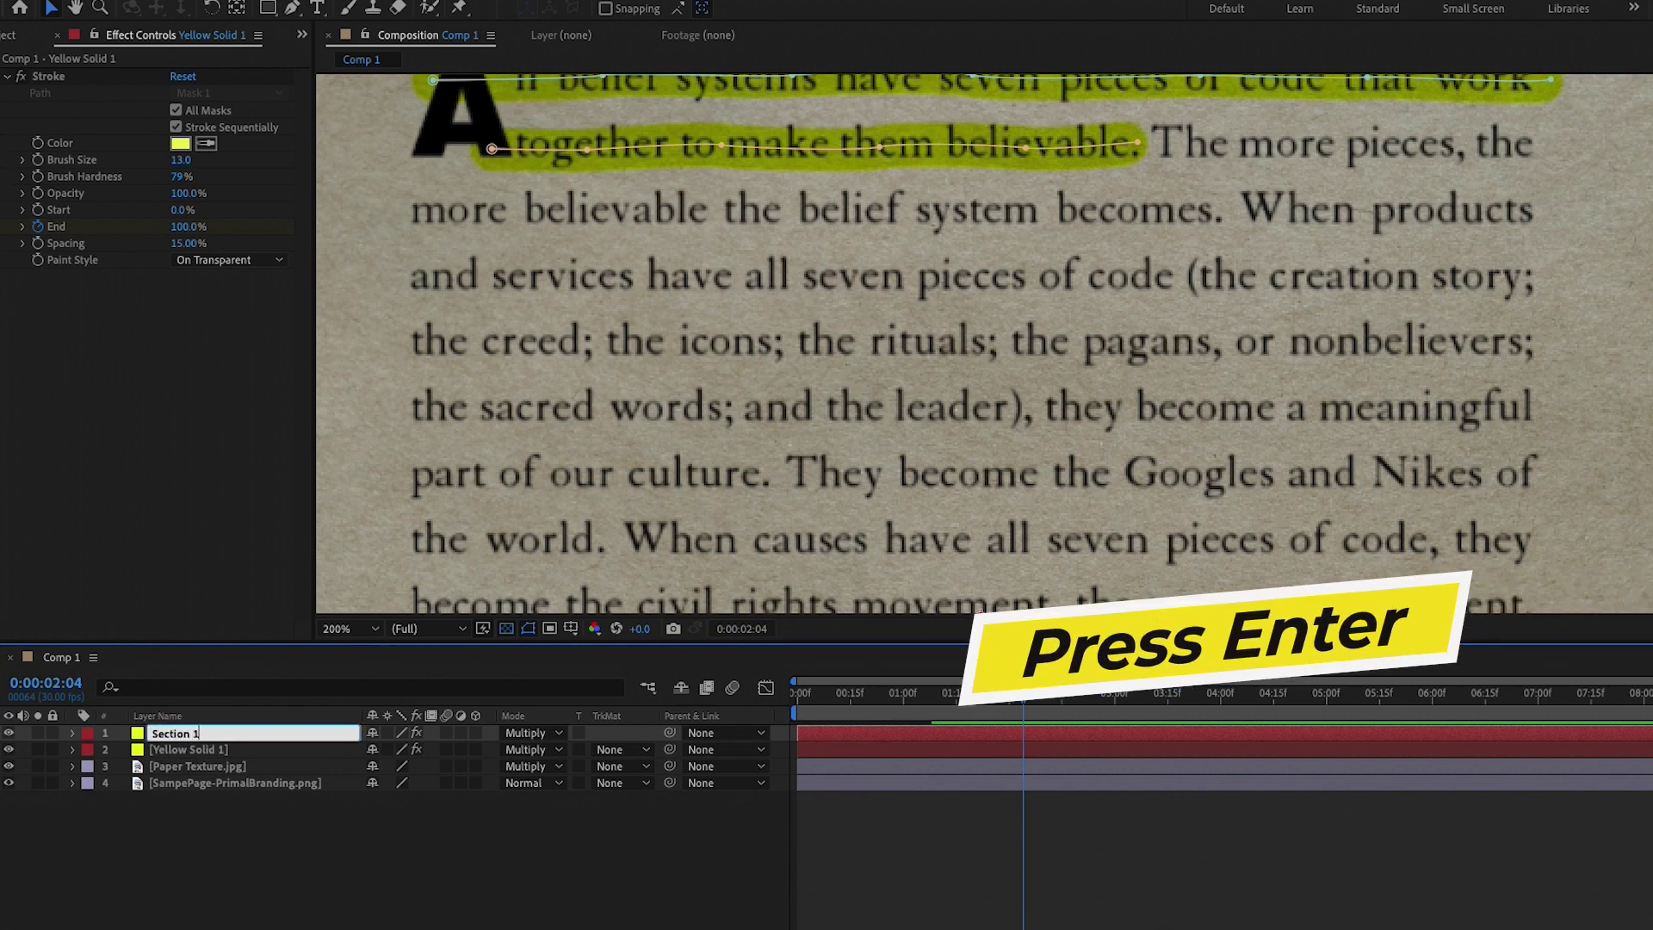
key("Return")
left_click(177, 750)
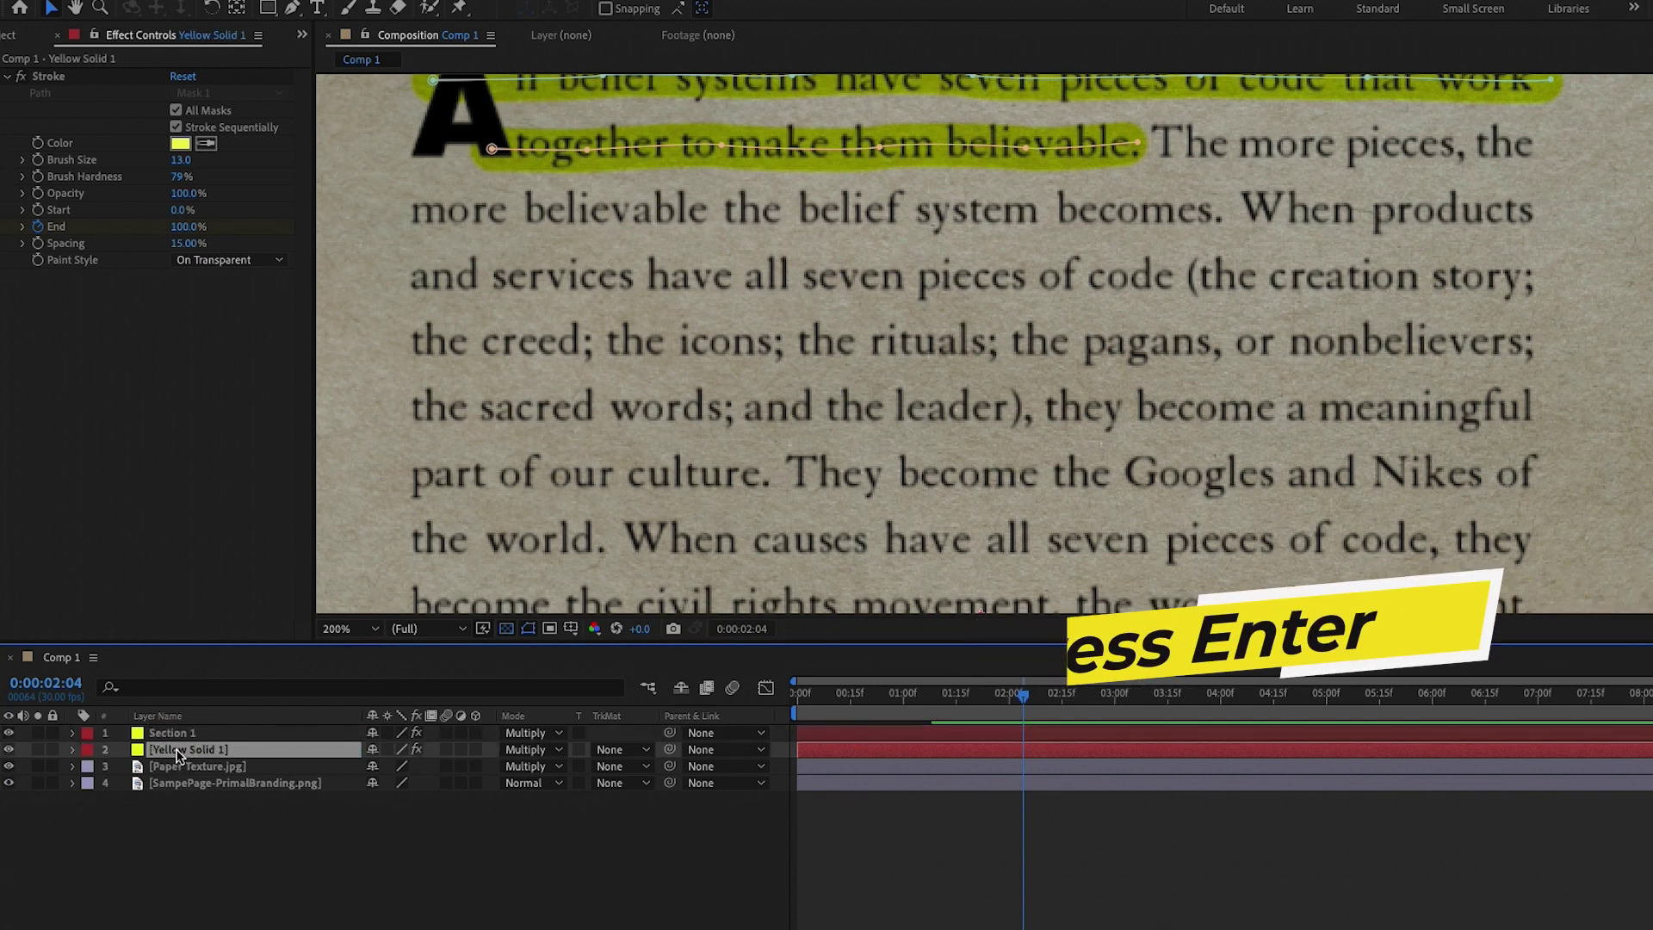
key("Return")
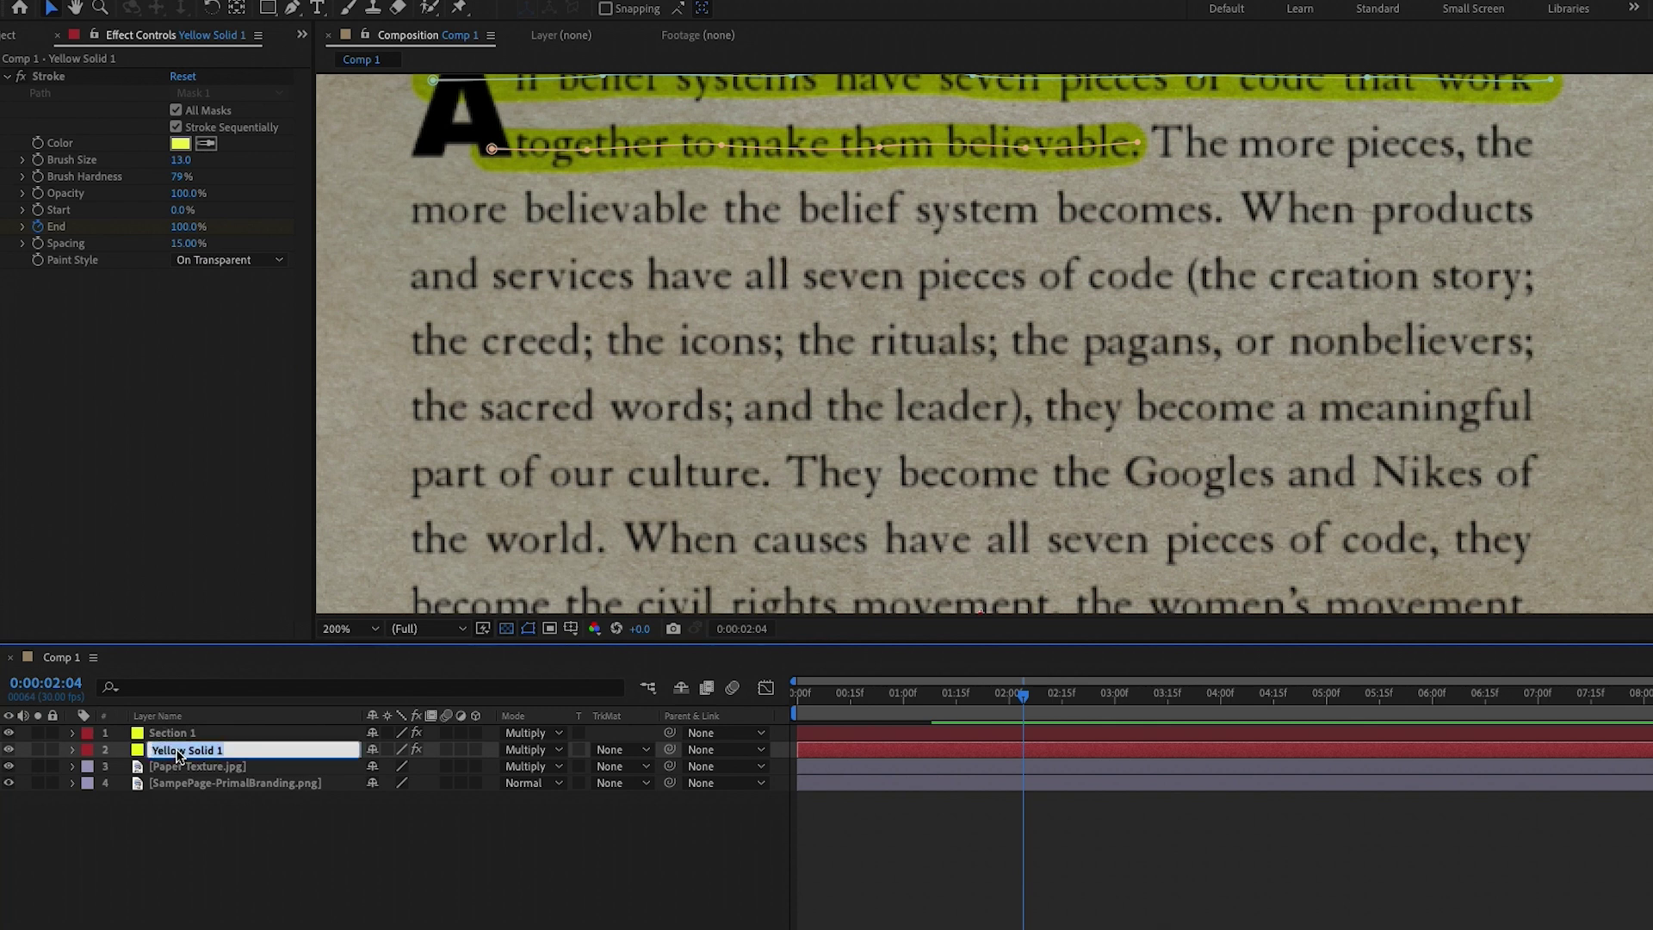
type("Section 2")
key("Return")
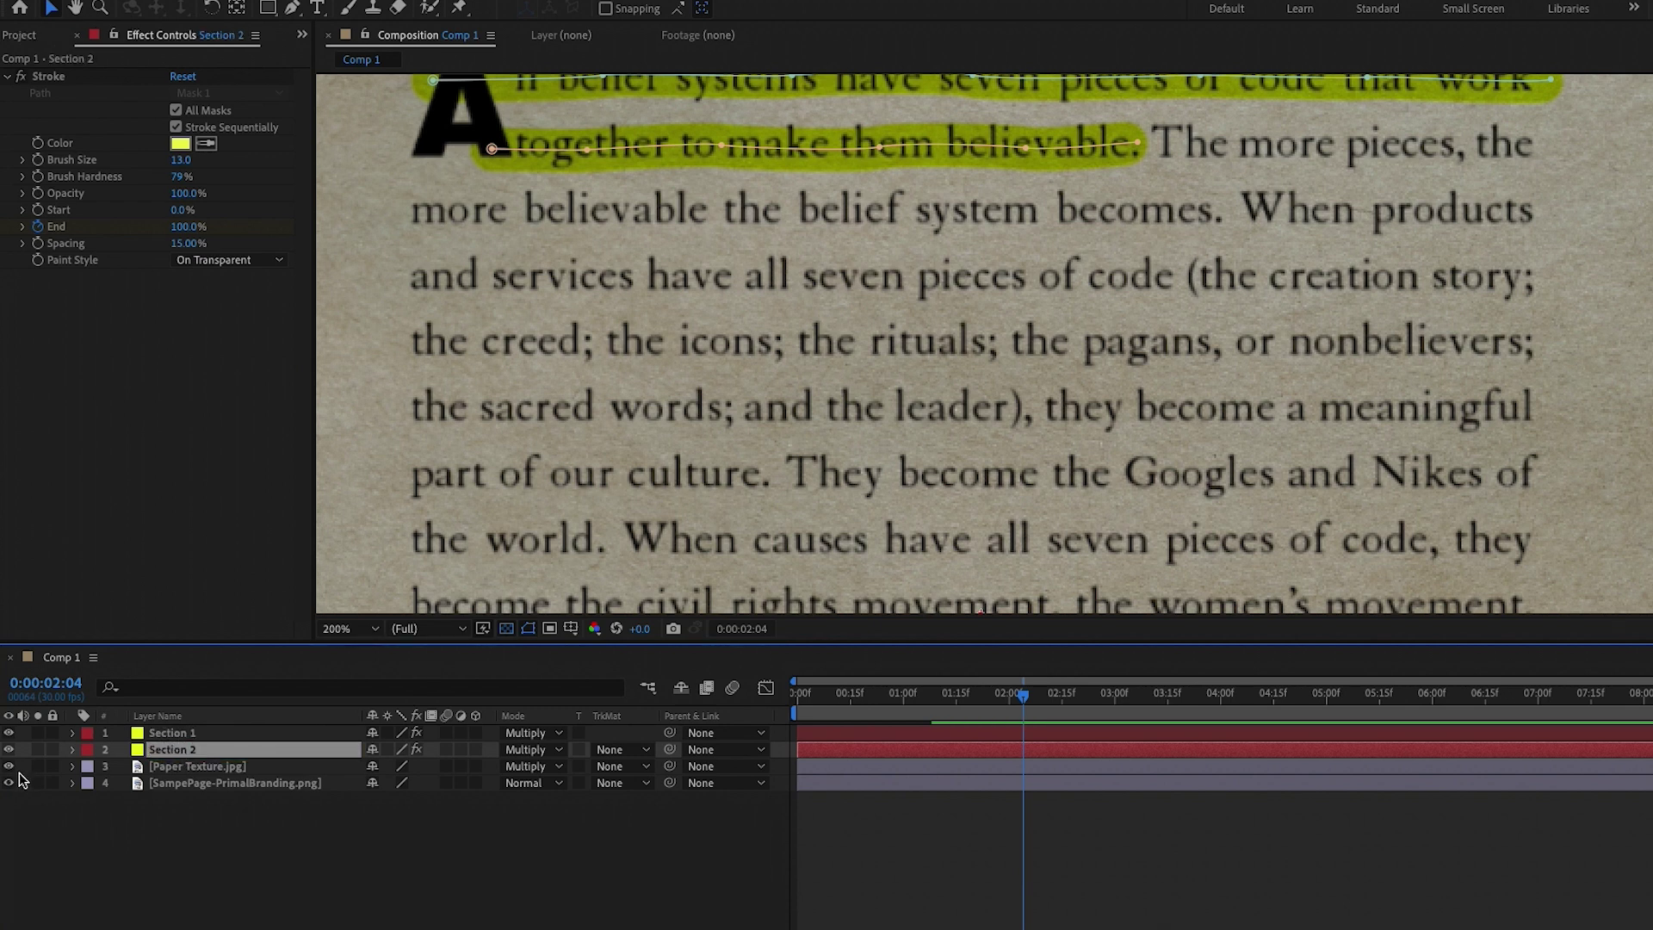
left_click(74, 750)
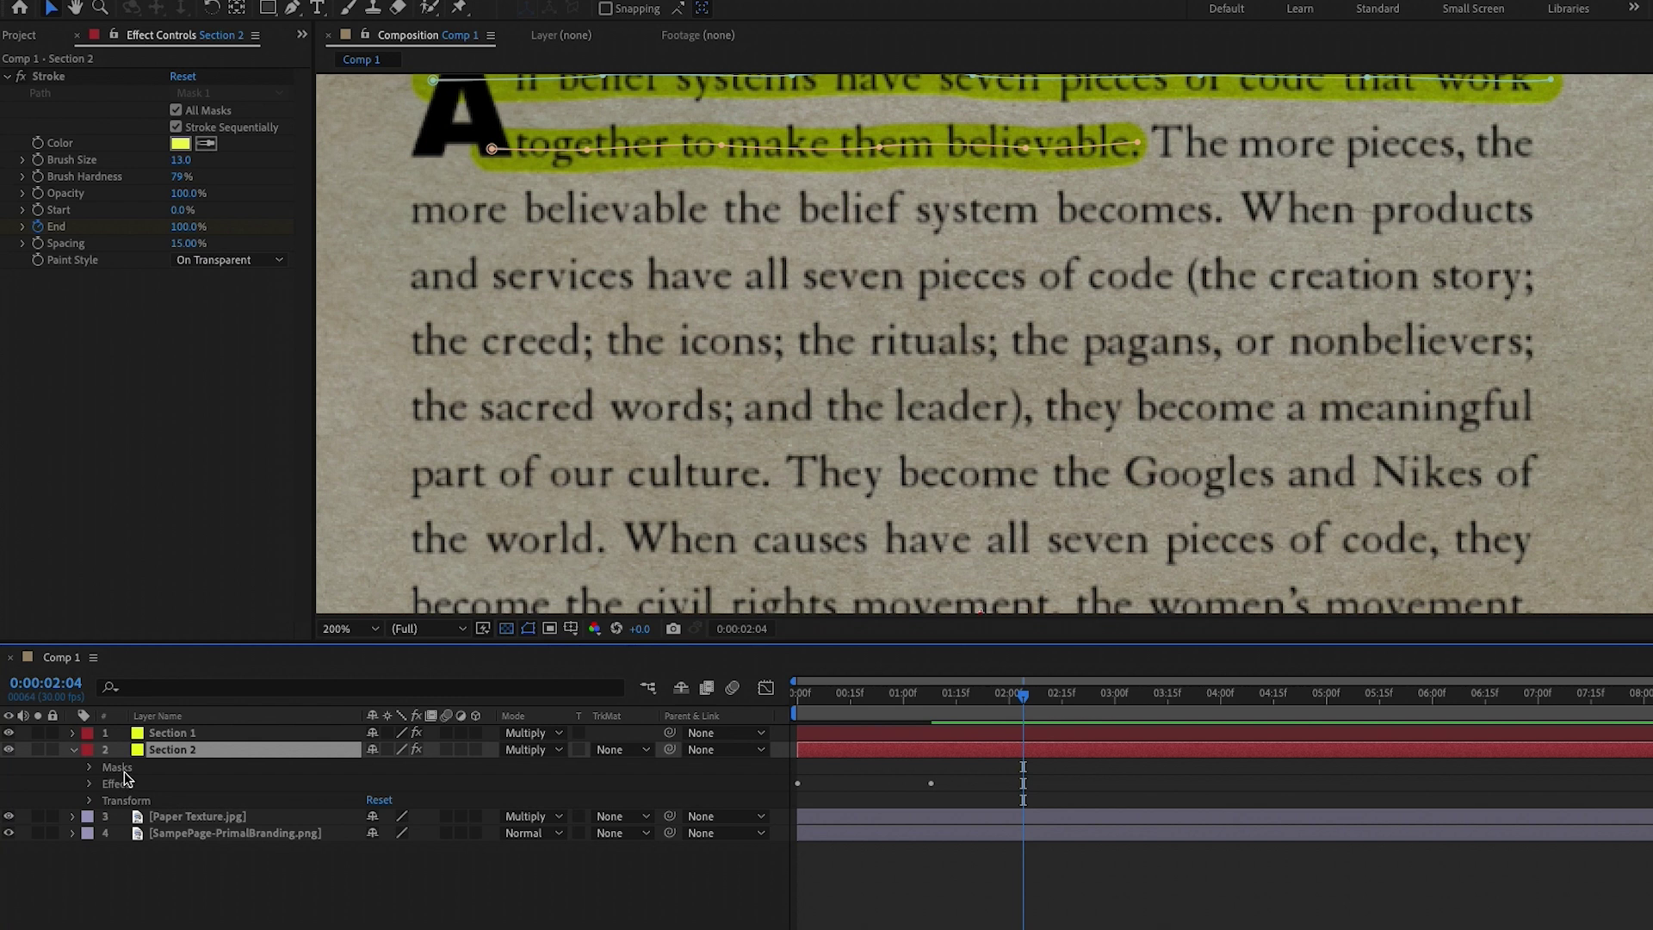
Delete both old masks from Section 2 and return to the start of the timeline
left_click(90, 767)
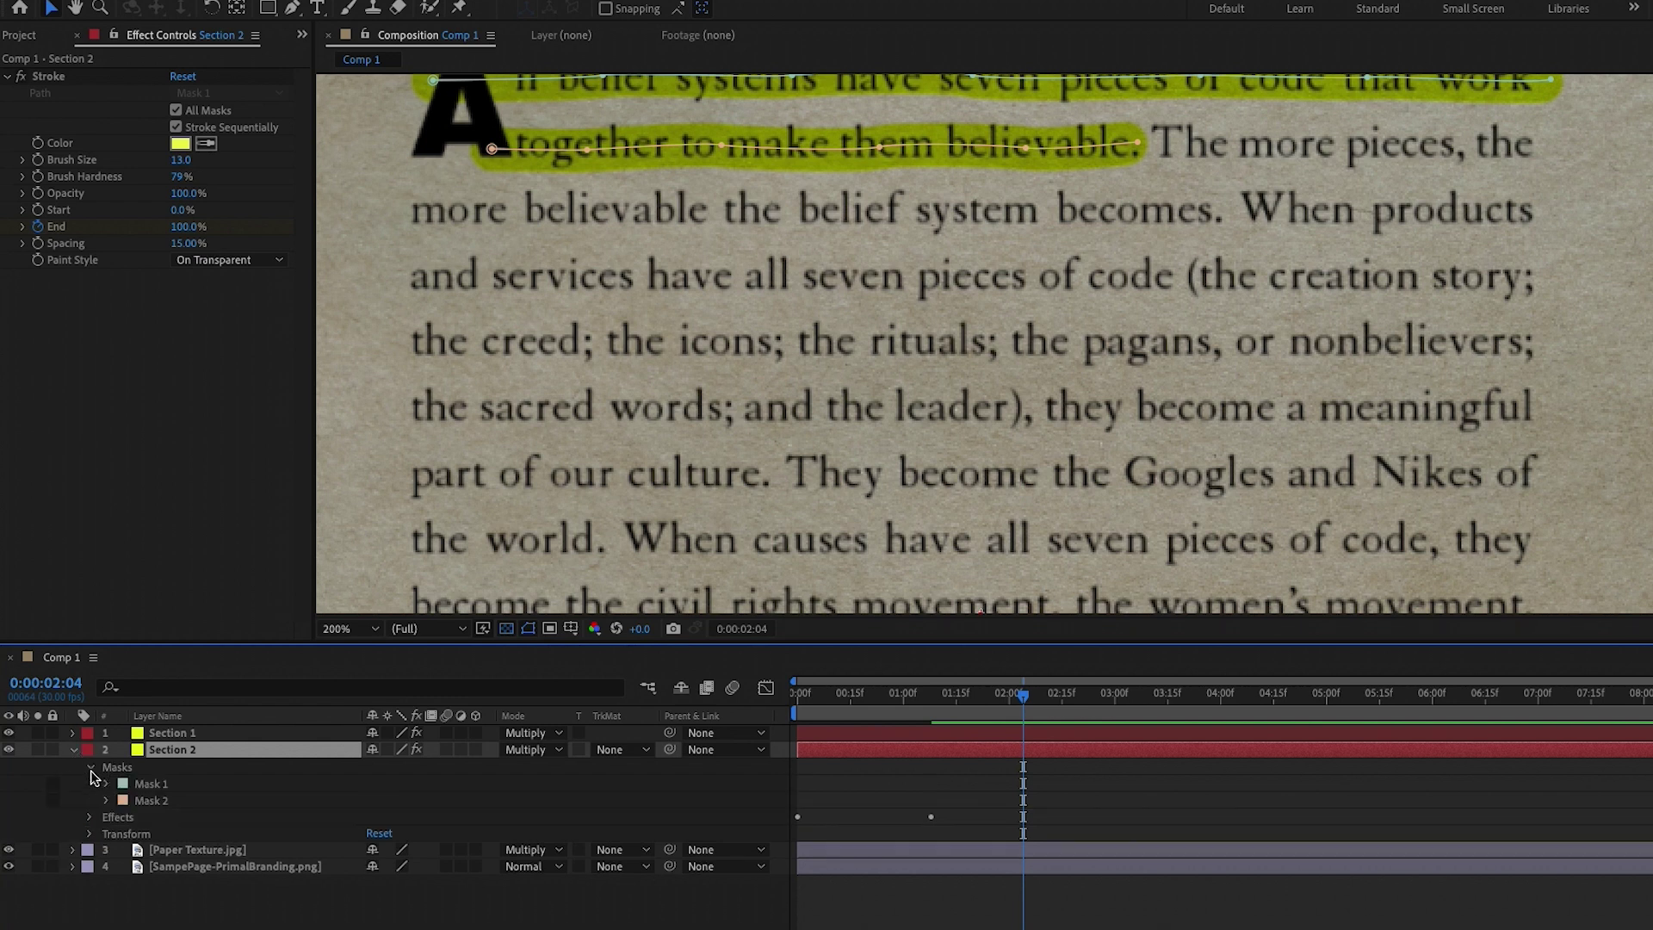
left_click(151, 801, "shift")
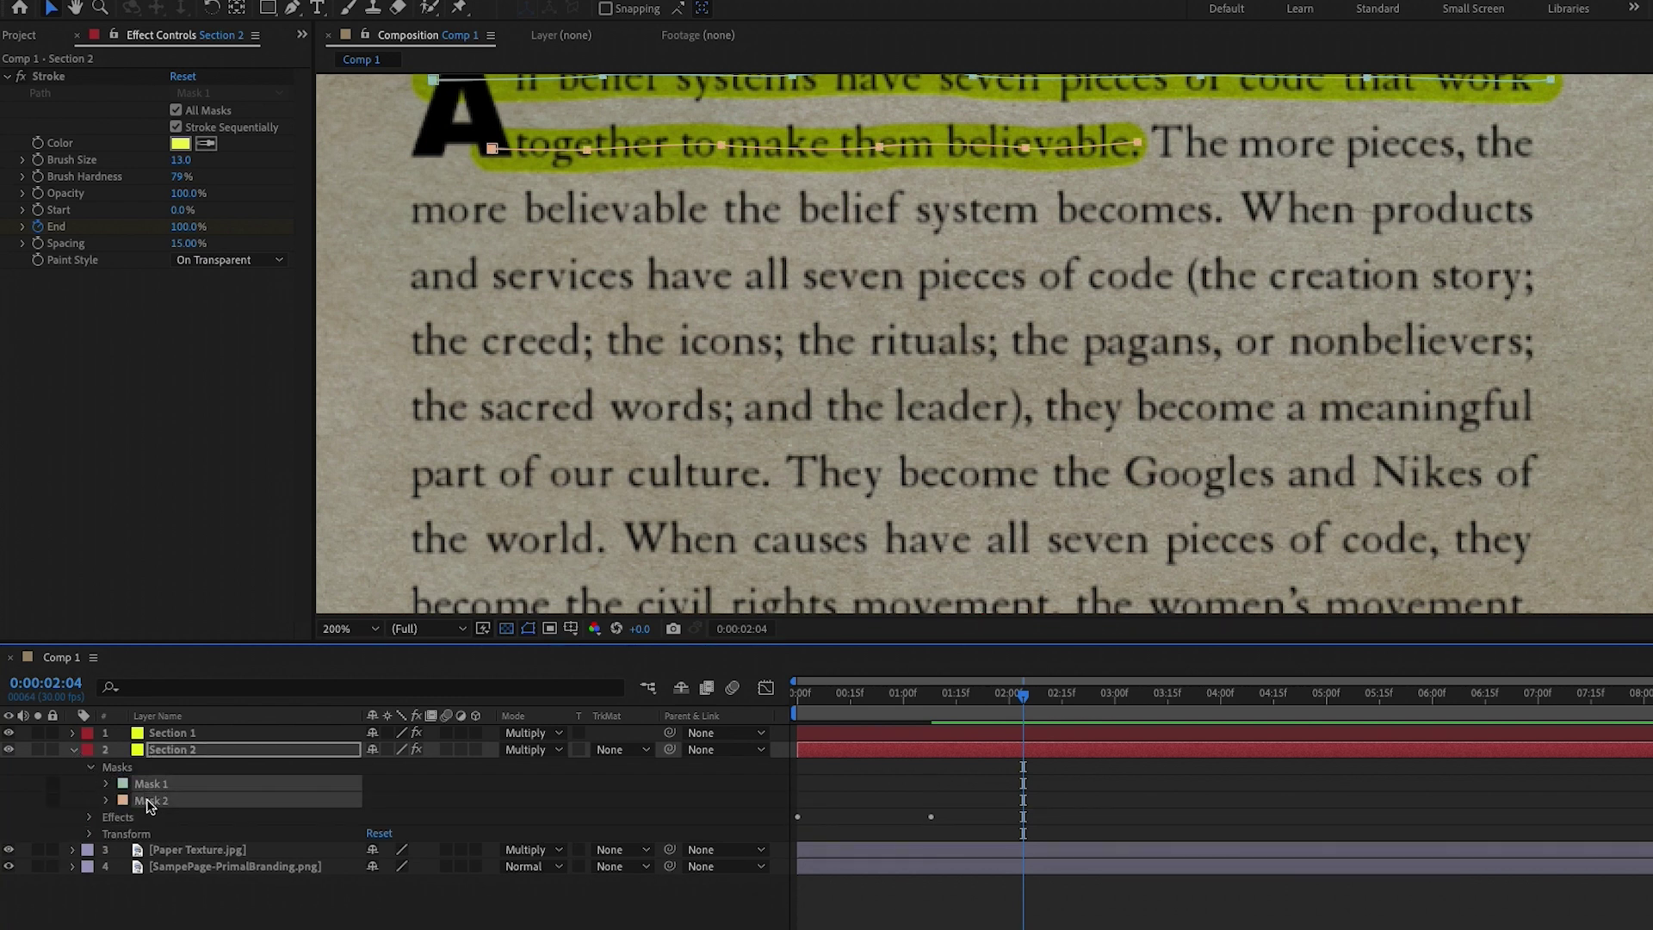
key("Delete")
key("Home")
Draw a mask along the line from "the creed; the icons; the rituals" to "nonbelievers"
key("g")
left_click(402, 340)
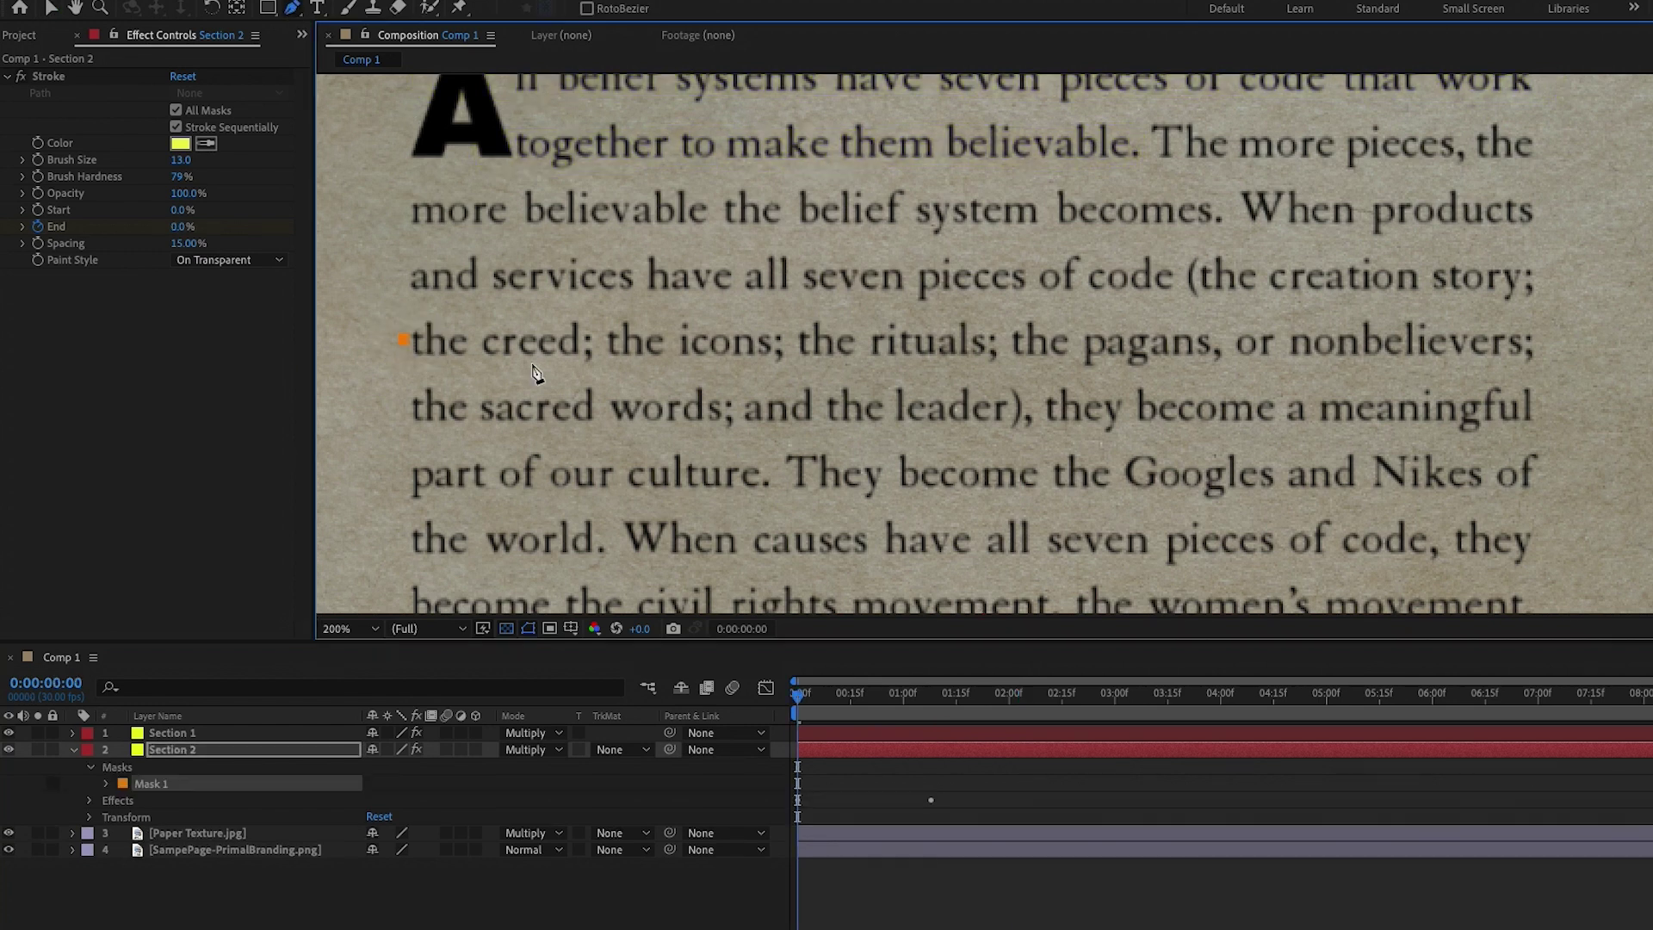
left_click(568, 344)
left_click(758, 346)
left_click(901, 342)
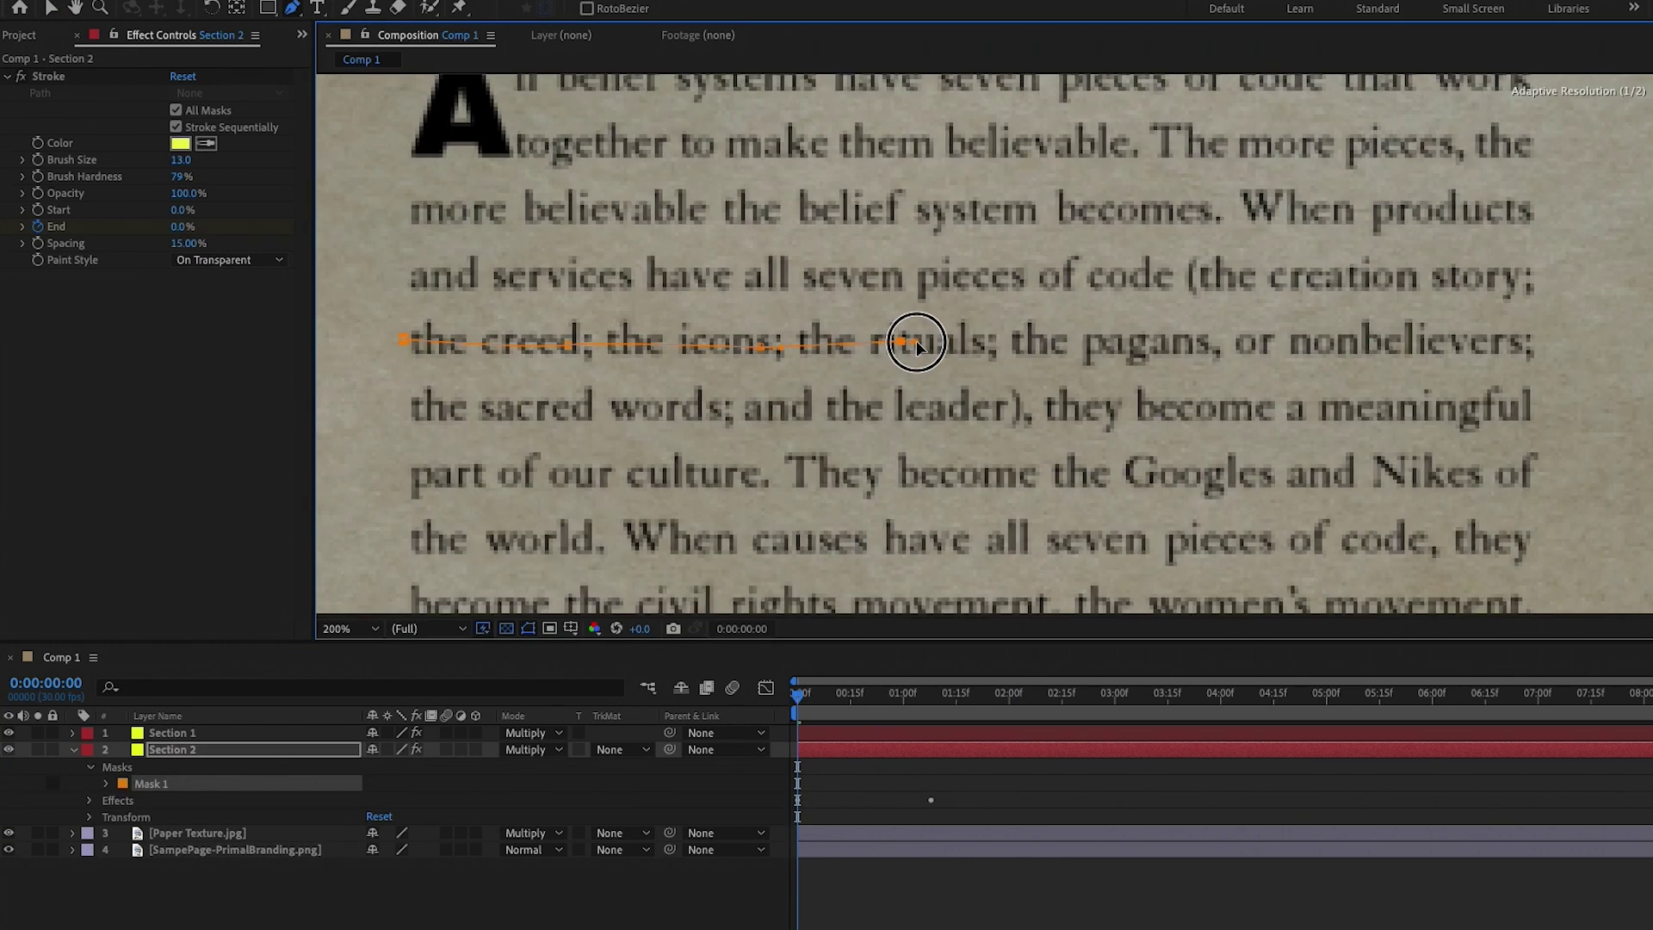
left_click(1111, 343)
left_click(1289, 345)
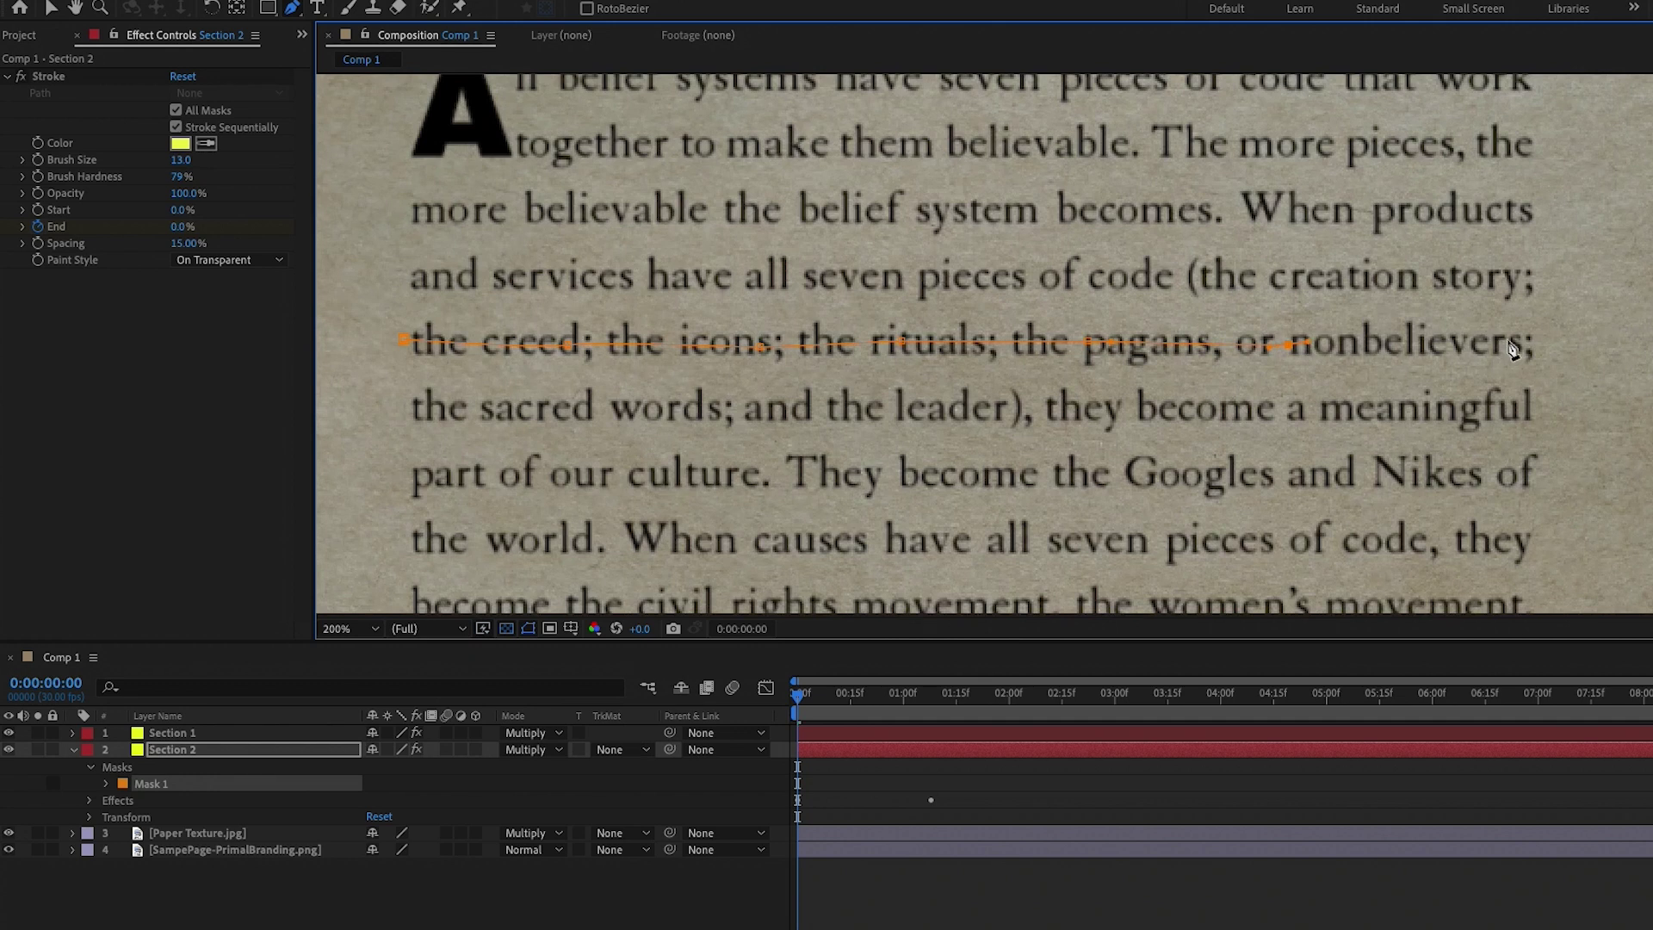
left_click(1509, 343)
left_click(1533, 344)
left_click(168, 749)
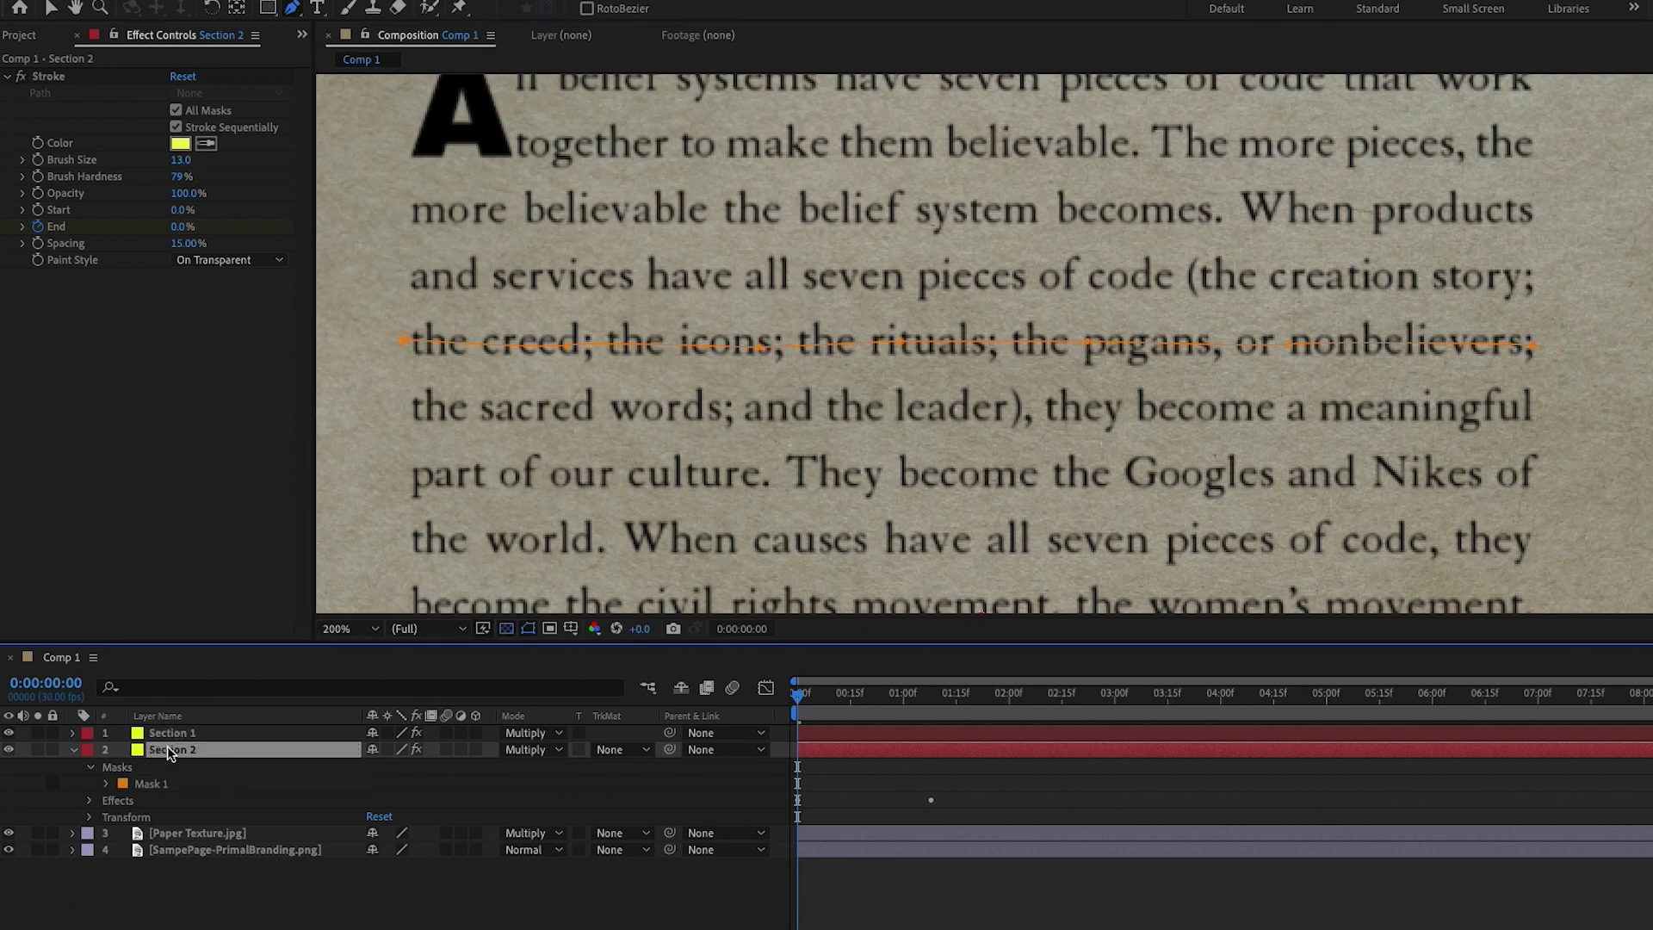
Draw a second mask along the line from "the sacred words" to "meaningful"
left_click(414, 412)
left_click(527, 408)
left_click(664, 414)
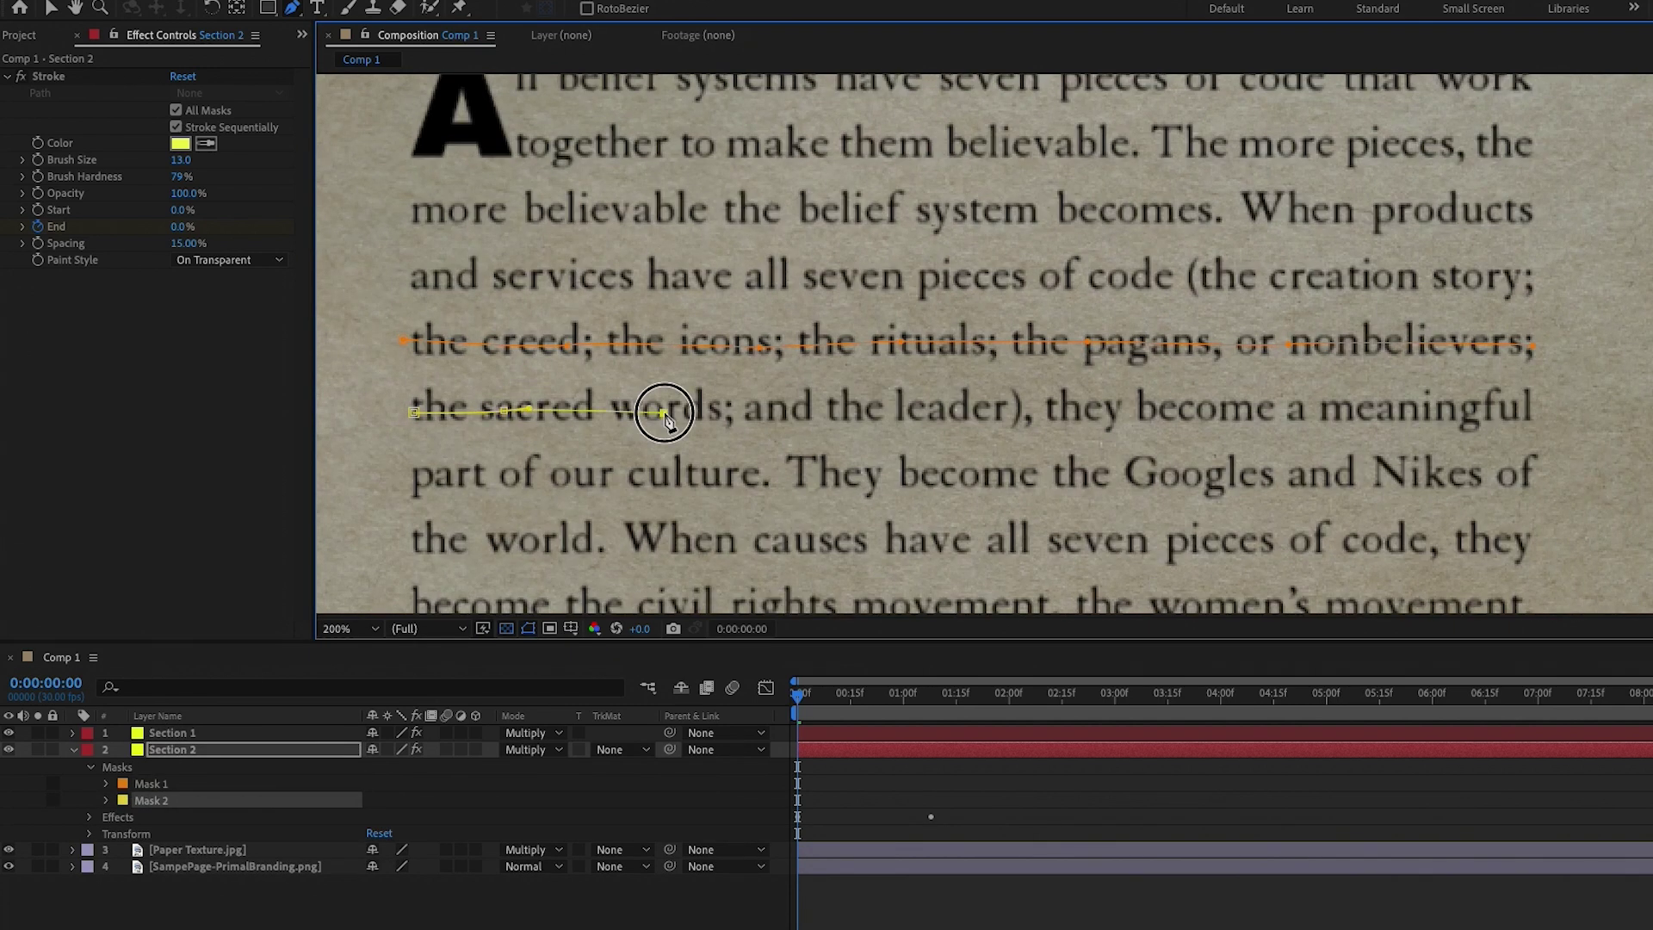
left_click_drag(827, 408, 853, 406)
left_click_drag(1046, 406, 1070, 405)
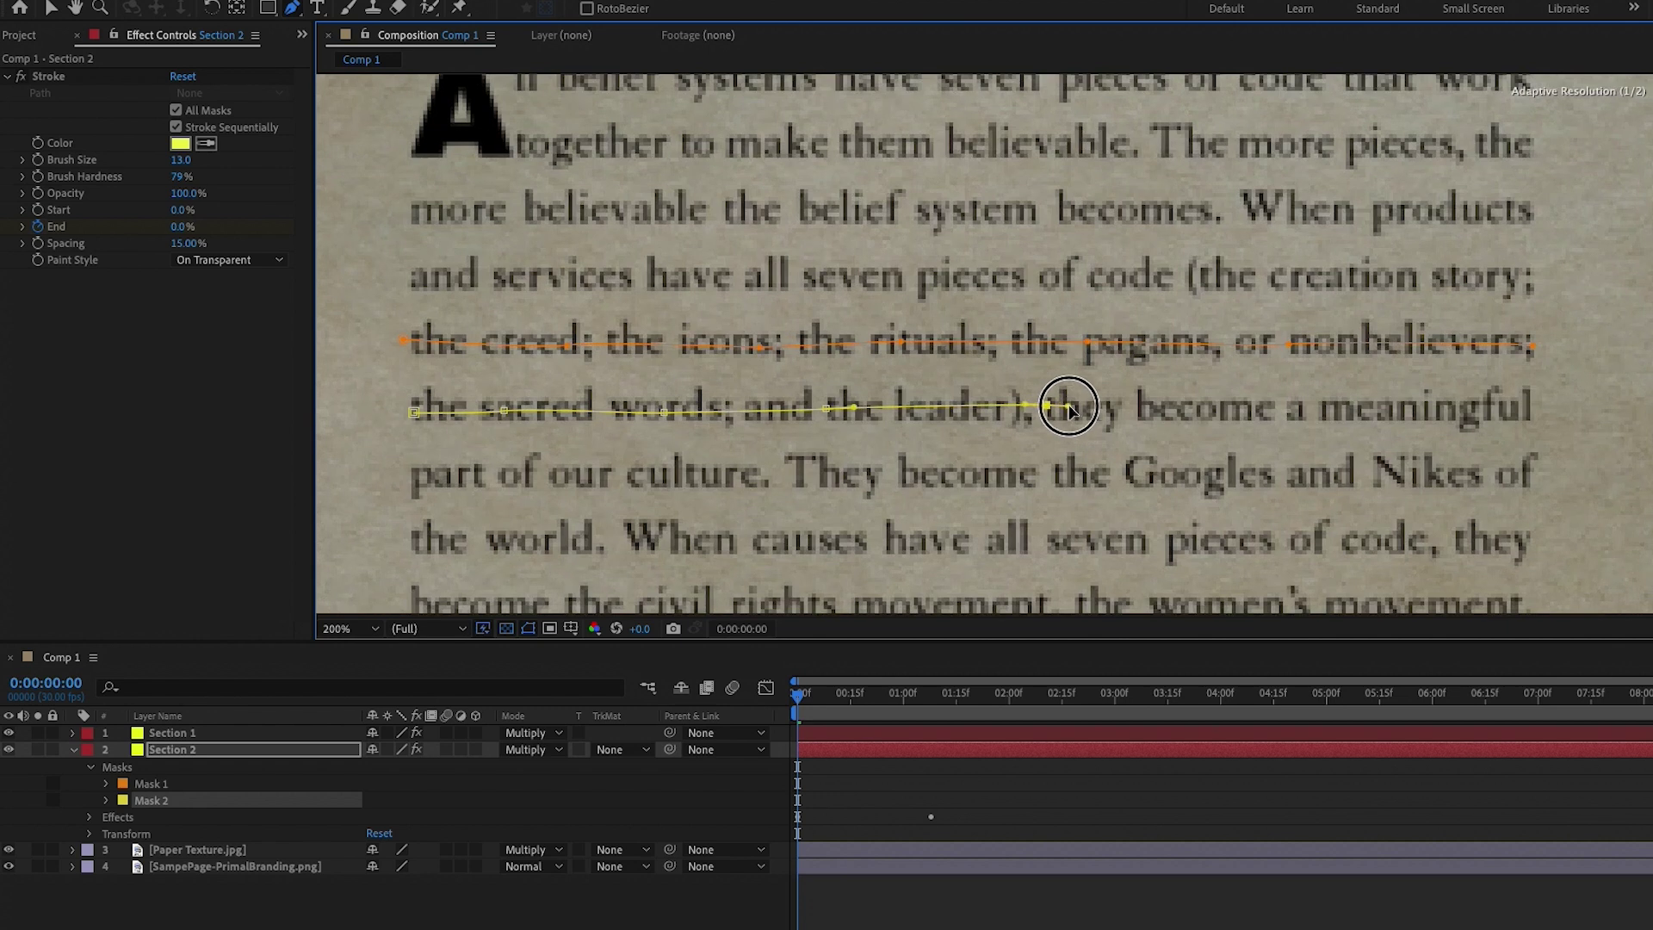
left_click(1273, 410)
left_click_drag(1407, 408, 1429, 408)
left_click_drag(1531, 413, 1541, 414)
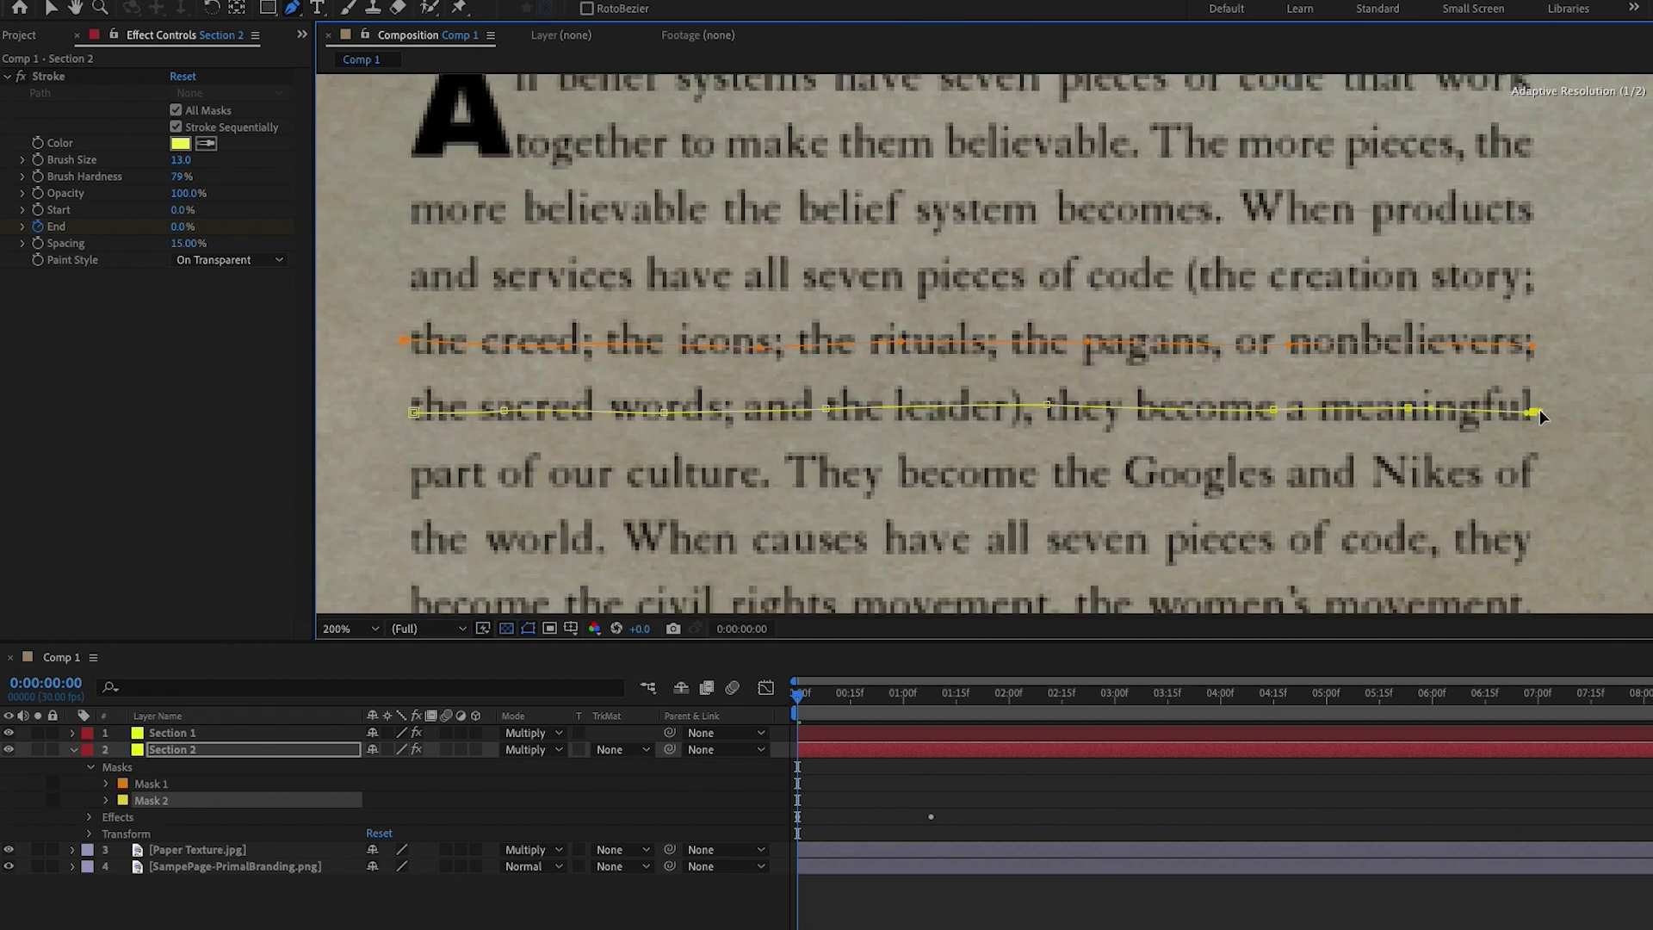
Draw a third mask along "part of our culture." and set viewer magnification to Fit
left_click(412, 480)
left_click_drag(482, 484, 669, 479)
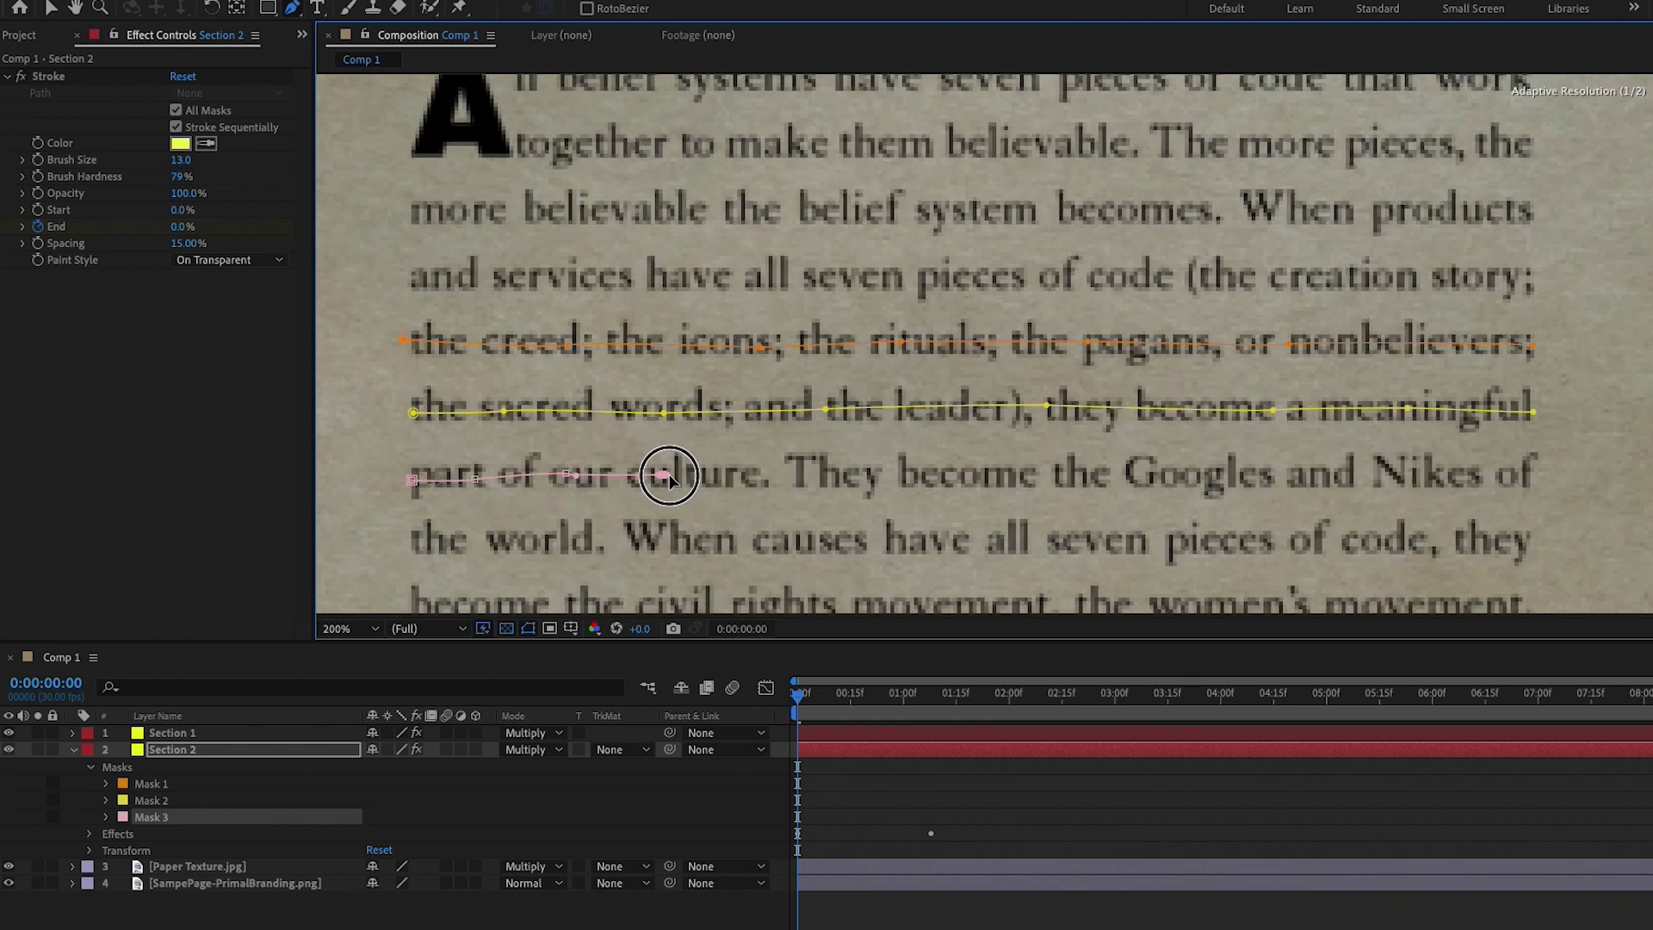
left_click(768, 478)
left_click(344, 629)
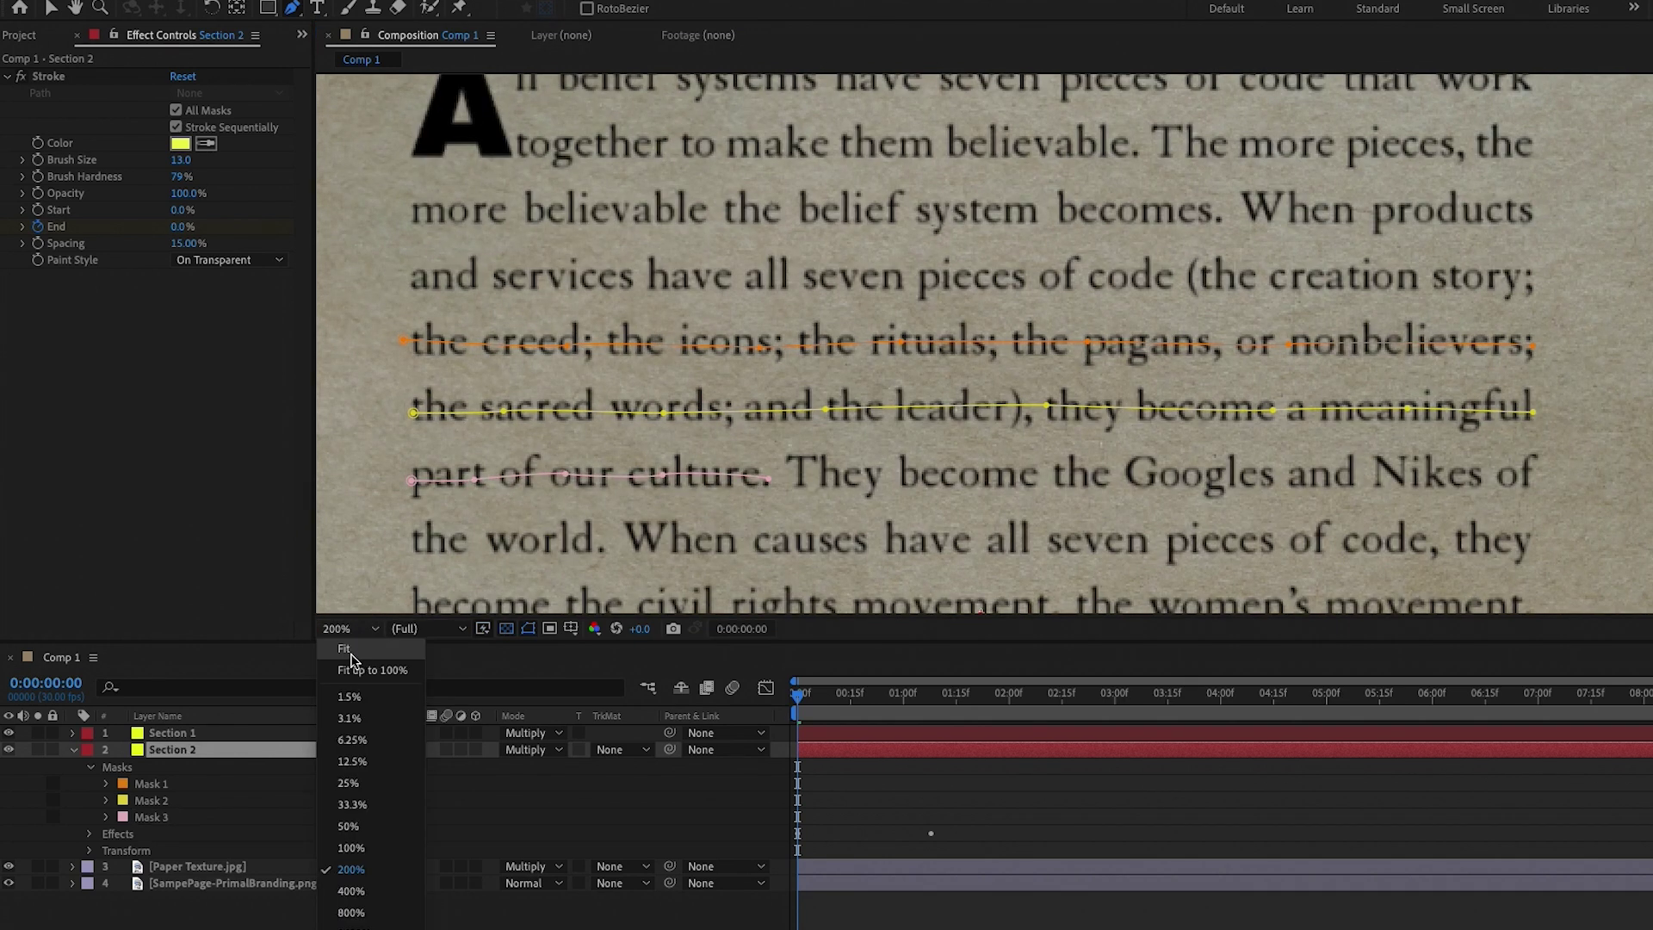
left_click(348, 652)
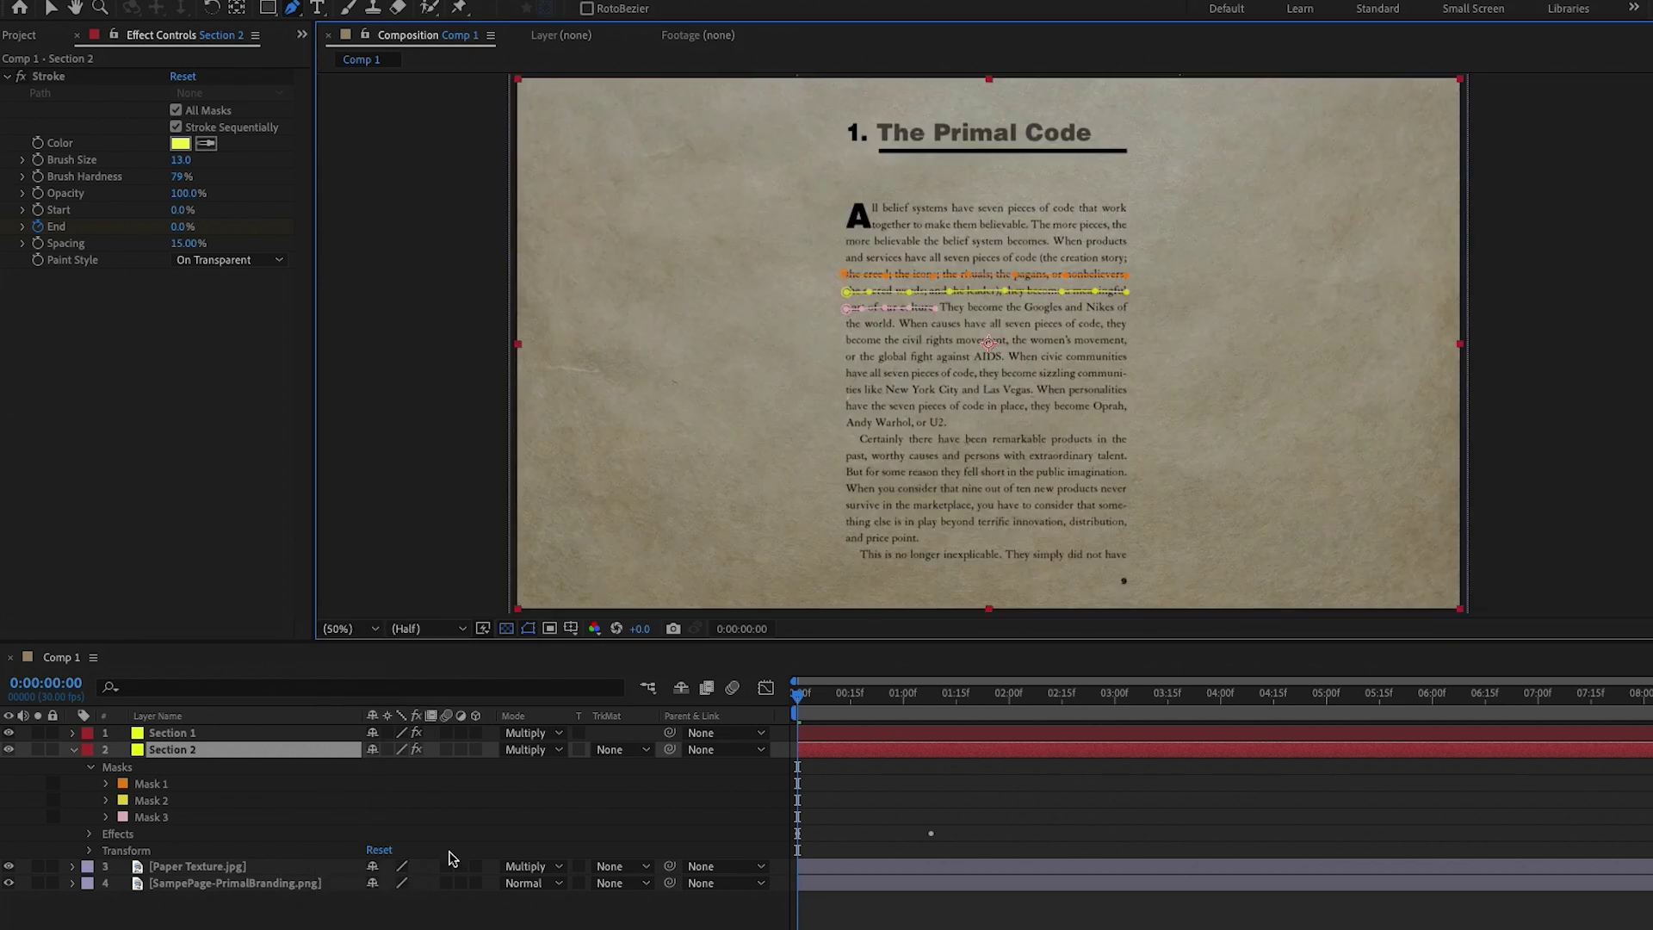
left_click(818, 856)
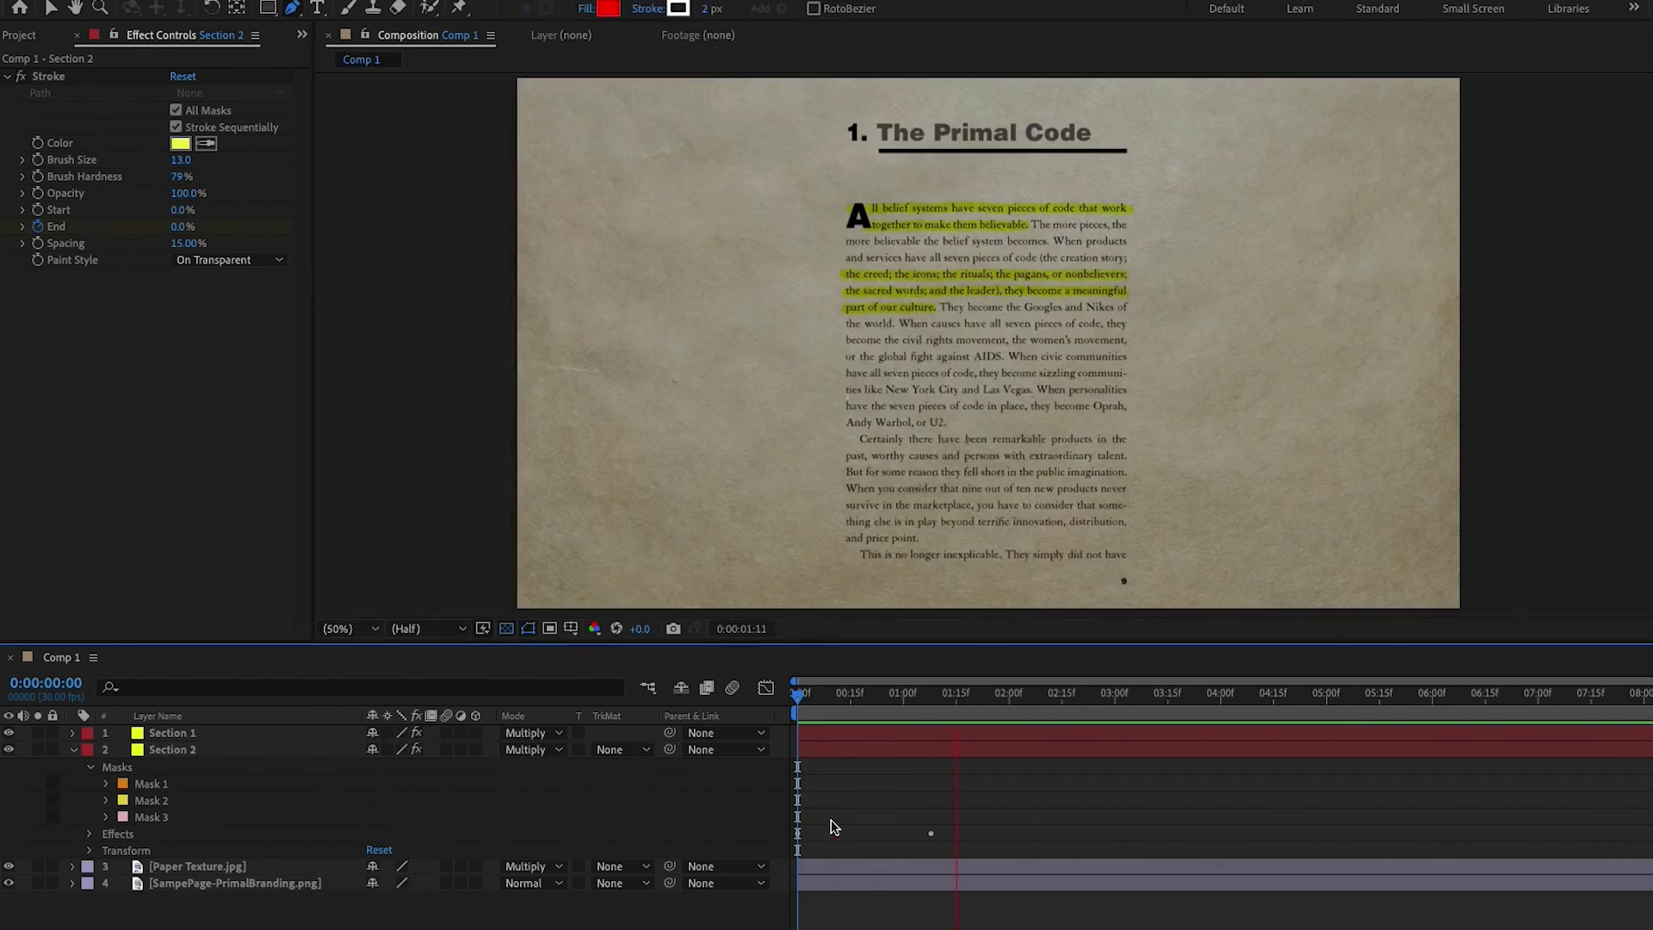
key("space")
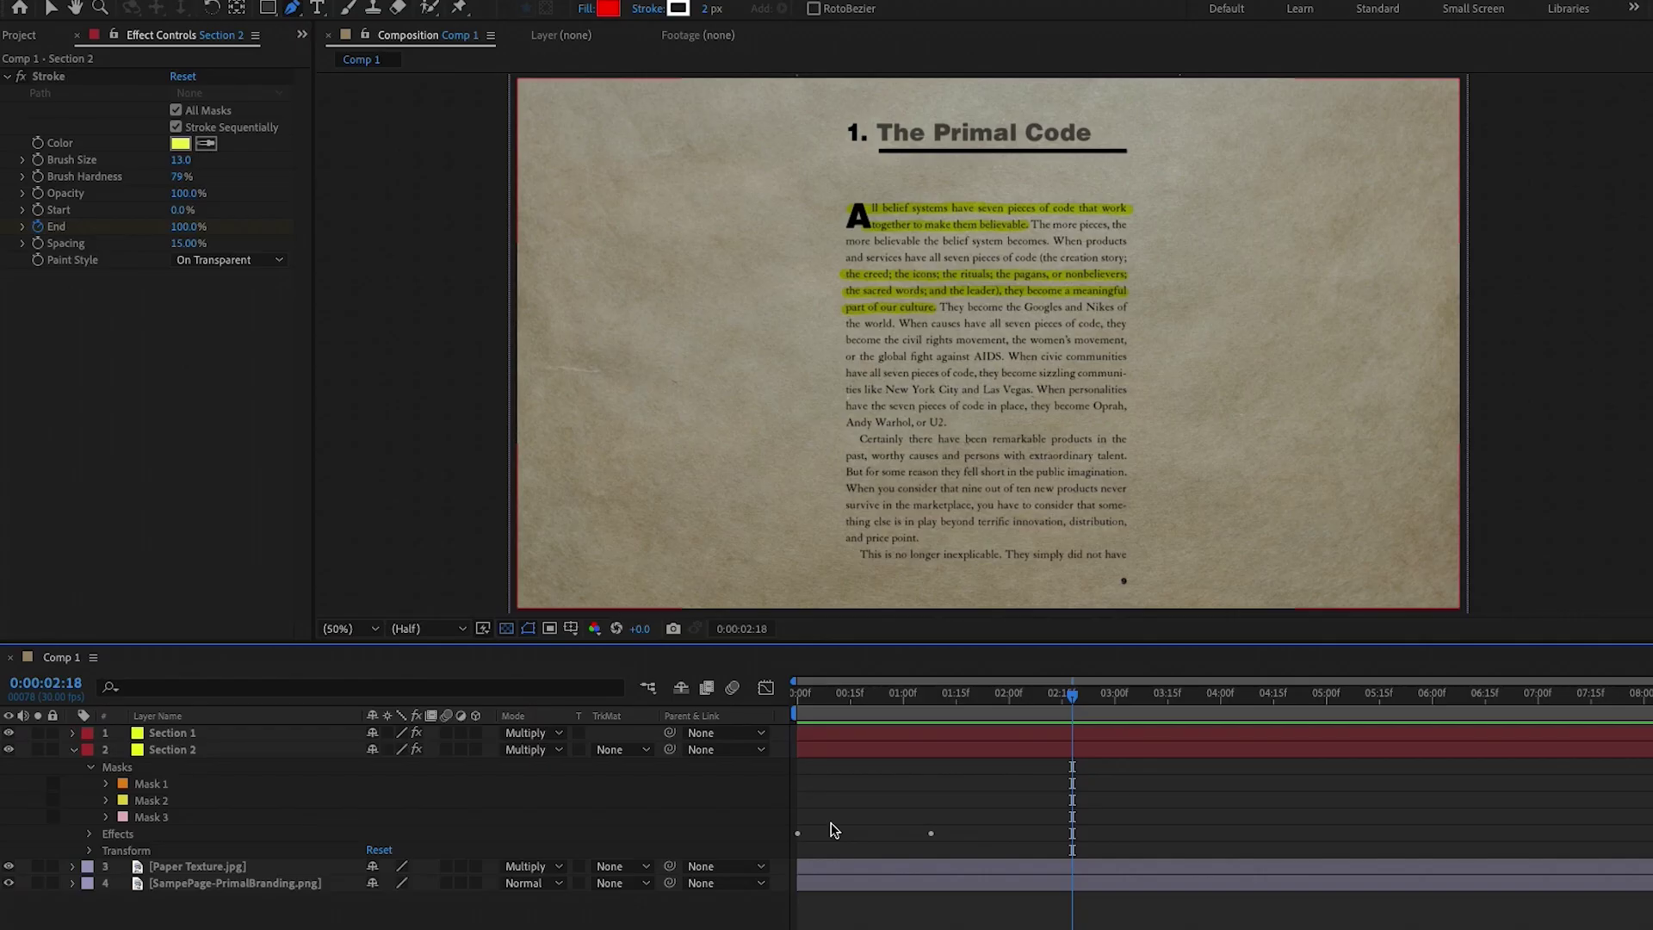
Reveal Stroke for both Section layers and move Section 2's start later, near 01:13
left_click(839, 756)
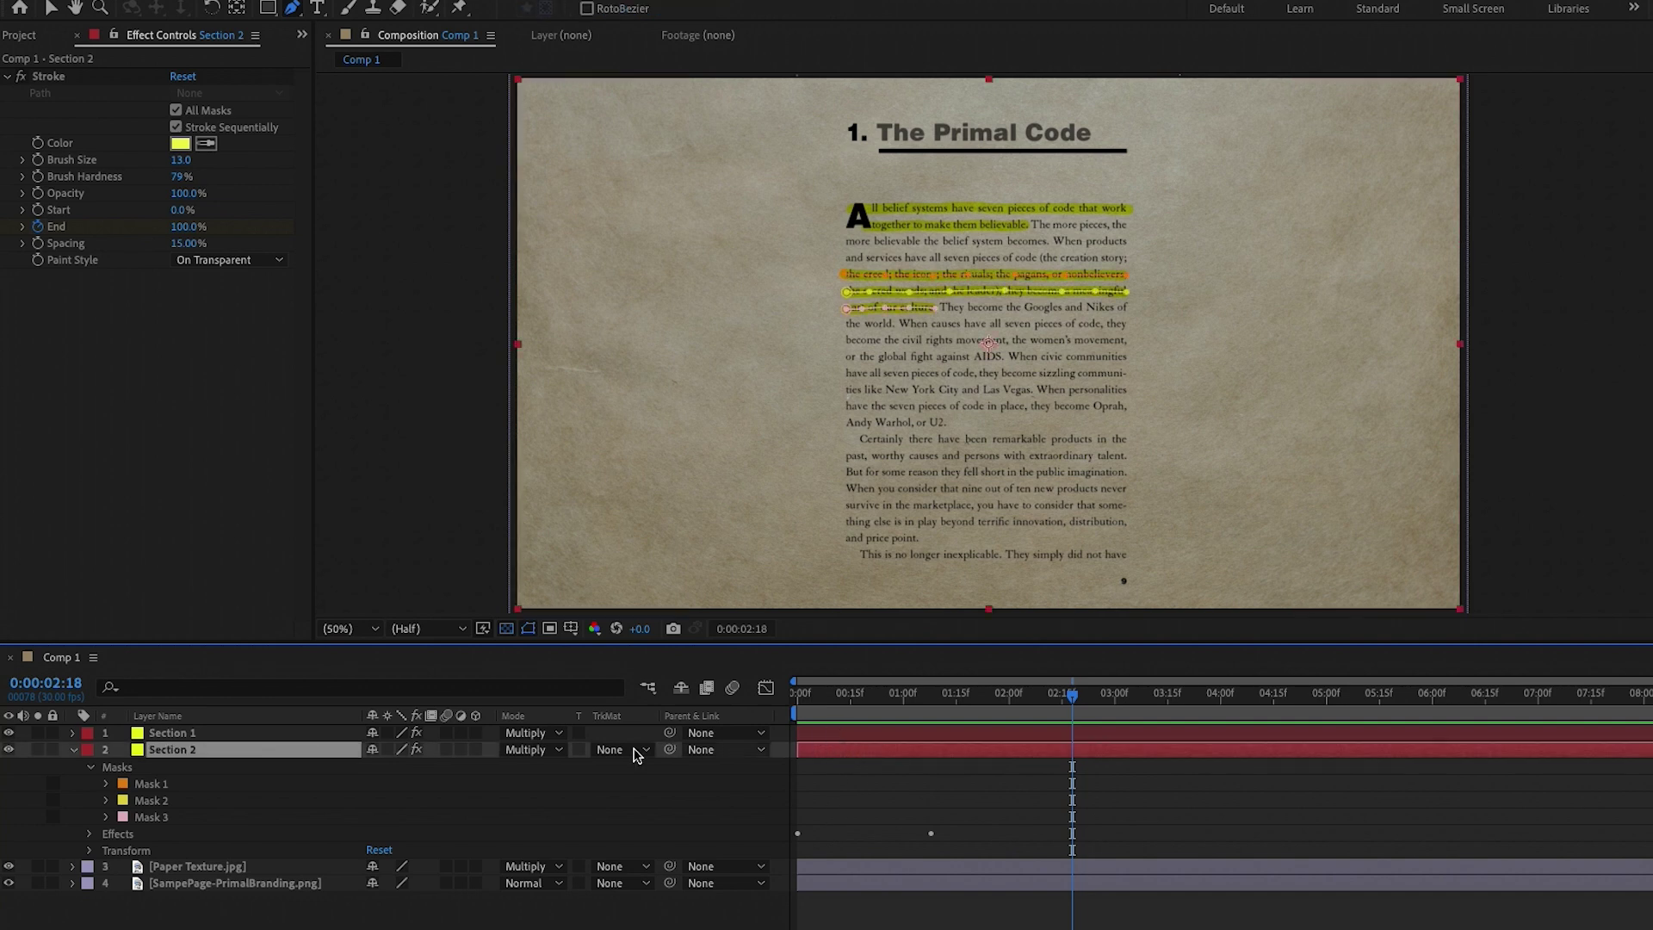
left_click(172, 732, "shift")
key("e")
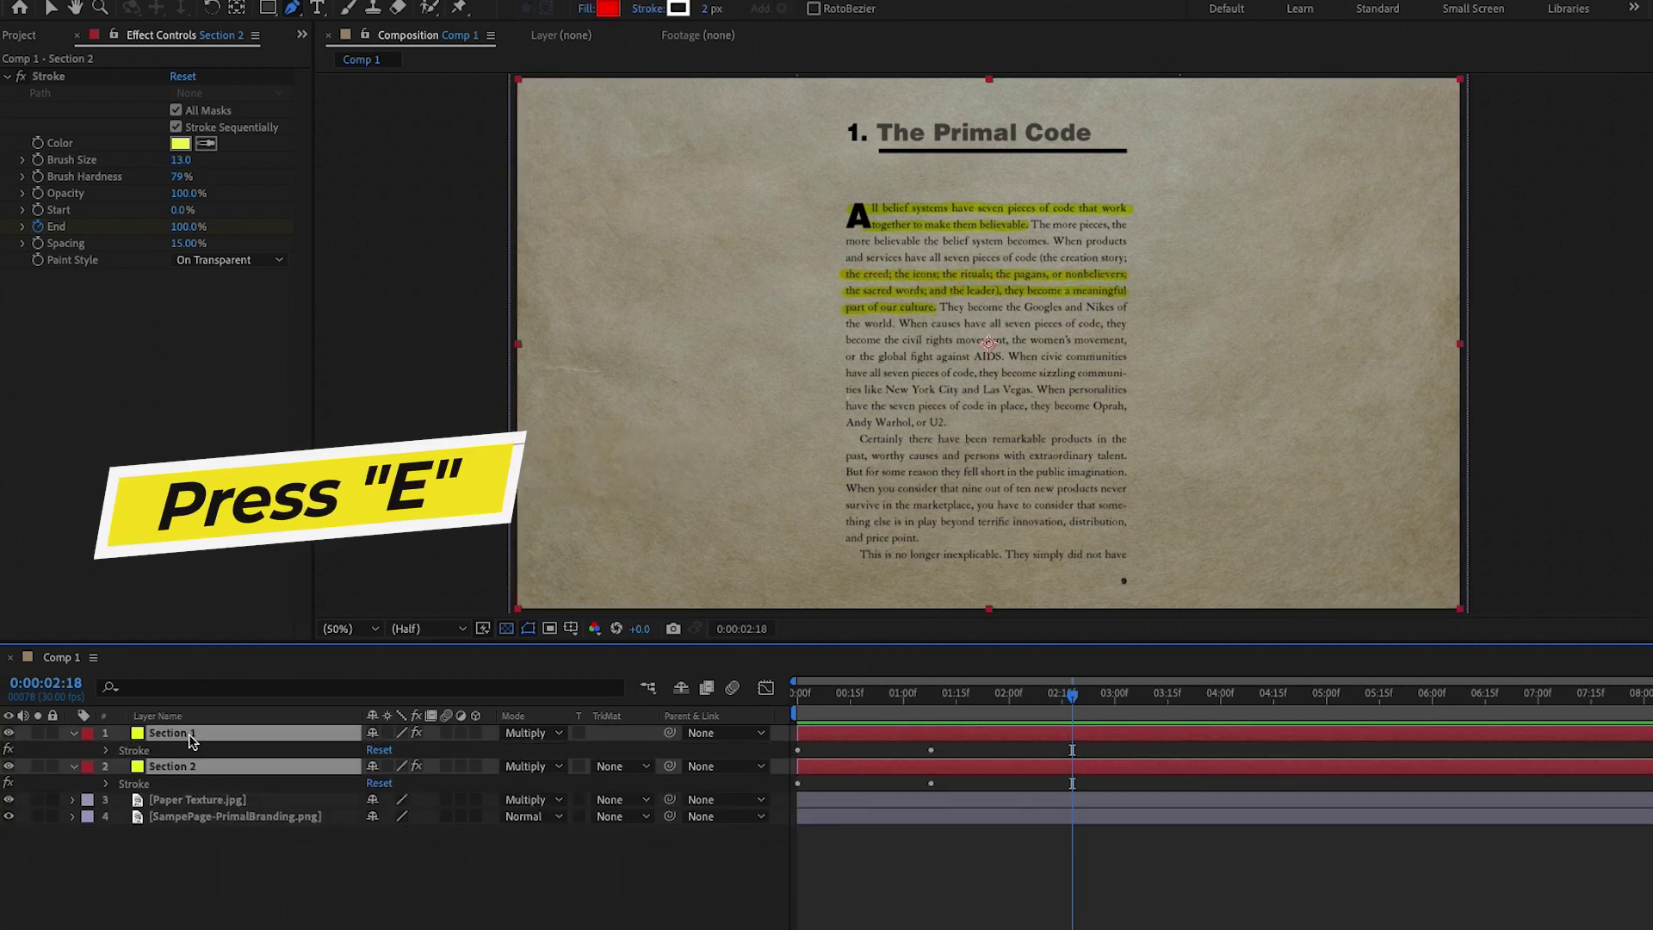
left_click(814, 779)
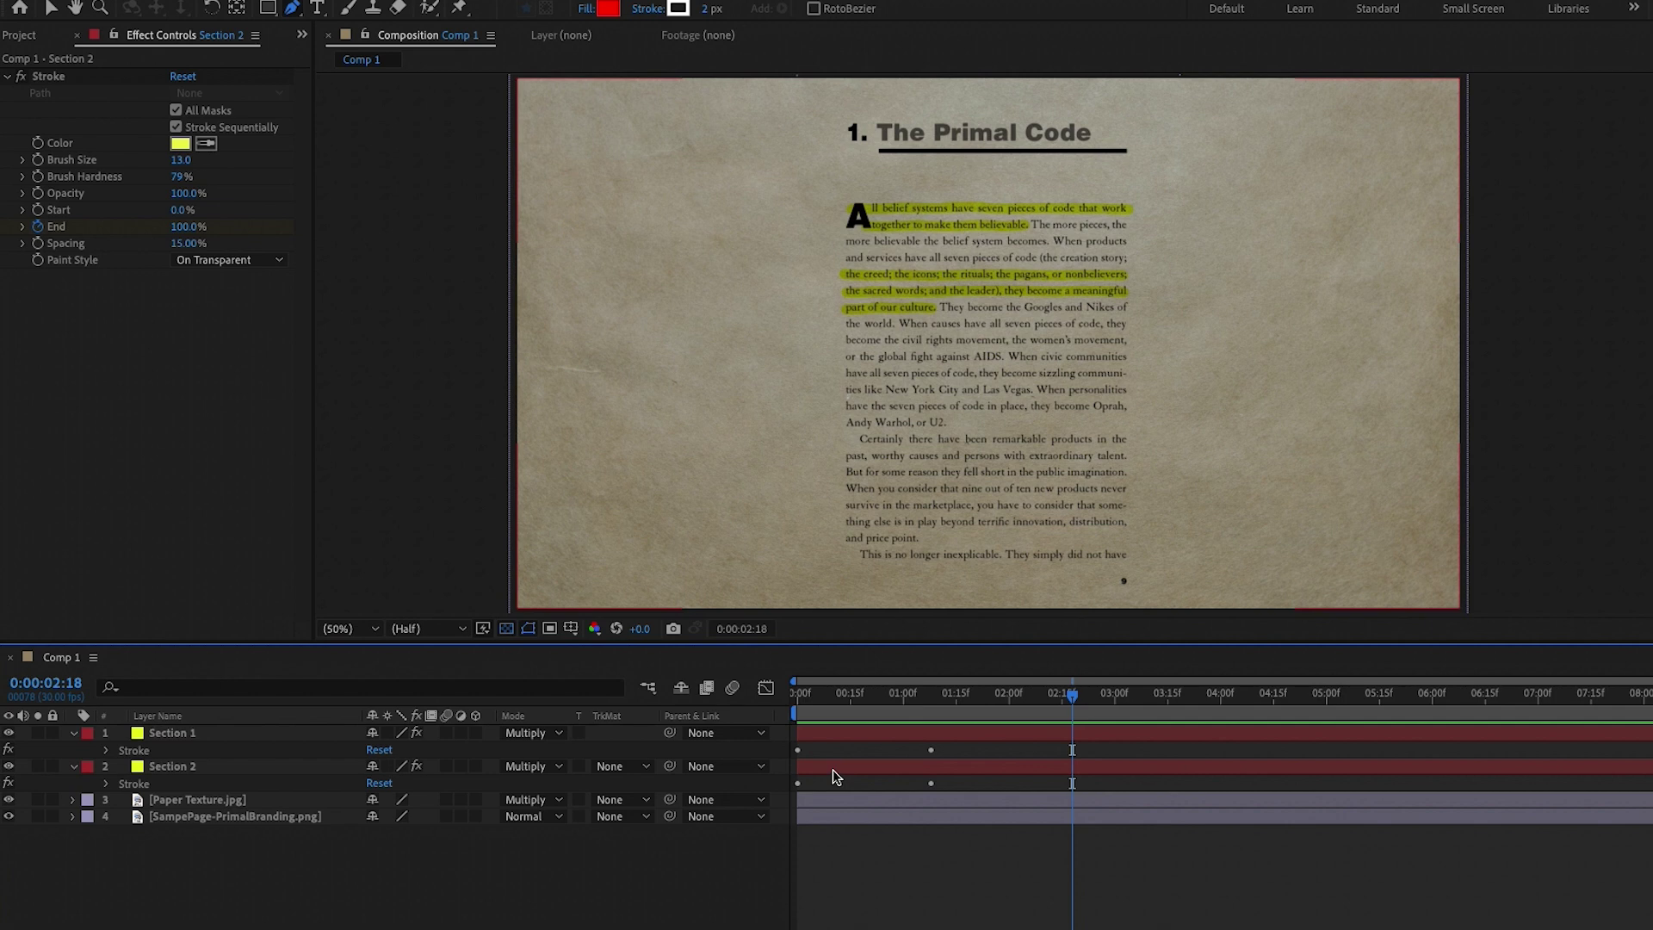
left_click_drag(834, 777, 994, 777)
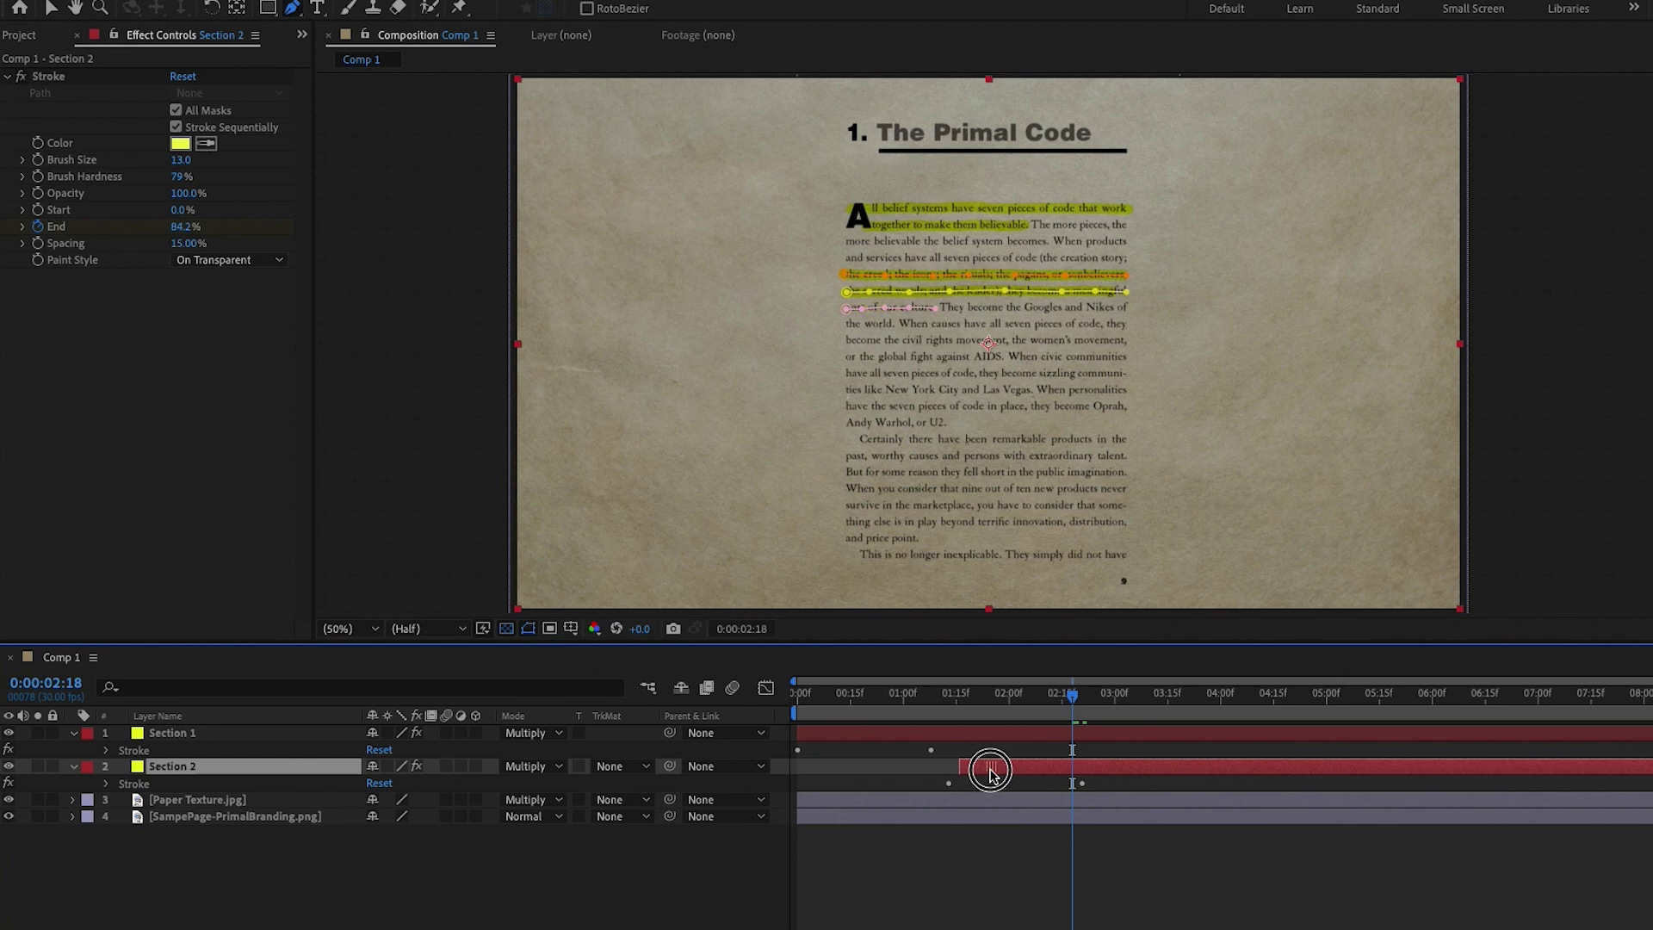
left_click_drag(953, 697, 737, 699)
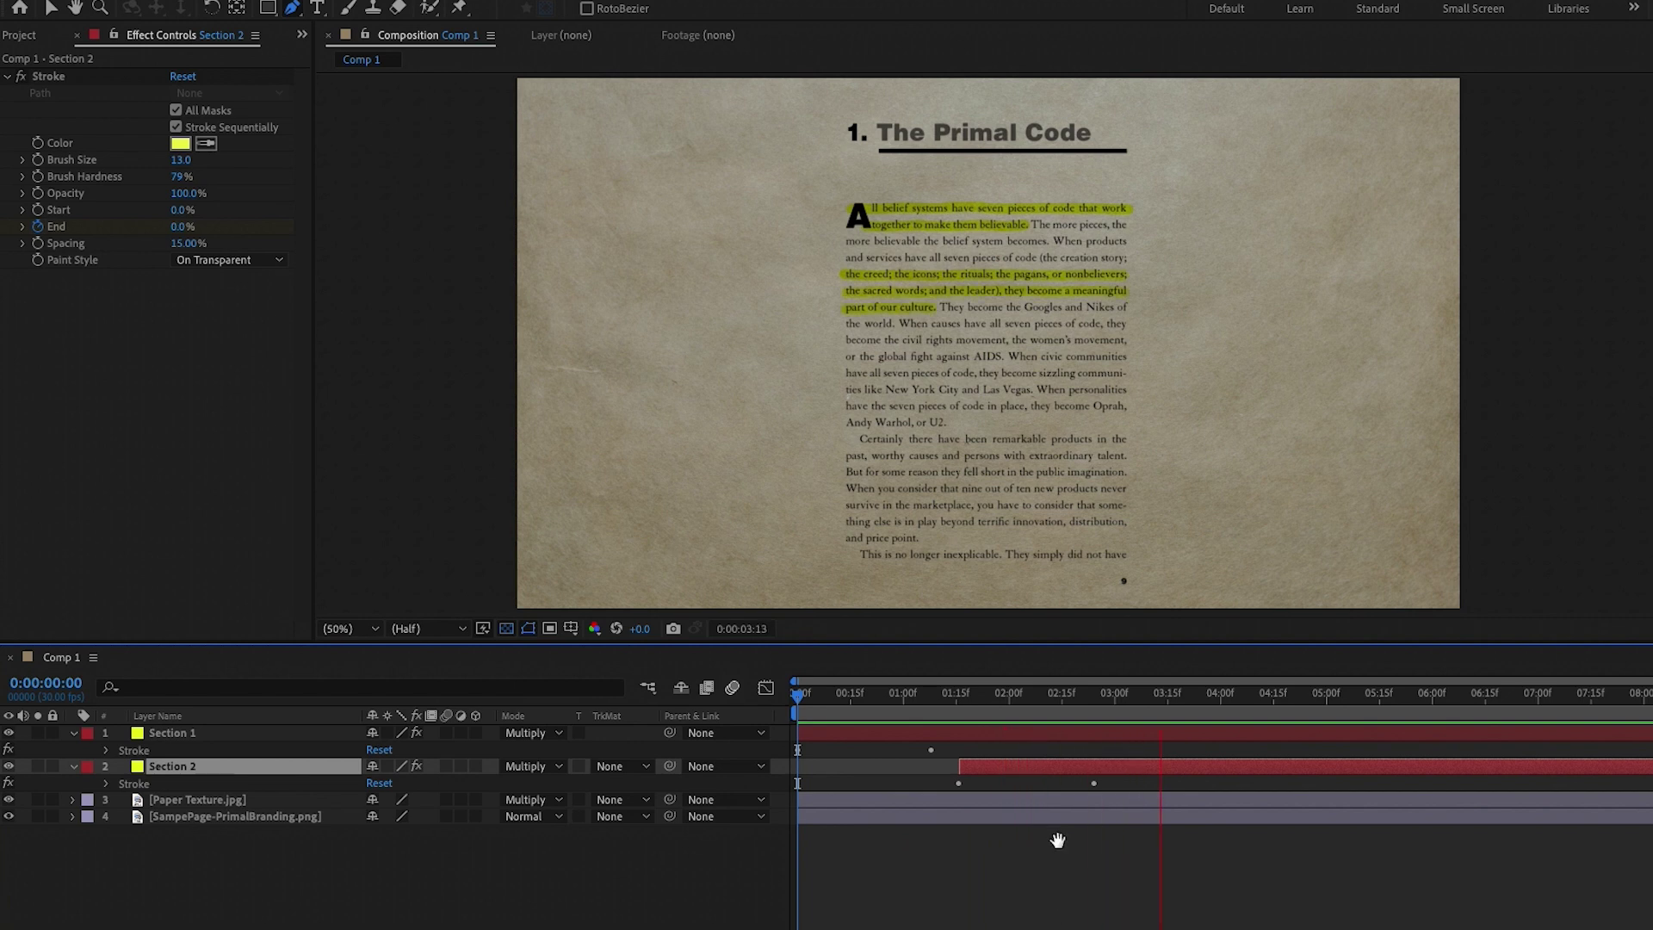
left_click_drag(989, 769, 1000, 774)
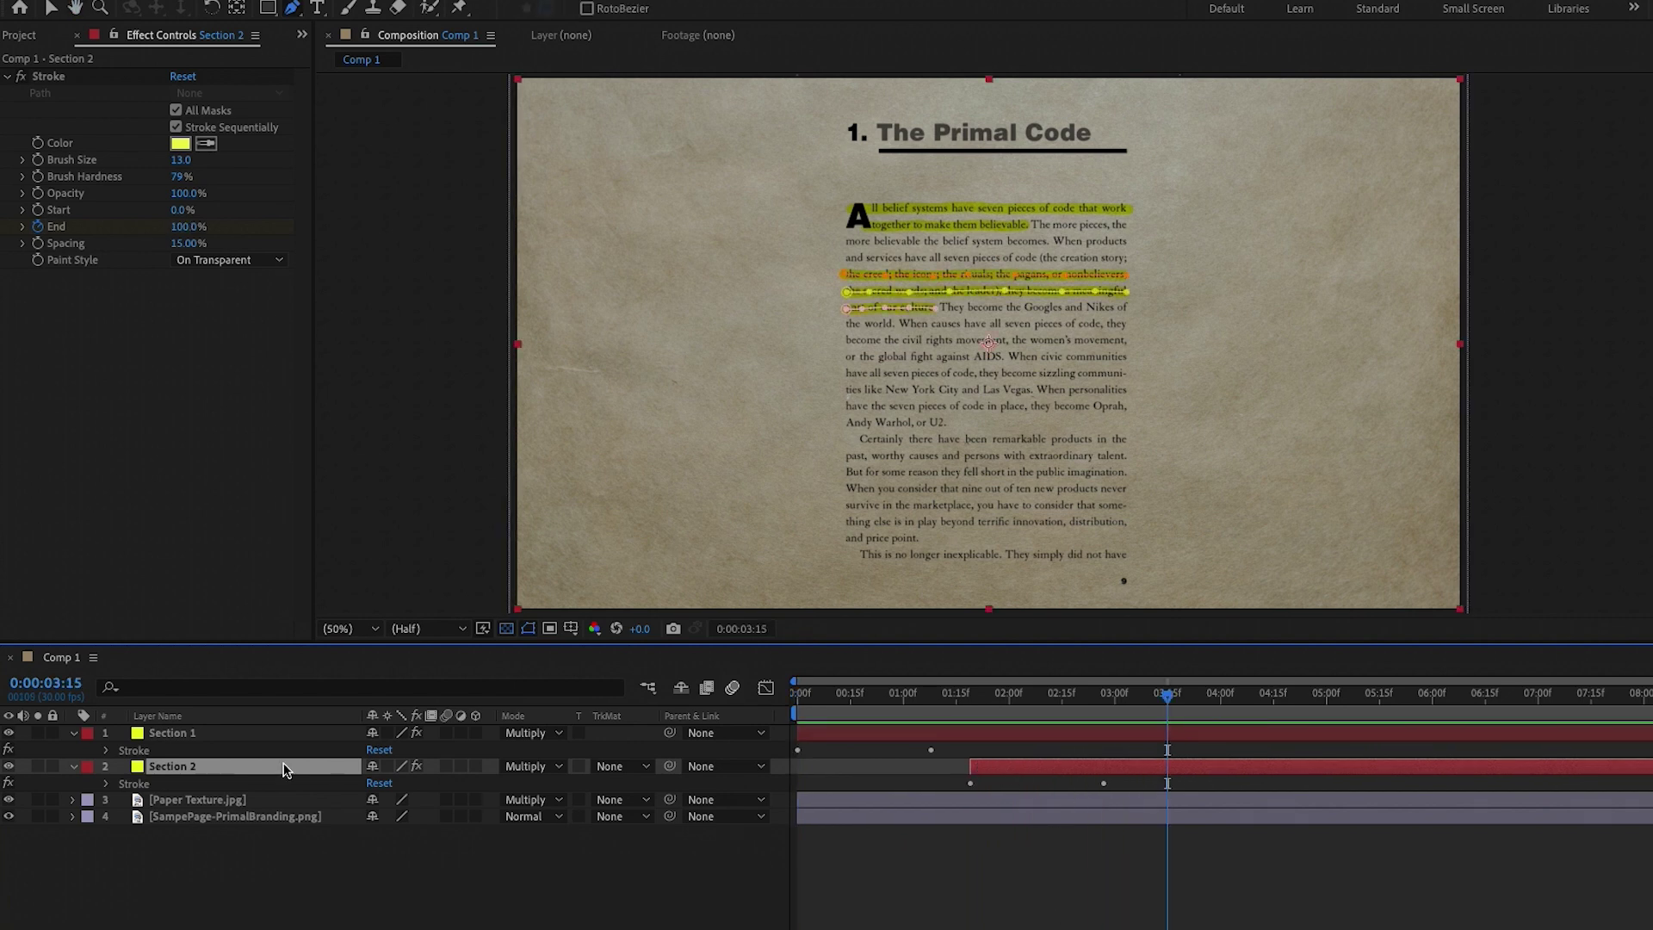
Move Section 2's final End keyframe to 0:00:02:27 and return to the composition start
left_click(107, 783)
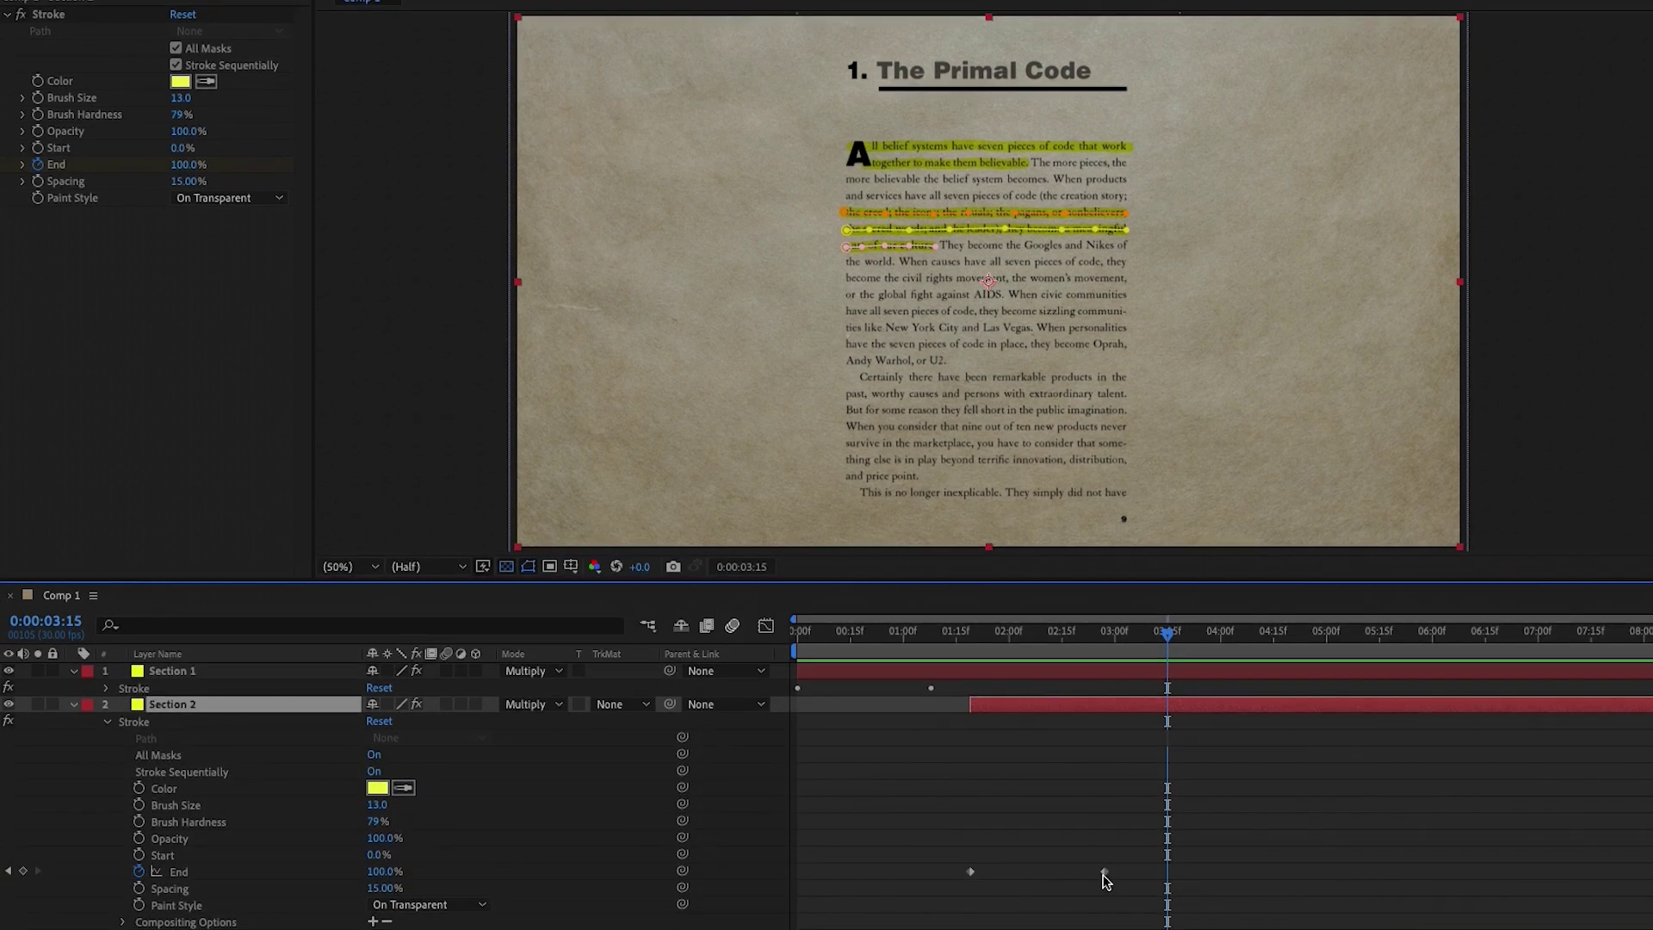
left_click(1111, 876)
left_click_drag(1112, 876, 1151, 883)
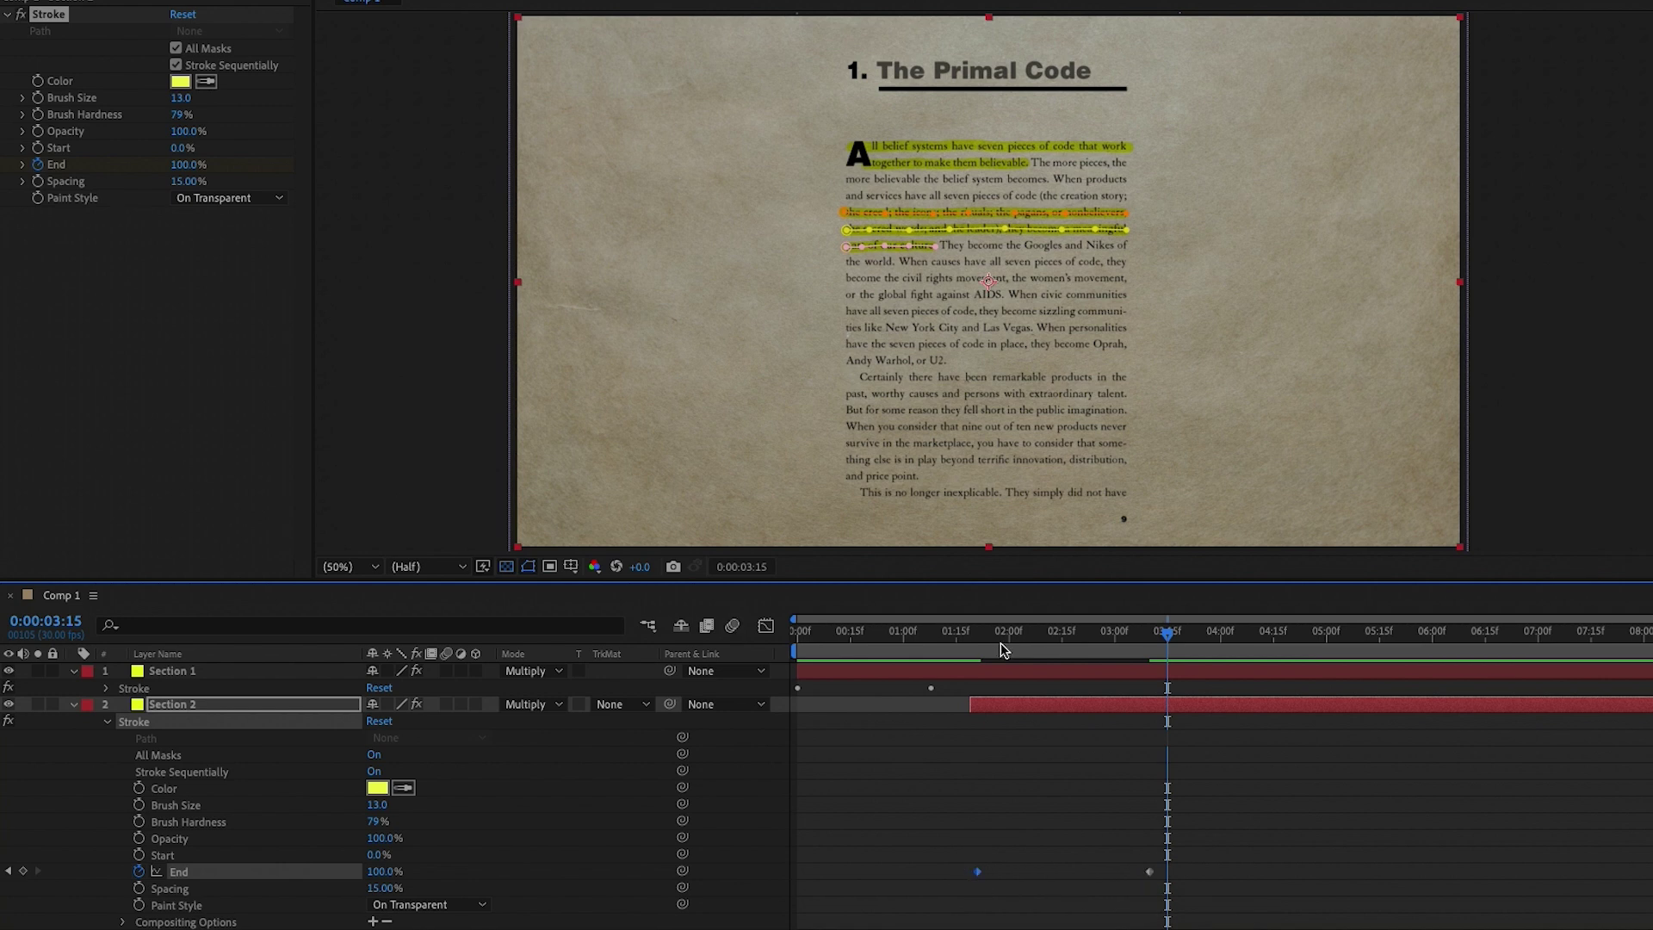
left_click_drag(1000, 704, 1025, 704)
key("Home")
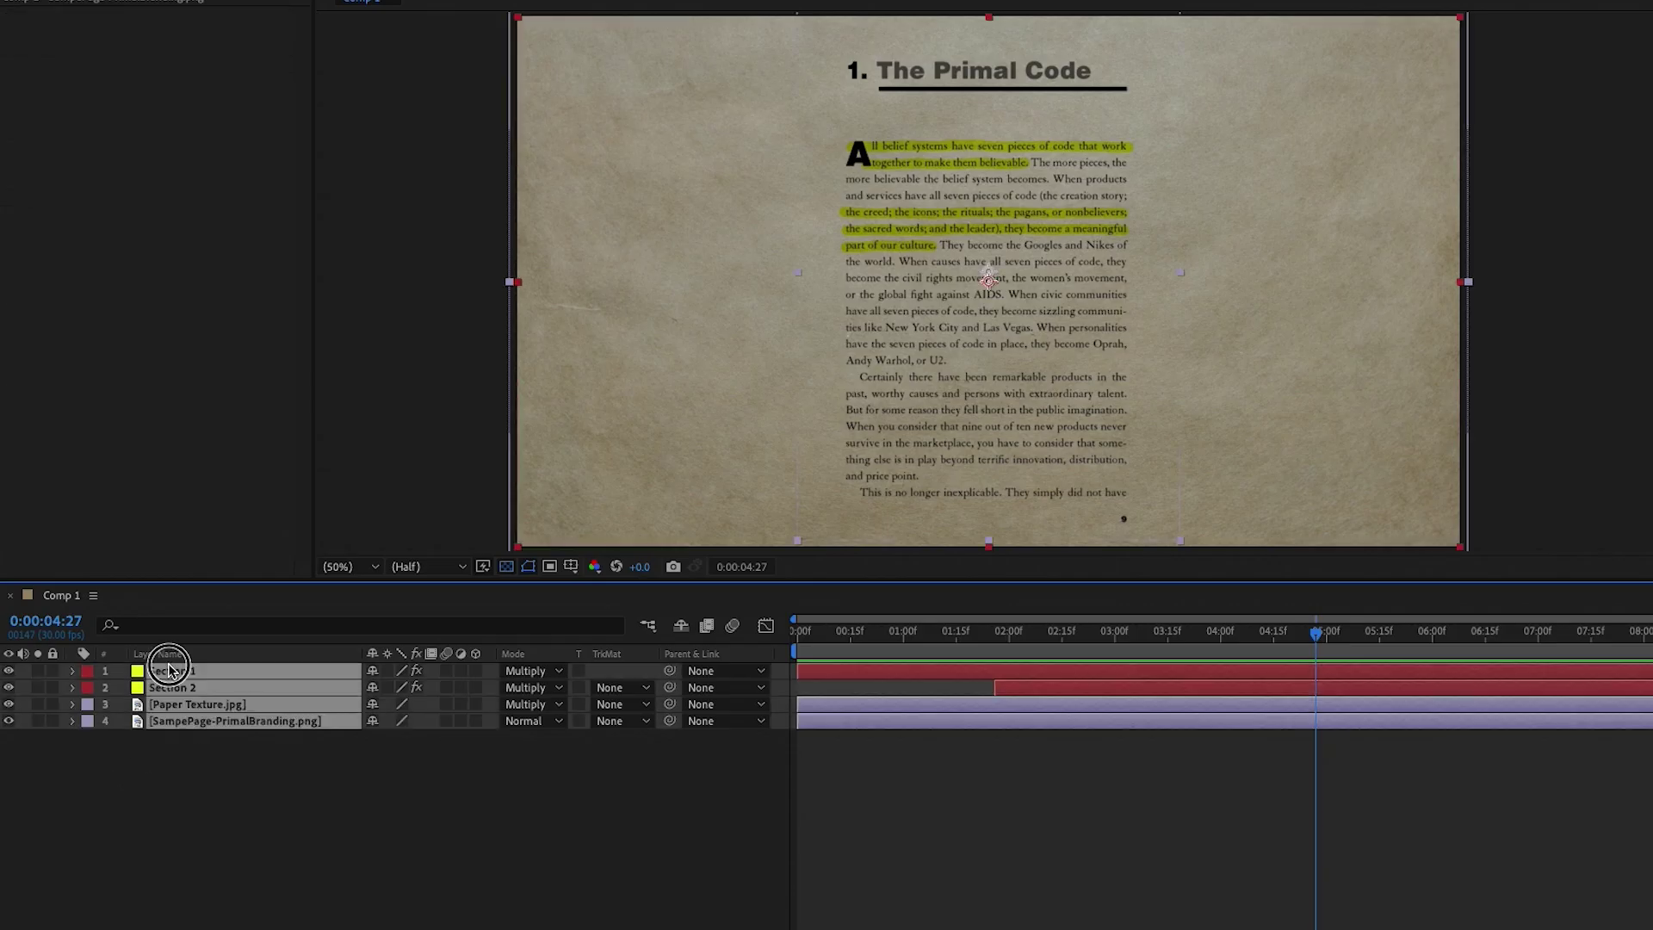
Pre-compose all four layers into 'Highlighter Effect' and scrub to about 3:25
right_click(172, 677)
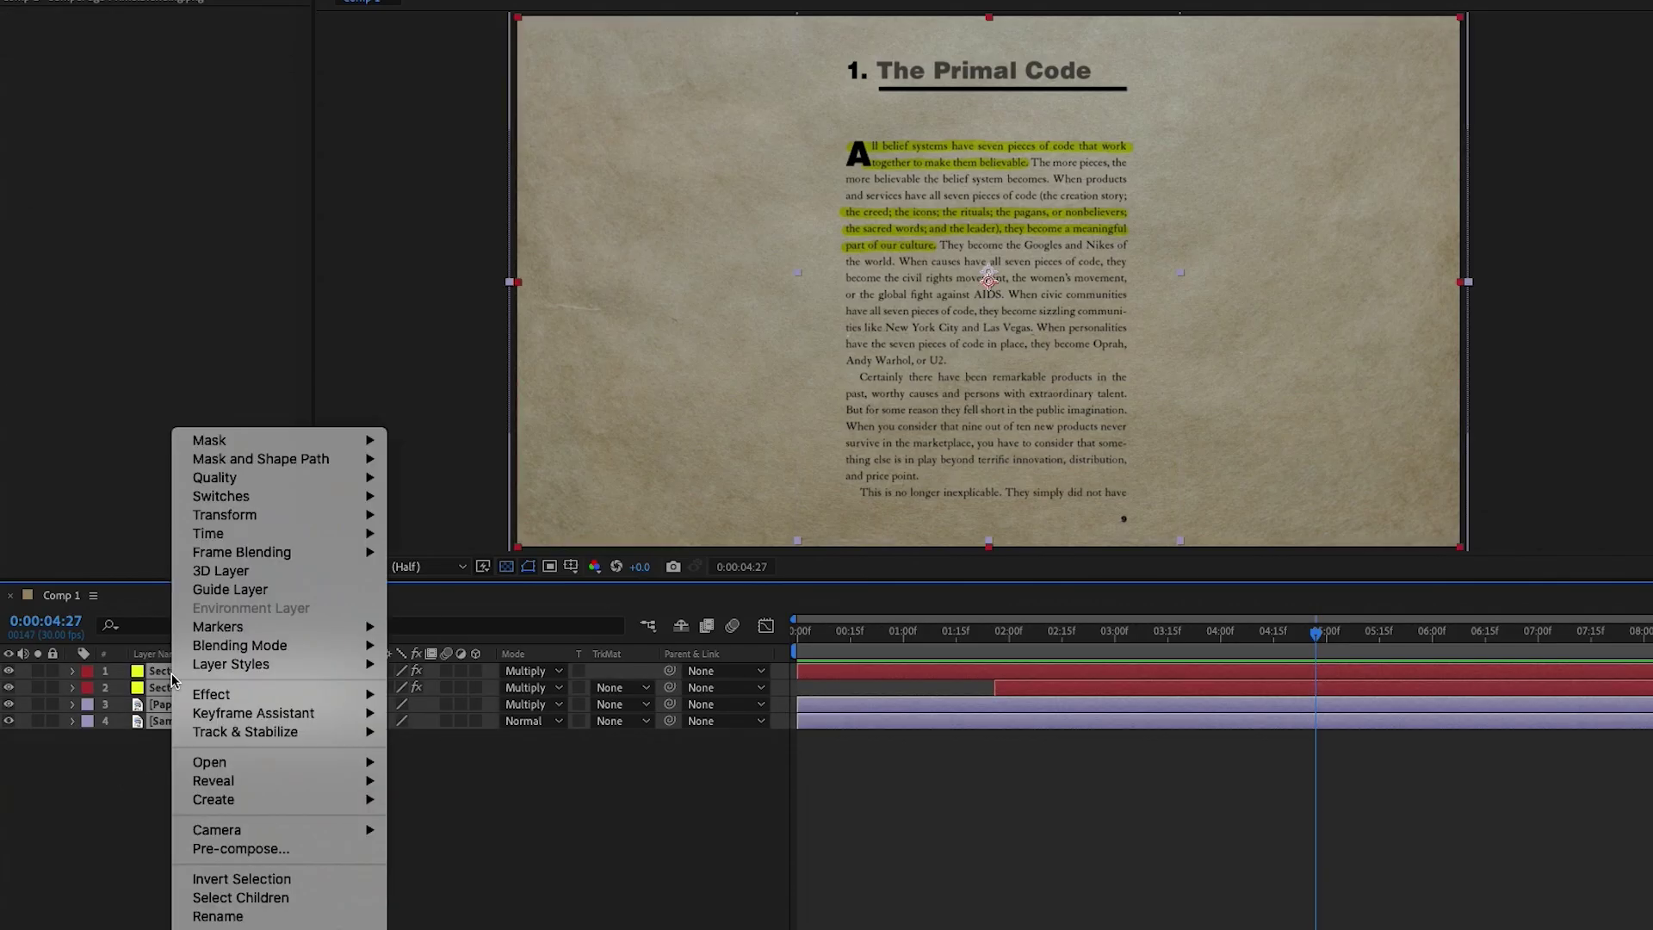
left_click(241, 849)
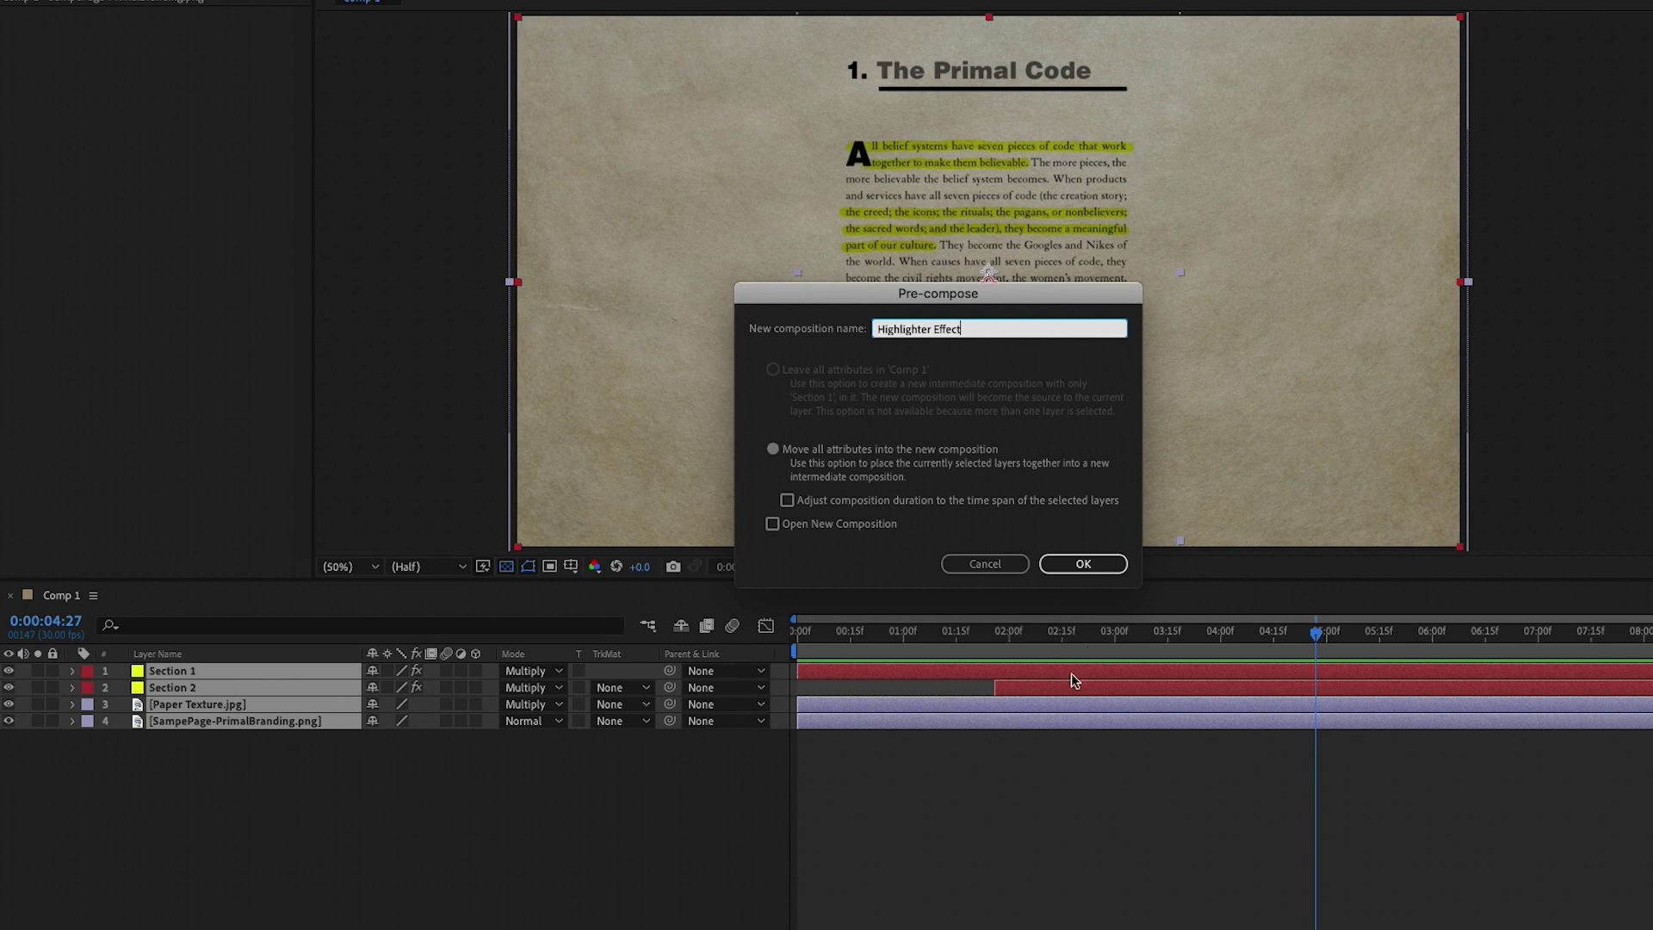
left_click(1083, 564)
left_click_drag(1022, 633, 1217, 658)
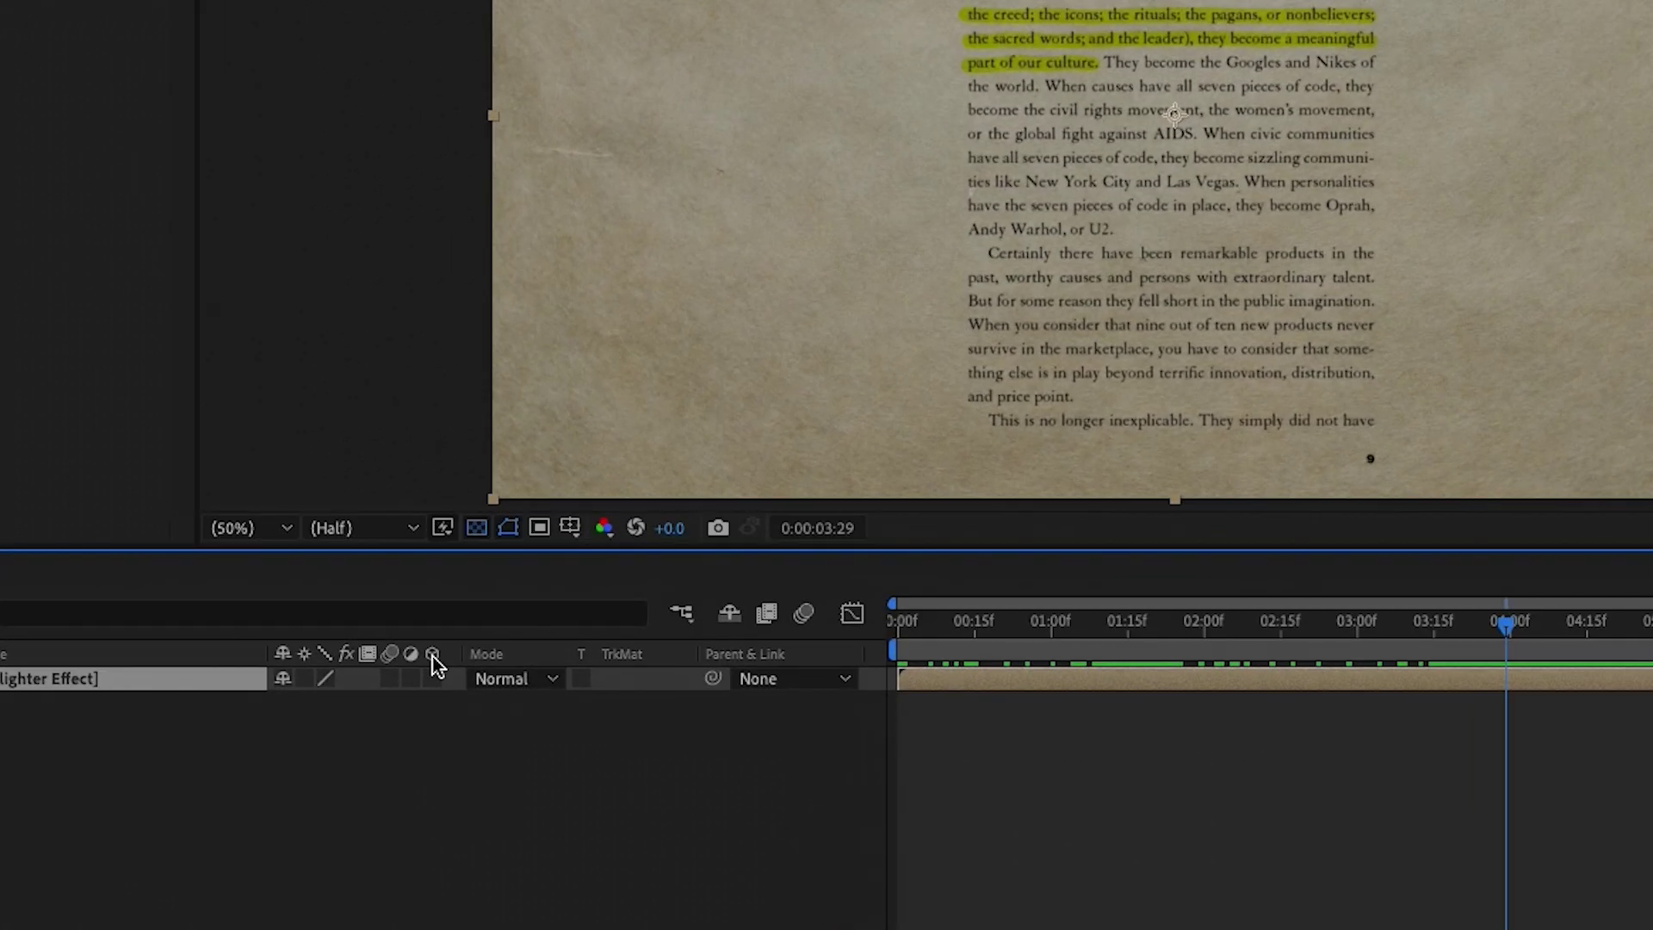
Make Highlighter Effect a 3D layer and open its Transform to tilt Orientation X to 313.2°
left_click(434, 679)
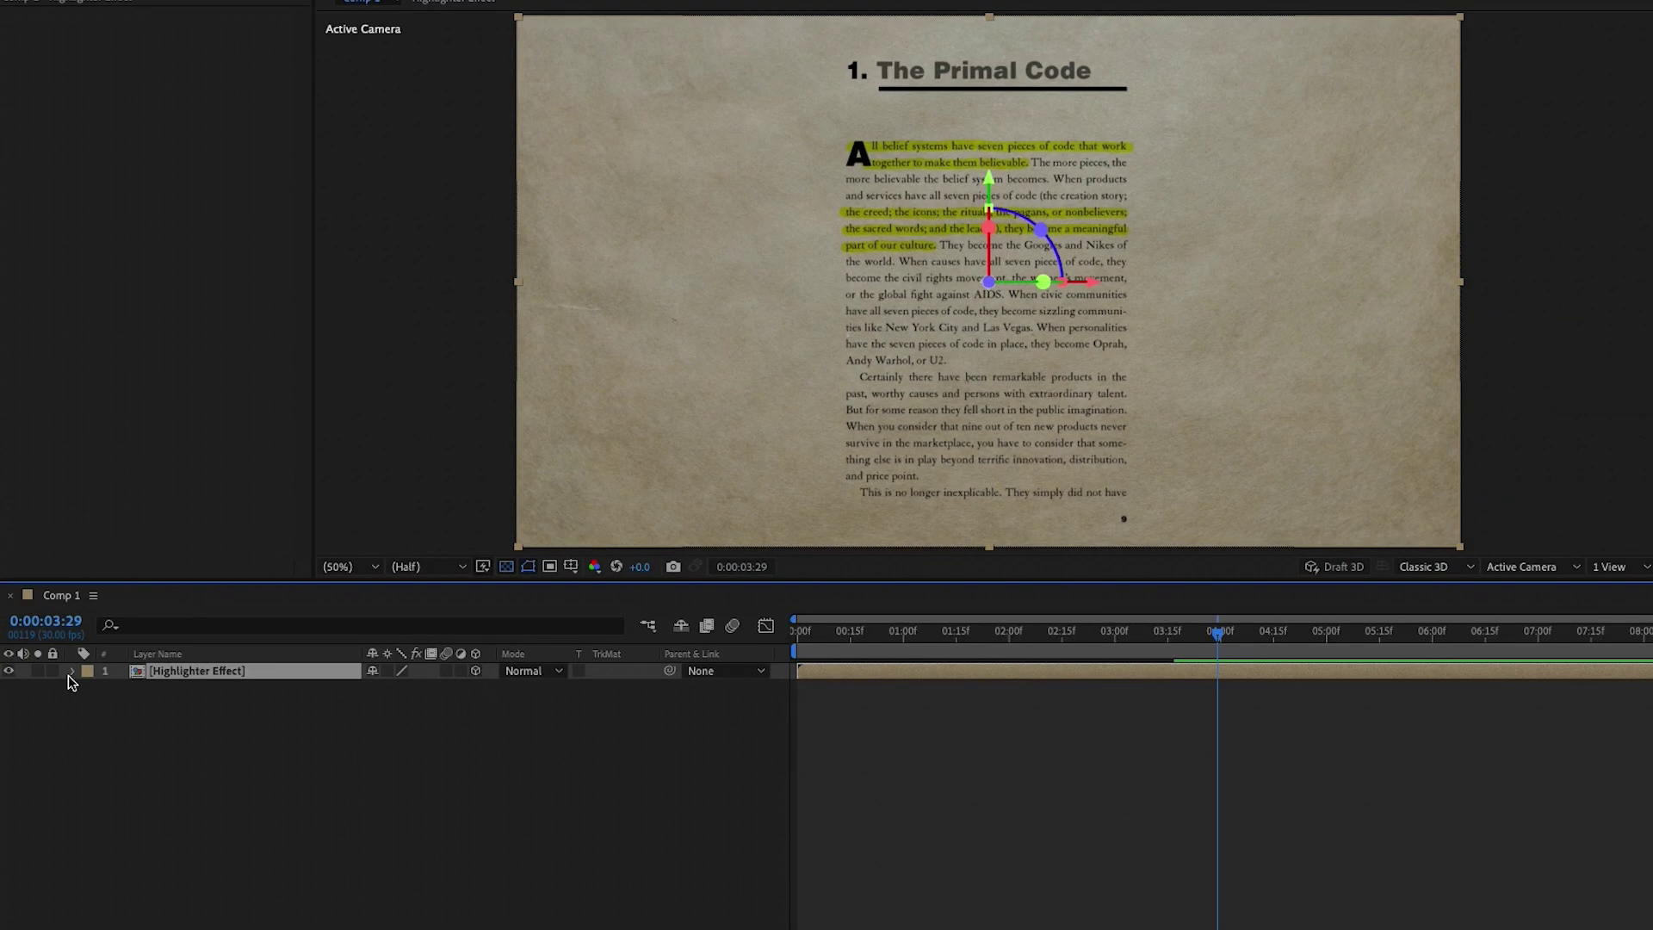
left_click(72, 671)
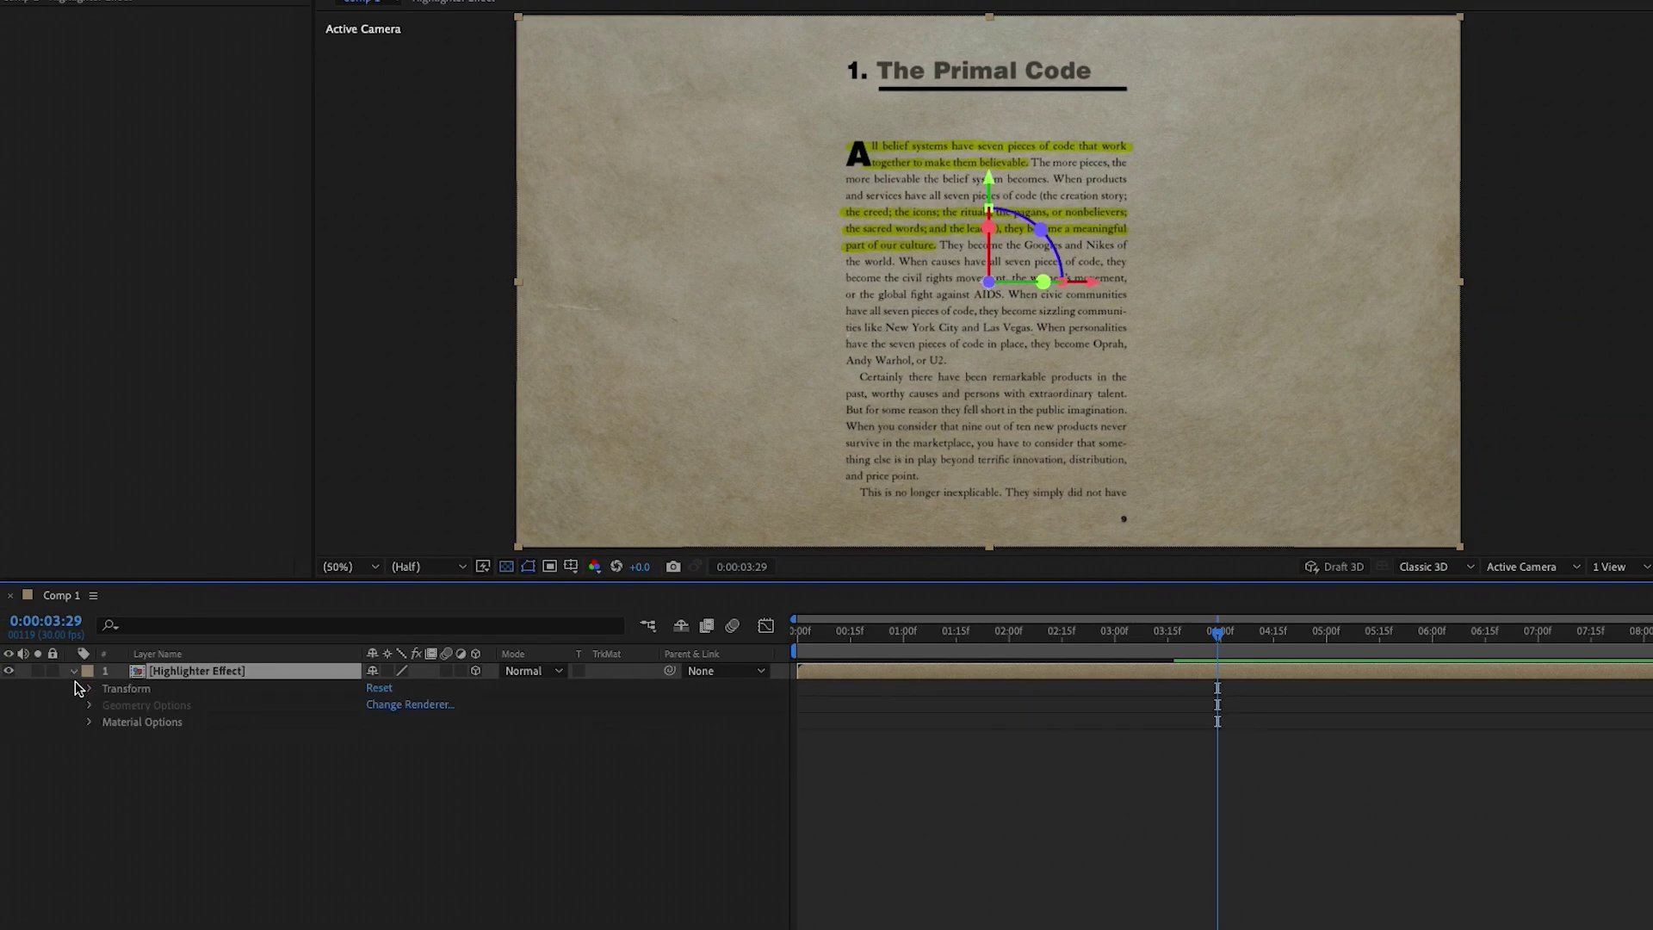
left_click(87, 689)
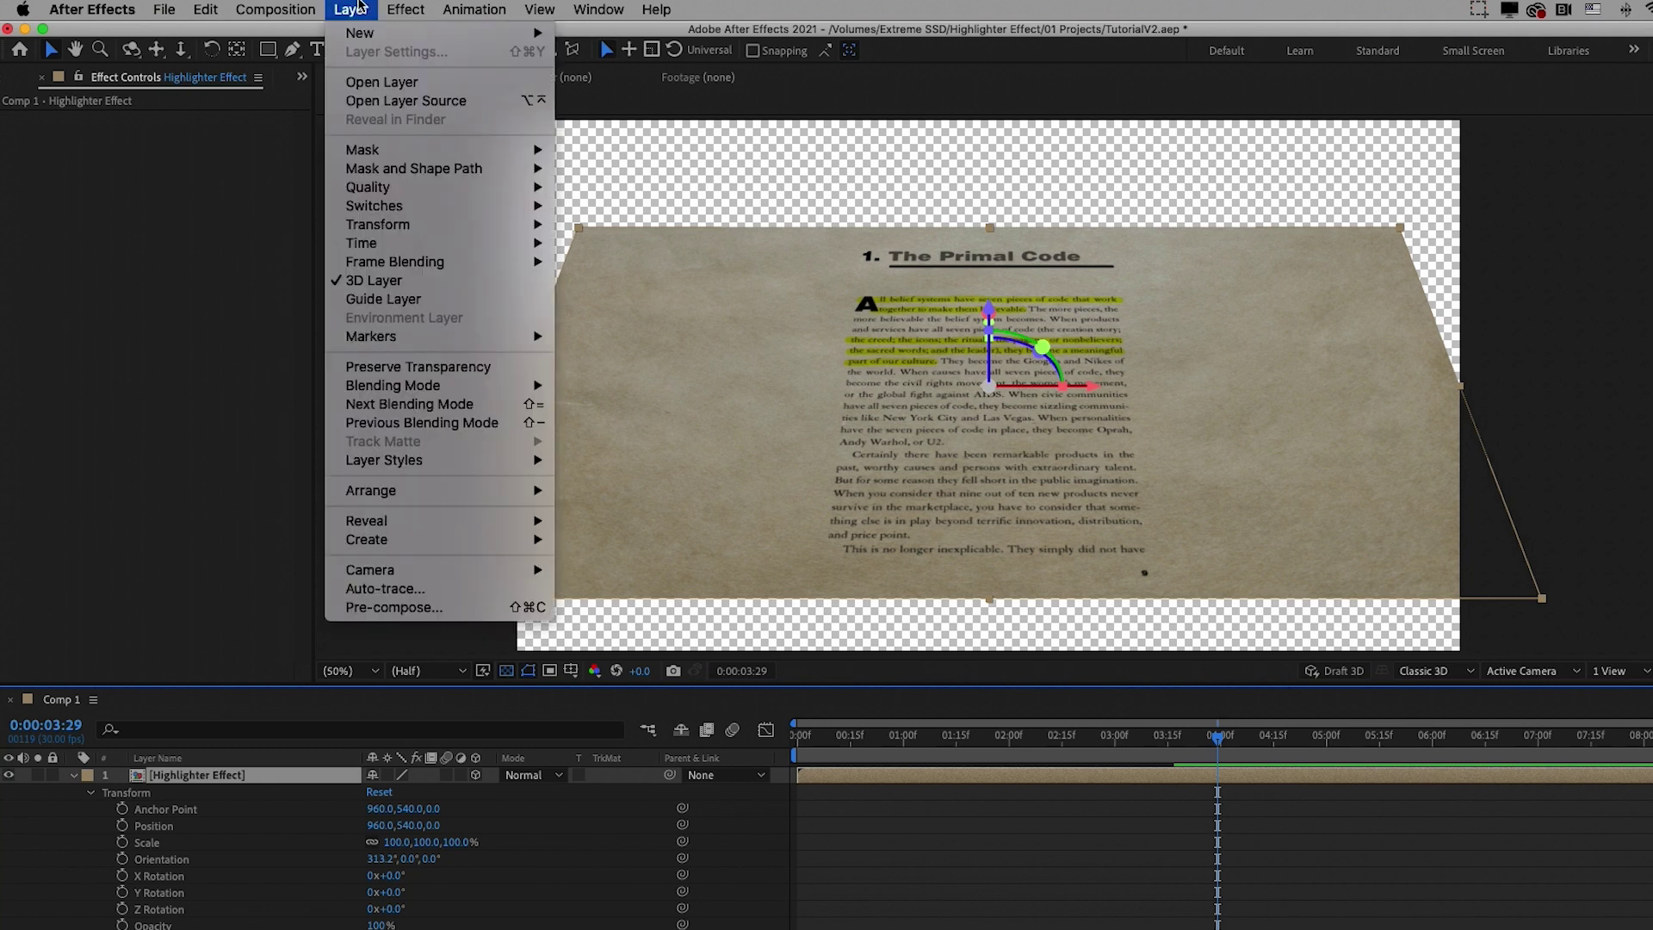
Add a 35mm two-node Camera 1 via Layer > New > Camera with default settings
mouse_move(360, 33)
left_click(633, 95)
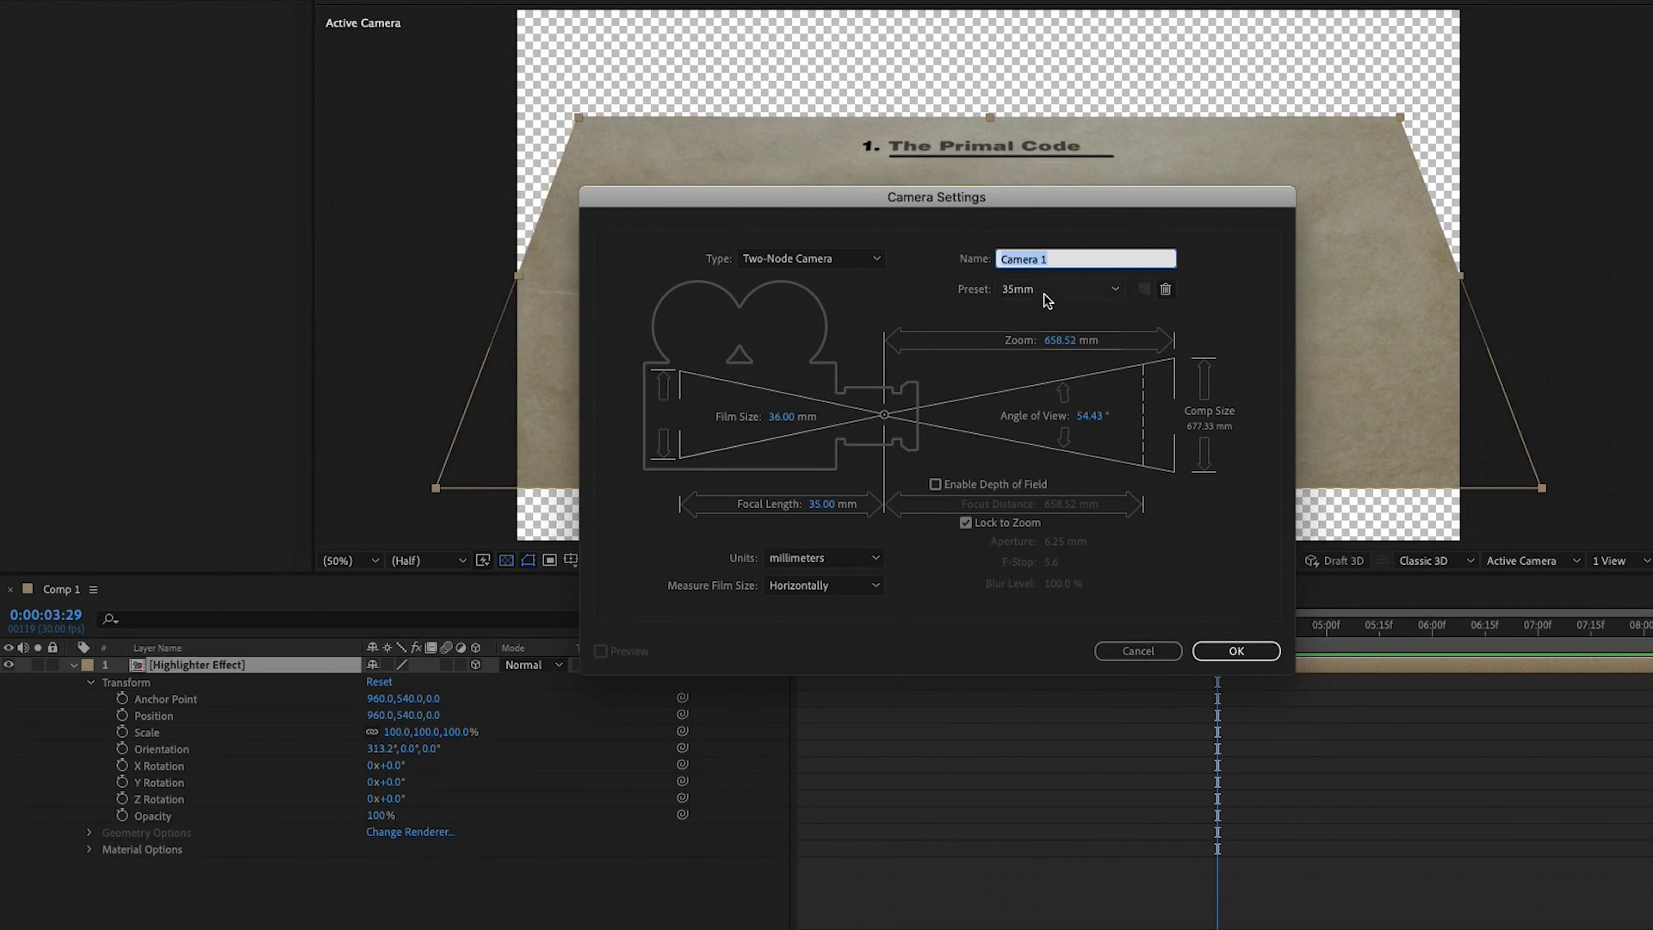
left_click(1237, 650)
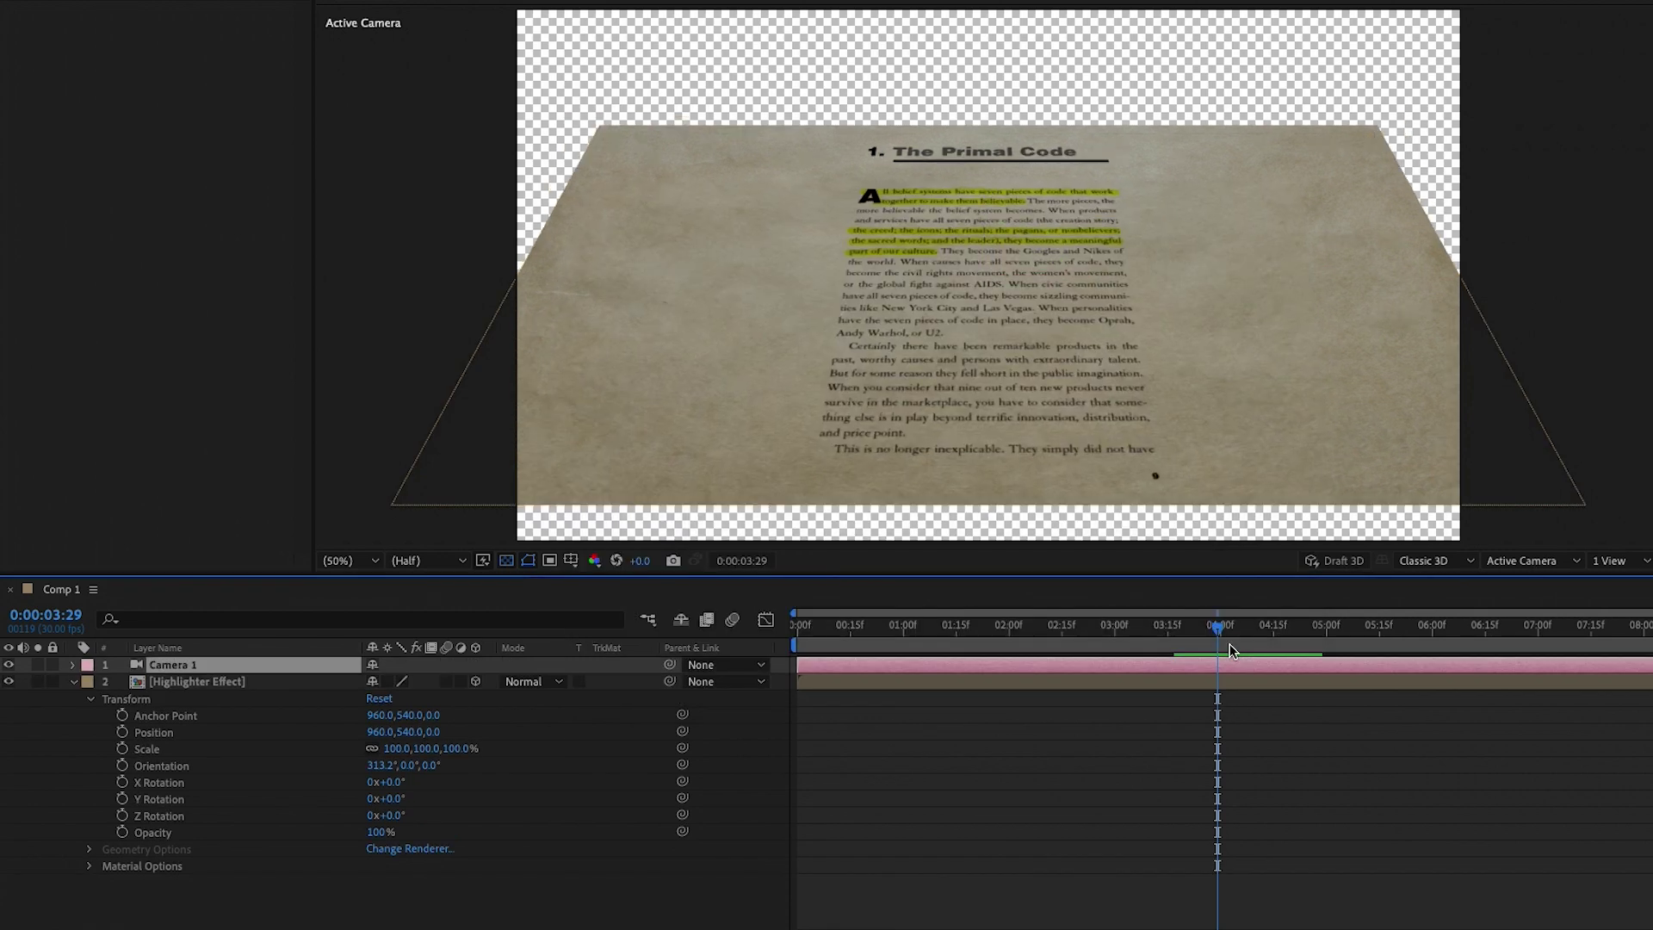
left_click(73, 681)
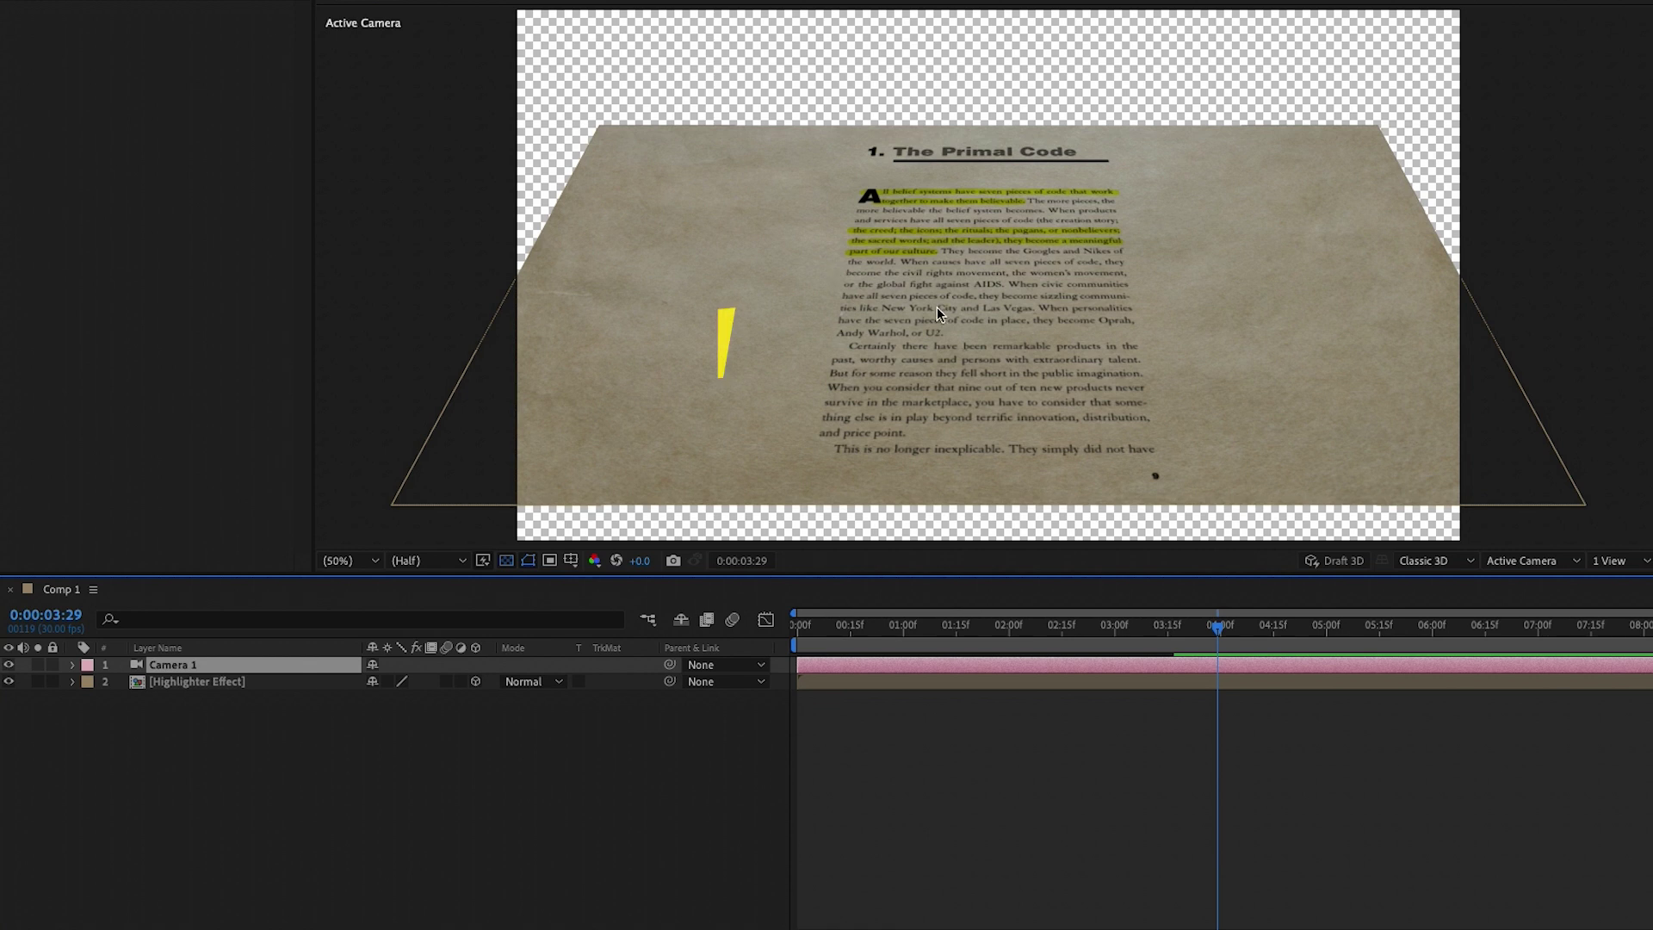
Orbit and dolly Camera 1 to a tilted close-up of "1. The Primal Code" at Full resolution
key("c")
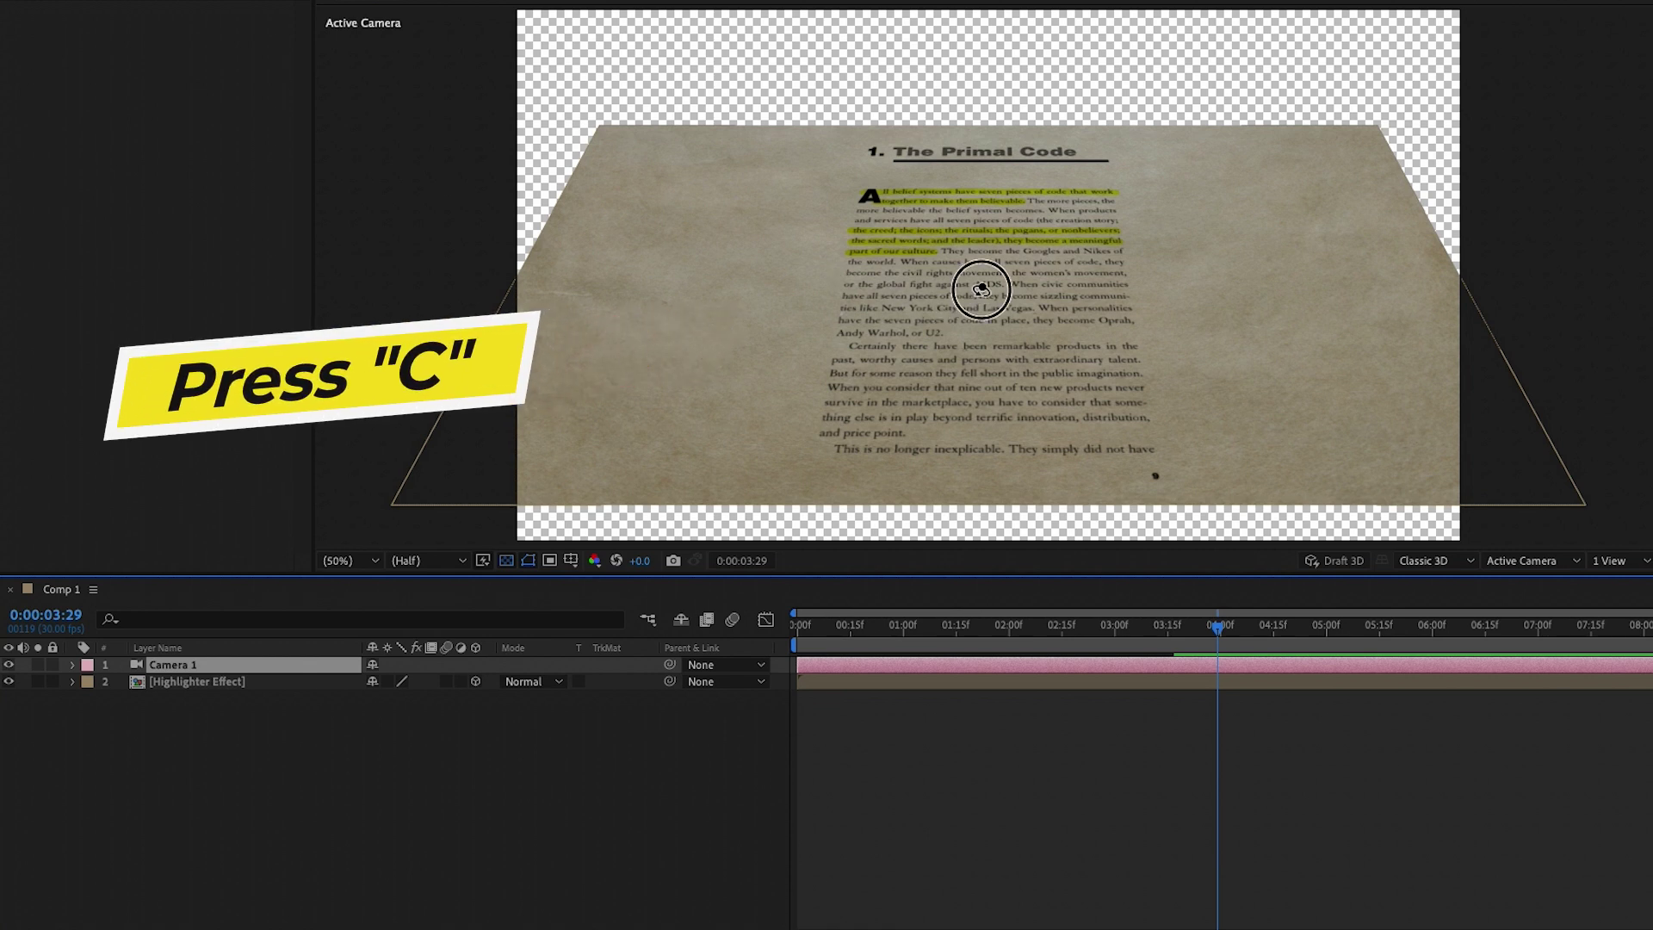
left_click_drag(981, 289, 980, 379)
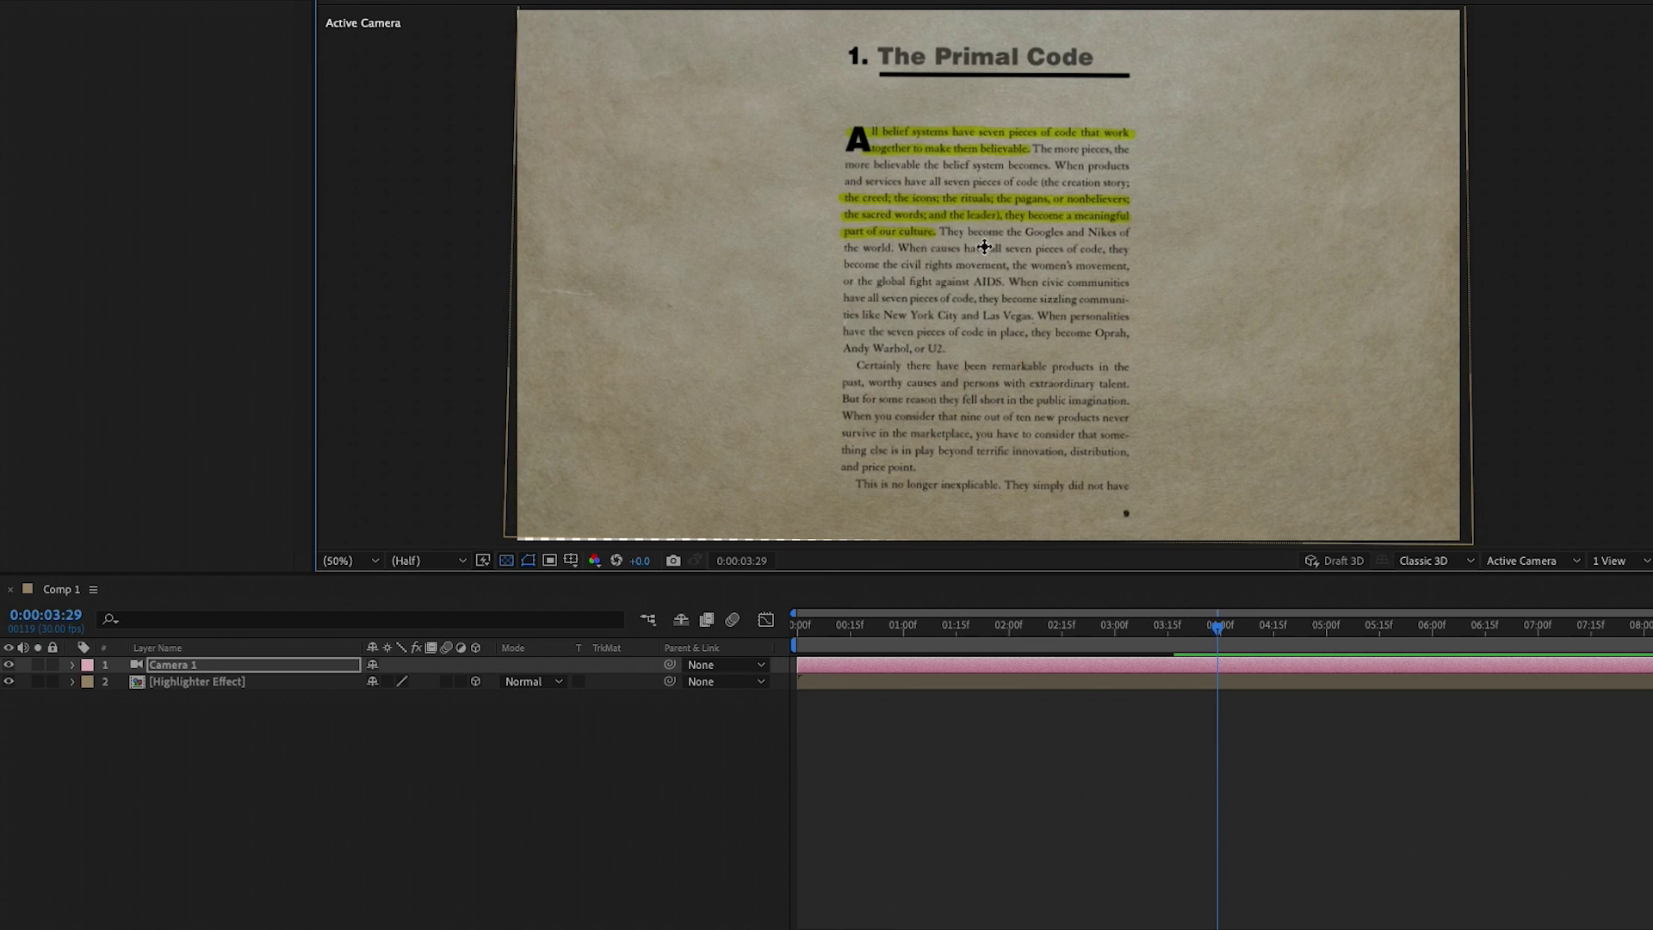
mouse_move(984, 247)
left_mouse_down()
mouse_move(955, 295)
mouse_move(992, 266)
mouse_move(986, 234)
left_mouse_up()
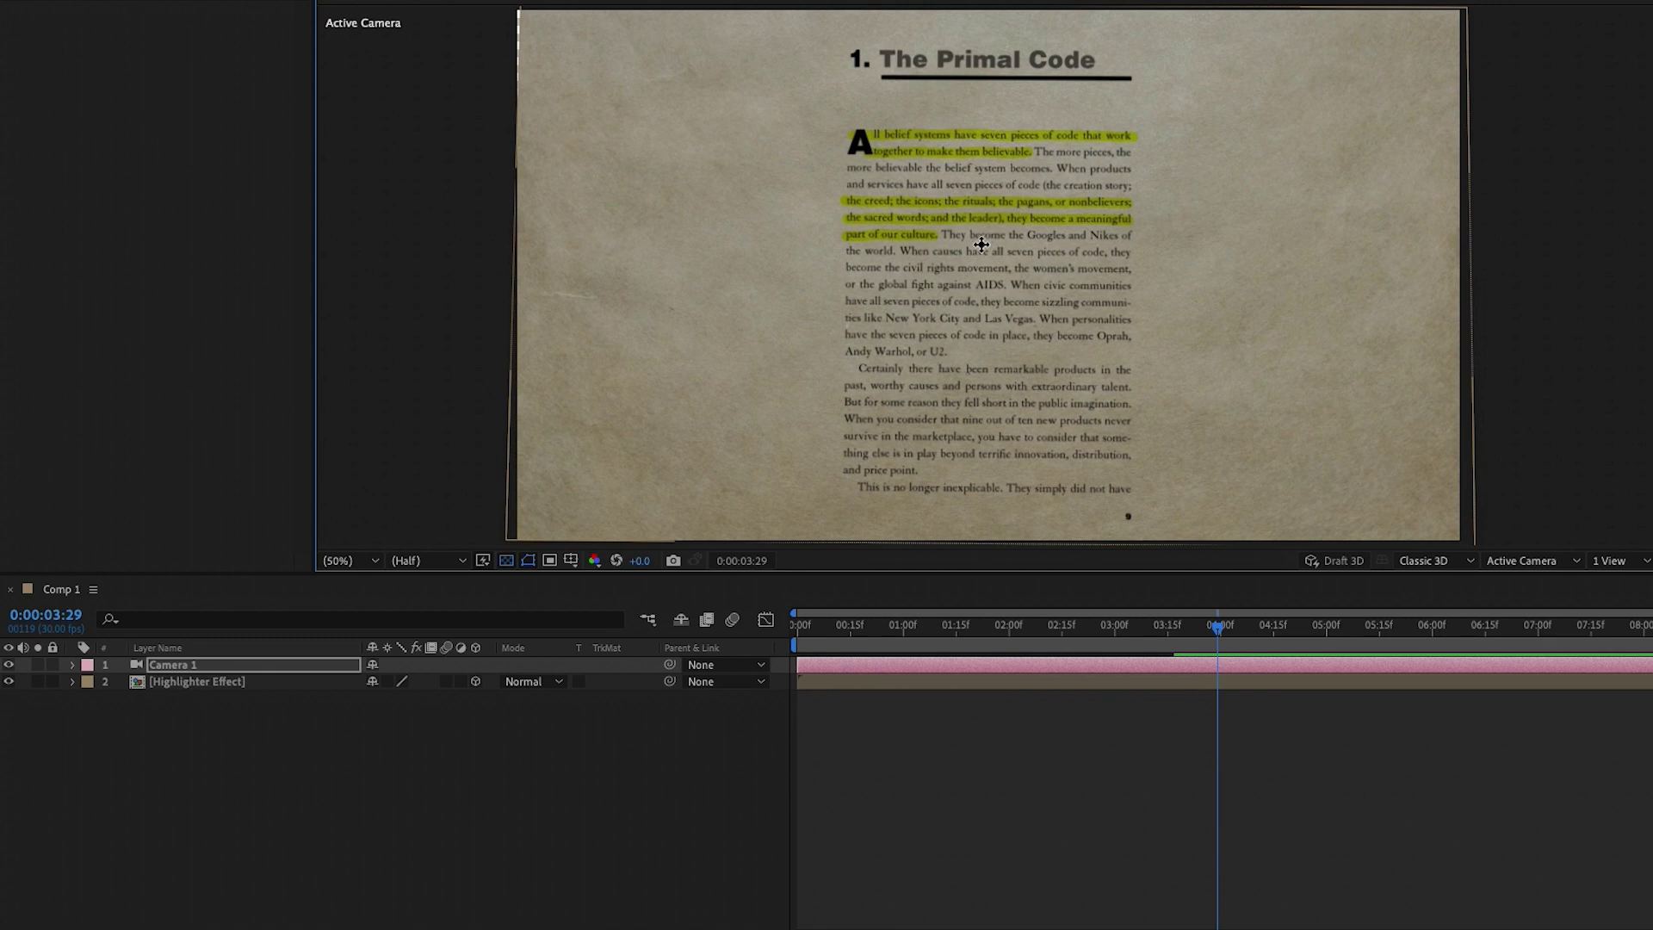
left_click_drag(981, 240, 985, 80)
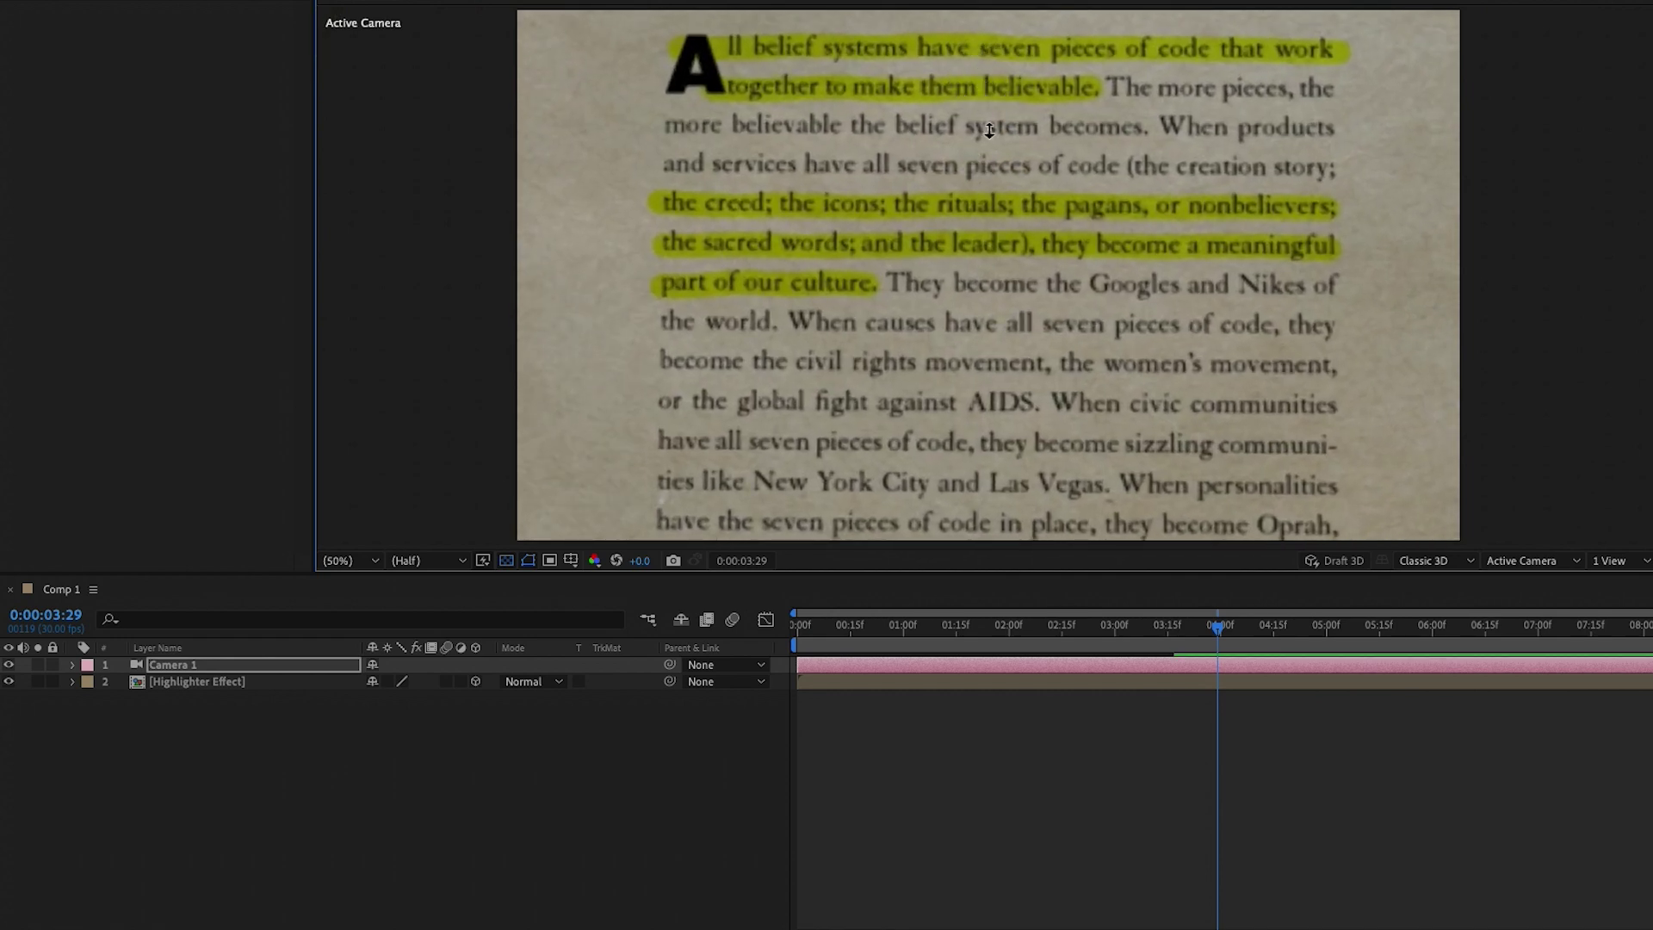
left_click(441, 565)
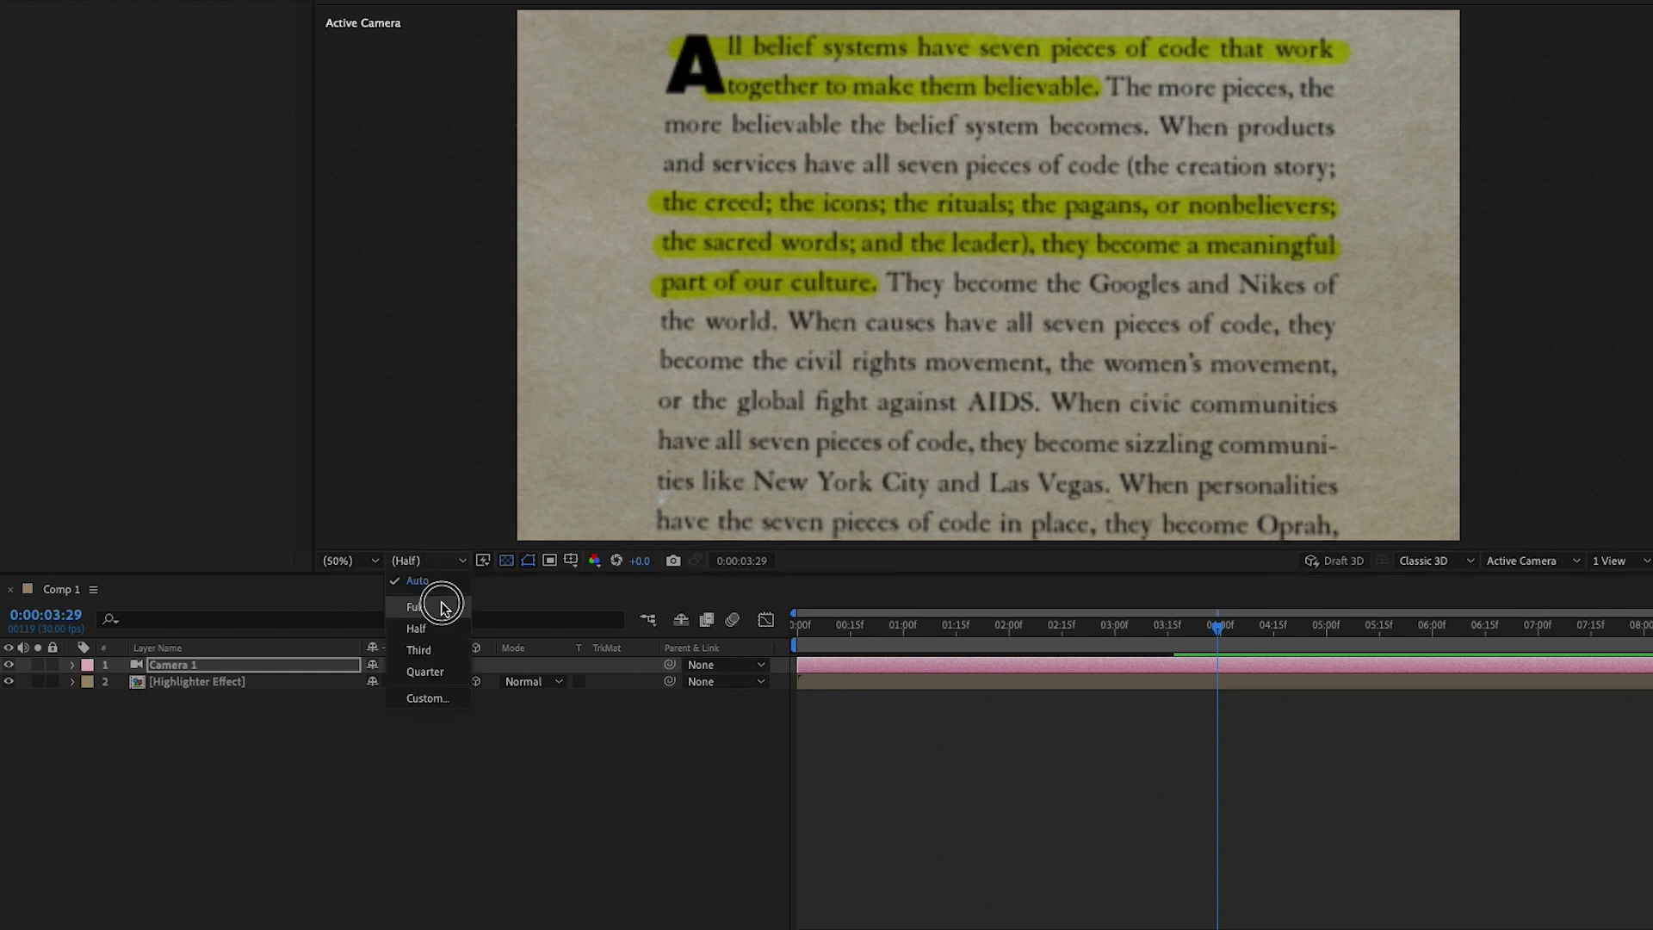
left_click(439, 601)
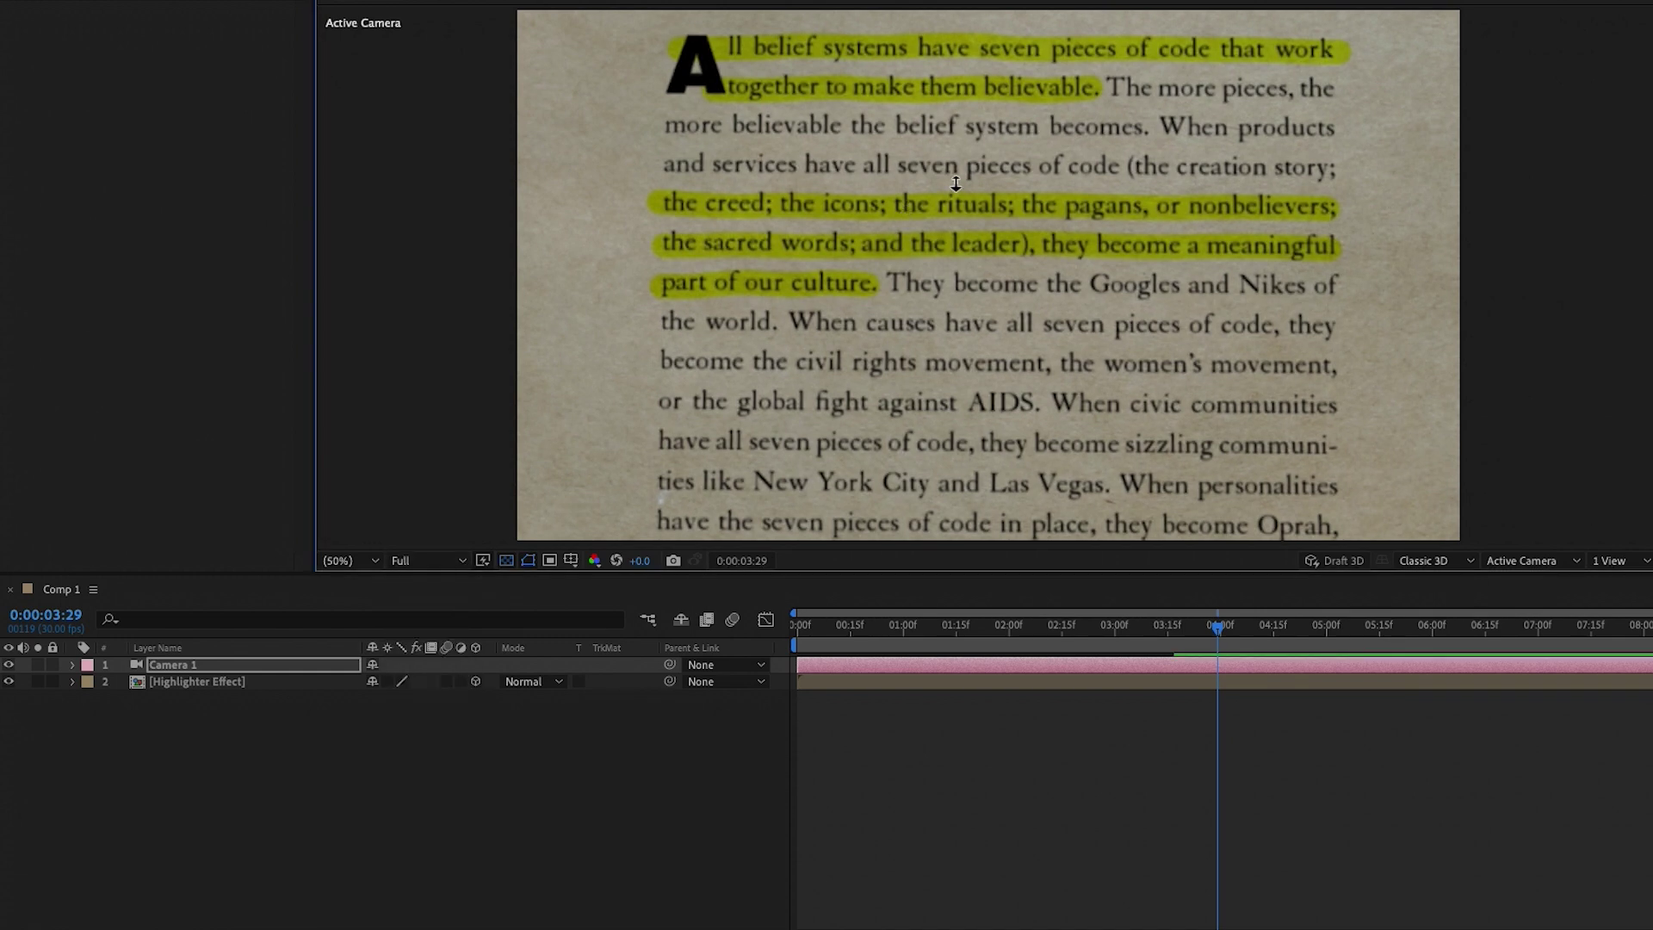
left_click_drag(951, 166, 952, 74)
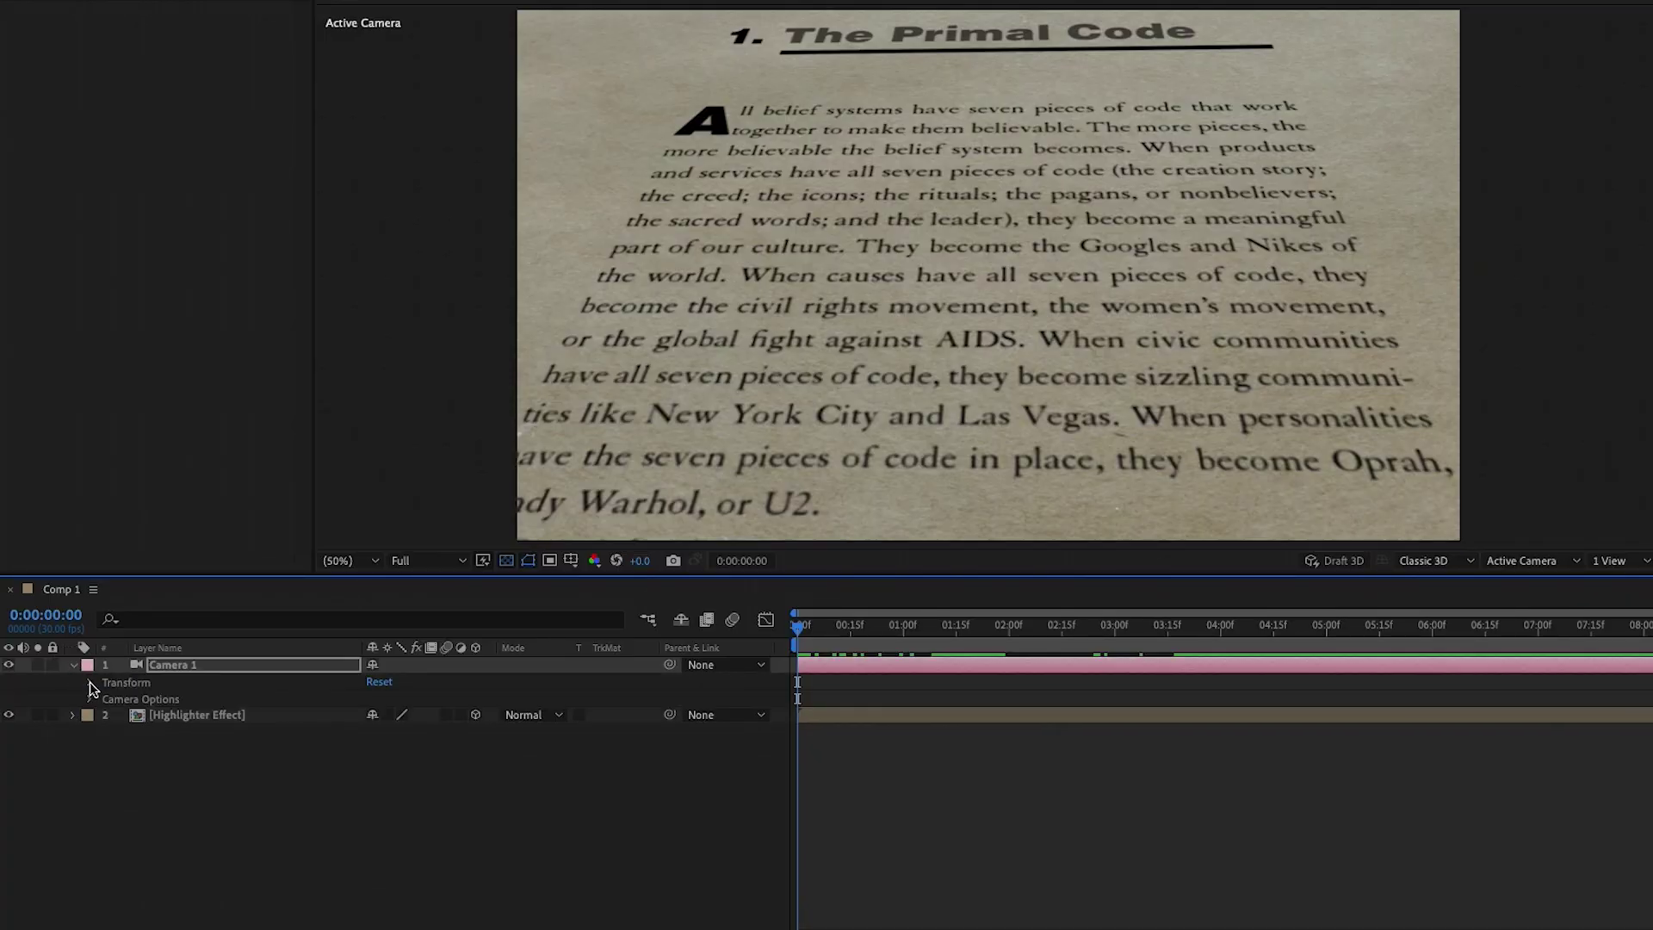
Keyframe Camera 1's Point of Interest and Position at 0:00, then move in on the highlights at 4:27
left_click(90, 682)
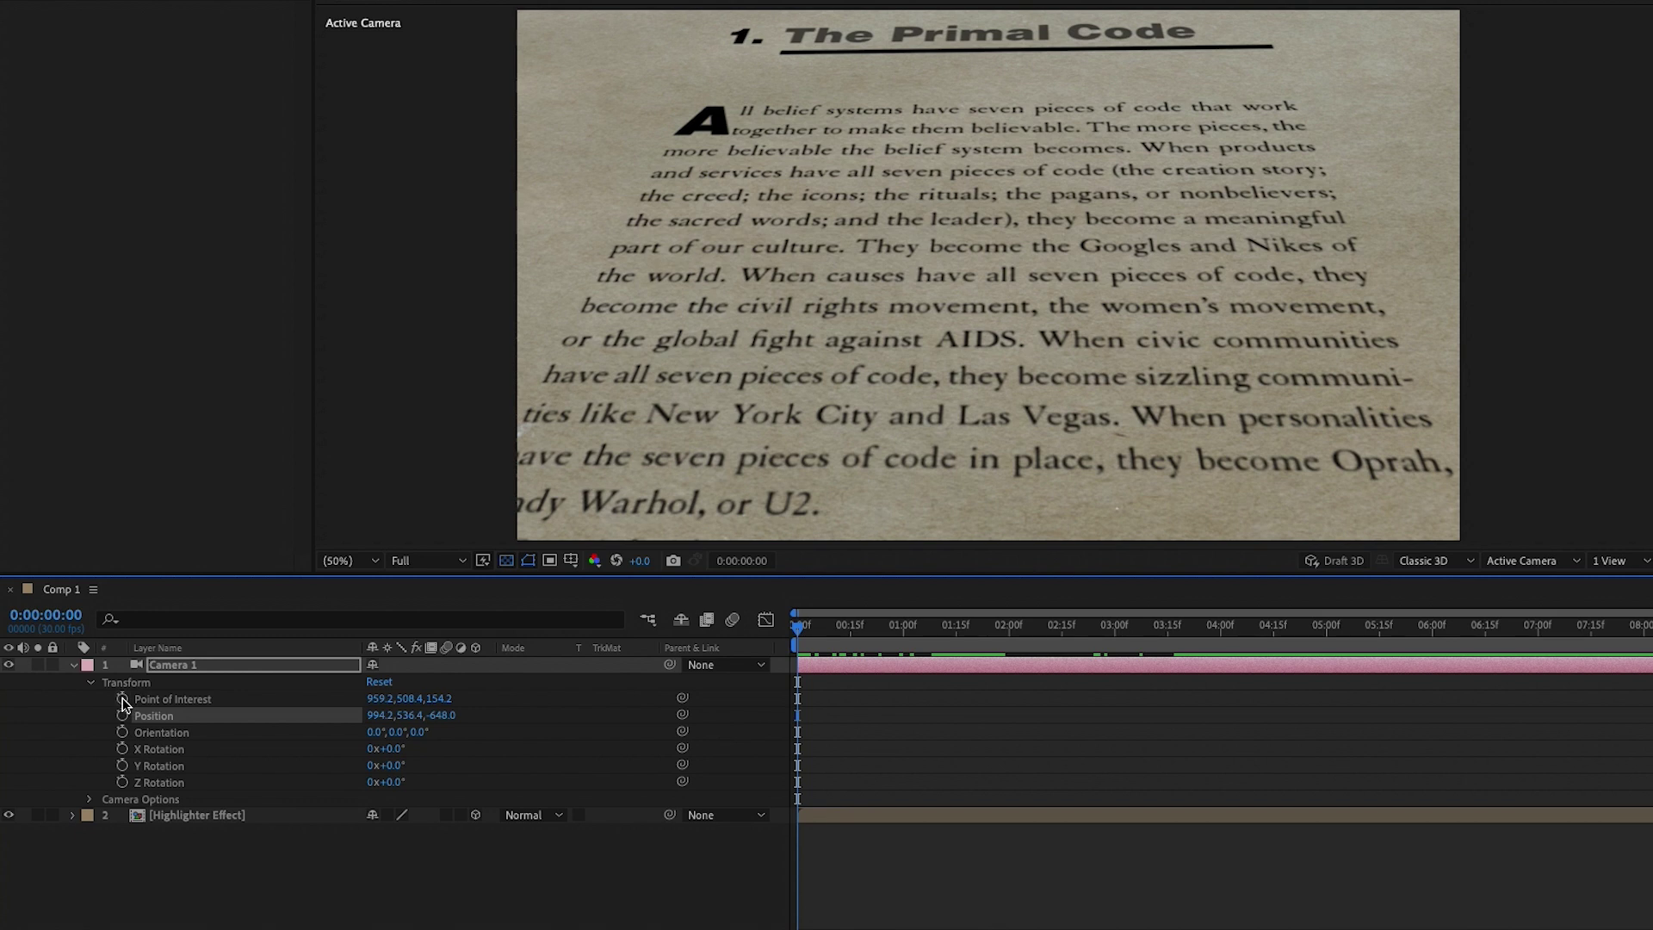
left_click(122, 699)
left_click(122, 715)
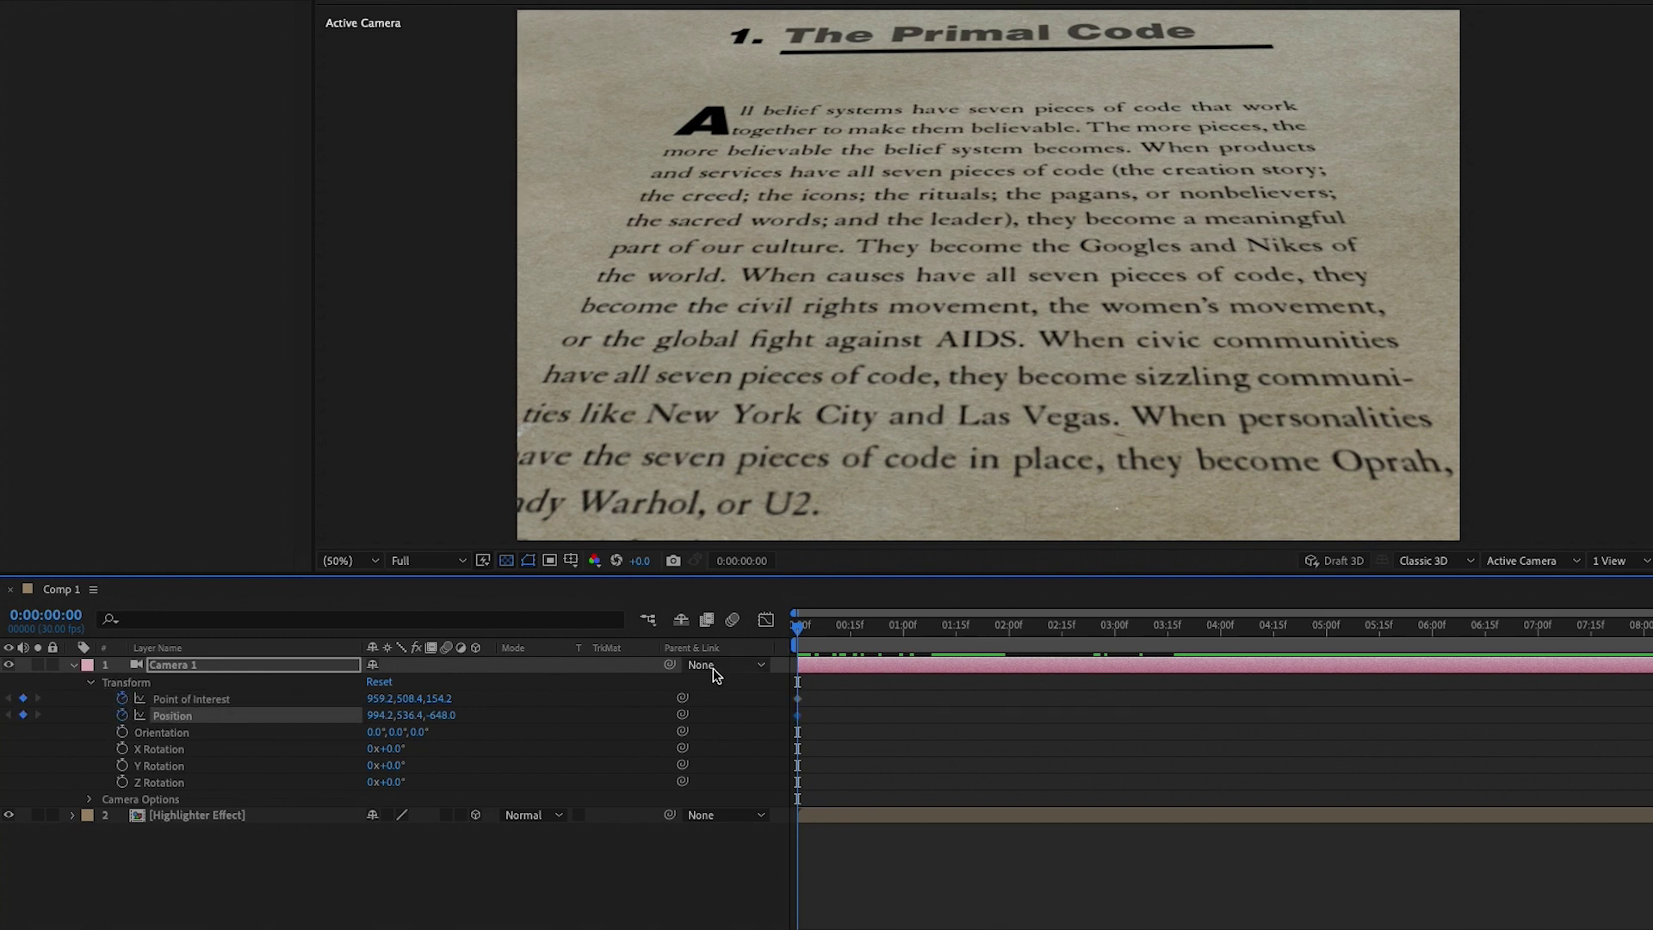
left_click_drag(831, 636, 1270, 677)
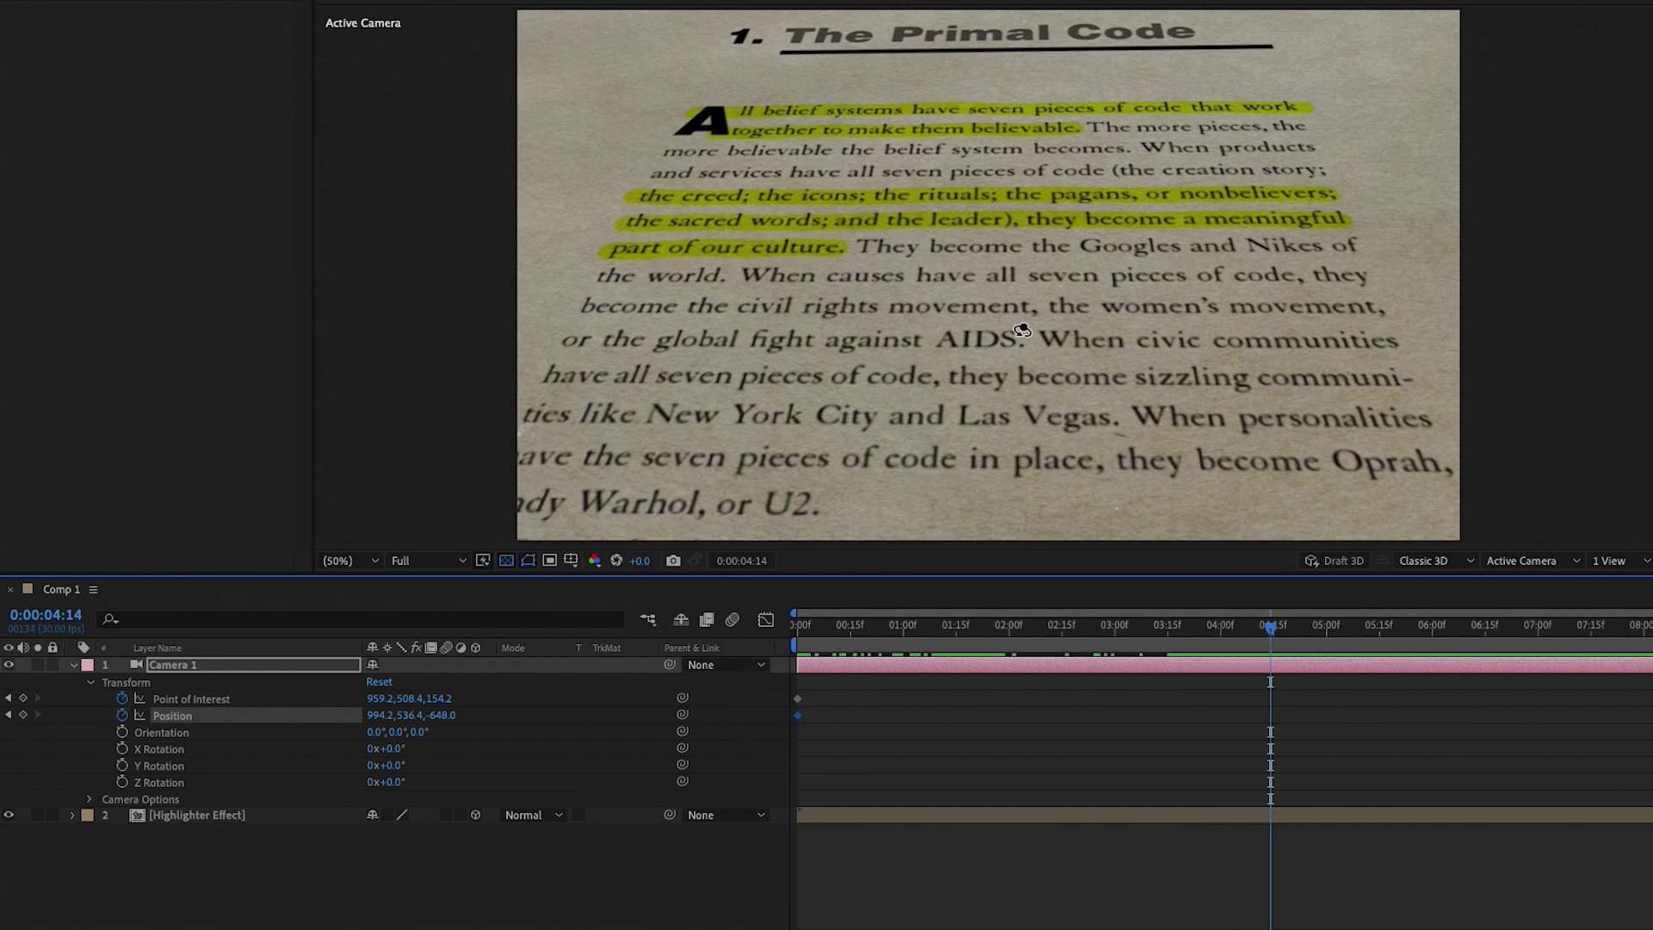
left_click_drag(994, 291, 981, 339)
left_click_drag(1001, 229, 984, 469)
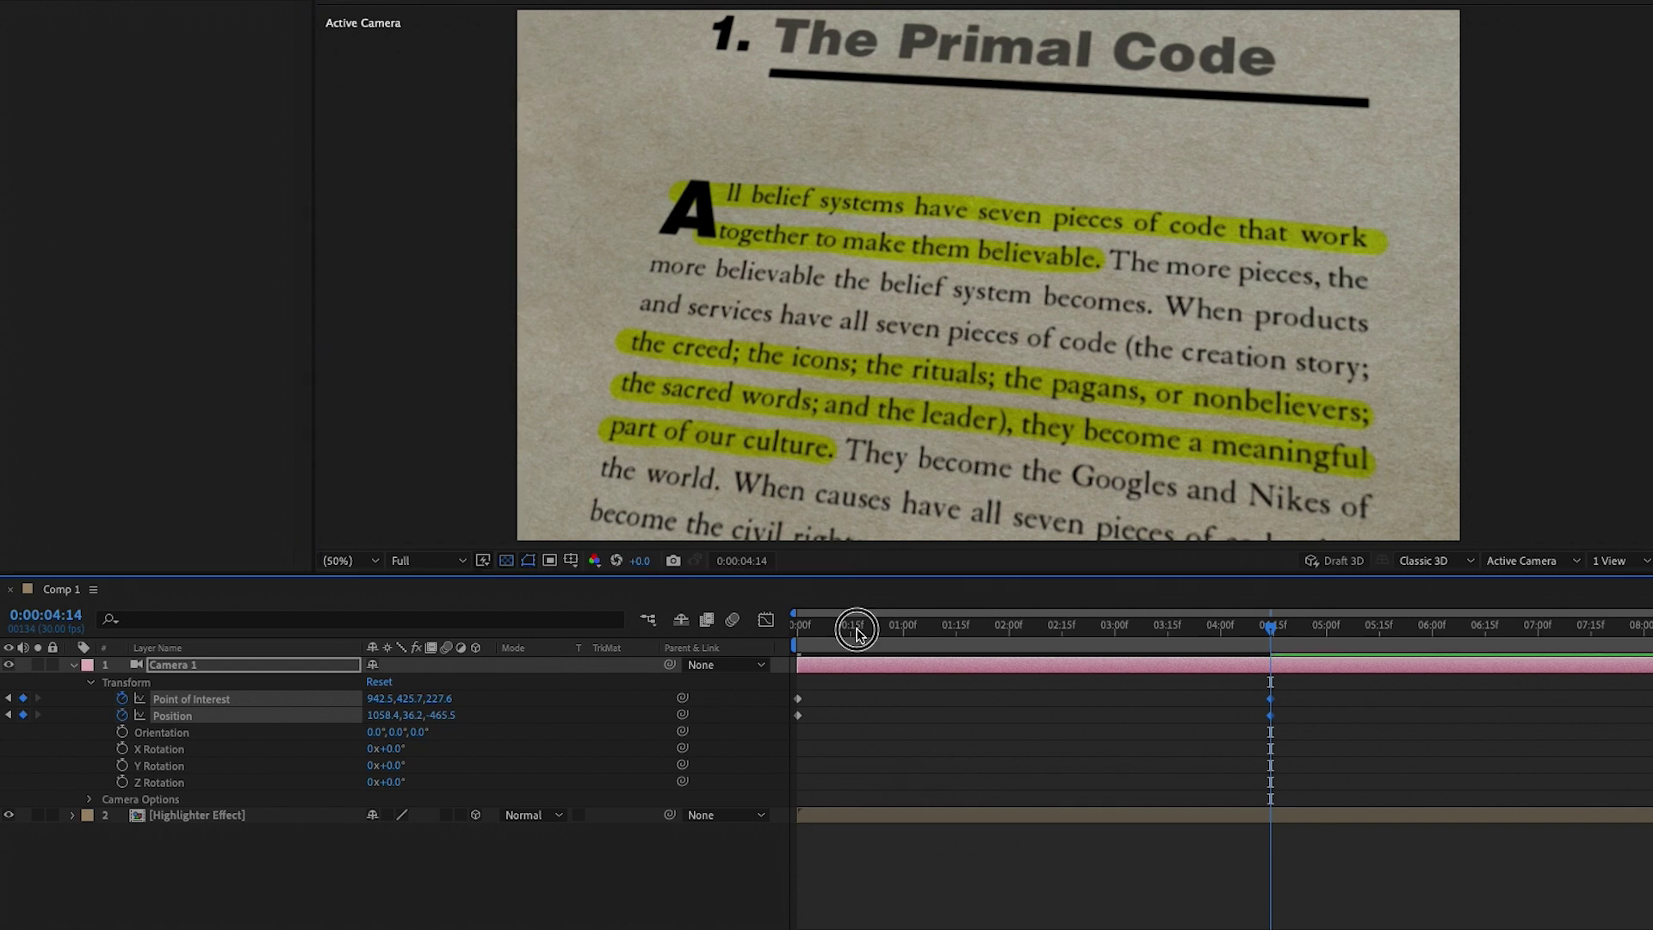
left_click_drag(857, 629, 739, 626)
key("space")
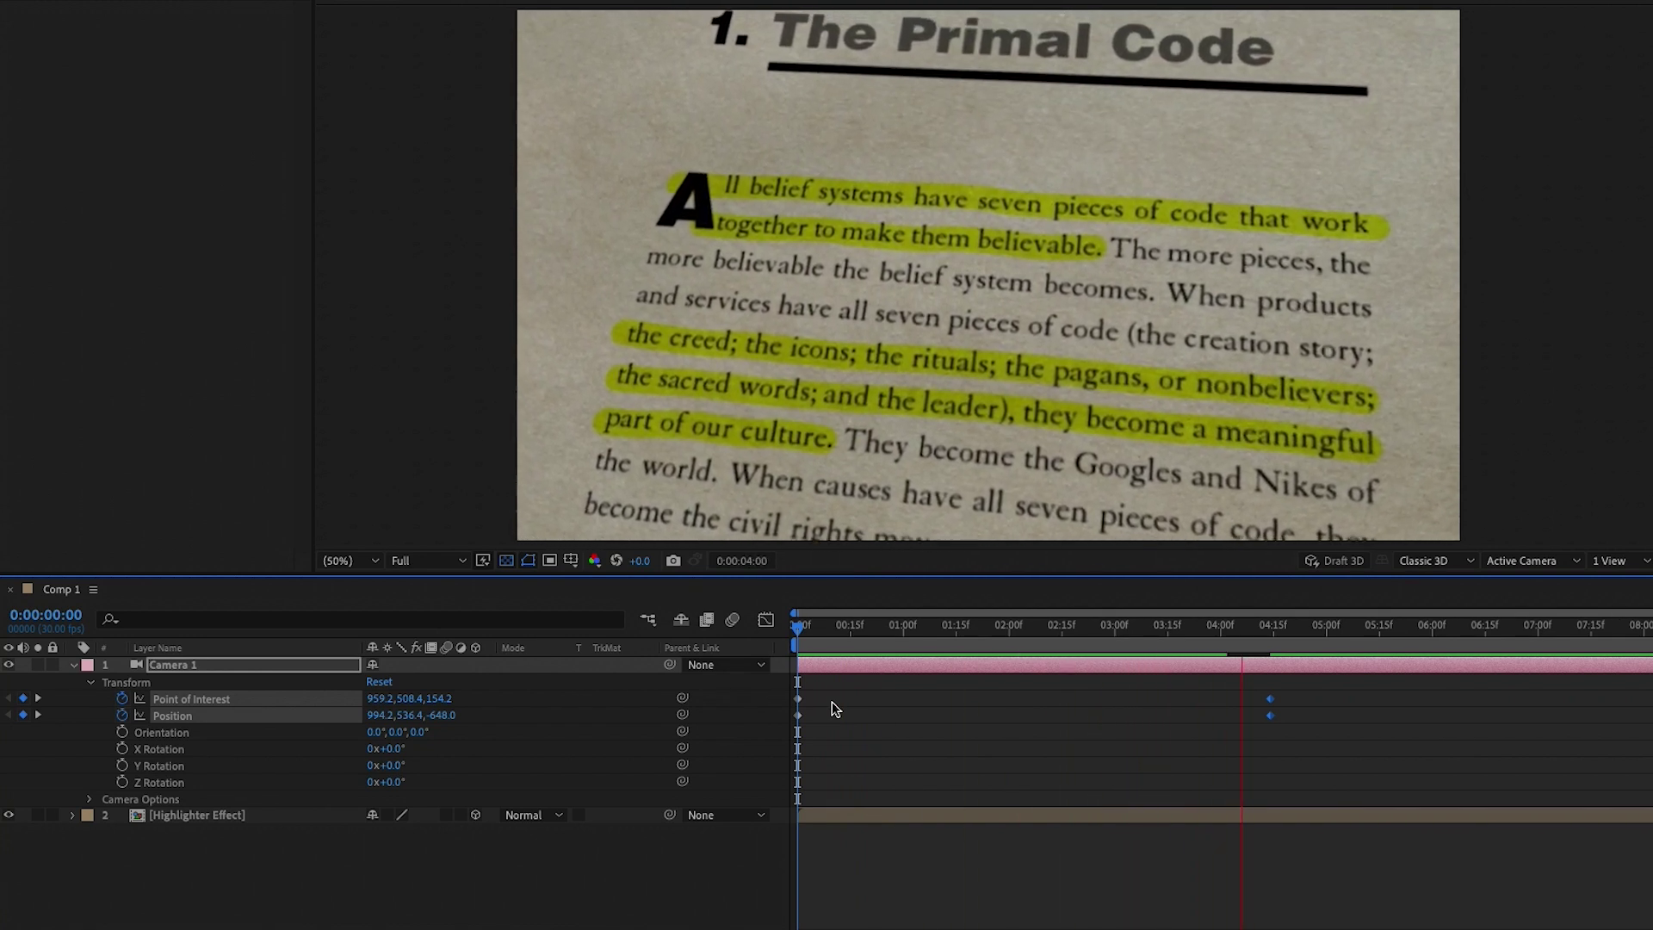
left_click(1315, 637)
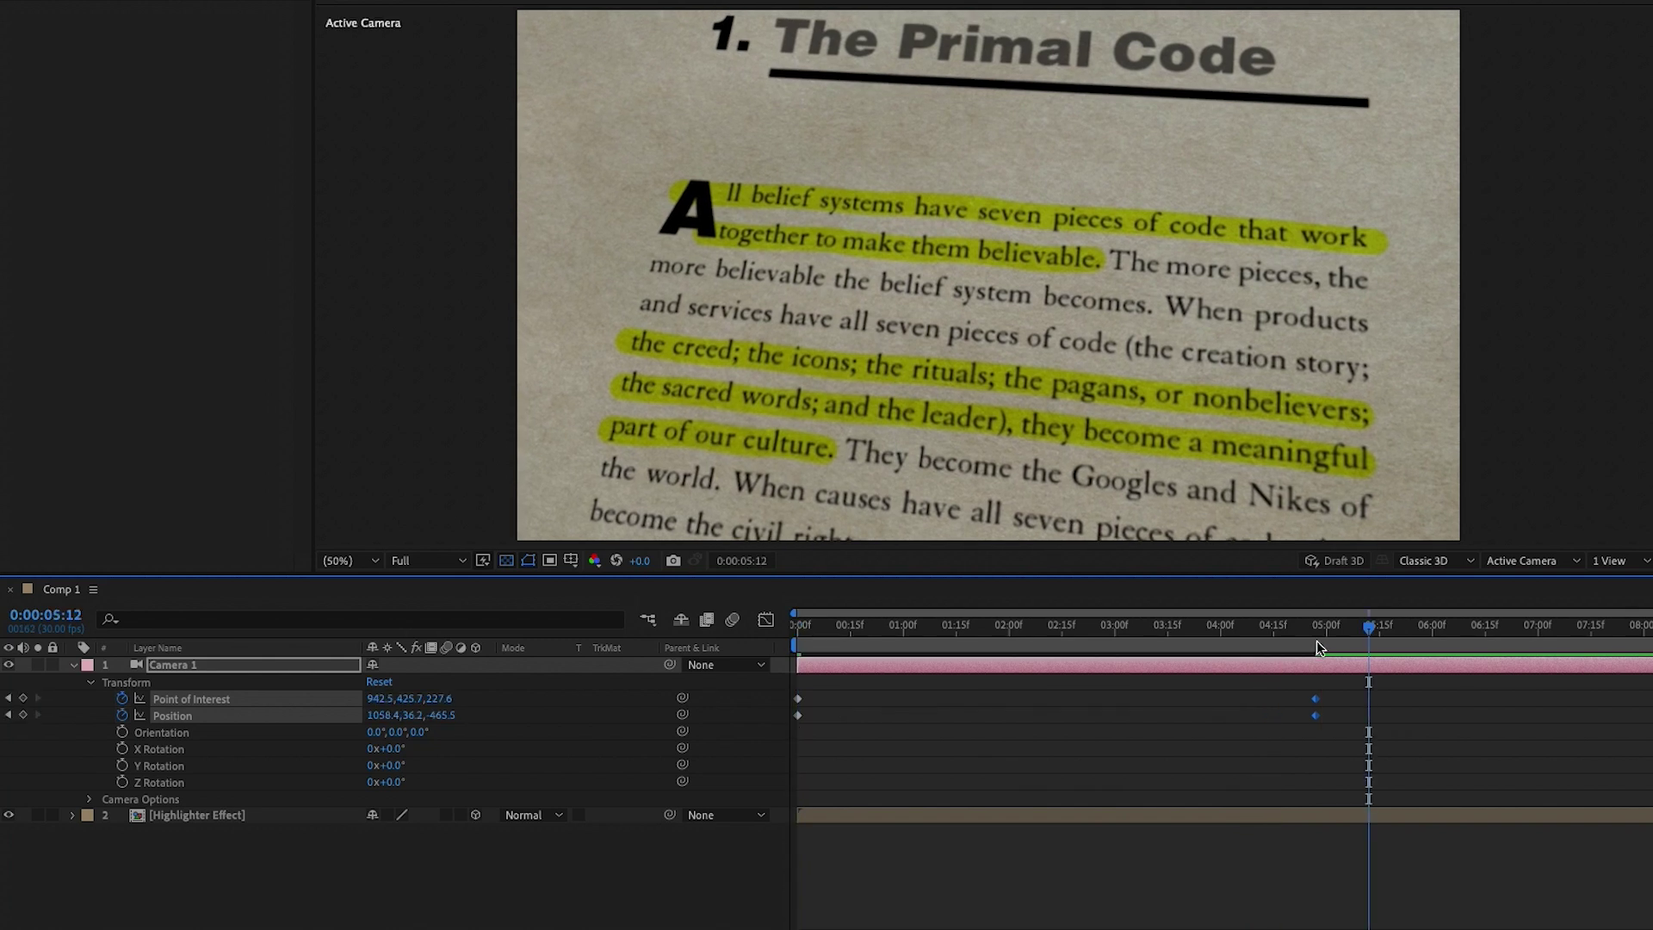
Refine the camera's final framing at 4:27, apply Easy Ease to the end keyframes, and preview
left_click_drag(1171, 292, 1172, 280)
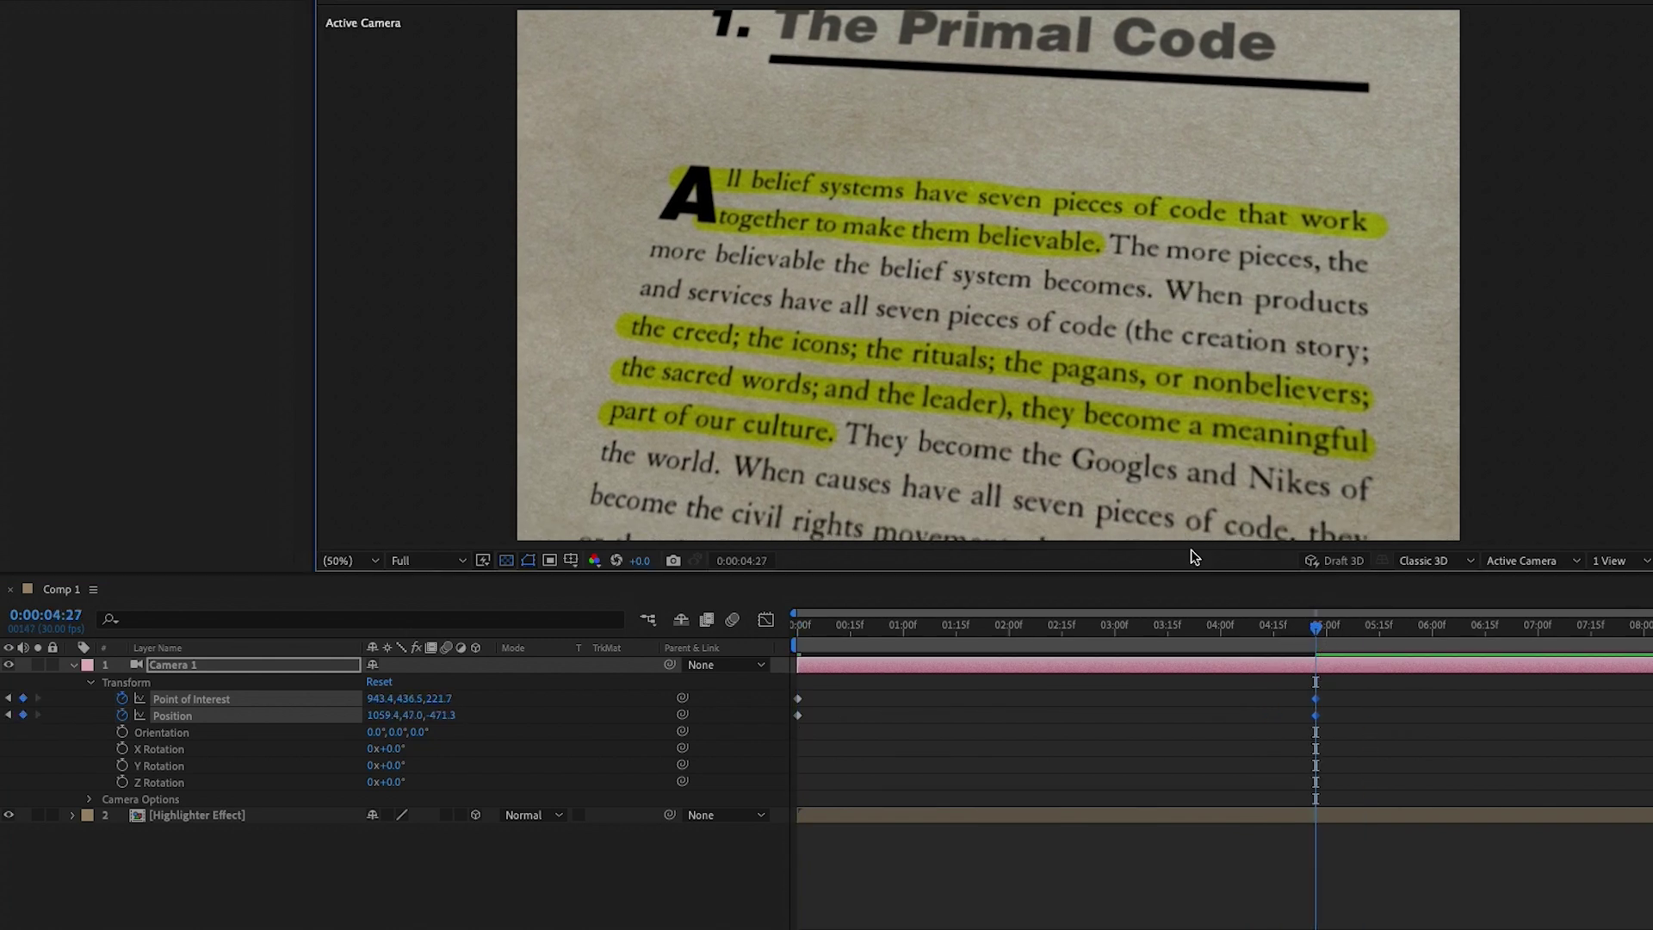
key("Home")
key("space")
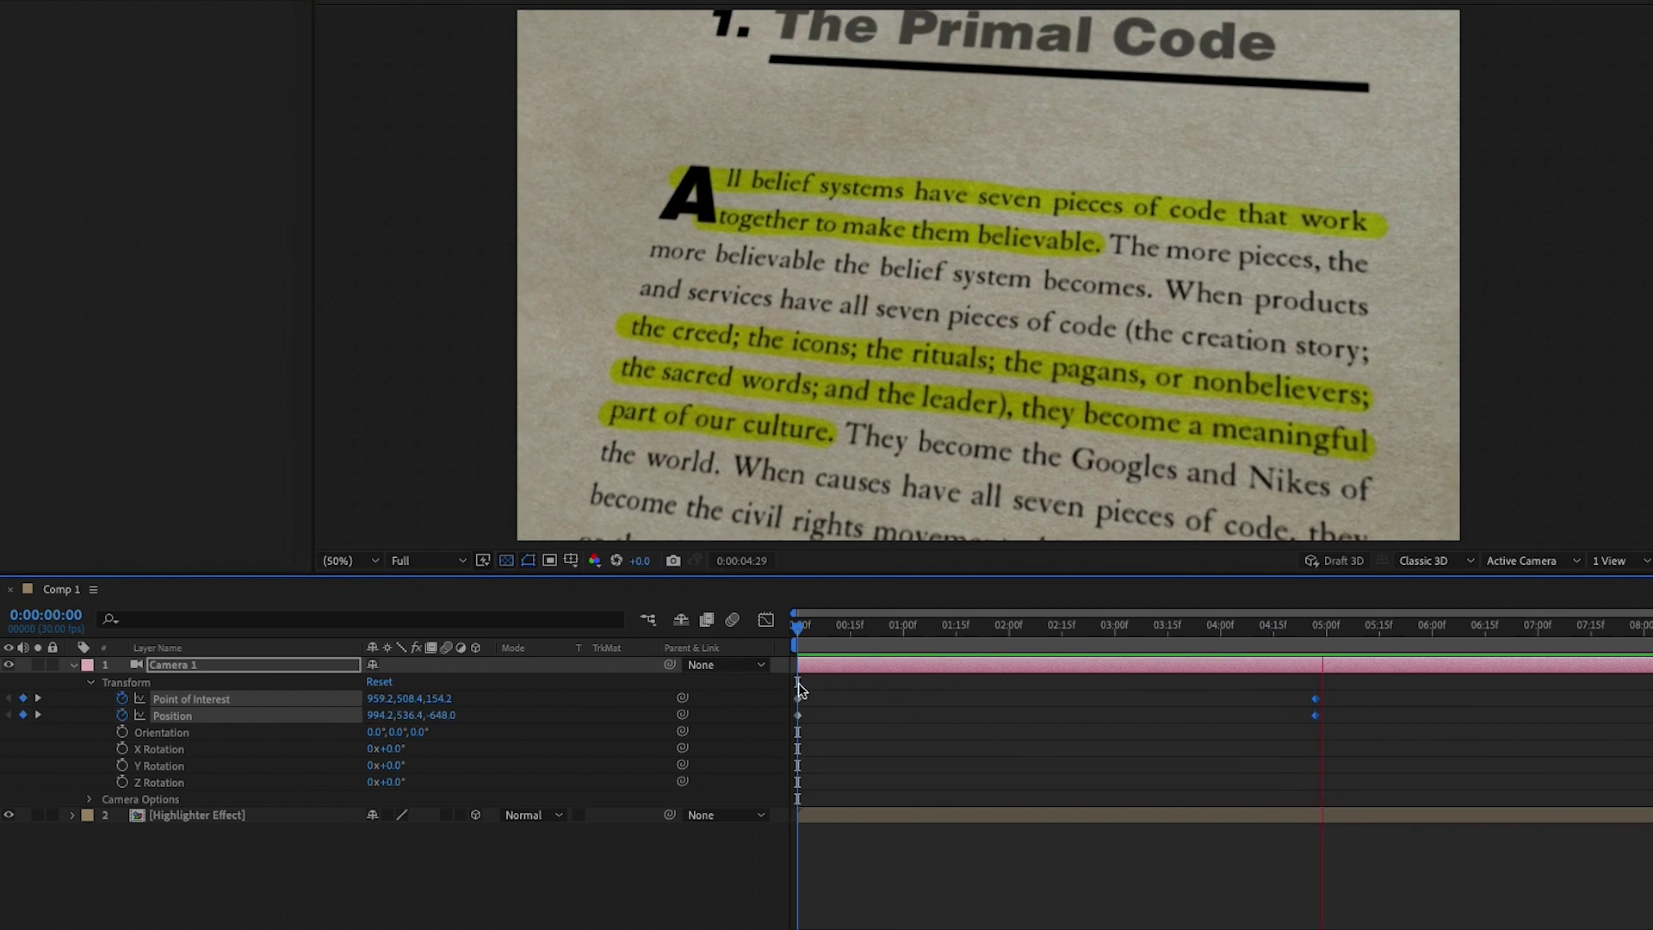
key("space")
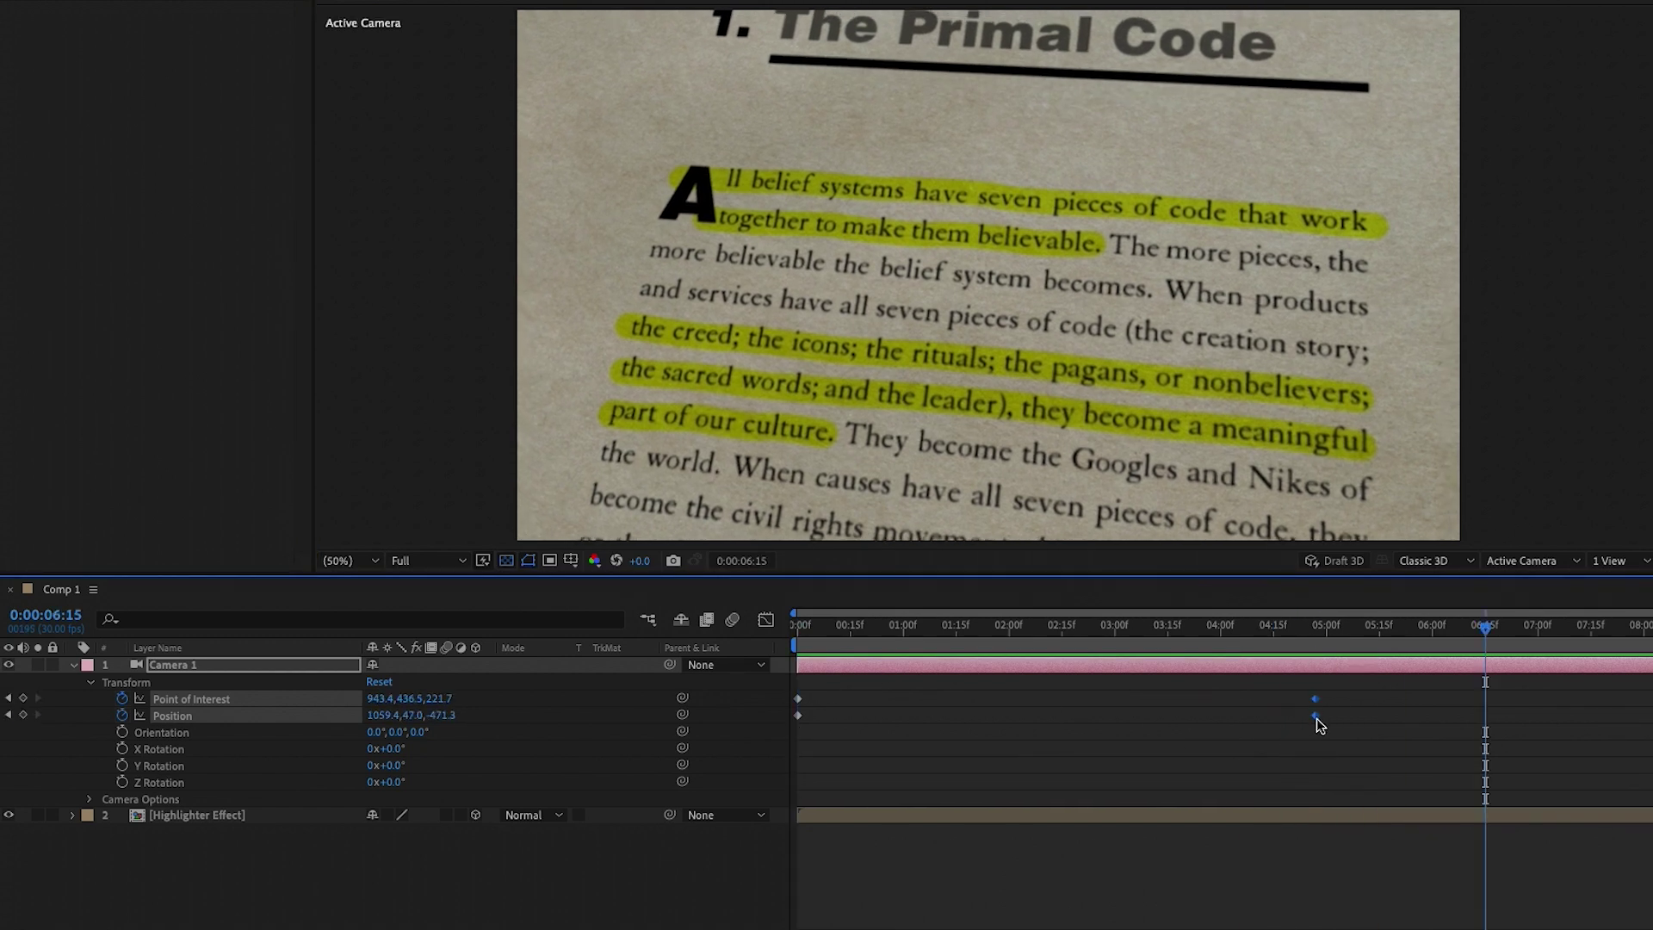
right_click(1315, 716)
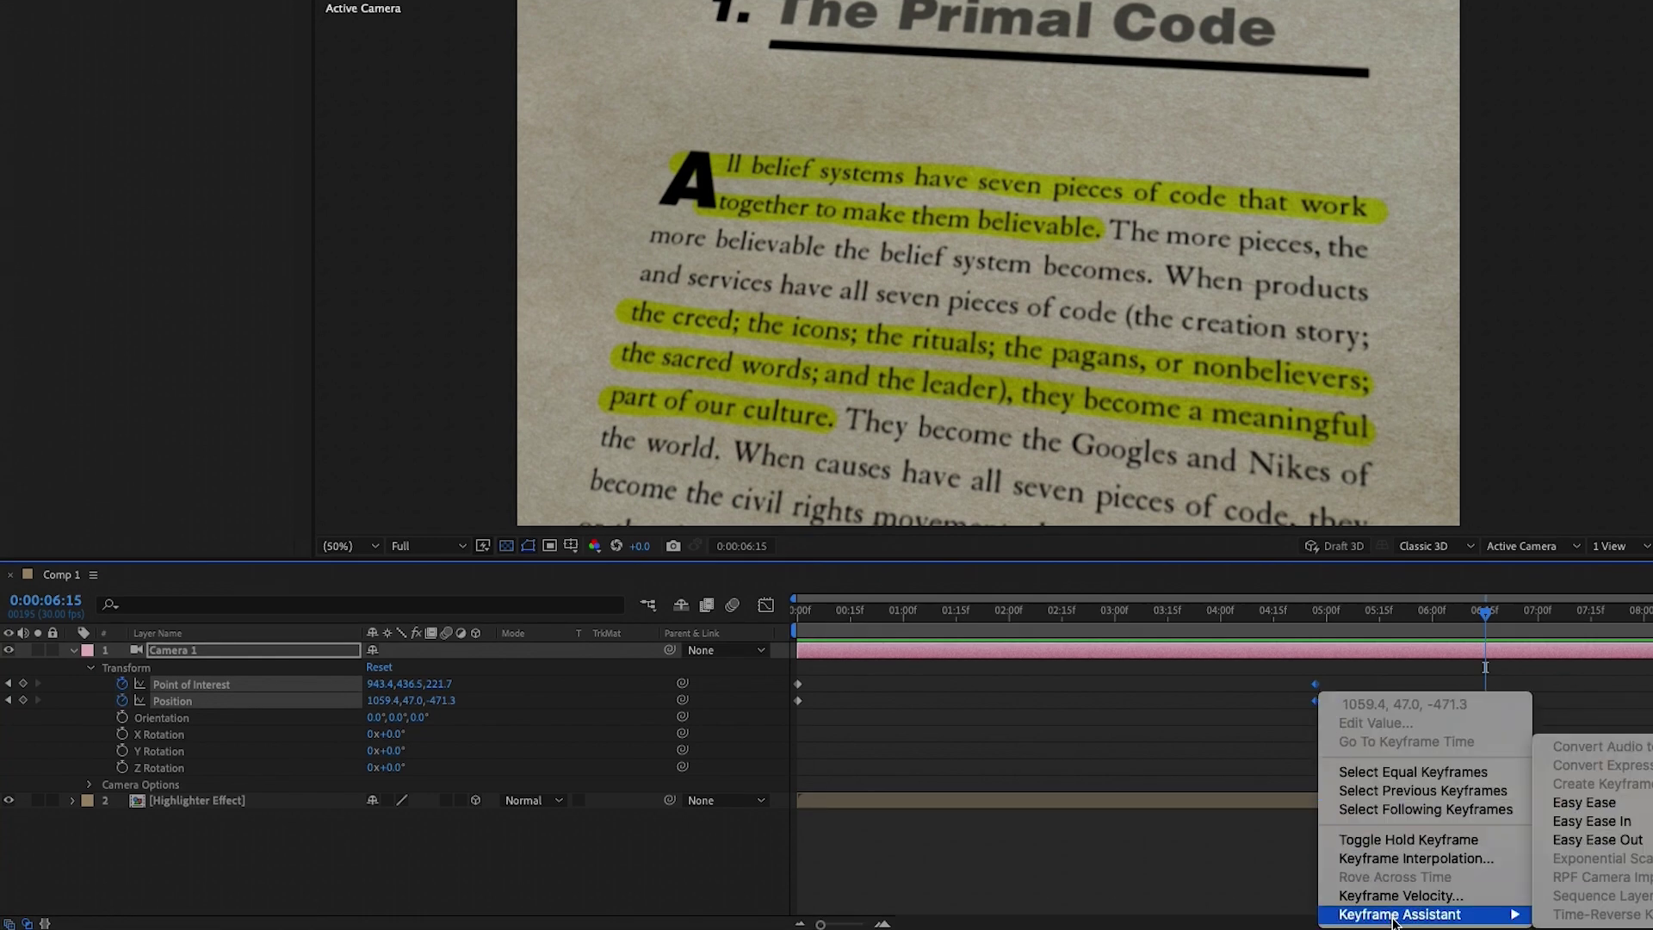
left_click(1558, 793)
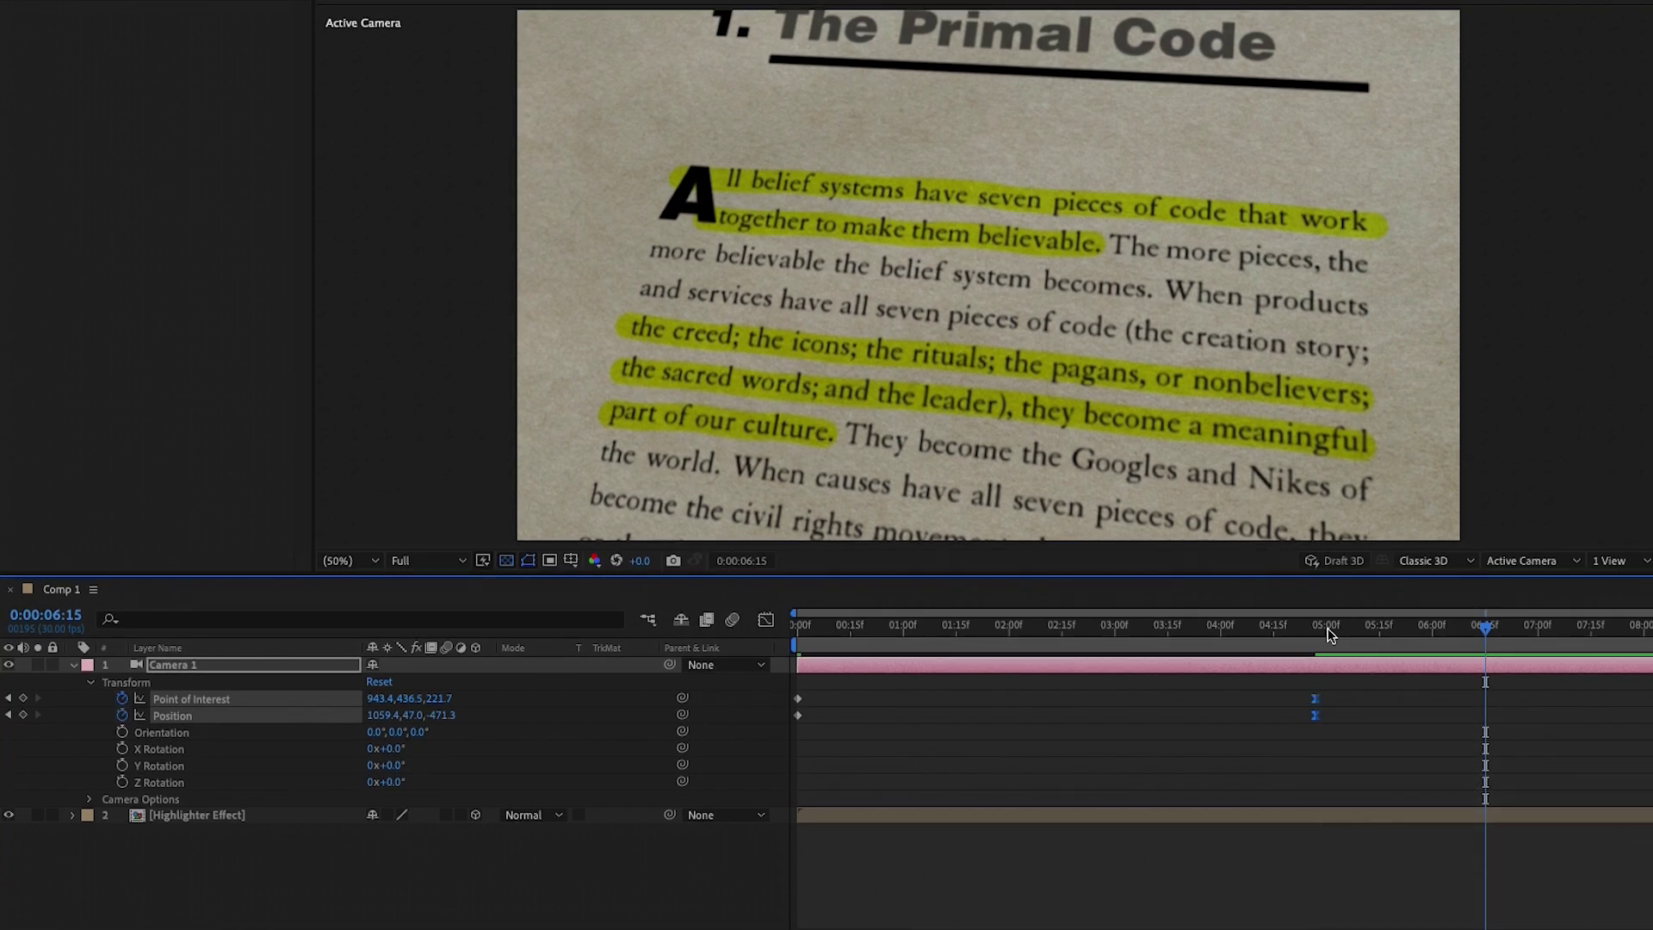
left_click_drag(1330, 635, 1119, 647)
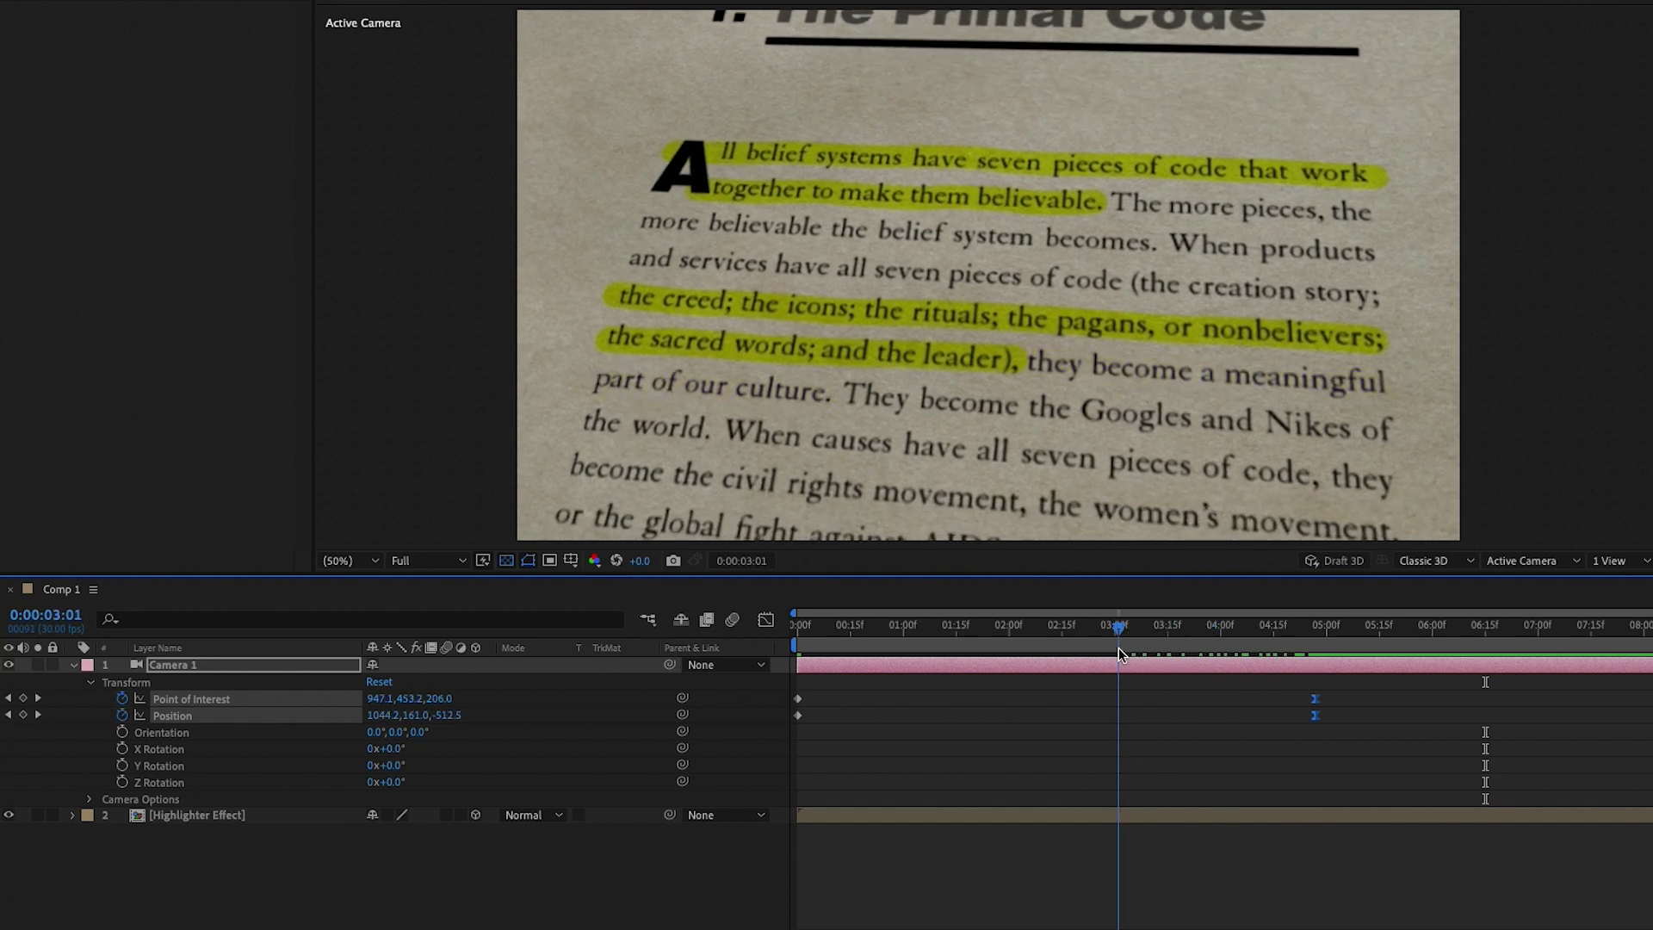
key("space")
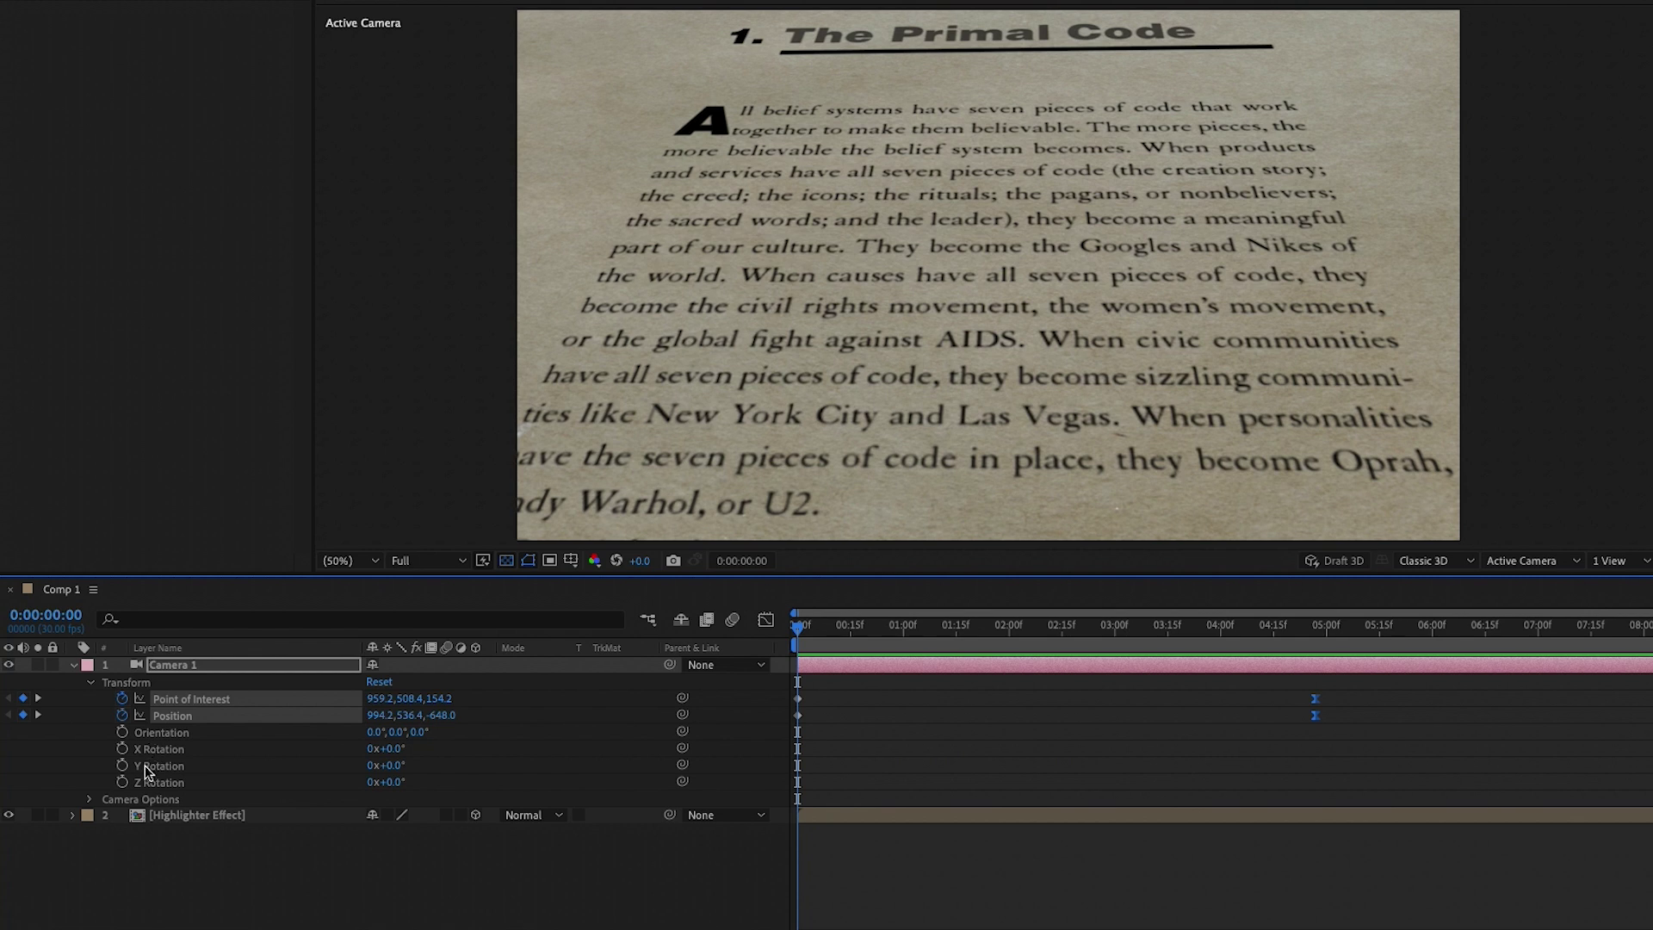
Turn on the camera's depth of field with a 101.7 pixel aperture
left_click(88, 800)
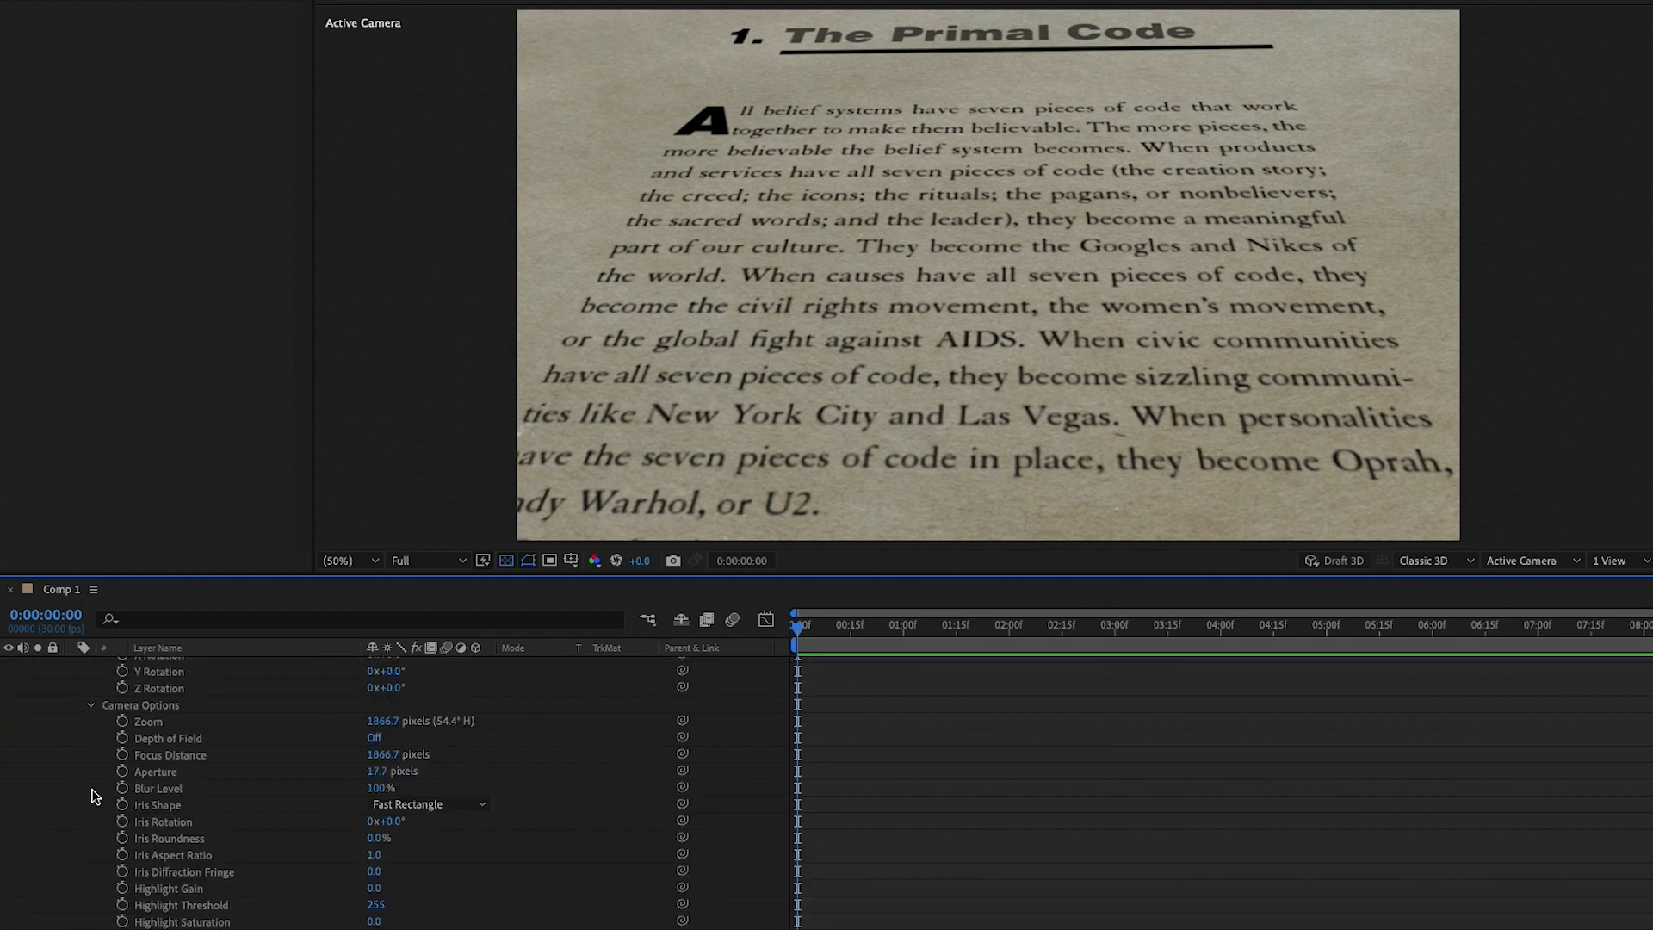
left_click(375, 737)
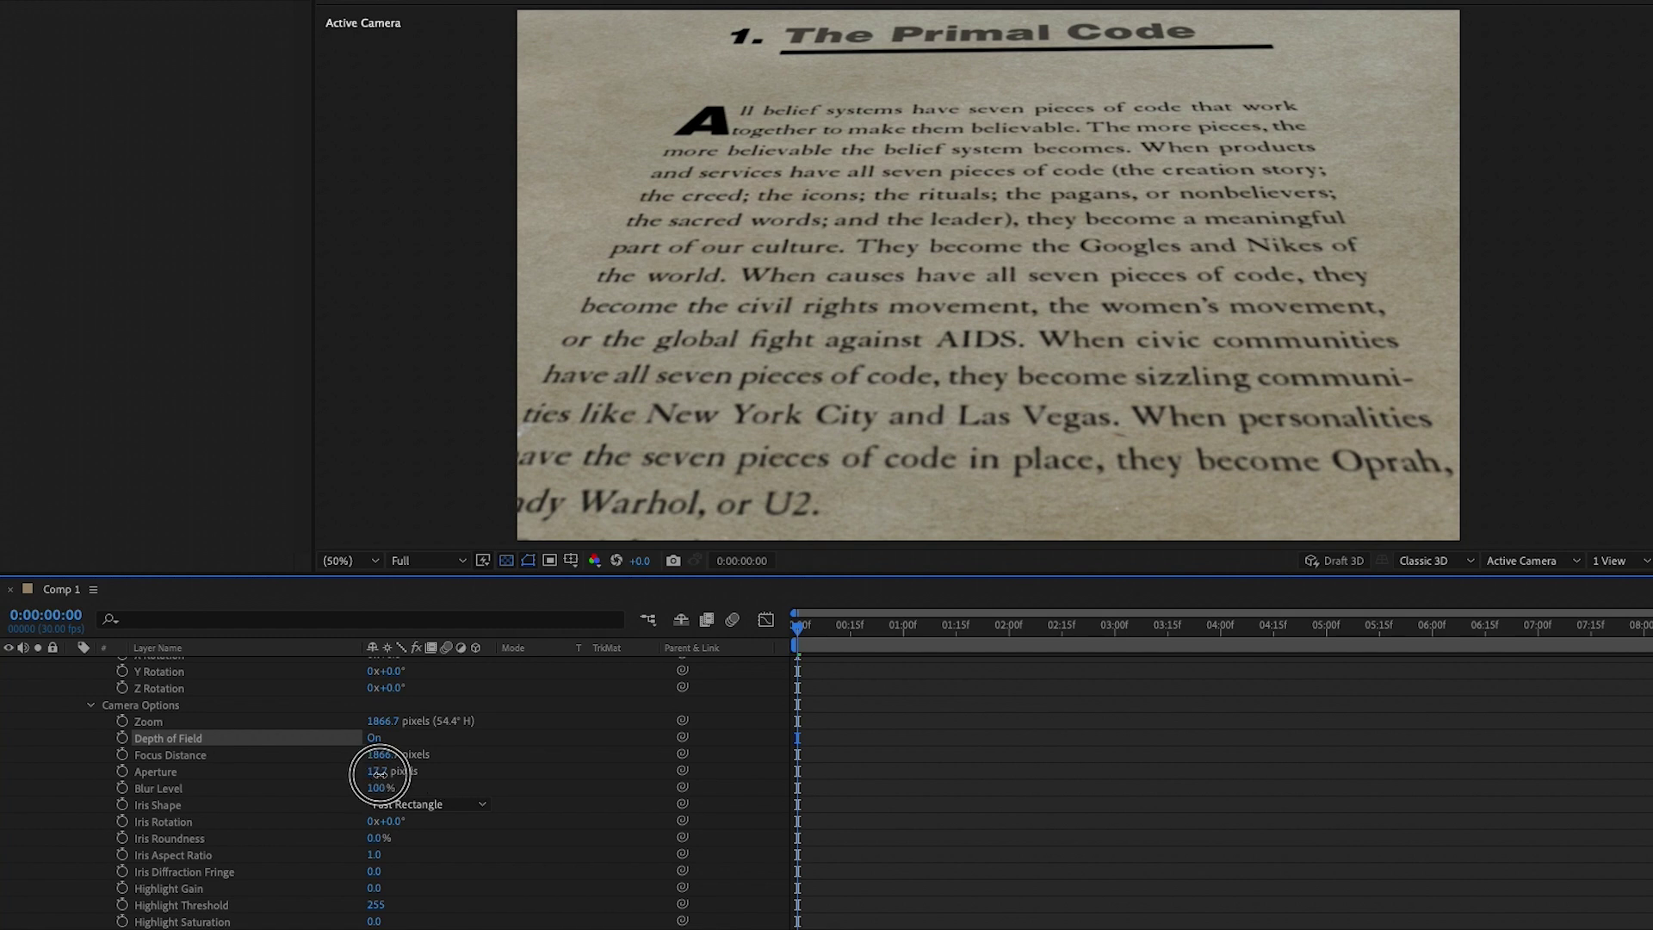
mouse_move(378, 773)
left_mouse_down()
mouse_move(451, 778)
mouse_move(374, 775)
mouse_move(405, 771)
mouse_move(436, 799)
mouse_move(399, 764)
mouse_move(414, 768)
mouse_move(352, 756)
left_mouse_up()
Set Focus Distance to 899.7 px so the page text is sharp, comparing with depth of field off and on
left_click_drag(231, 749, 164, 748)
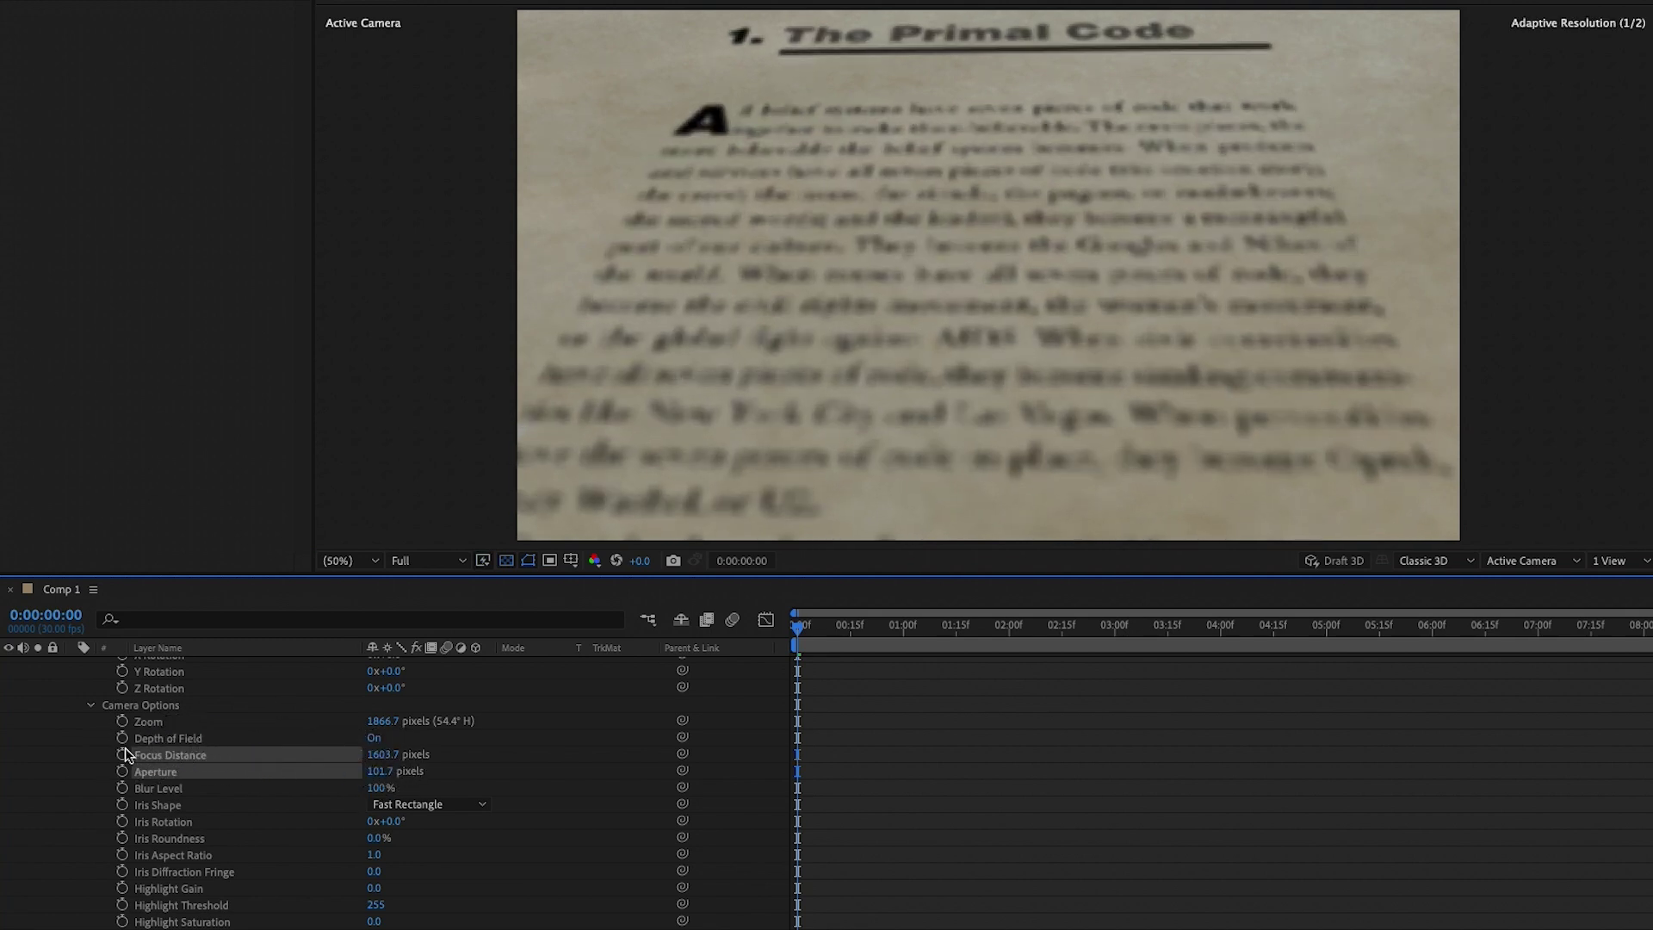
left_click_drag(395, 763, 114, 722)
left_click_drag(379, 756, 70, 741)
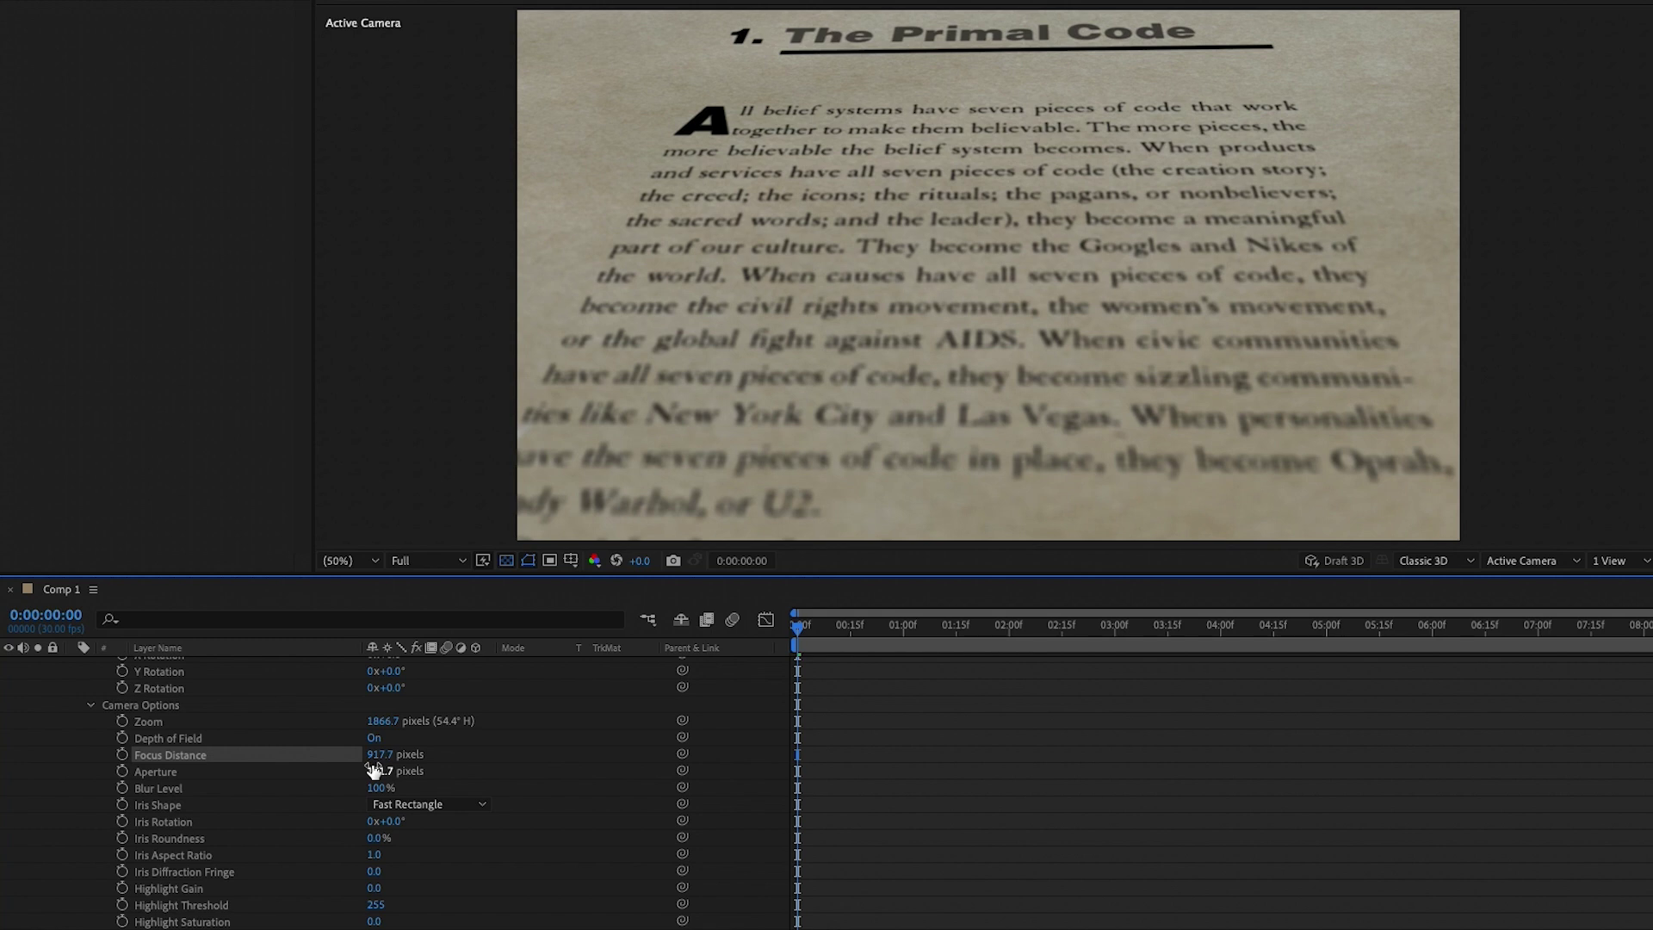
left_click_drag(386, 763, 369, 757)
left_click(376, 739)
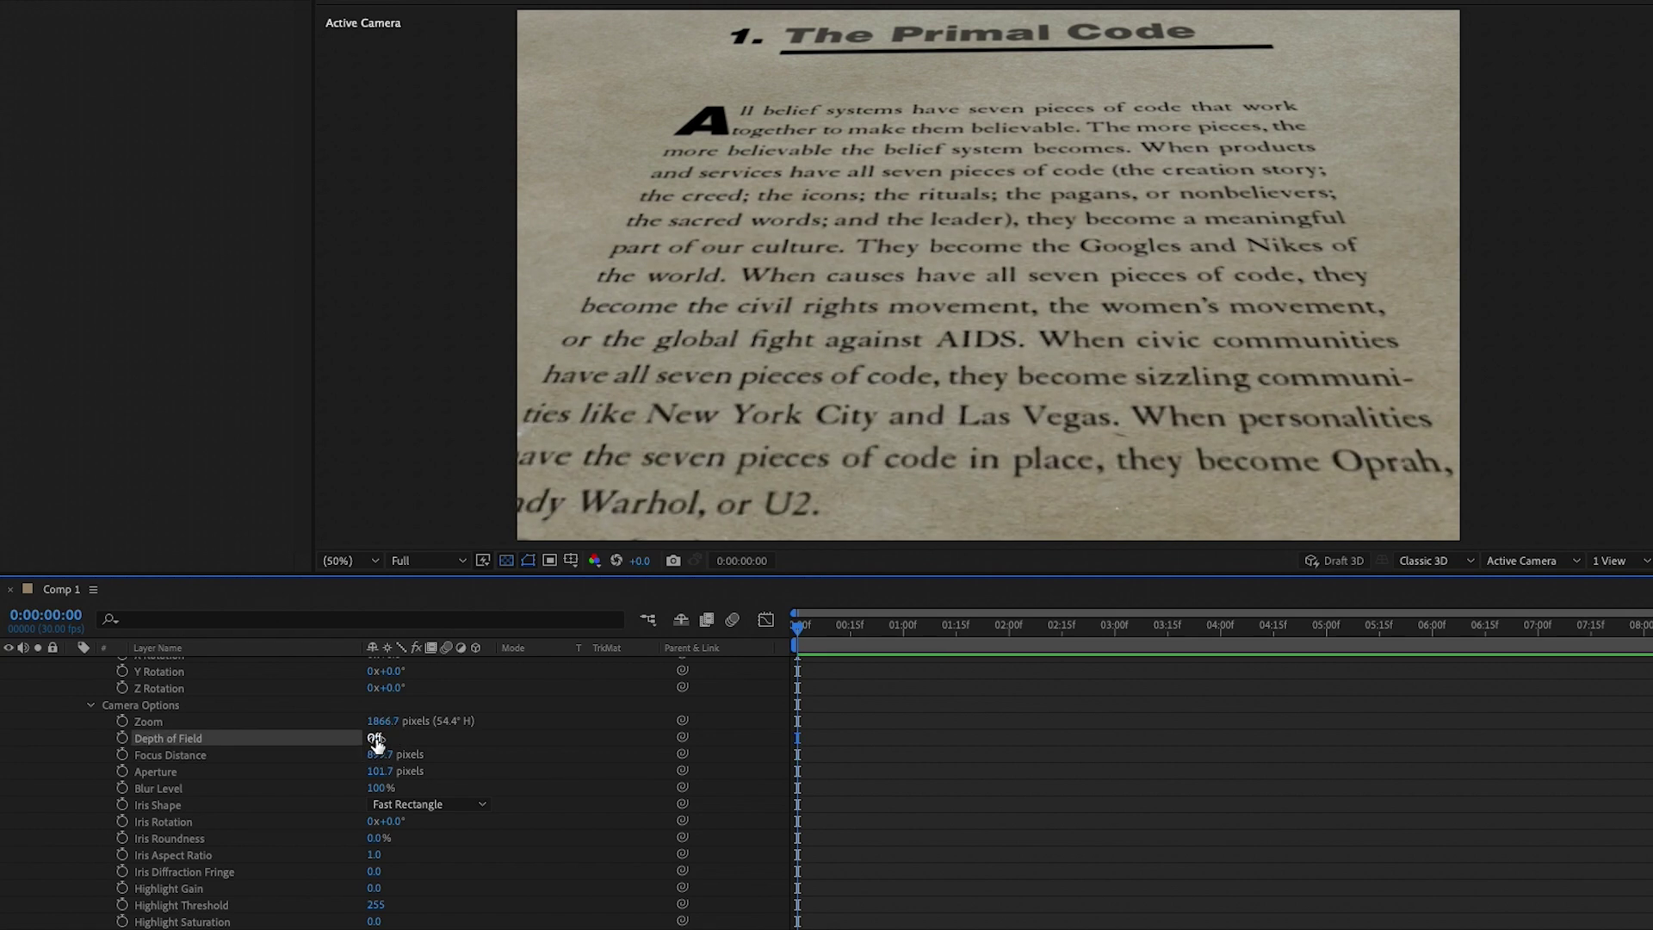
left_click(375, 739)
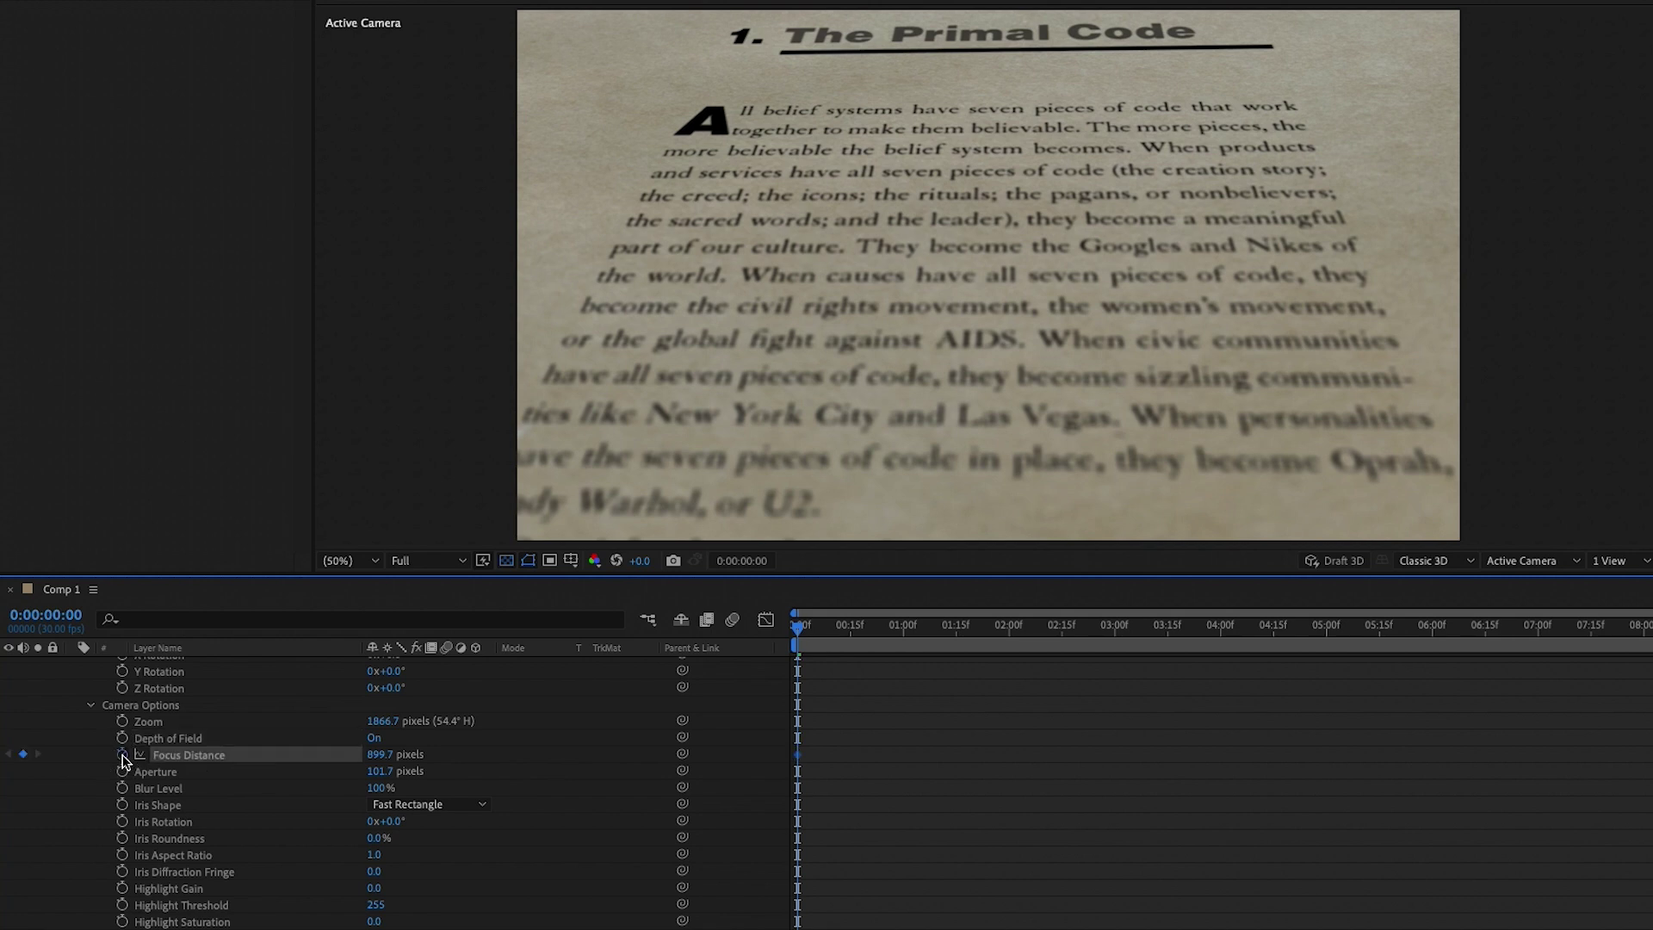
At about 0:00:03:05, lower Focus Distance until the page text is sharp, adding a second keyframe
left_click_drag(819, 623, 1362, 697)
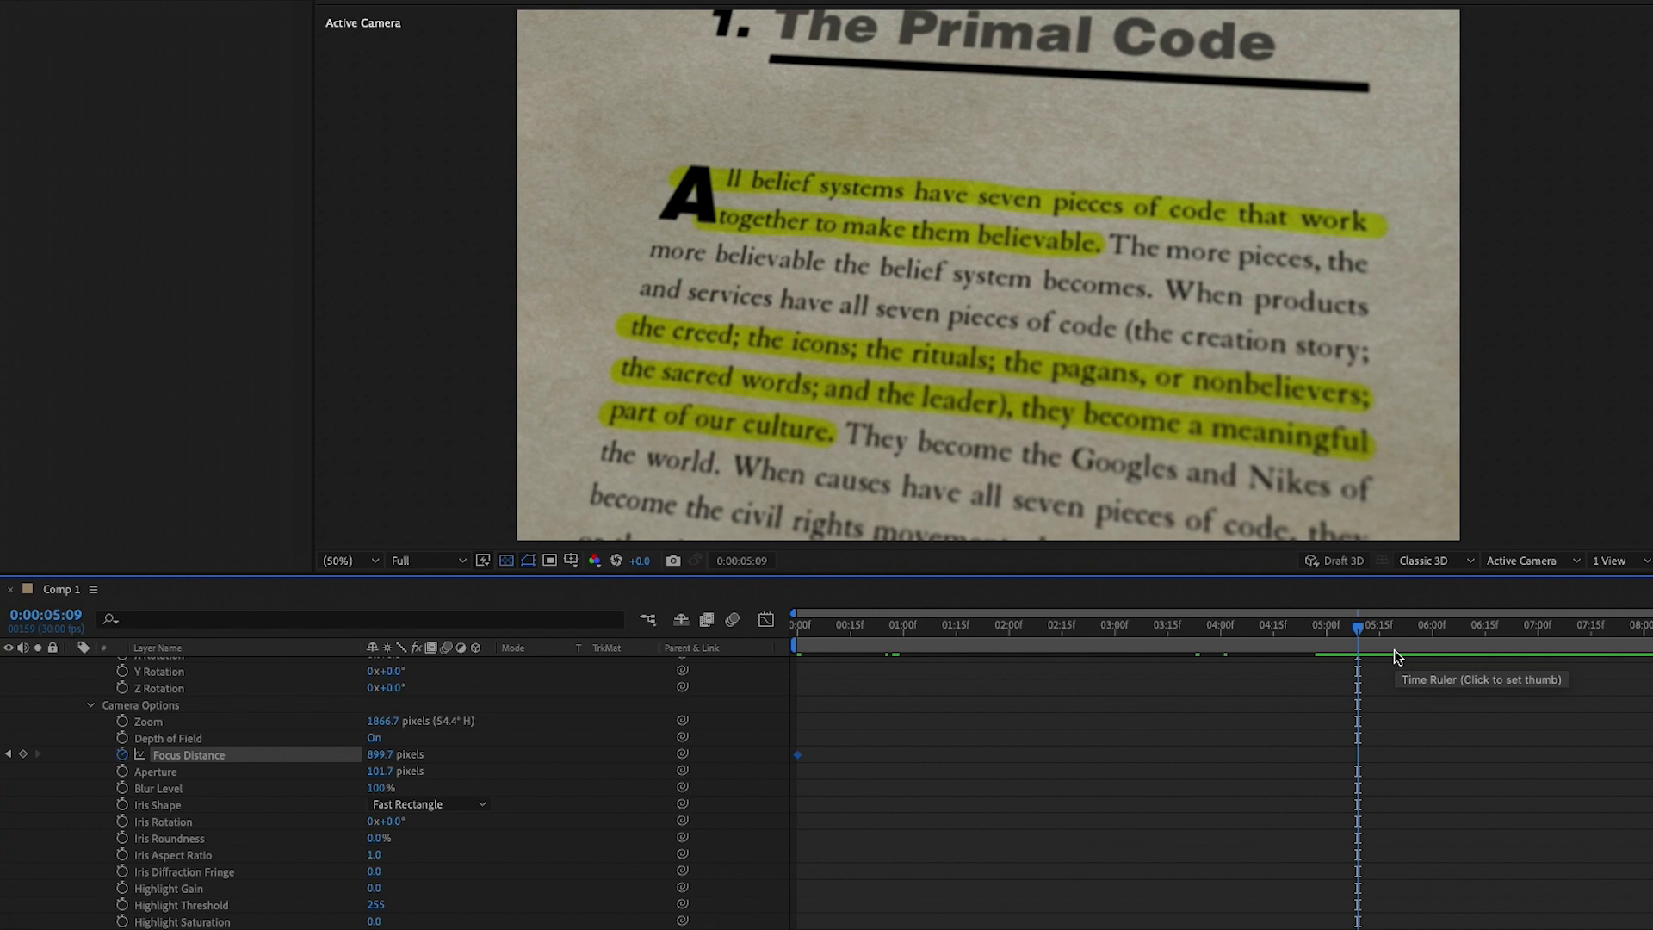
left_click_drag(1329, 641, 1133, 687)
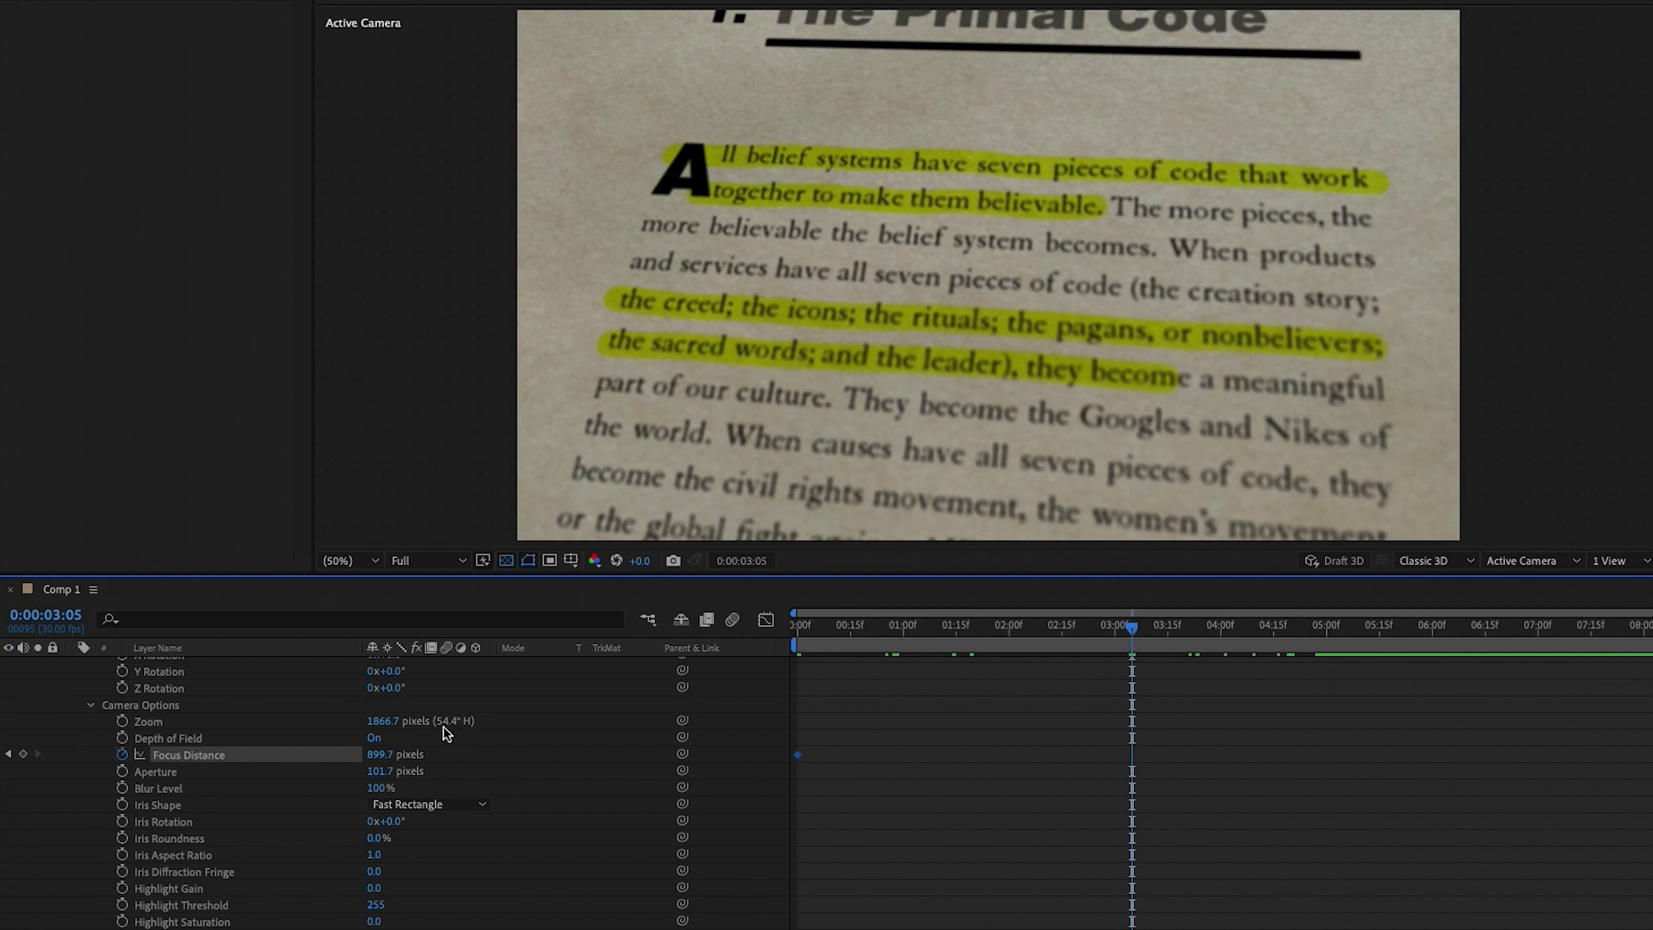
left_click_drag(340, 751, 282, 755)
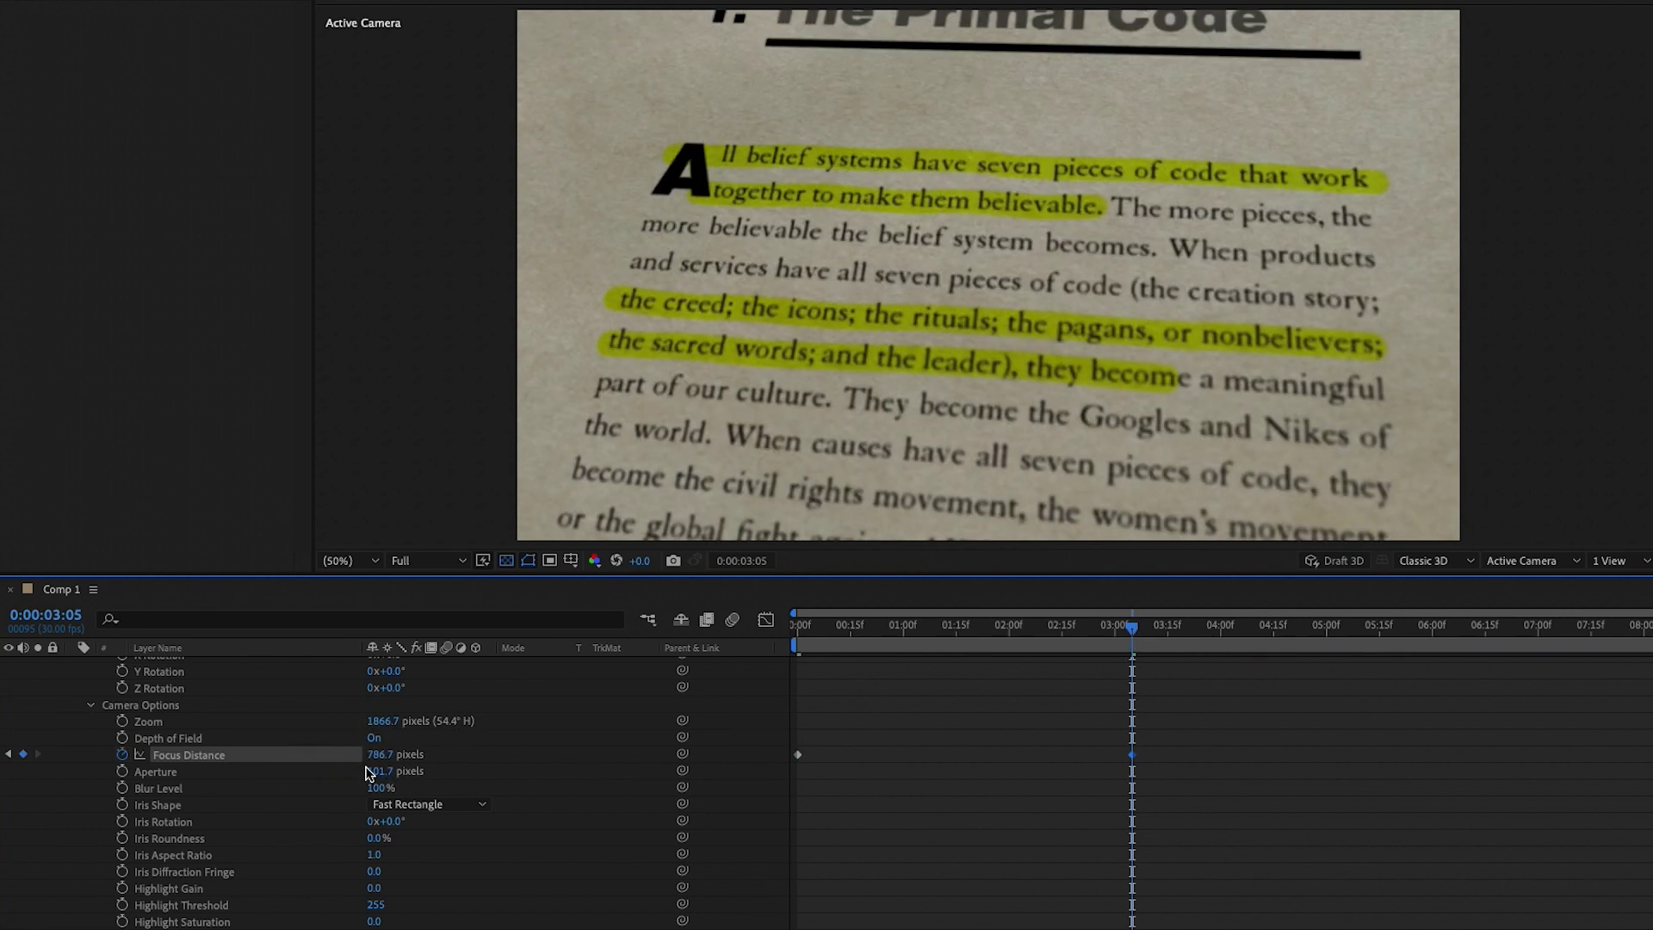
left_click_drag(384, 755, 272, 766)
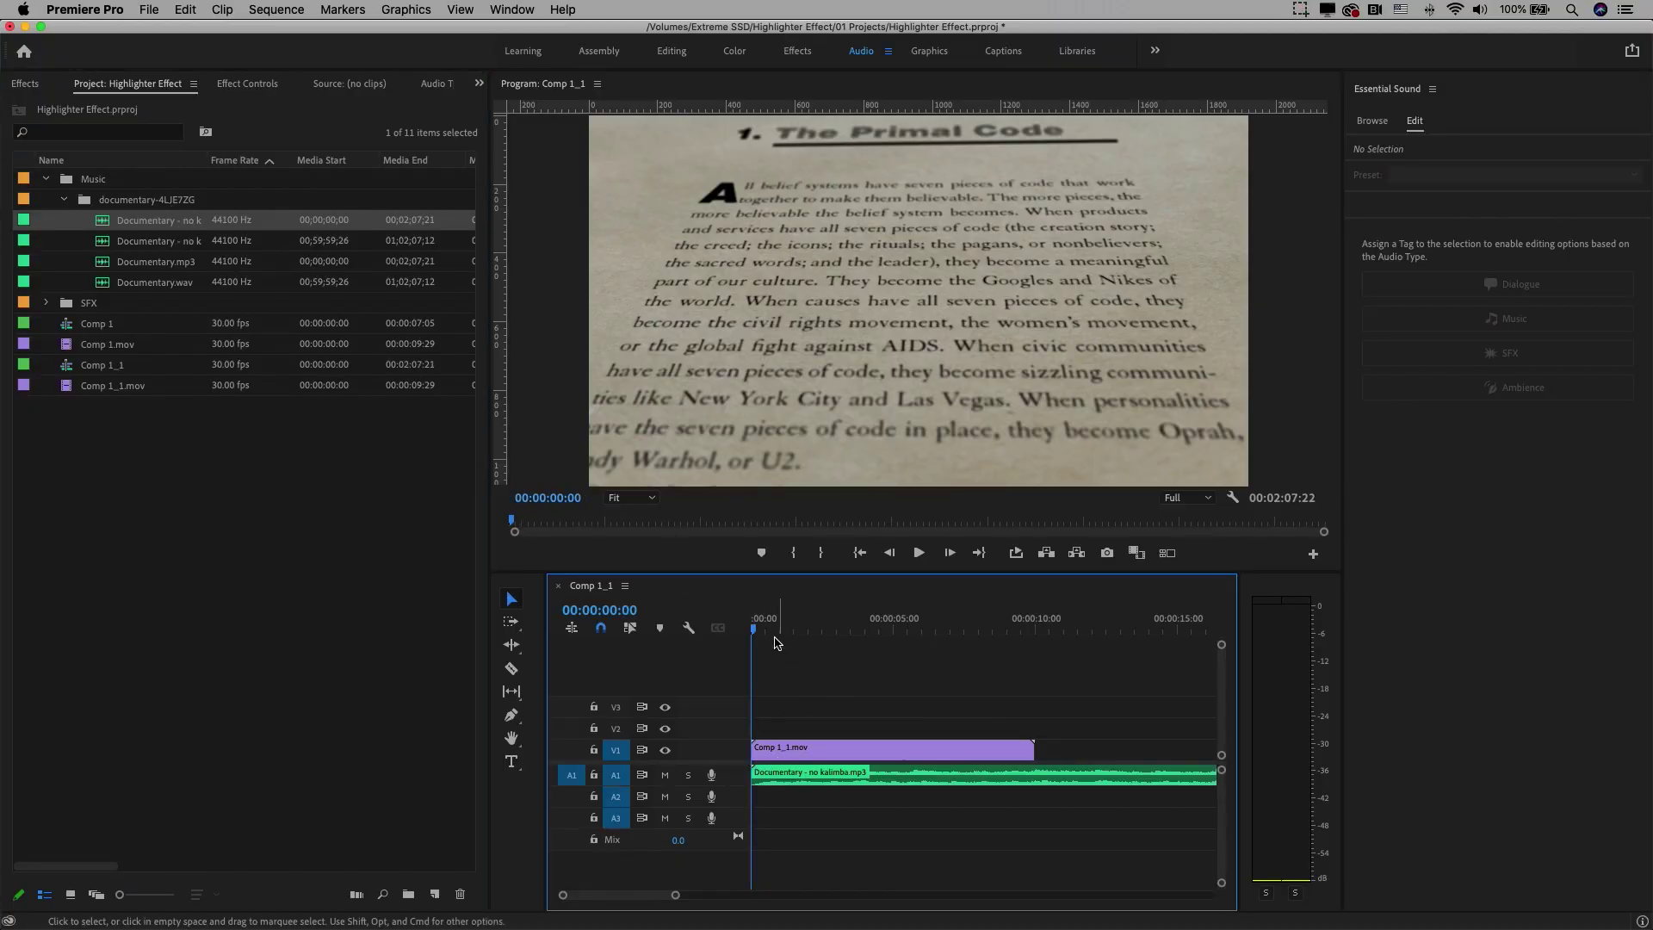
Preview the music, then place Handwriting_Marker_Copics_025.wav from the SFX folder onto track A2
key("space")
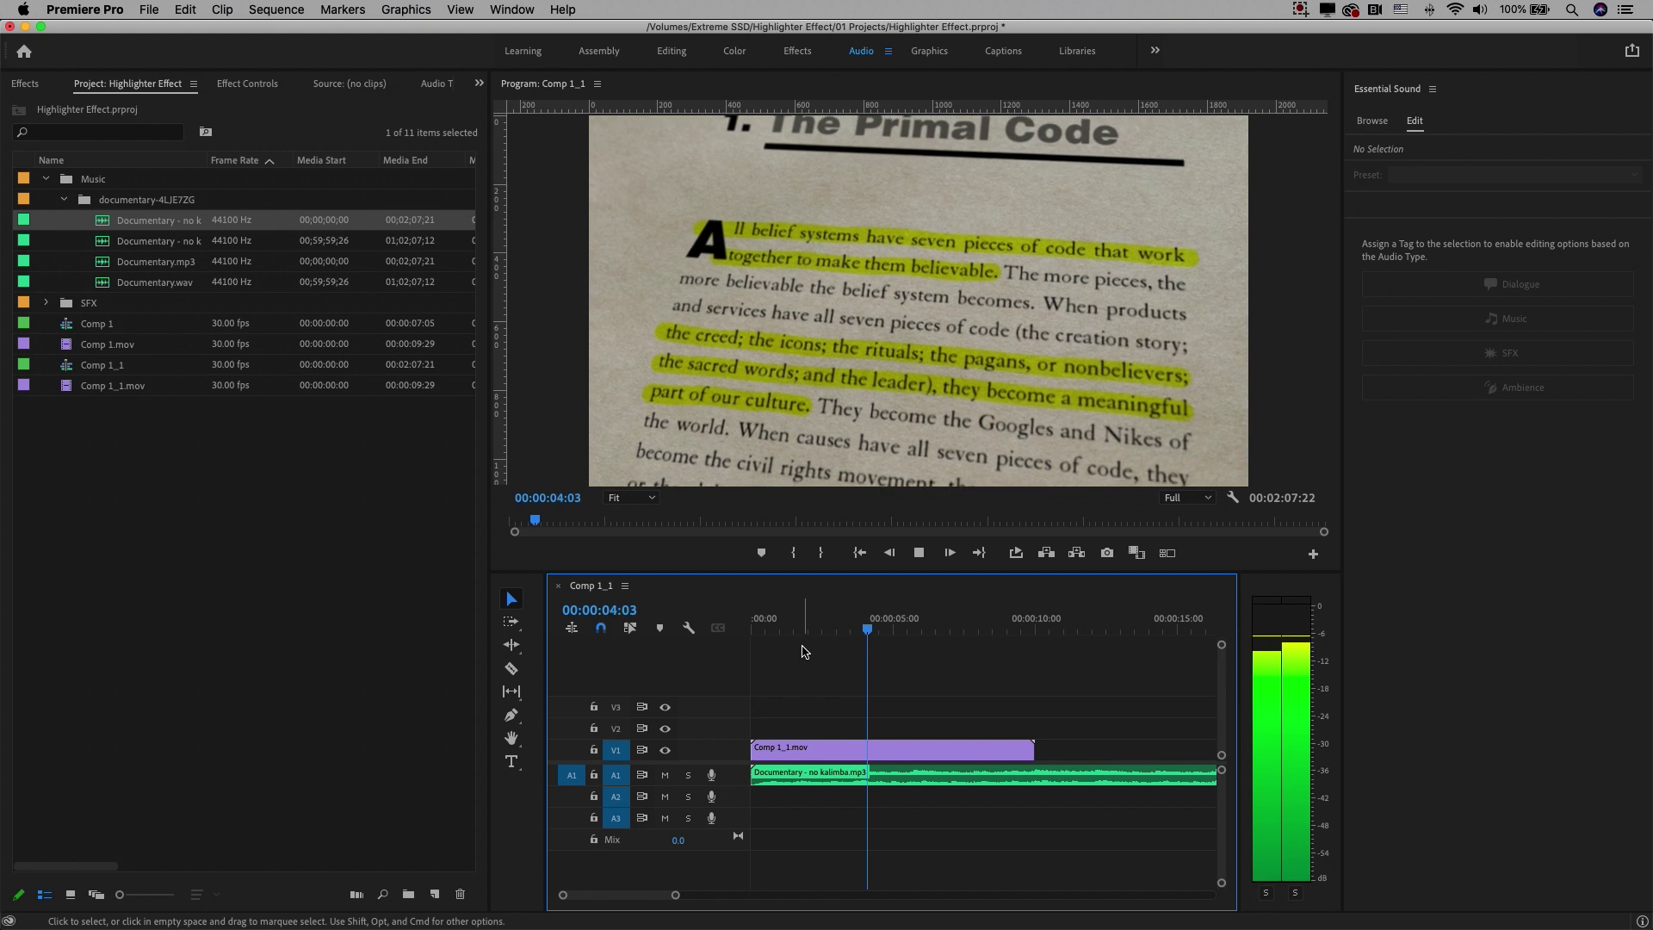
key("space")
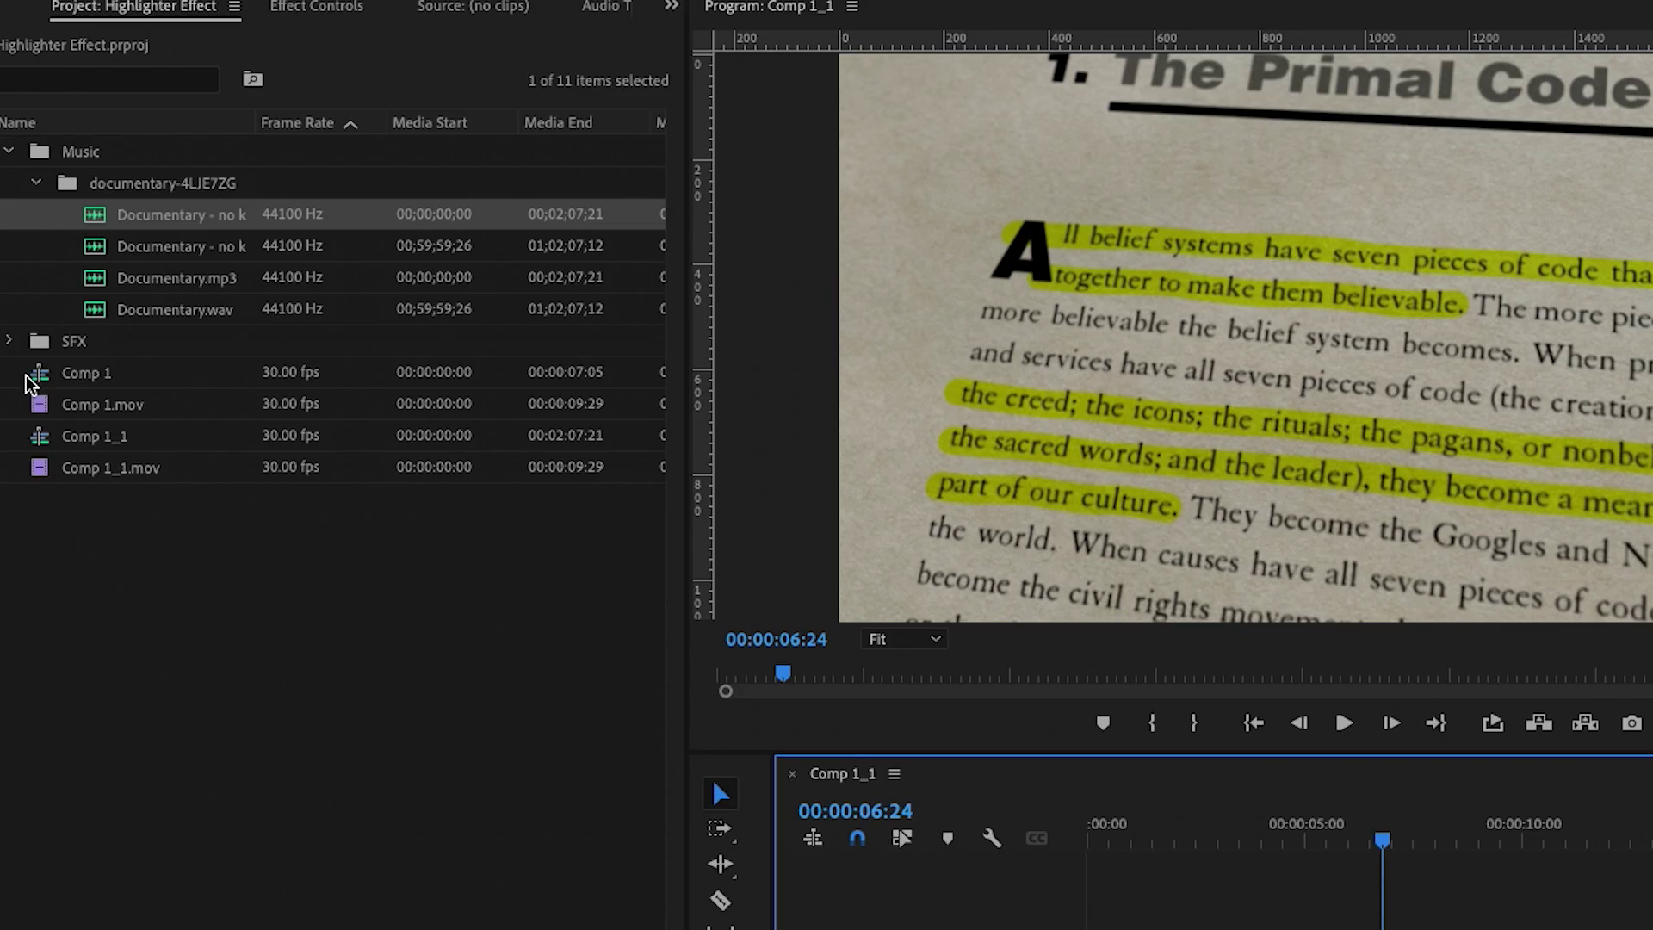
left_click(45, 303)
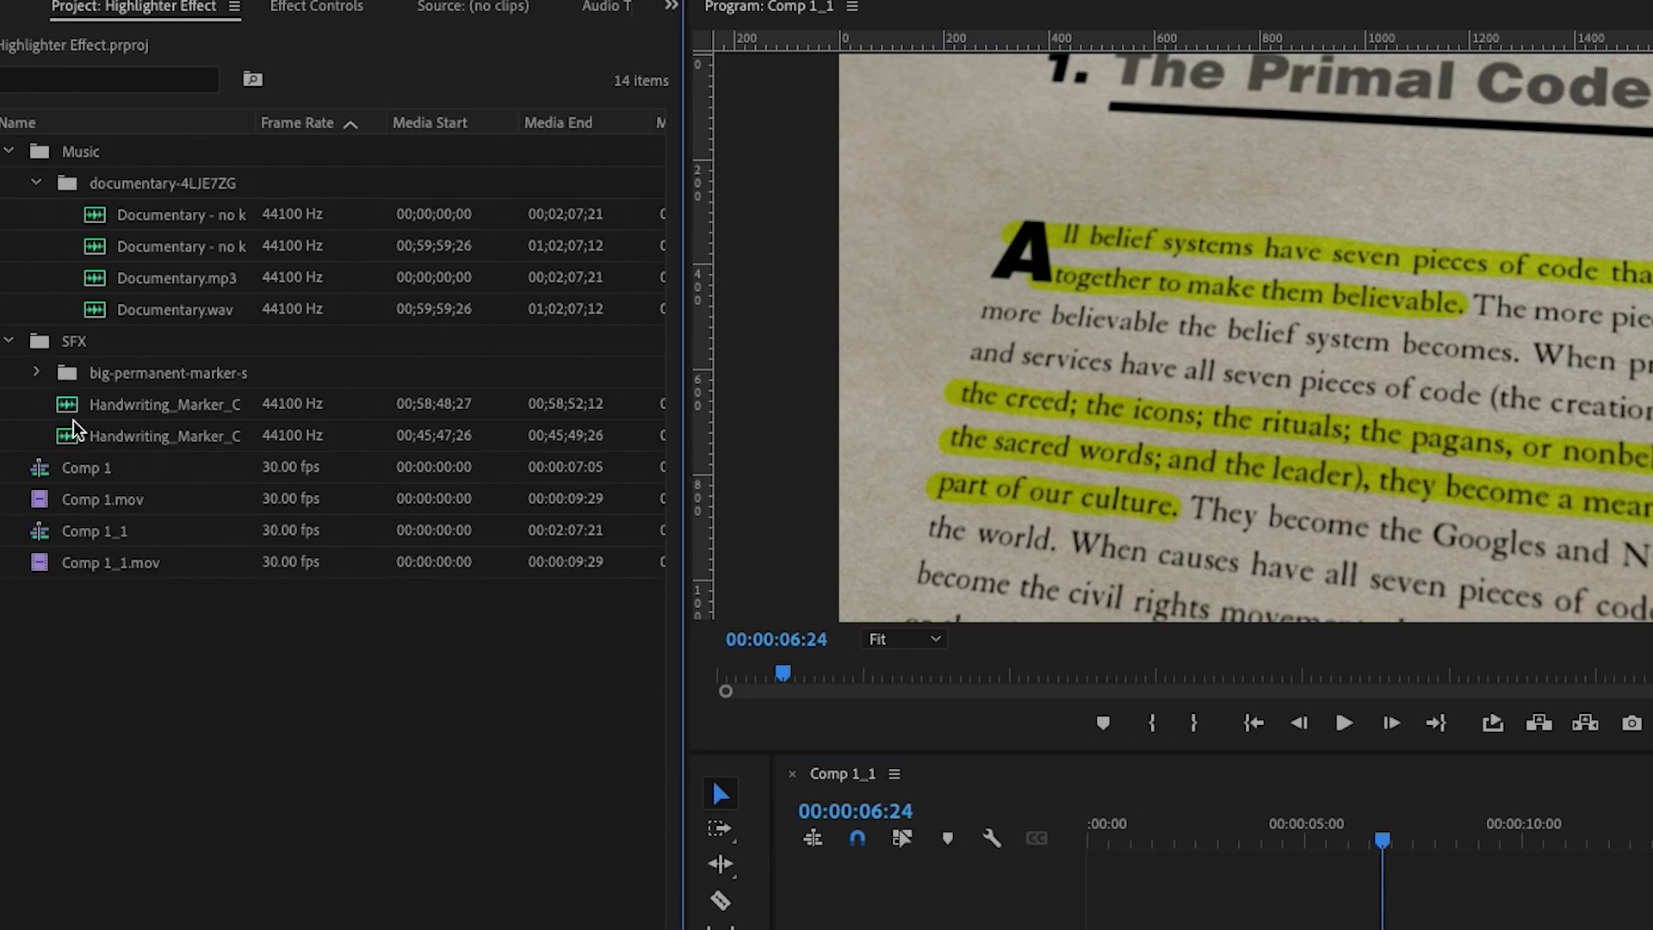
double_click(74, 412)
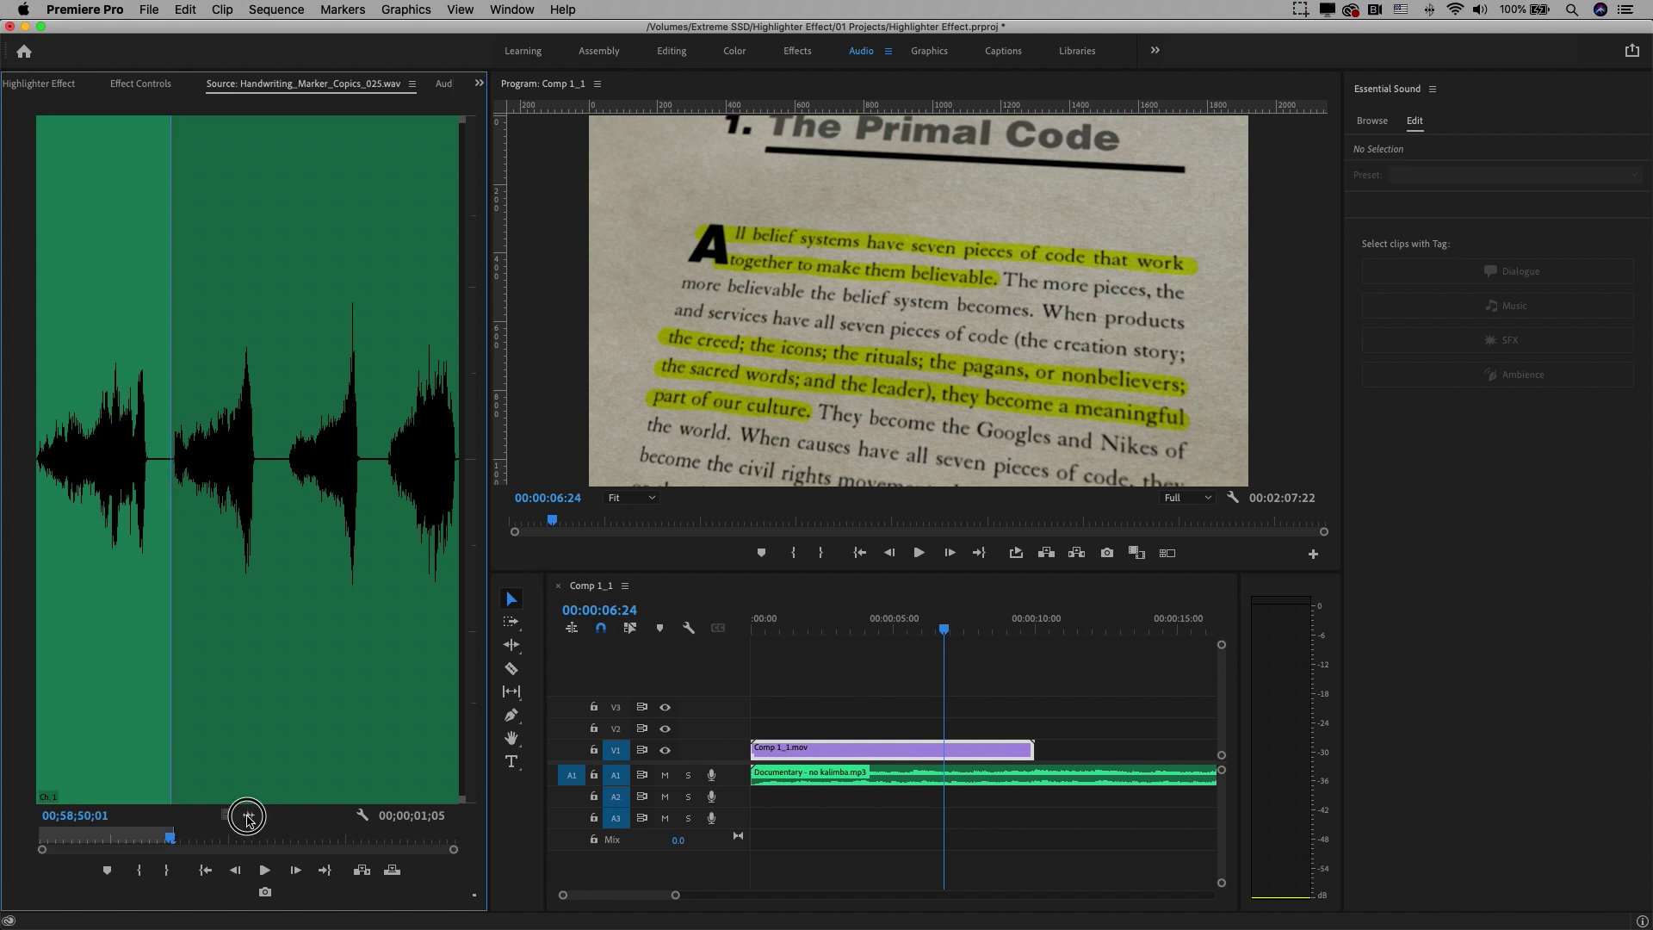
left_click_drag(248, 818, 766, 808)
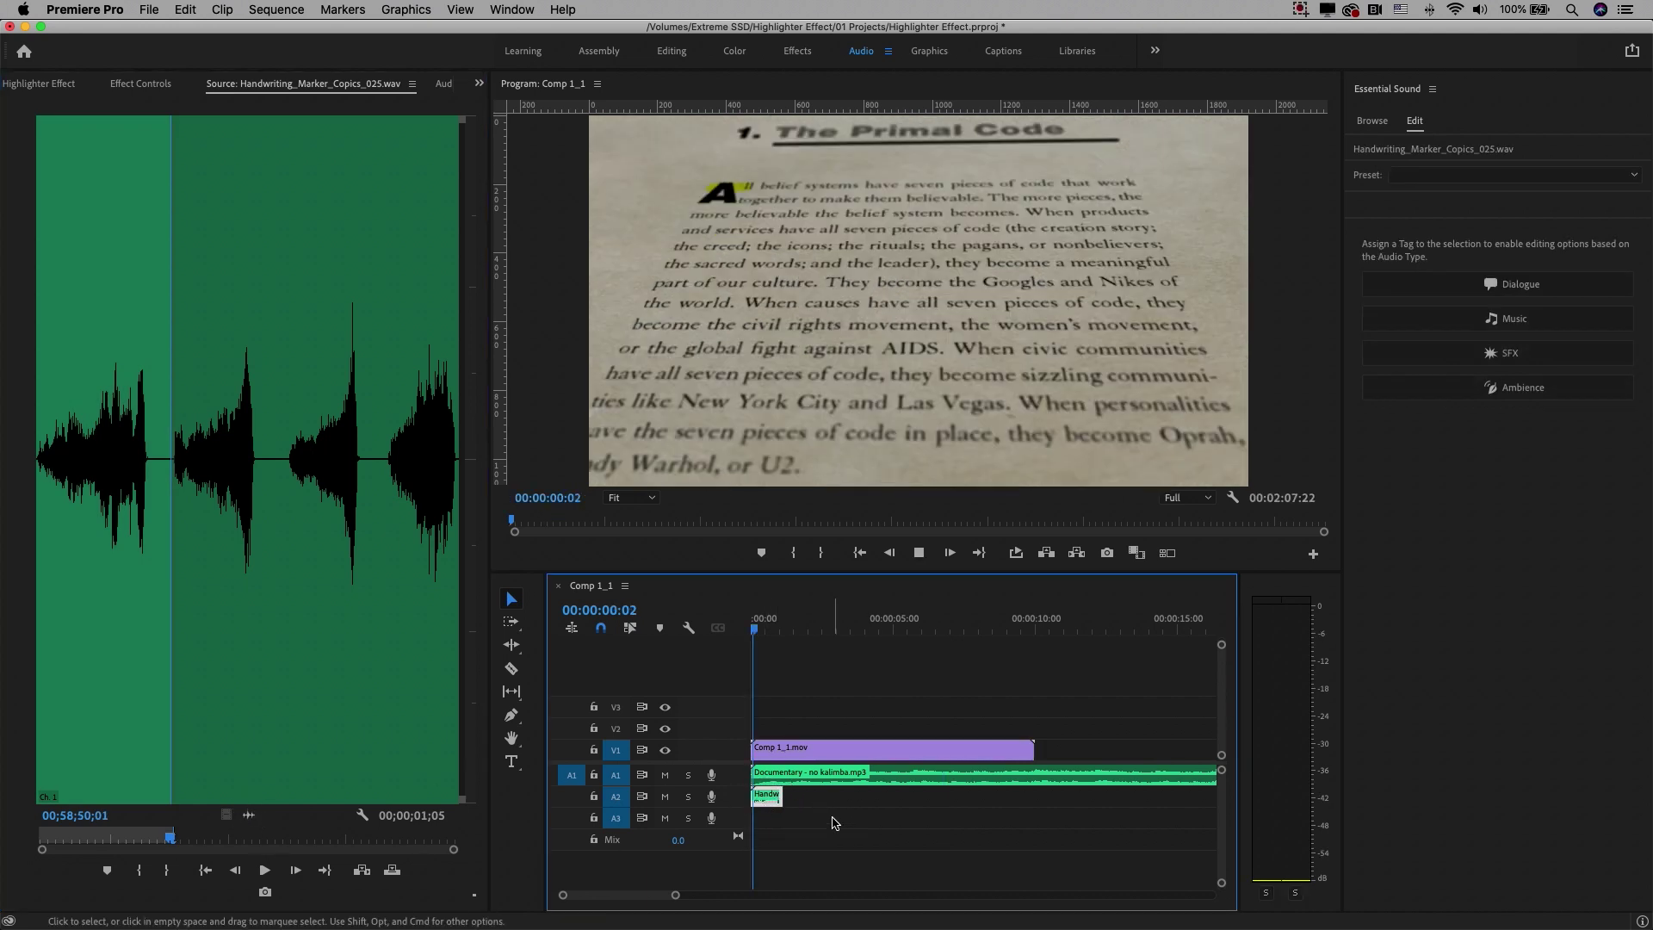
Mark in and out points in the marker sound and add that portion on track A3
key("space")
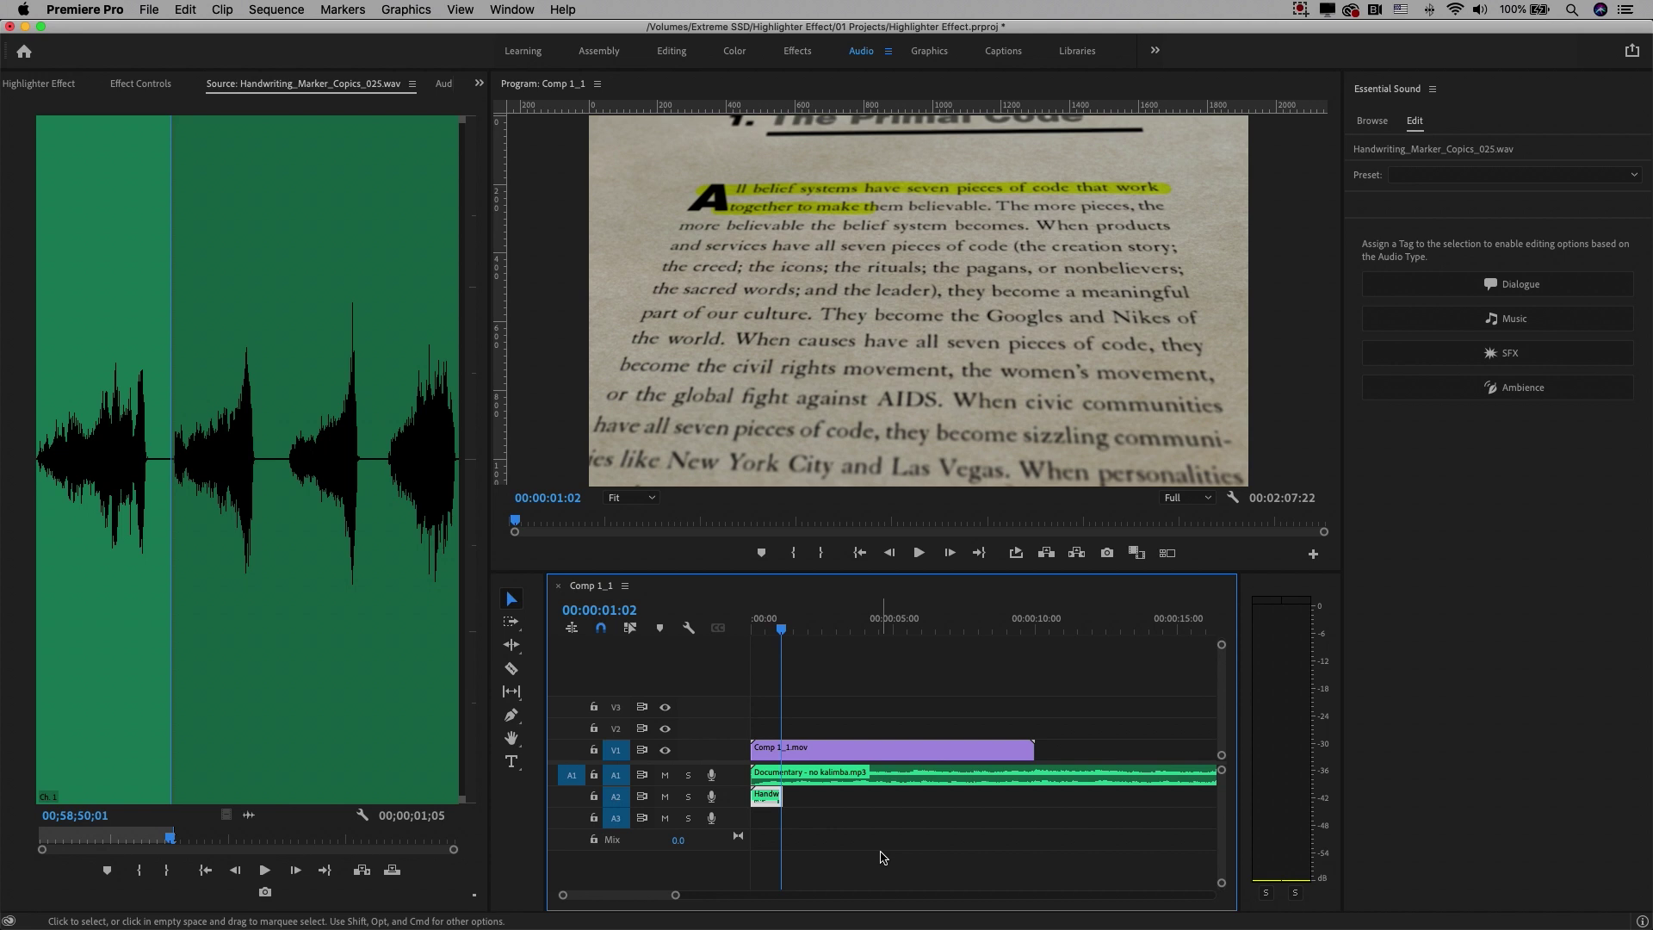
key("space")
key("period")
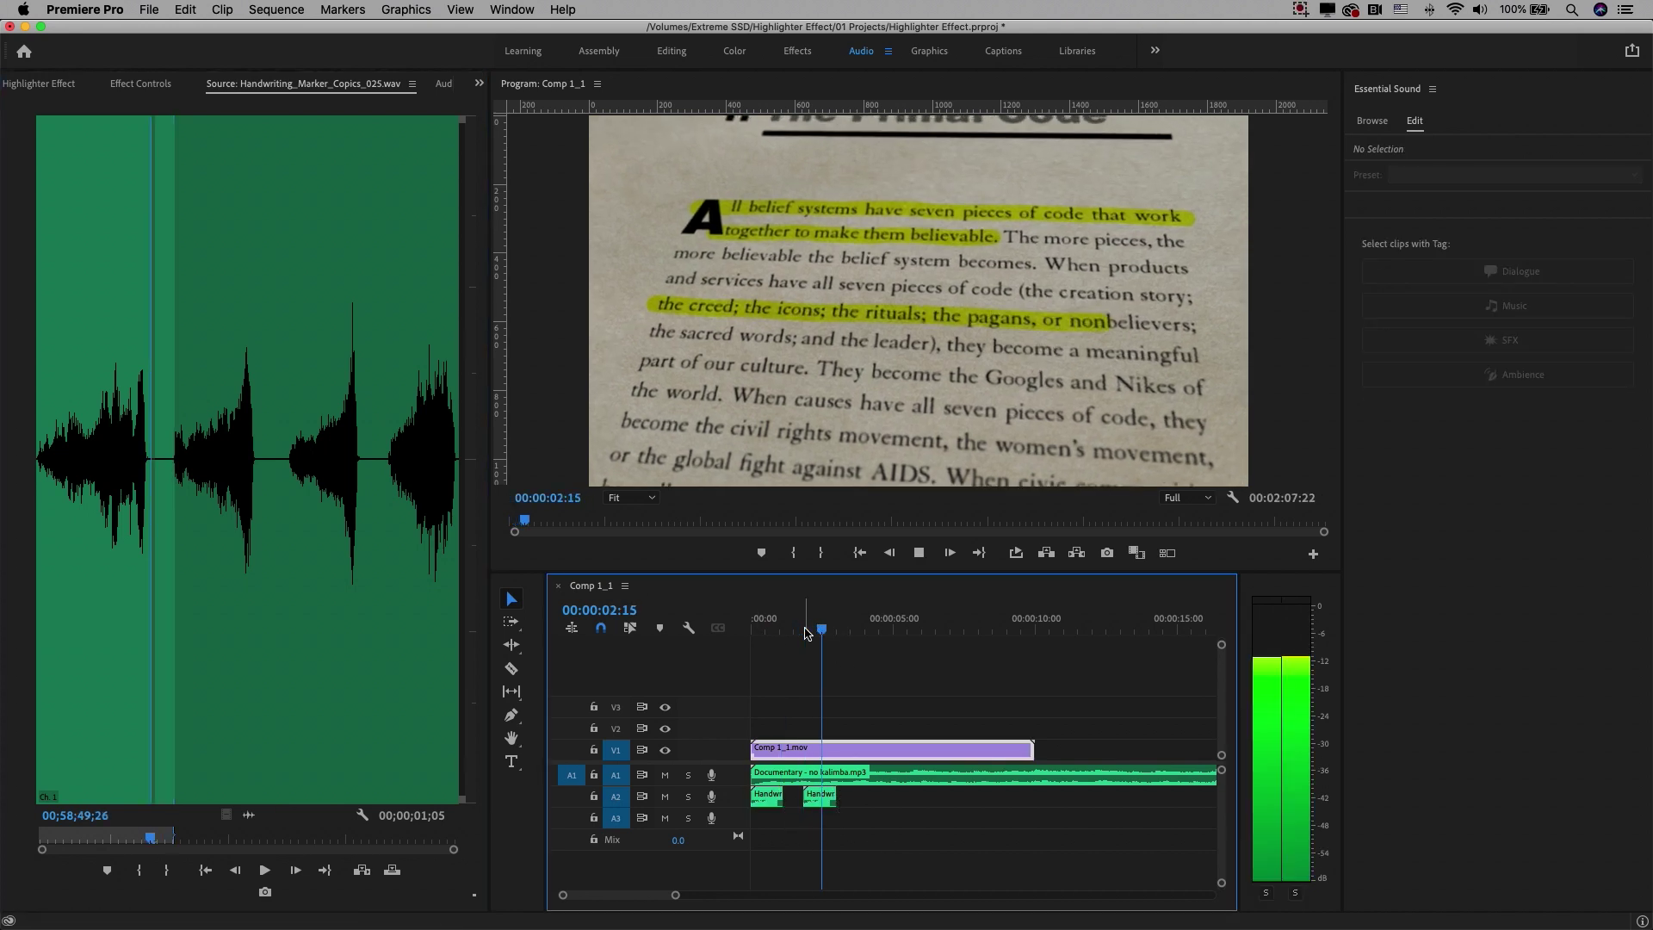
key("i")
left_click(260, 506)
key("o")
left_click_drag(260, 506, 840, 818)
key("space")
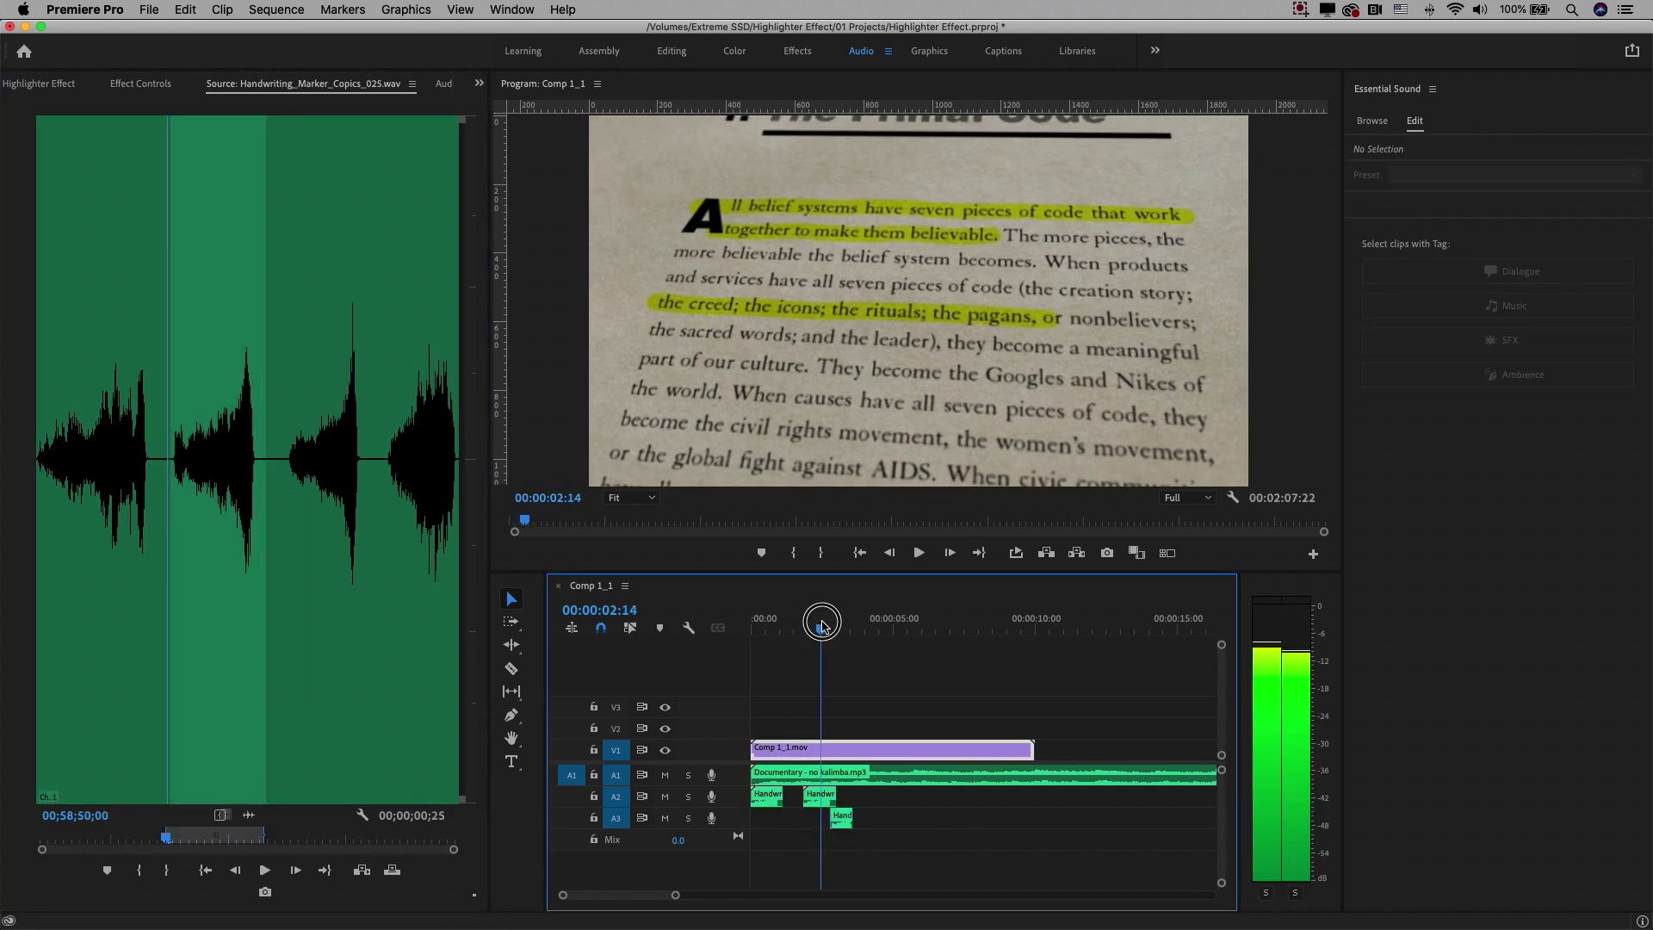
Add another portion of the marker sound on a new track A4
left_click_drag(675, 895, 624, 895)
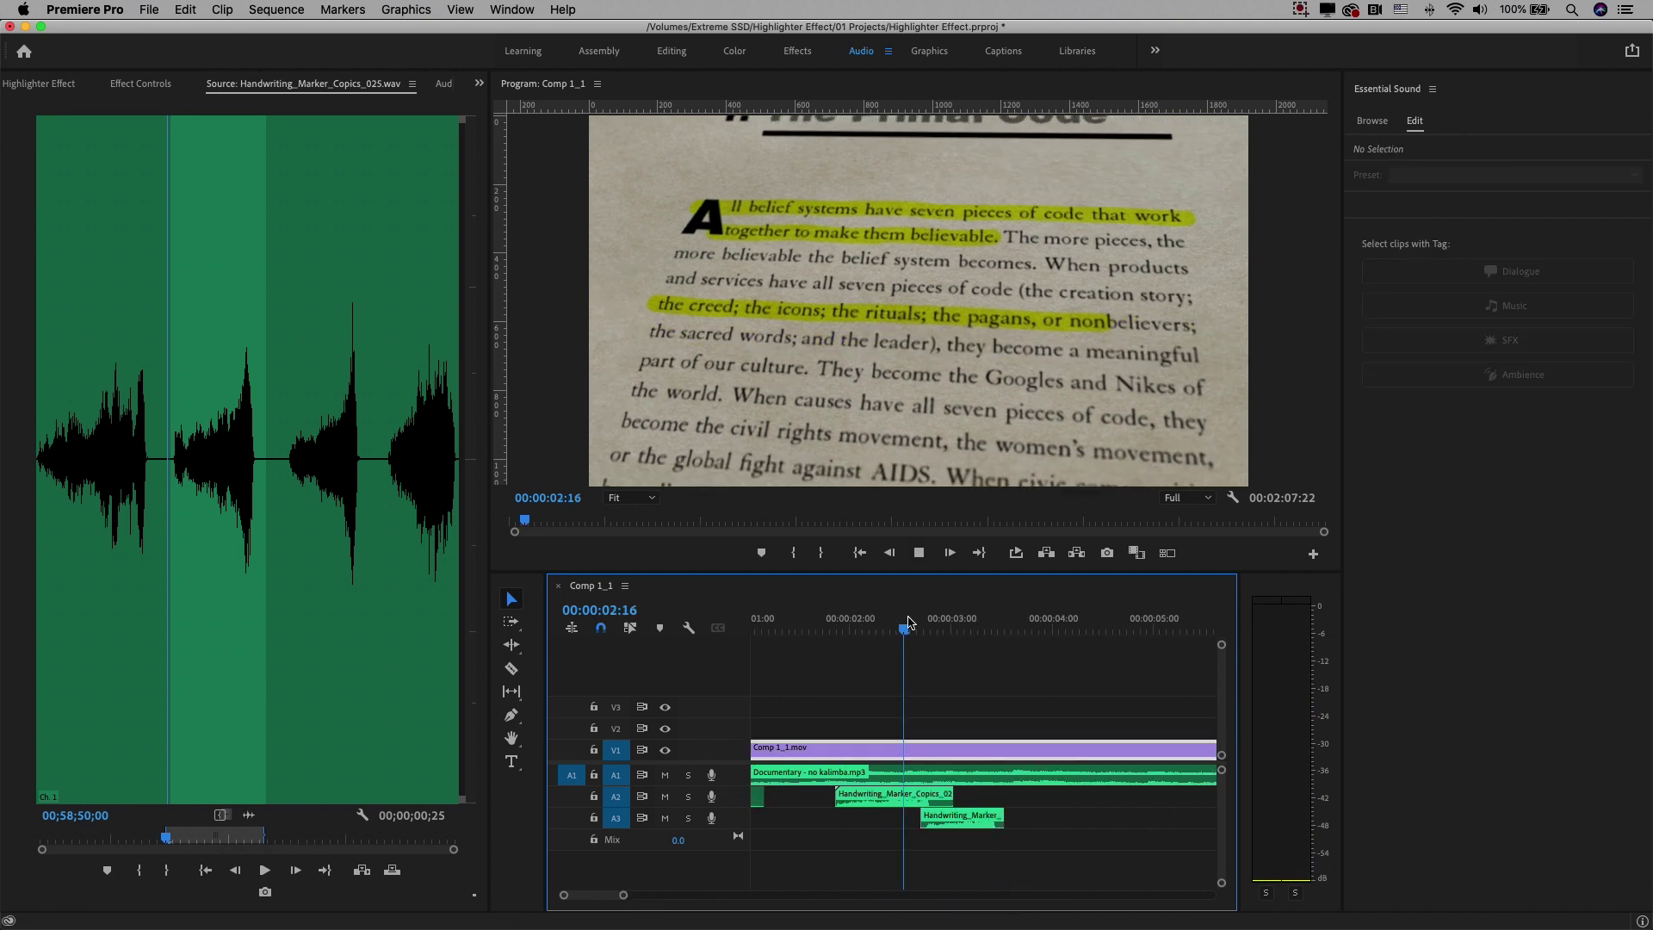
left_click_drag(286, 527, 371, 527)
left_click_drag(249, 814, 990, 837)
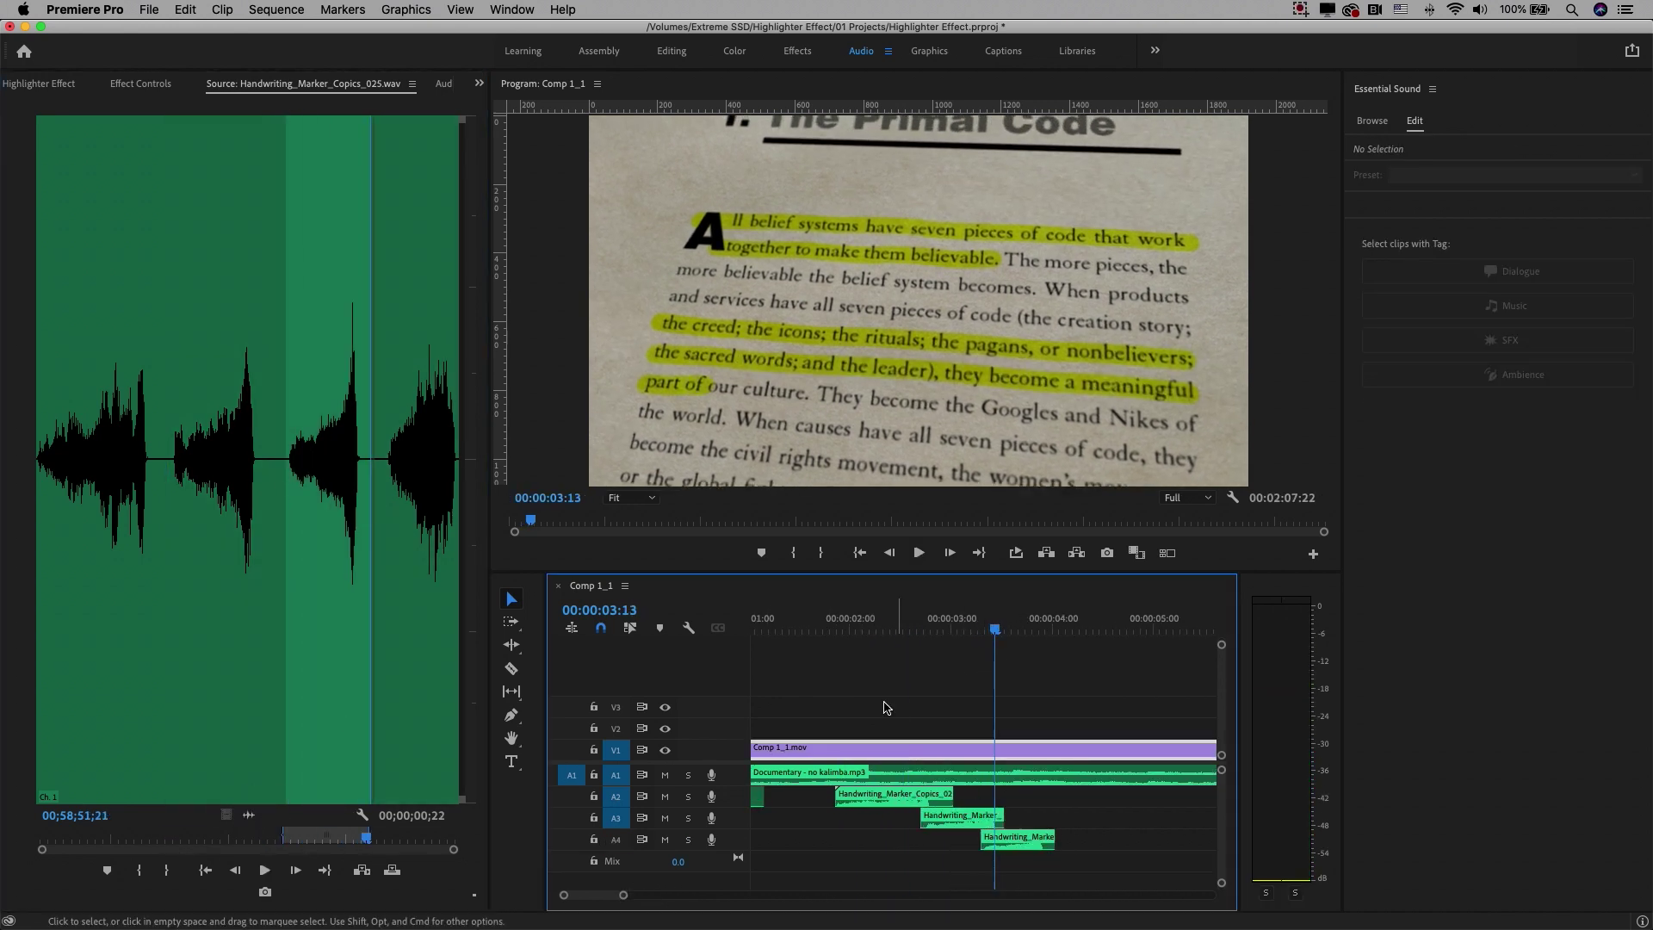
Shift the A4 marker sound slightly earlier to match the highlight stroke near 3:20
left_click(1018, 632)
key("space")
left_click(573, 637)
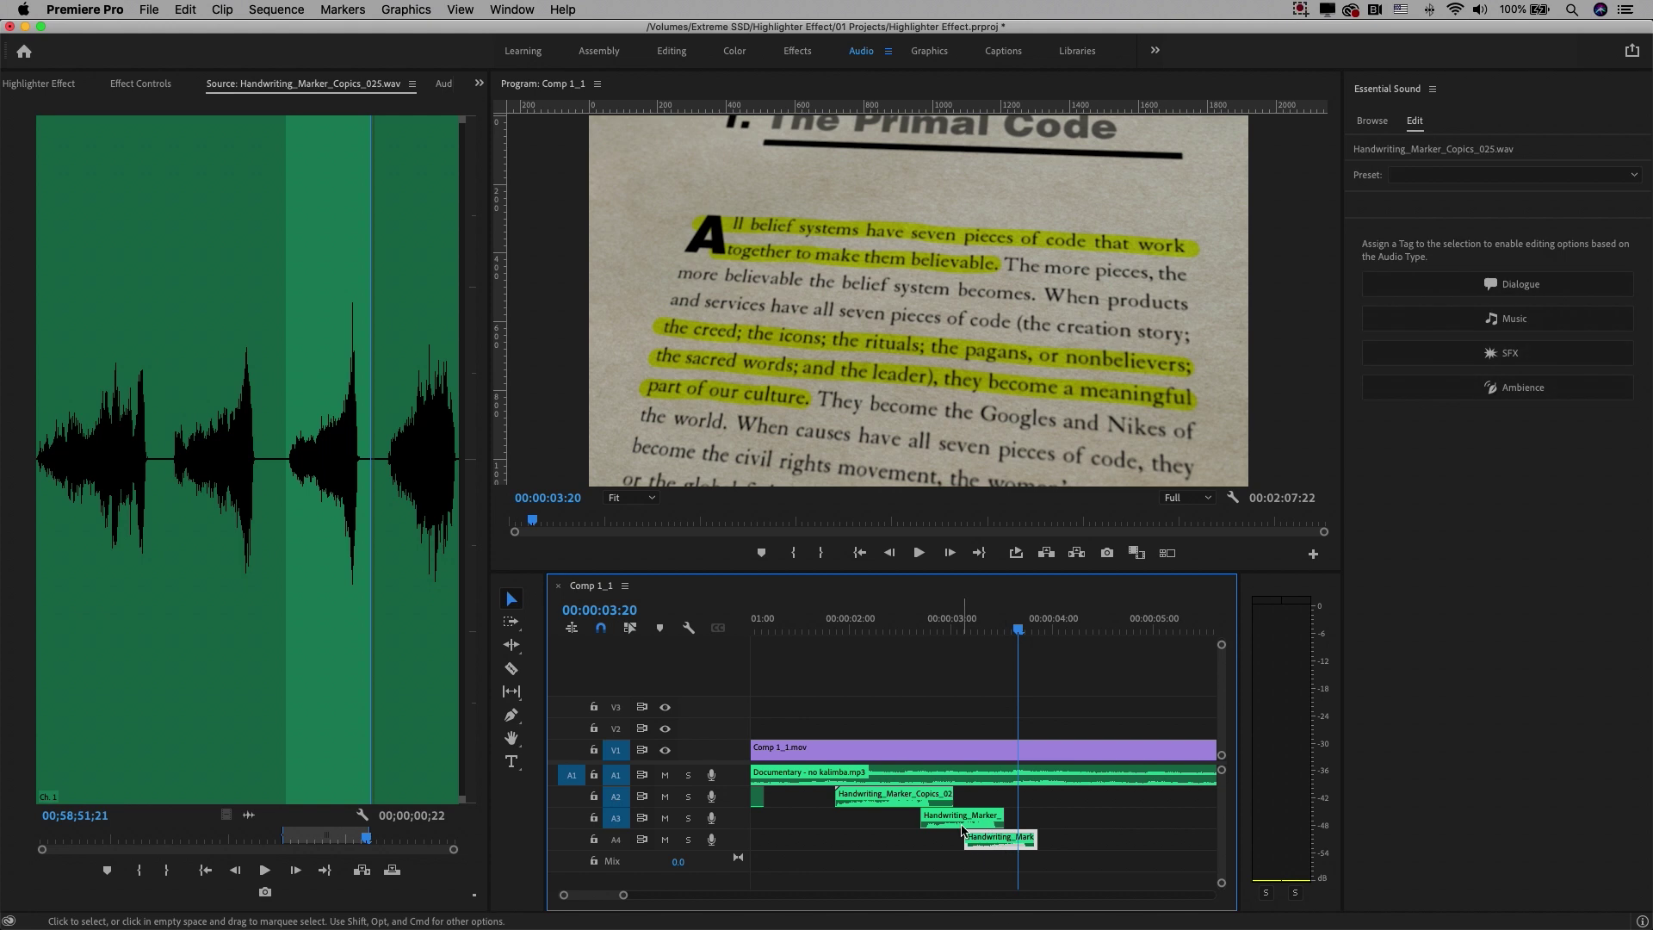
key("Up")
left_click(1101, 848)
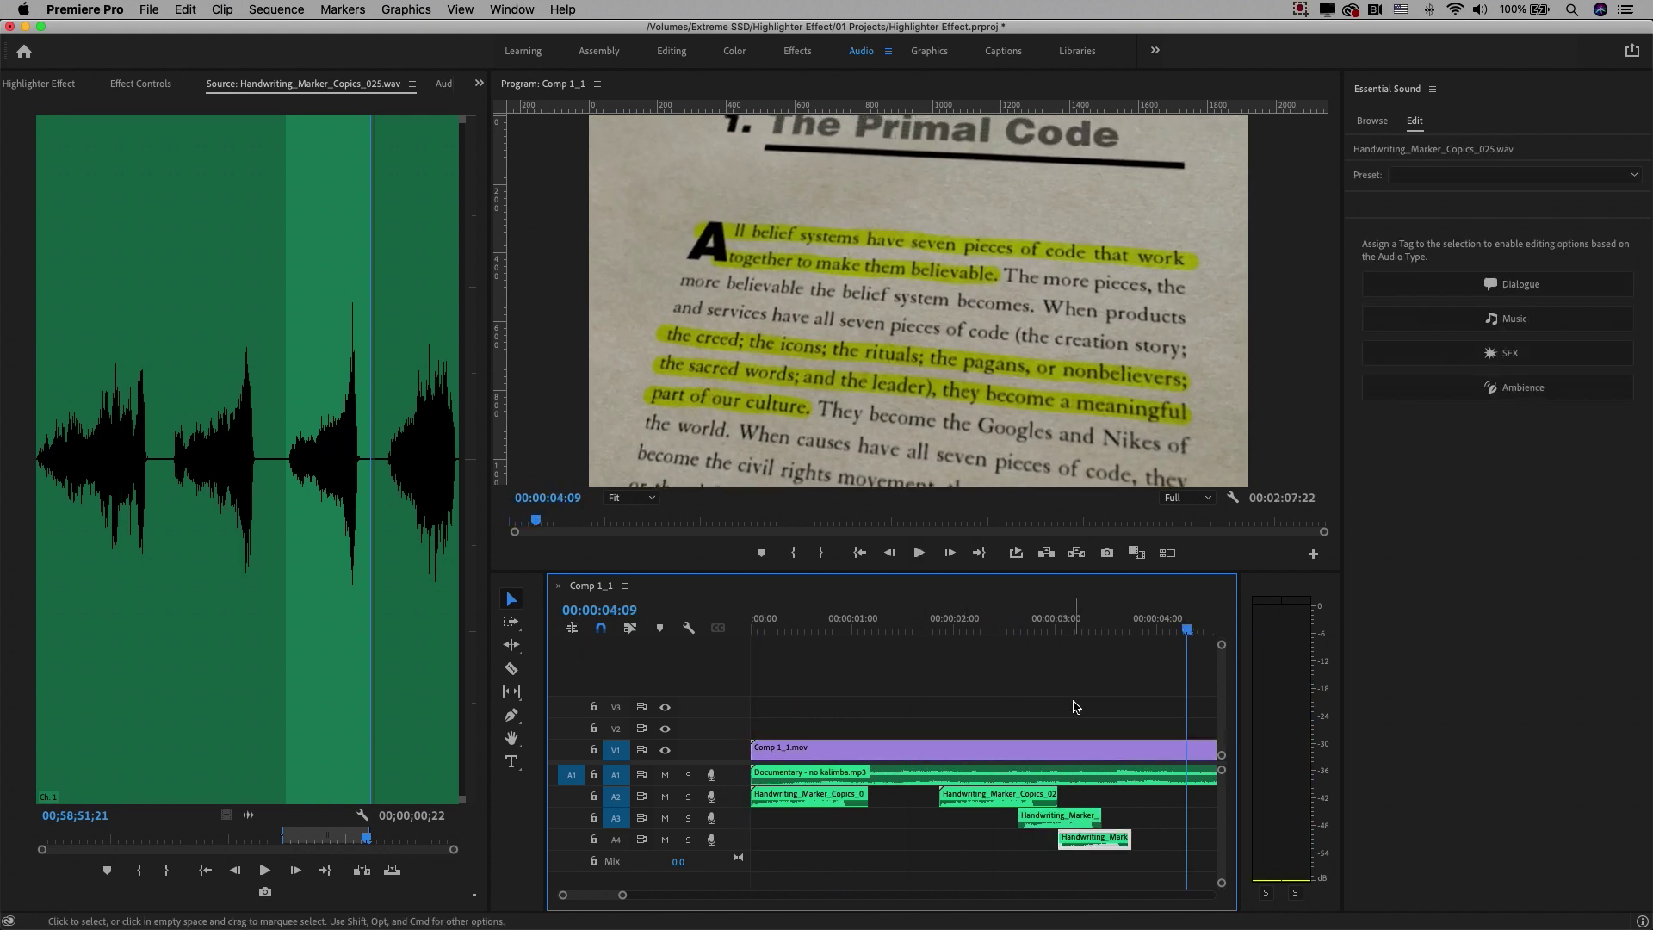
left_click_drag(1101, 848, 1079, 848)
right_click(1054, 839)
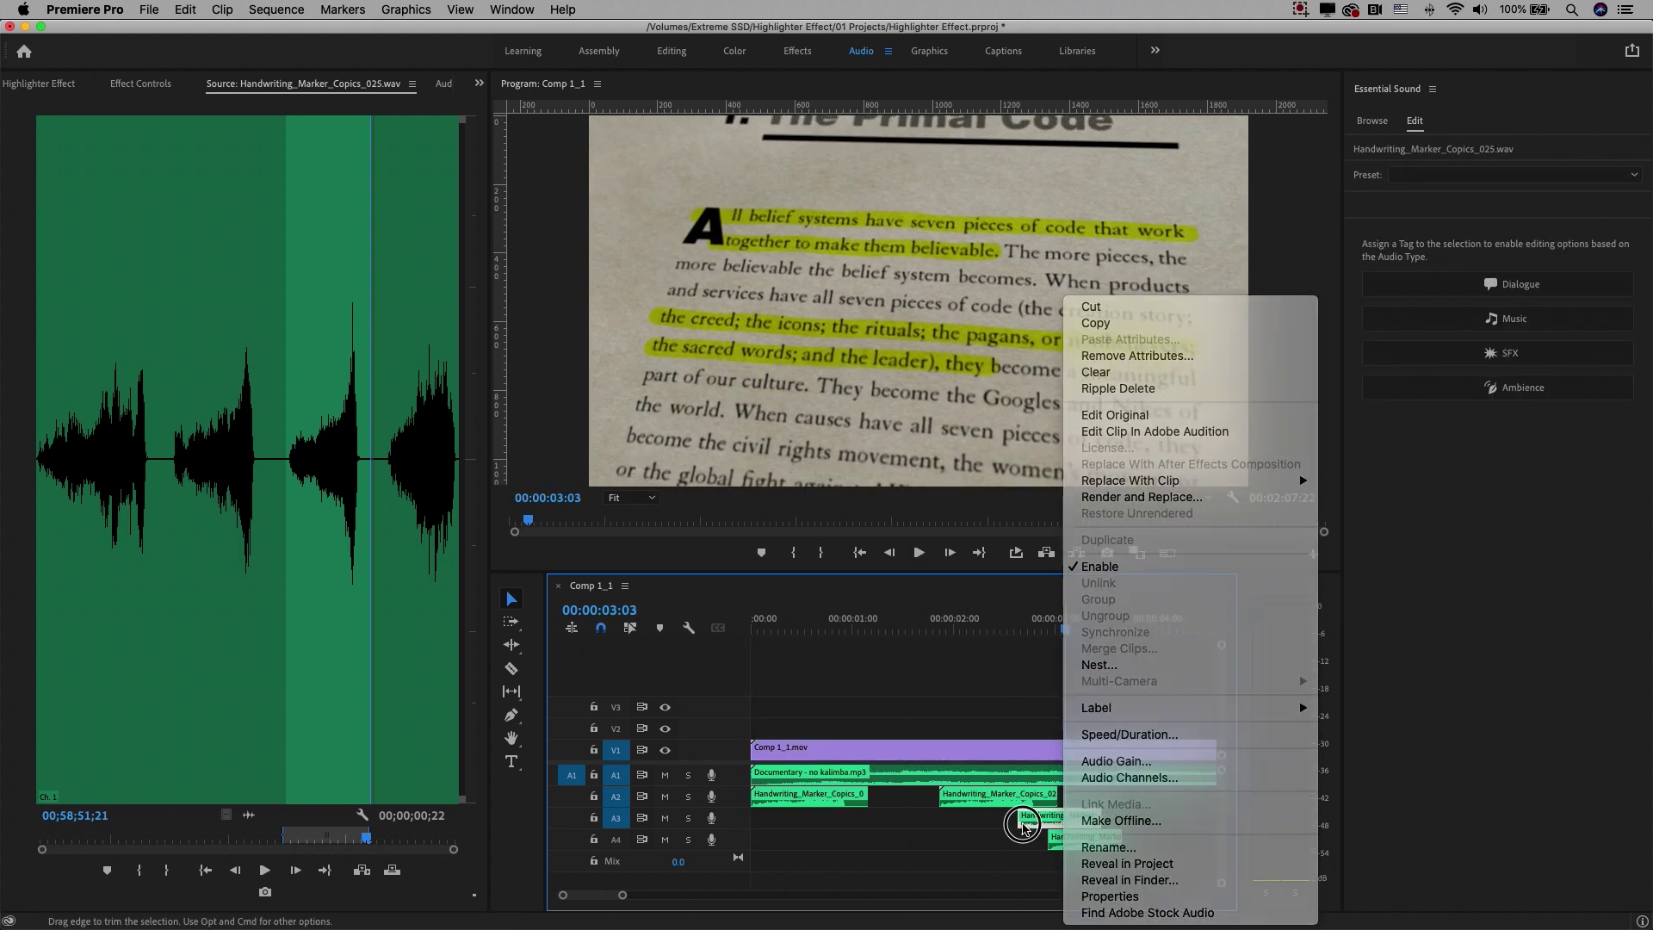
key("Escape")
key("space")
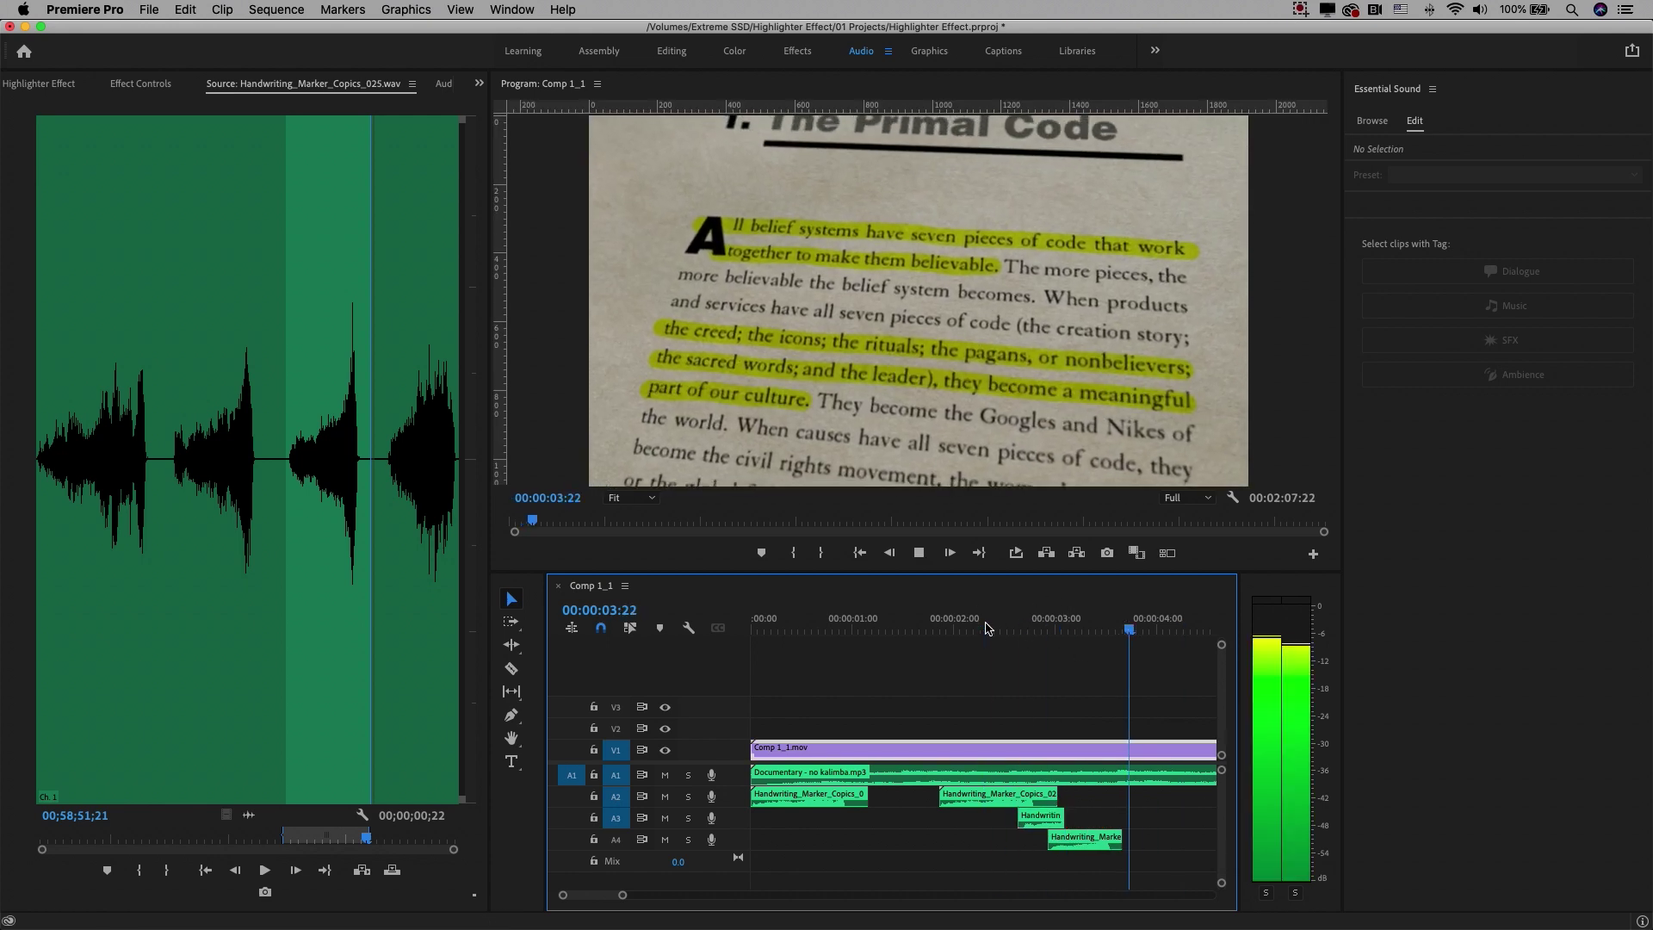
Select the three marker clips on A2–A4, tag them as SFX, and Auto-Match their loudness
left_click_drag(1075, 874, 808, 775)
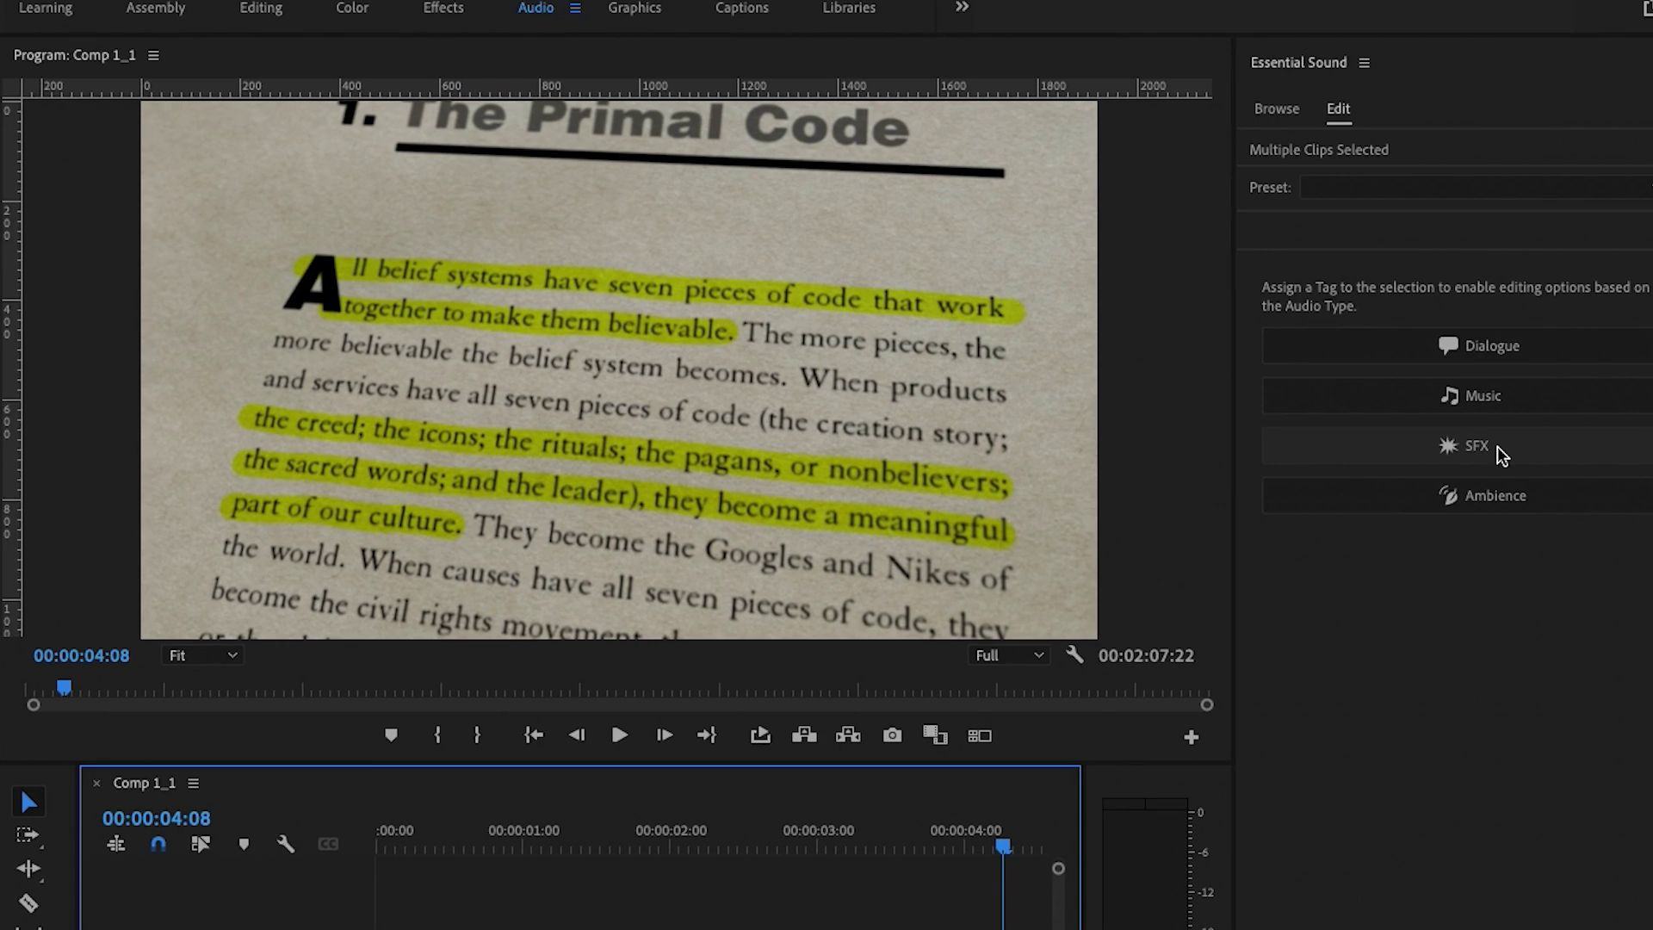
left_click(1484, 437)
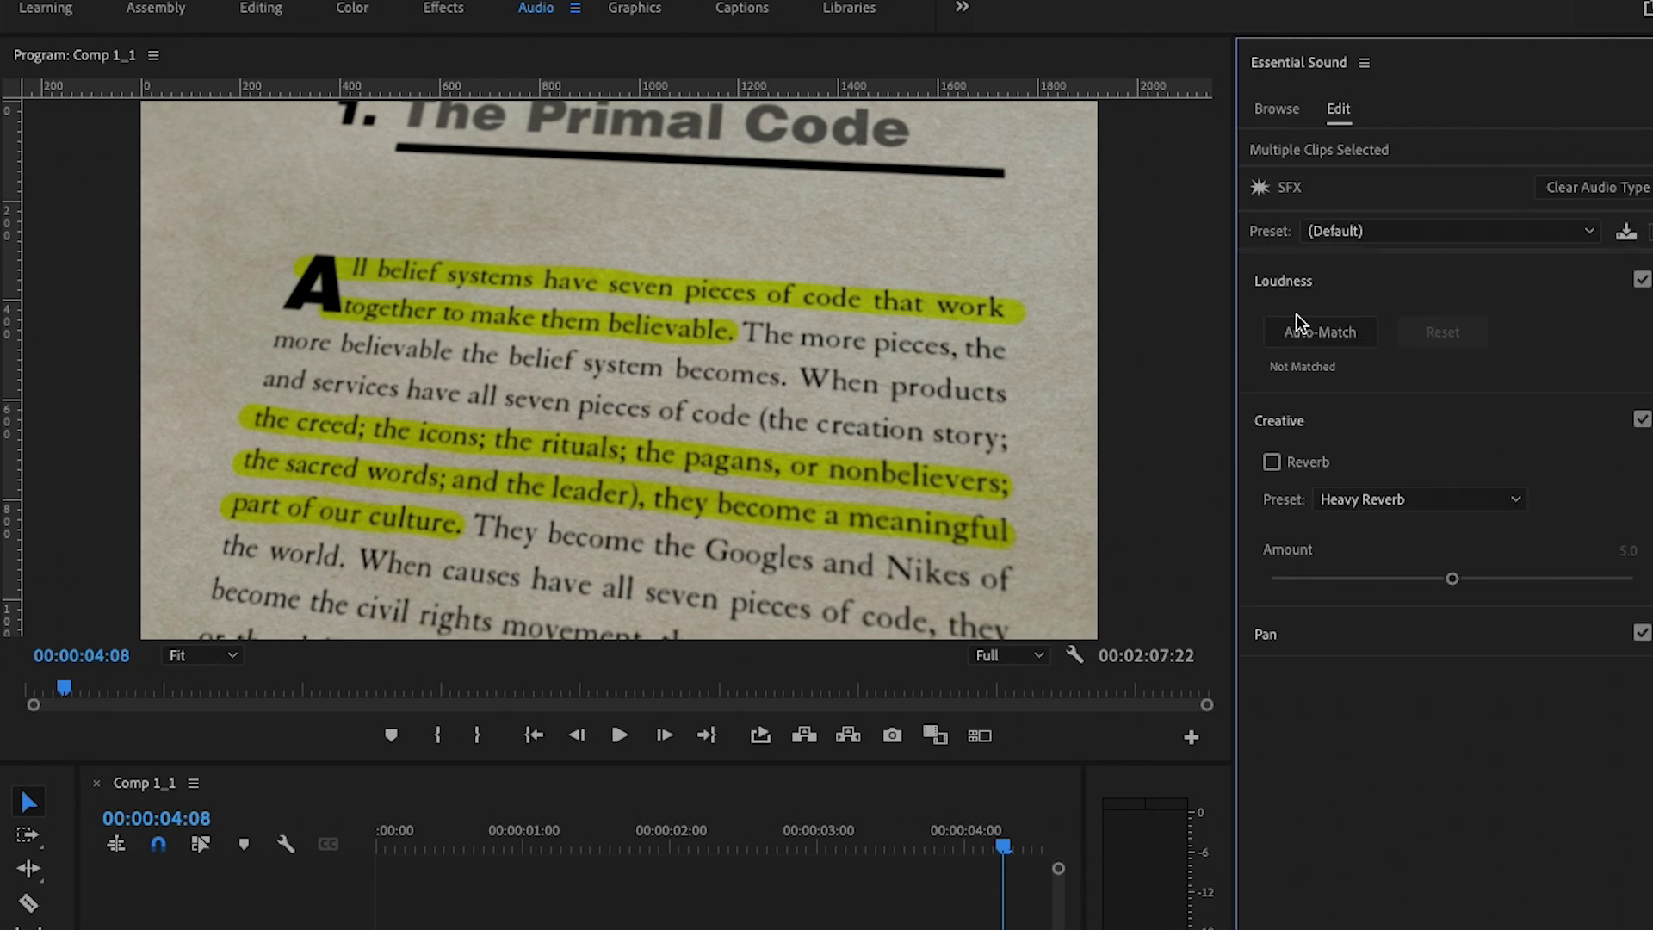
left_click(1300, 335)
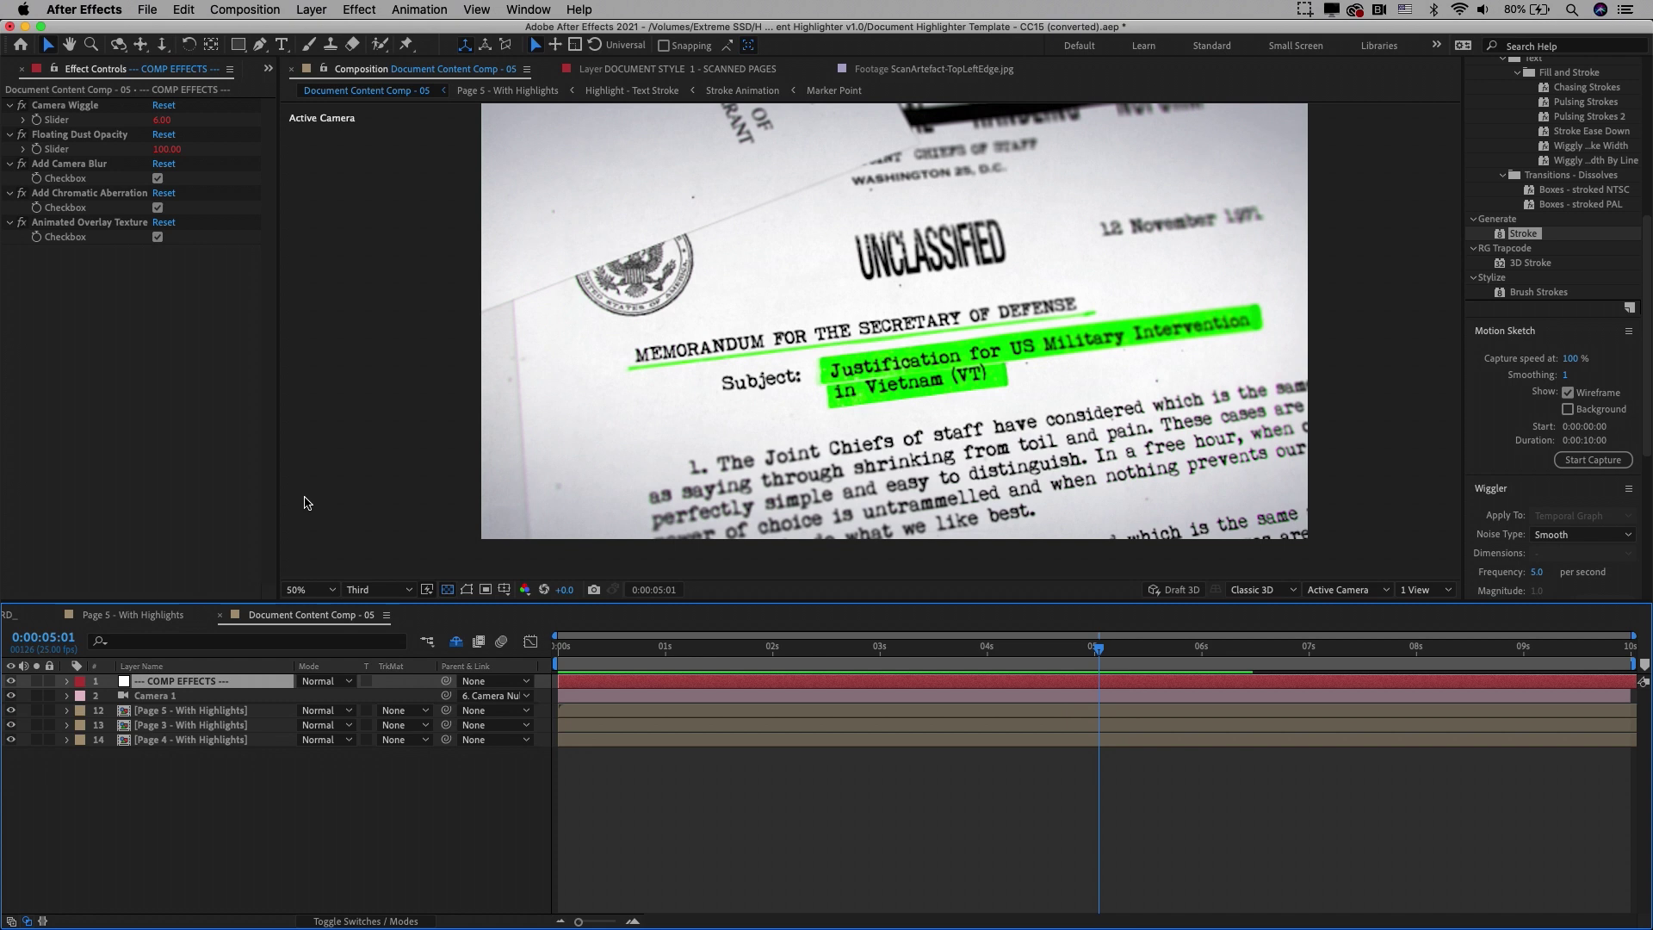
In _DESIGN DASHBOARD_, turn on DOCUMENT STYLE 3 - NEGATIVE PHOTOSTAT, then return to Document Content Comp - 05
left_click(11, 617)
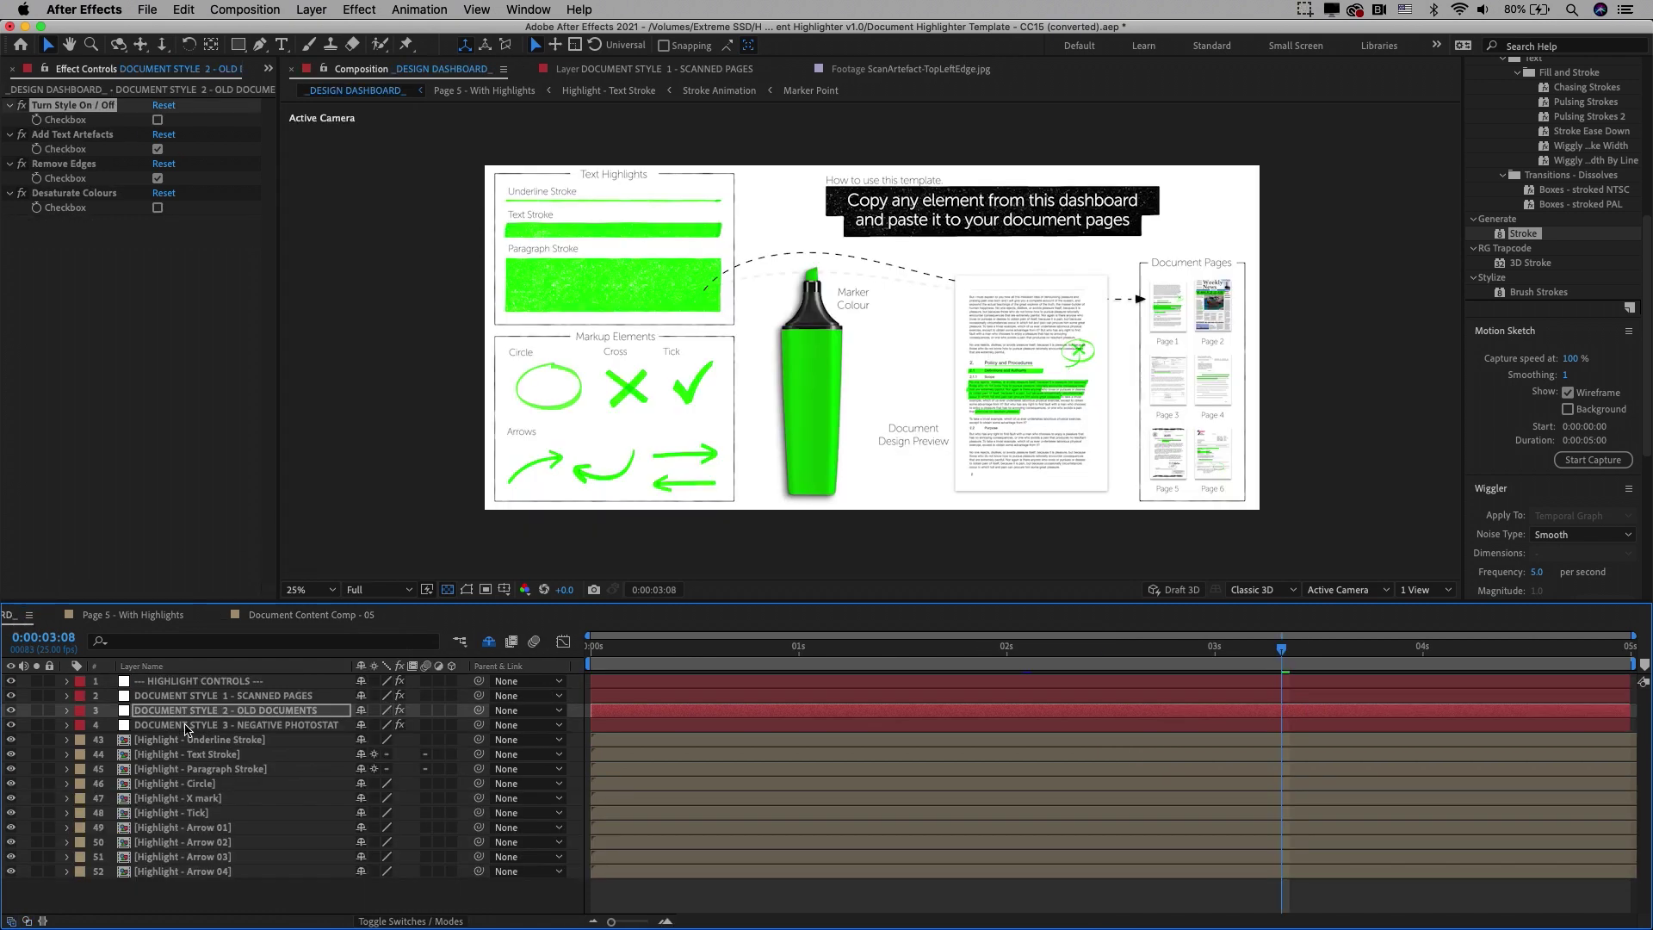
left_click(186, 726)
left_click(158, 119)
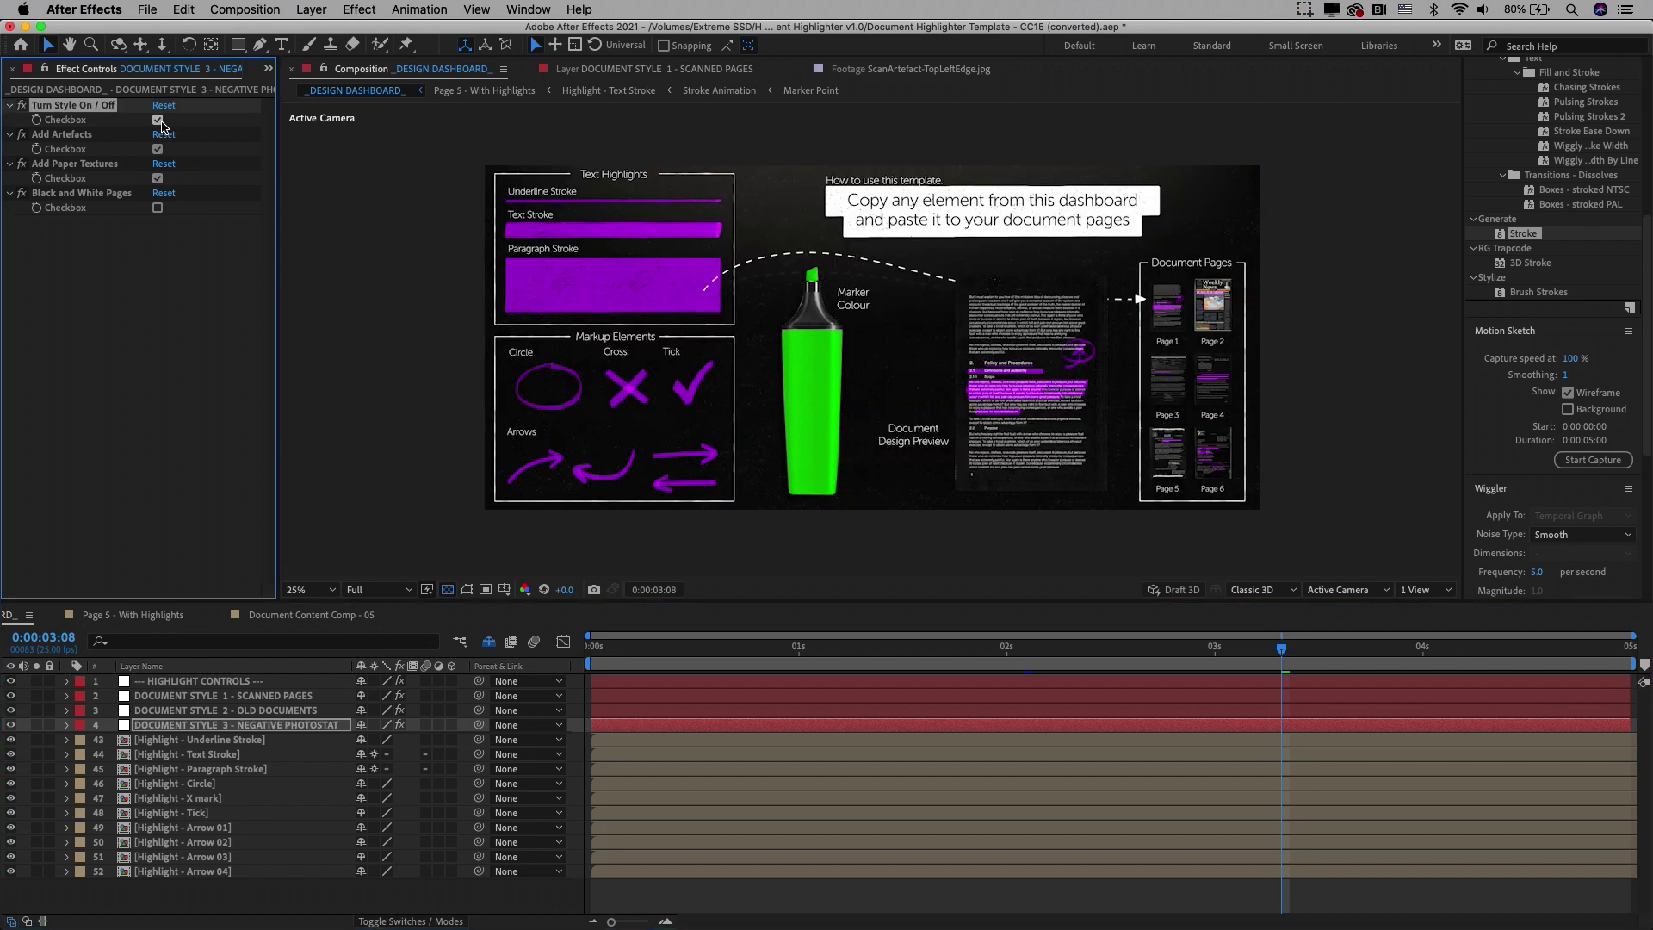
left_click(294, 616)
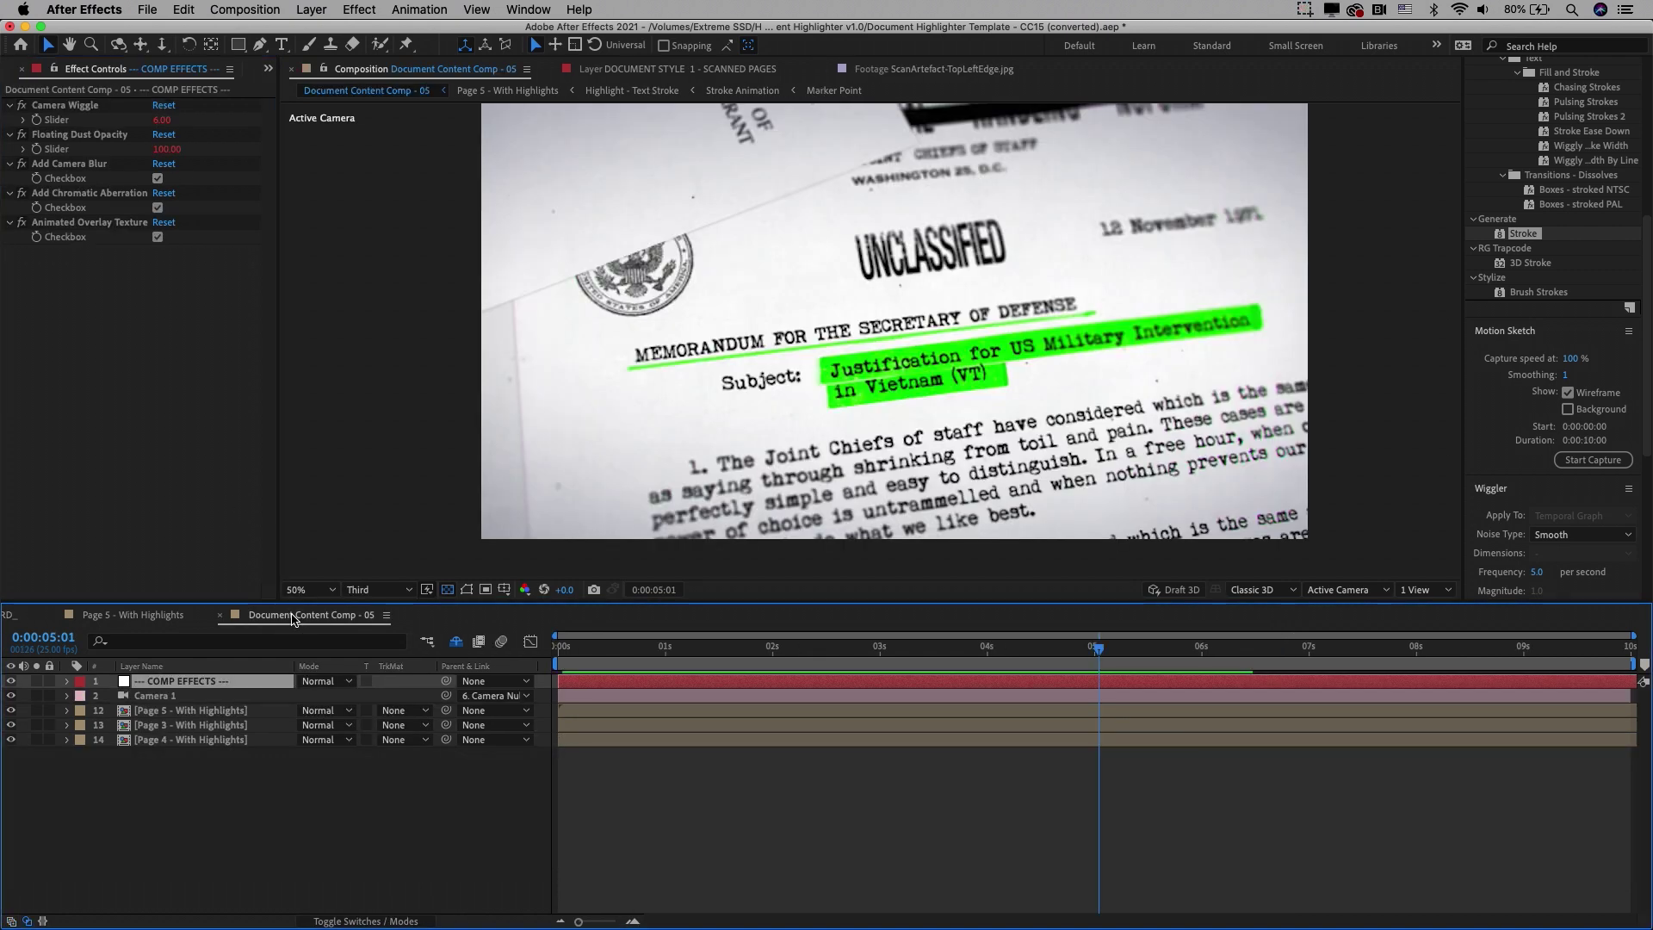